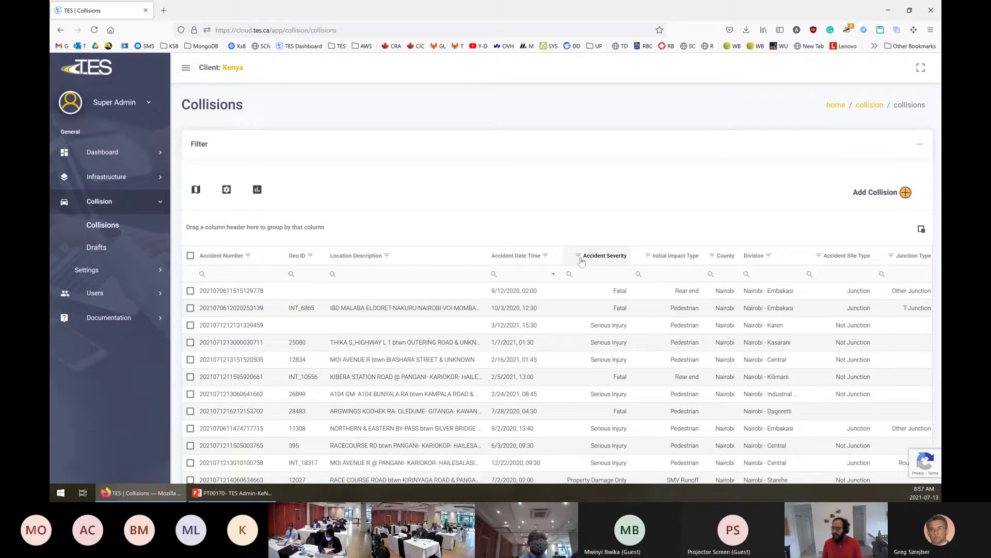
Filter the collision list by Accident Severity to show only Fatal records, and review the filtered list.
click(579, 258)
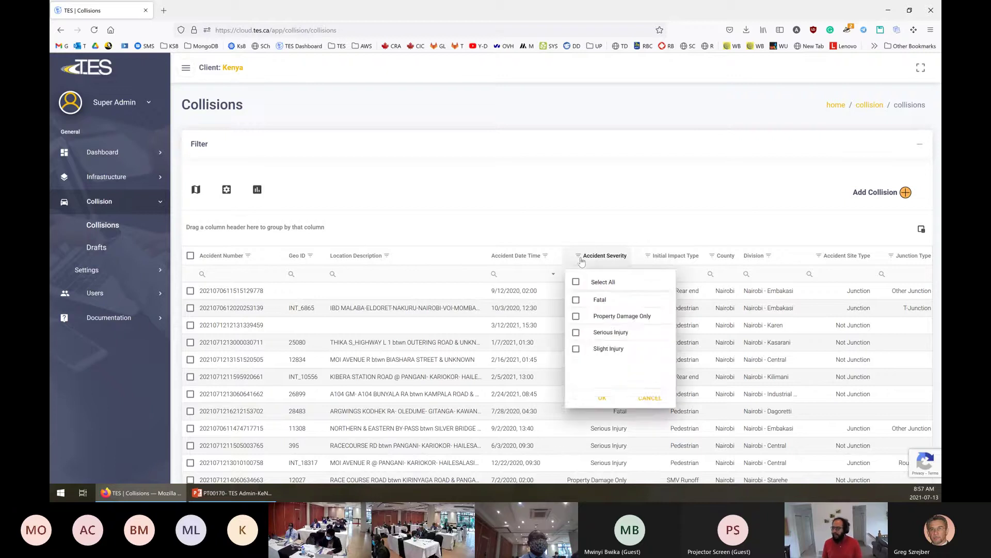
click(573, 298)
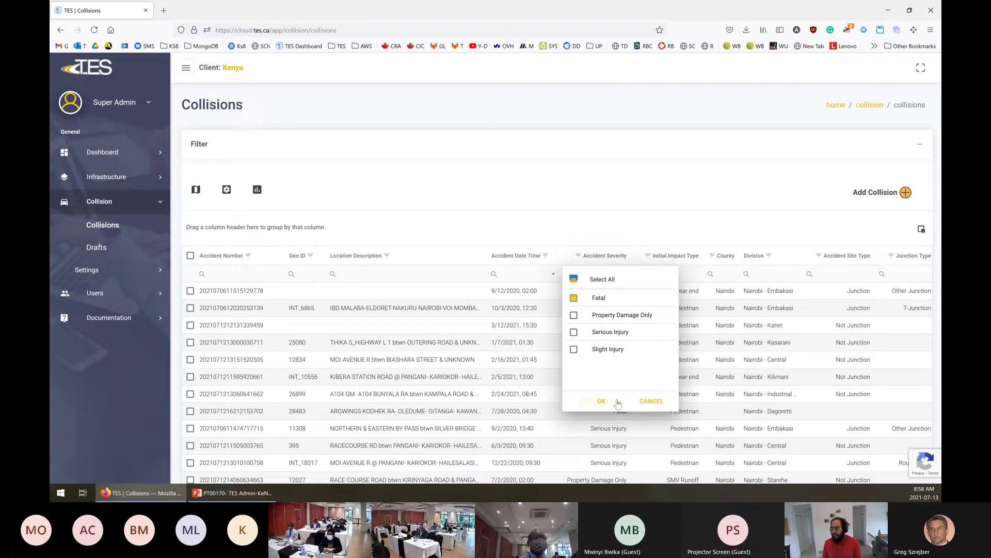
click(602, 401)
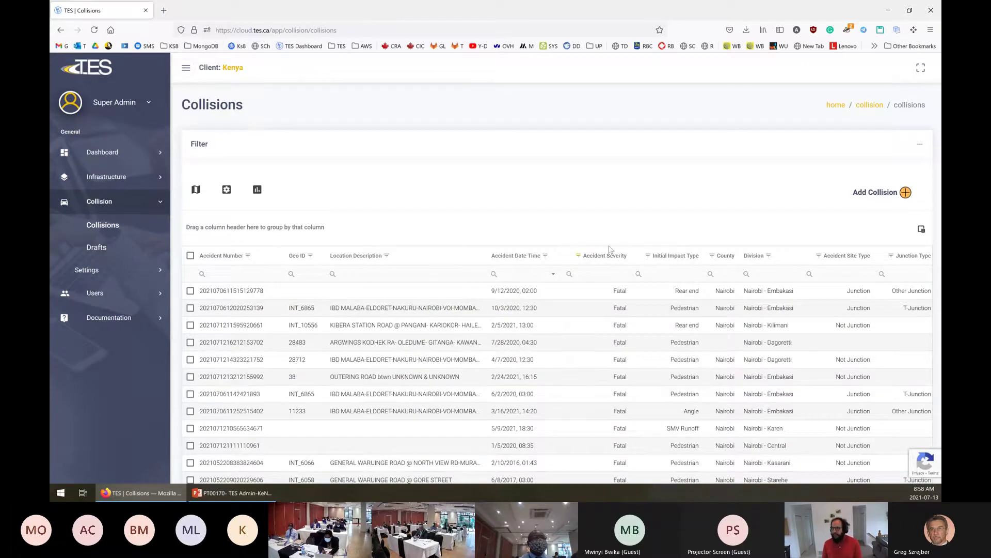
scroll(602, 405, down, 5)
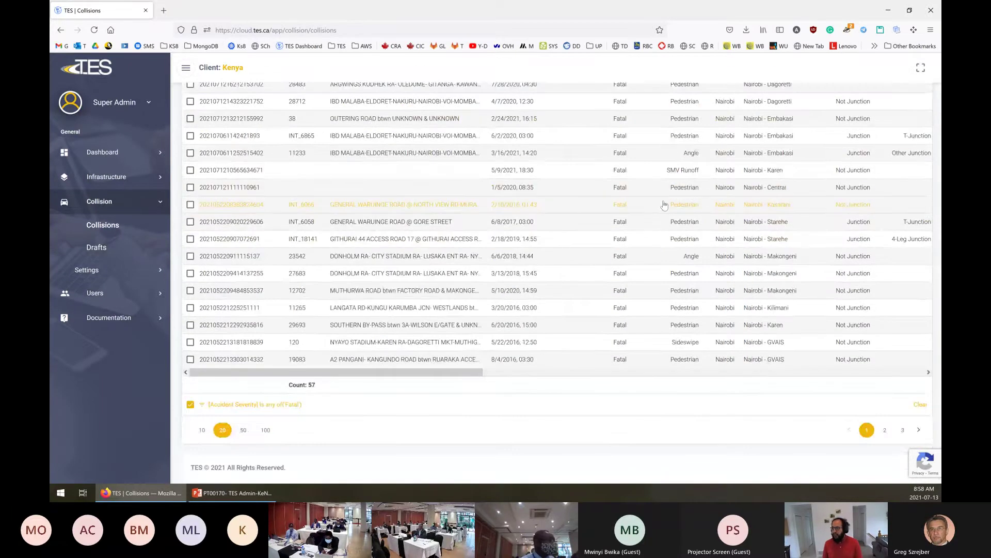
scroll(645, 155, up, 2)
scroll(614, 185, down, 1)
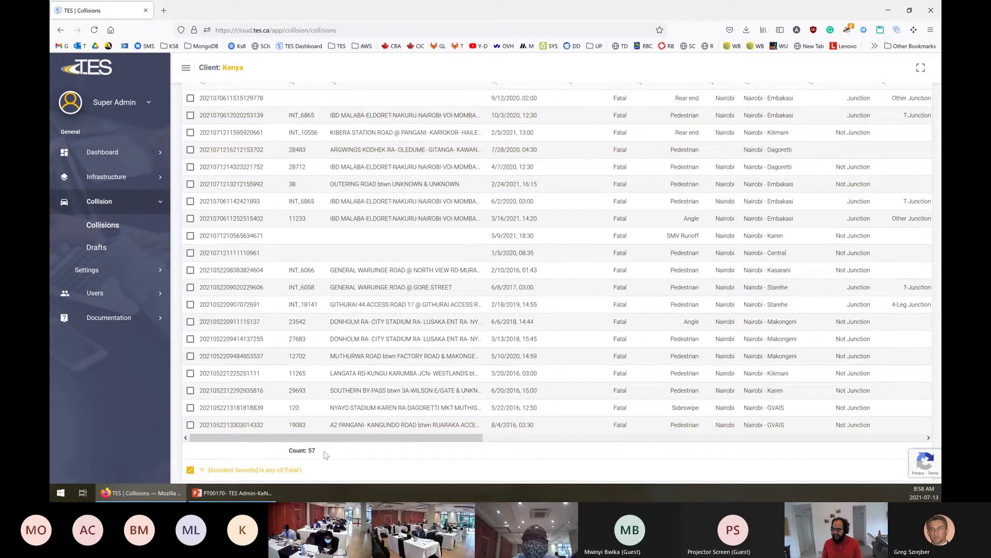
scroll(311, 446, up, 3)
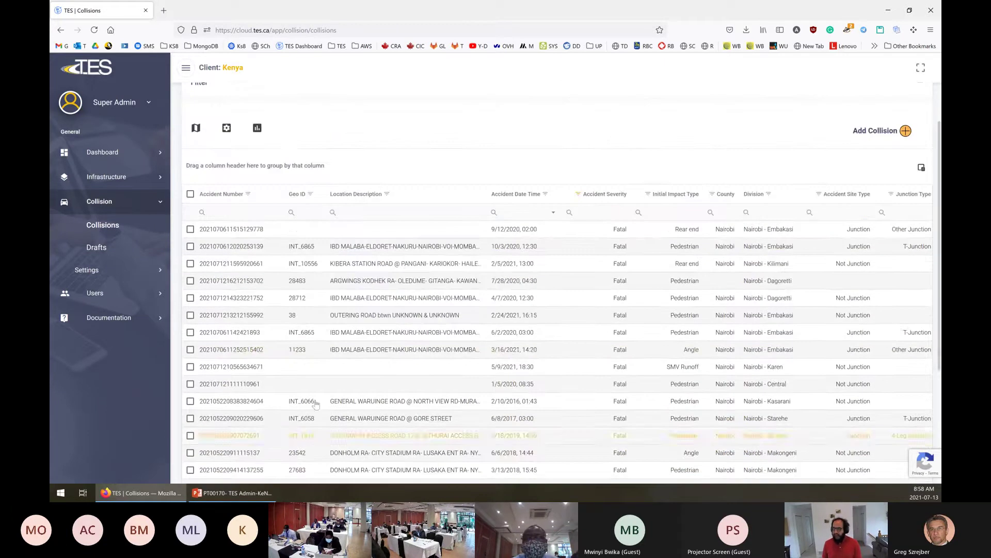
Try to display the map for selecting among the fatal collisions, closing and reopening it.
click(196, 130)
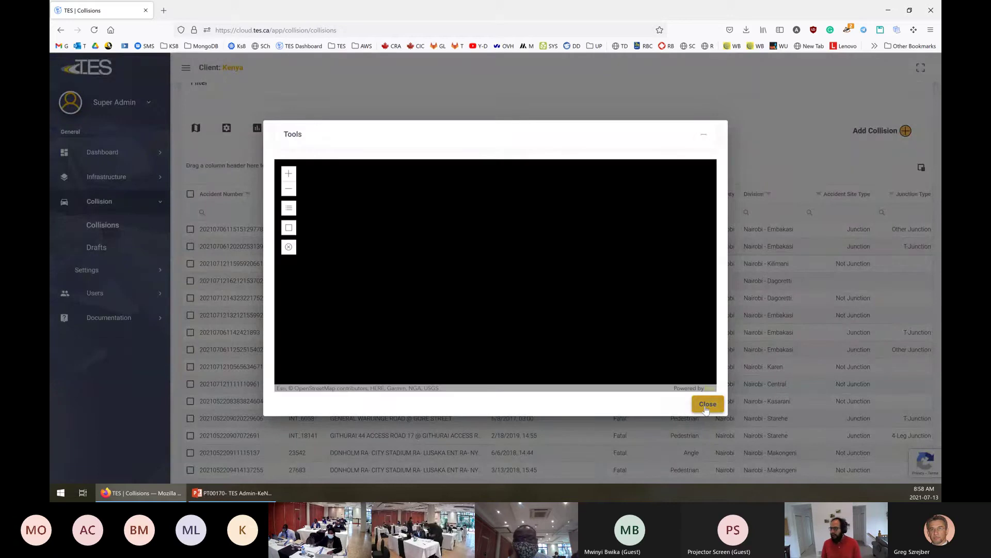
click(707, 404)
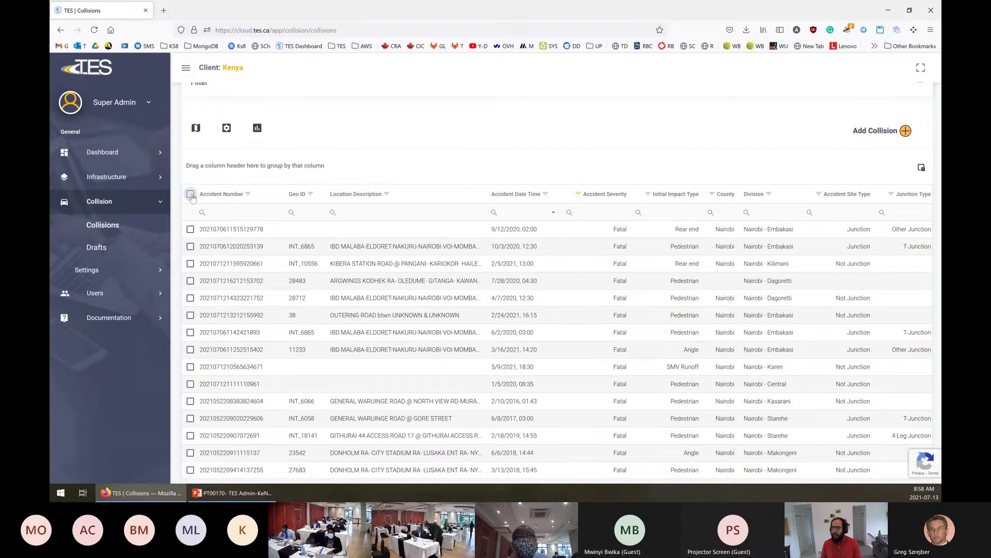
scroll(364, 154, down, 4)
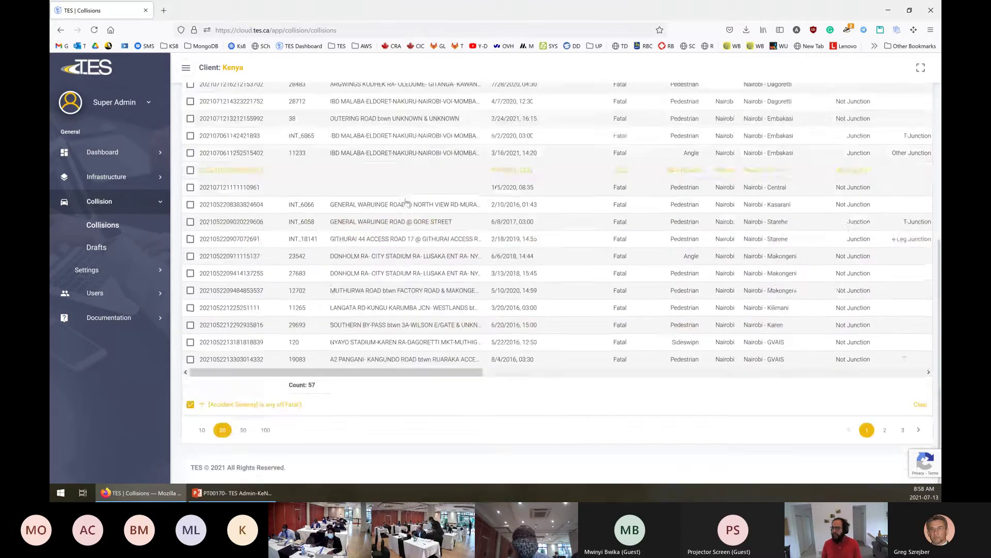
scroll(190, 402, up, 5)
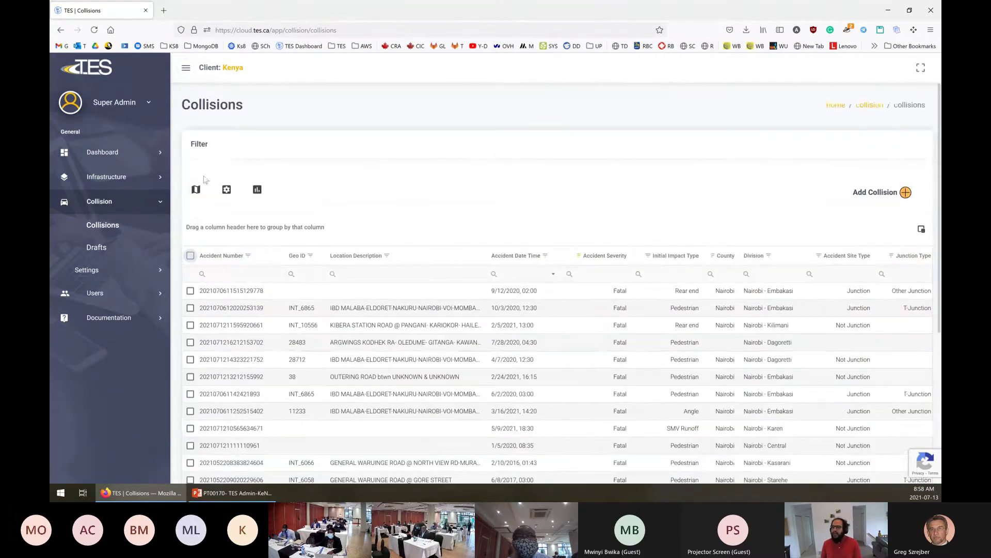
click(197, 191)
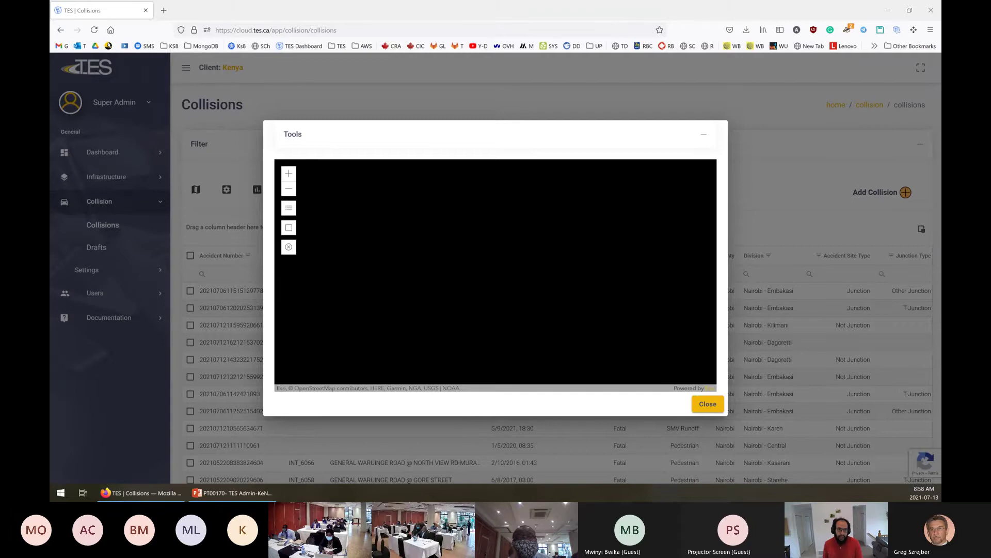
Switch to the Google Chrome window with the test demo account and open the Collisions list.
drag(420, 32, 372, 1)
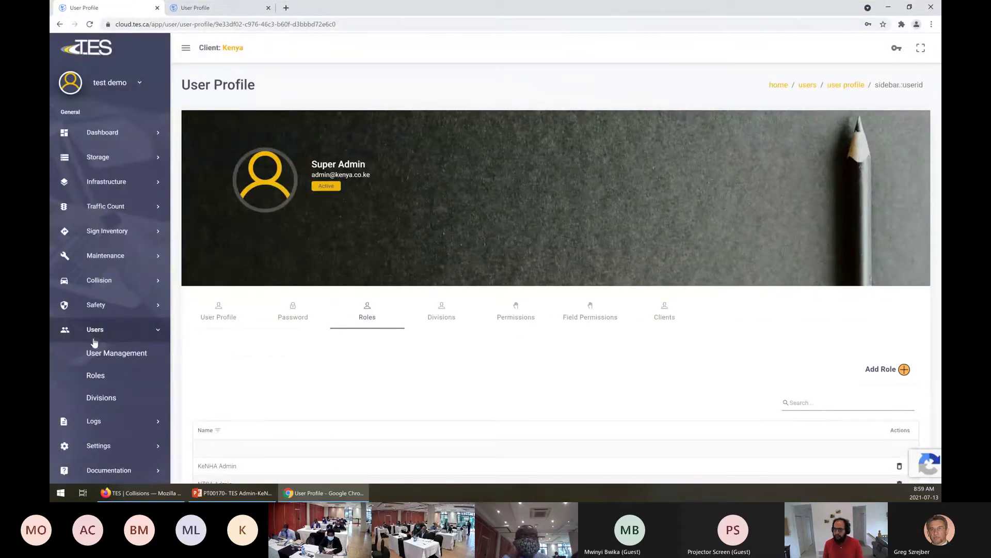
click(107, 287)
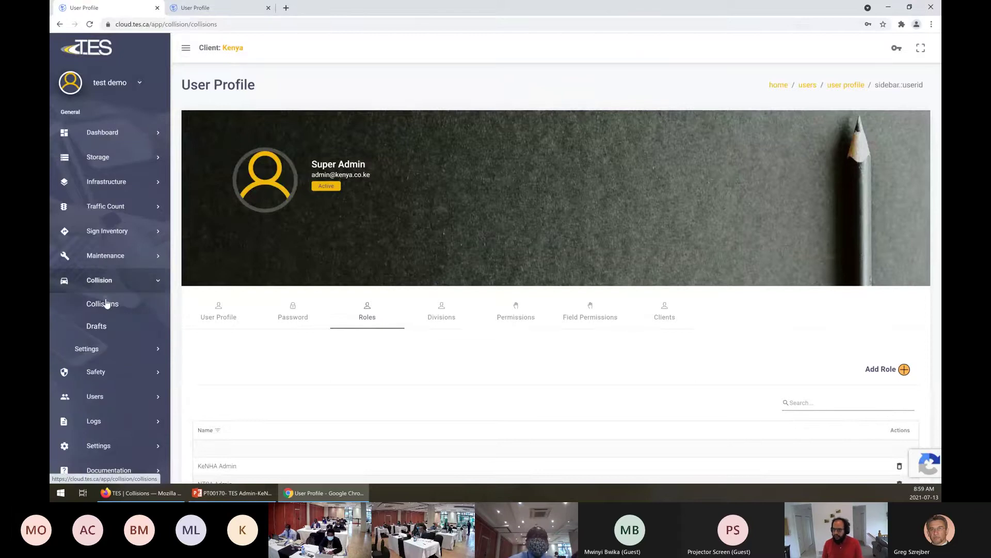
click(106, 304)
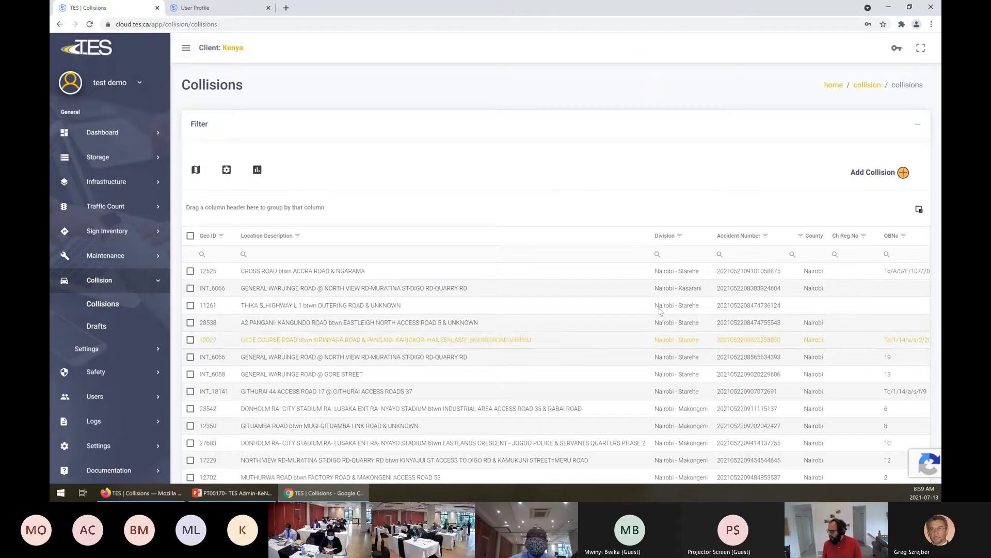
Restrict the collisions shown under the test demo account to those with Fatal accident severity.
scroll(595, 274, right, 10)
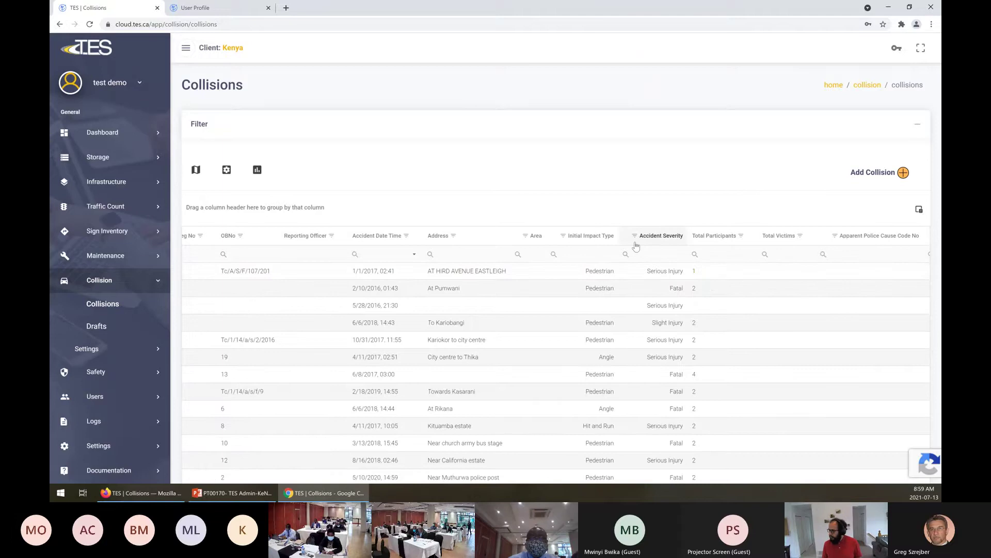
click(634, 236)
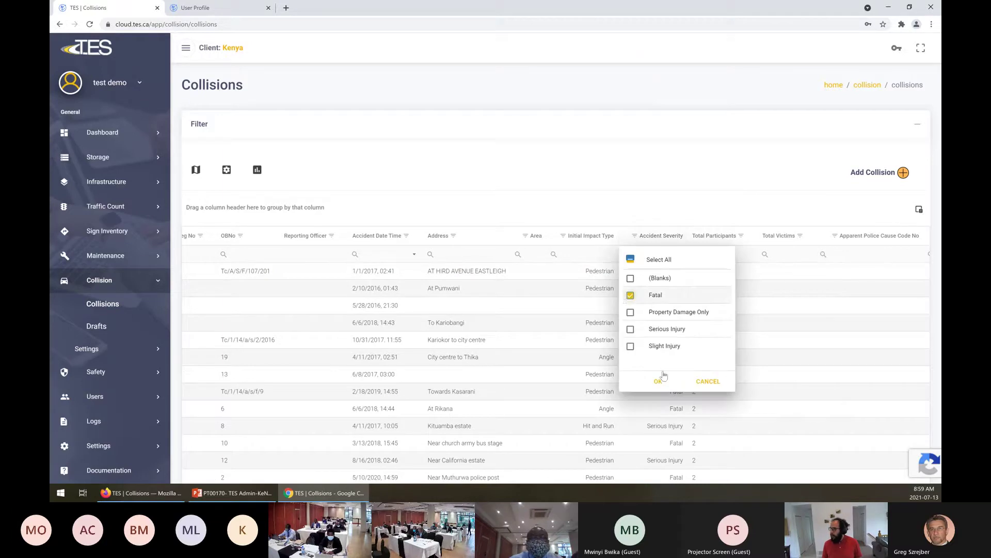
click(658, 380)
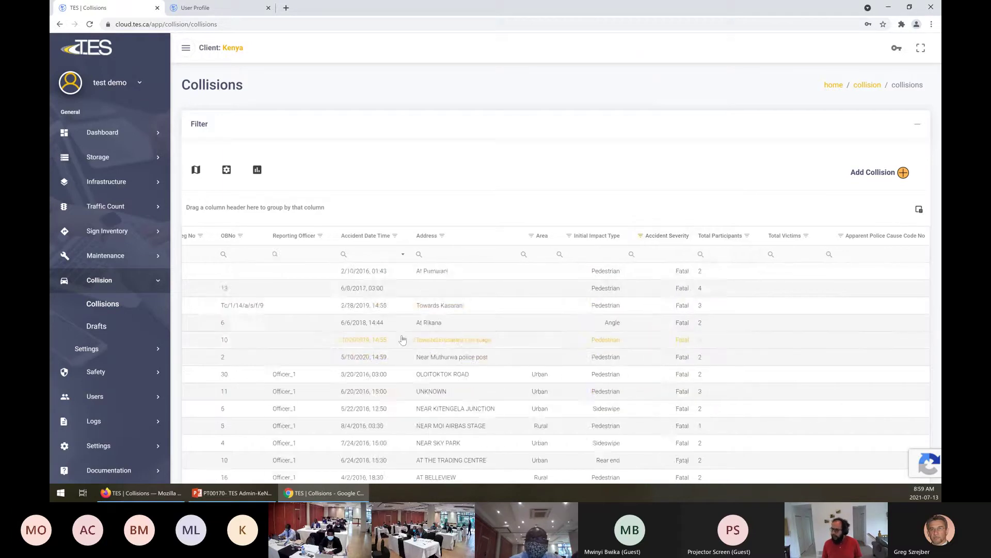
scroll(361, 320, left, 10)
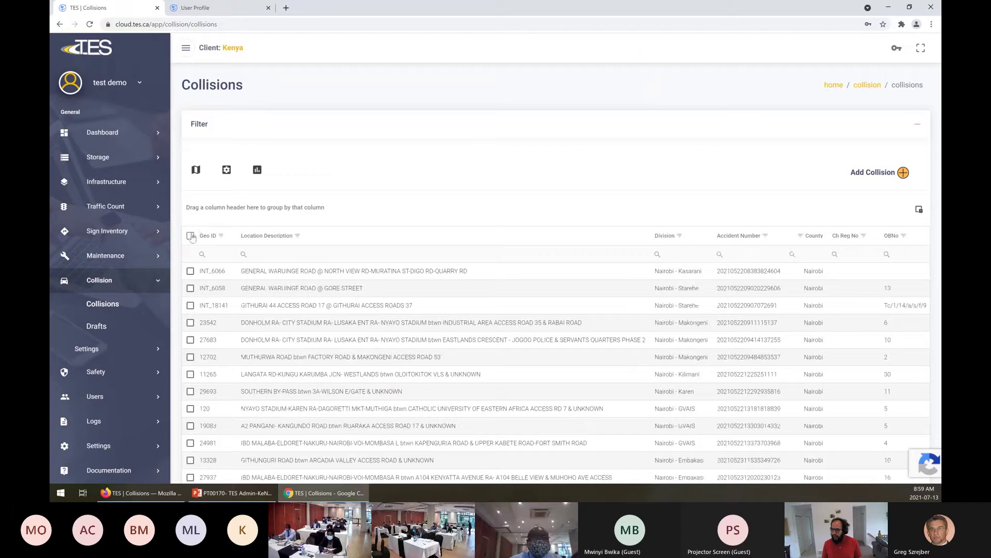
Open the collision map and draw a five-sided selection polygon over central and eastern Nairobi, reaching the Jomo Kenyatta International Airport area.
click(196, 170)
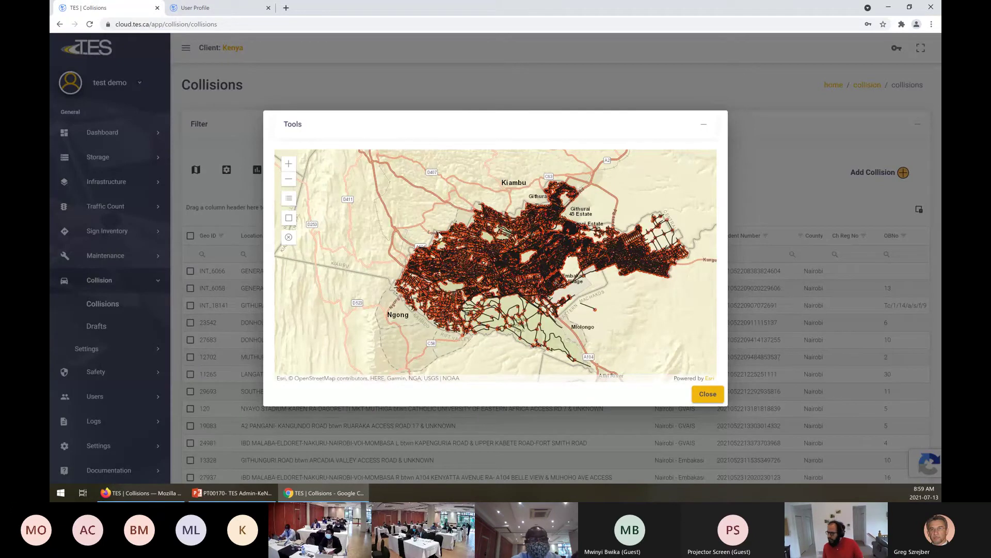
scroll(547, 245, up, 1)
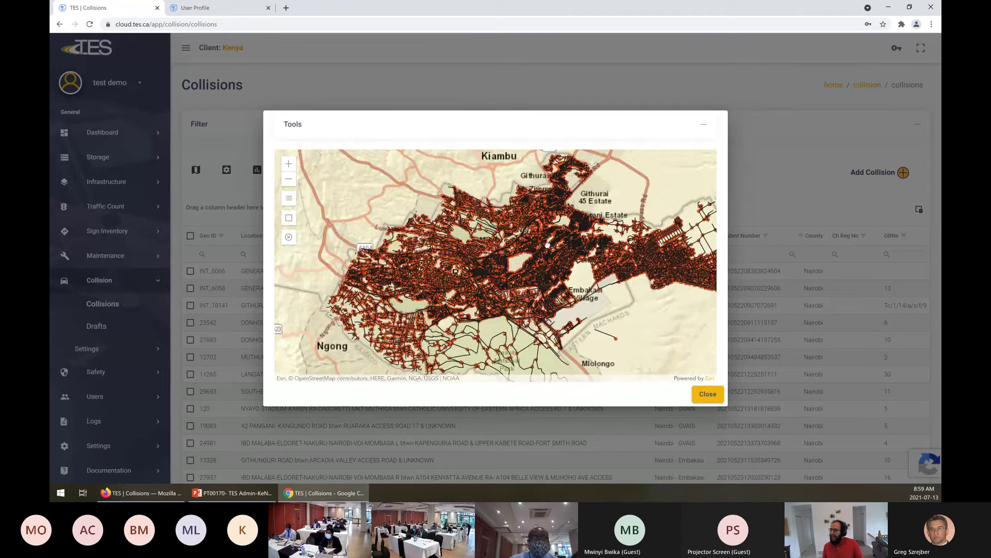
scroll(547, 244, up, 2)
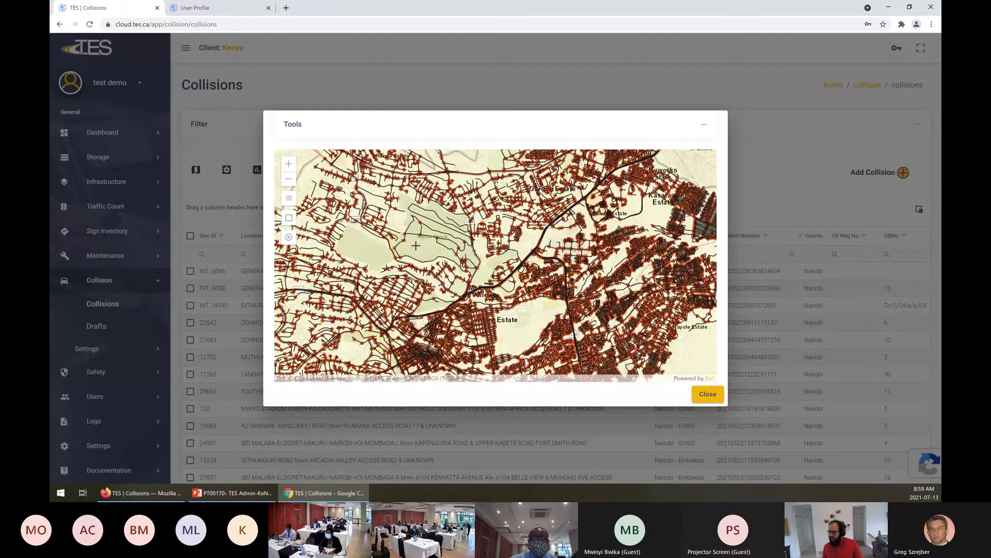
scroll(416, 245, down, 3)
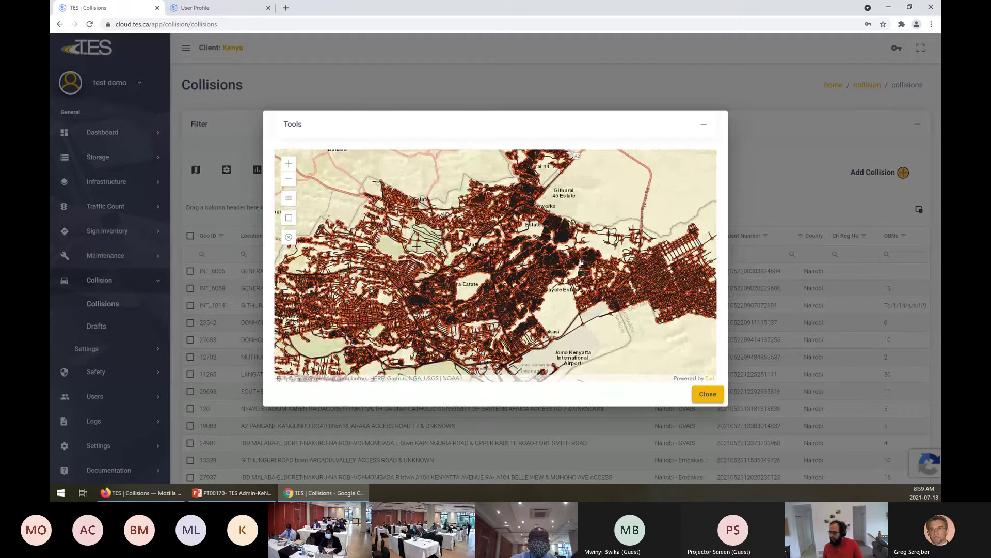
click(609, 214)
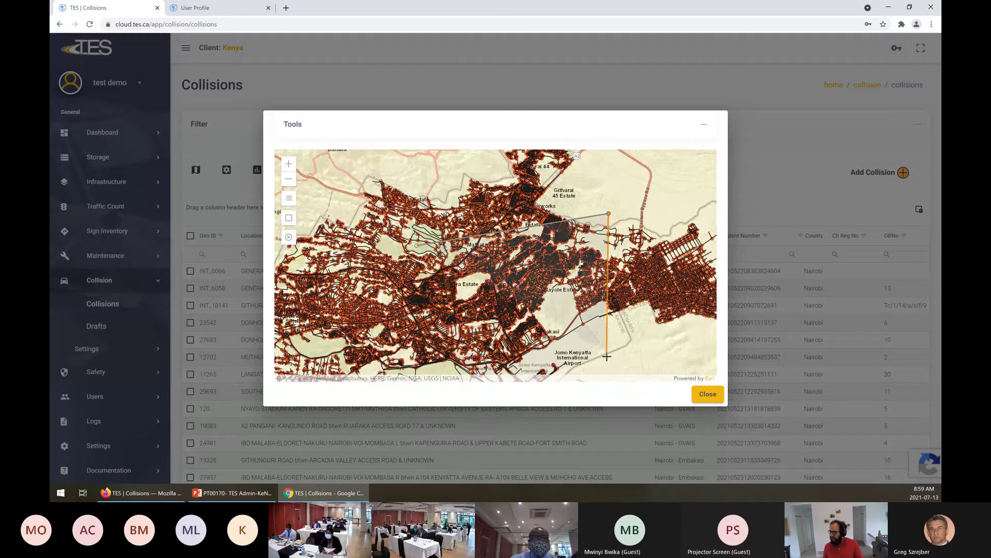
click(604, 350)
click(445, 369)
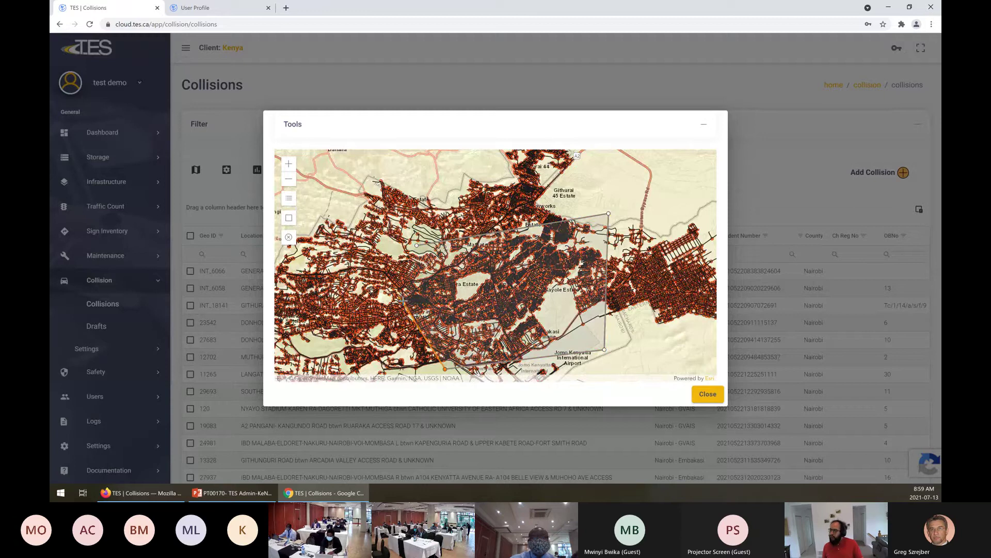
click(403, 299)
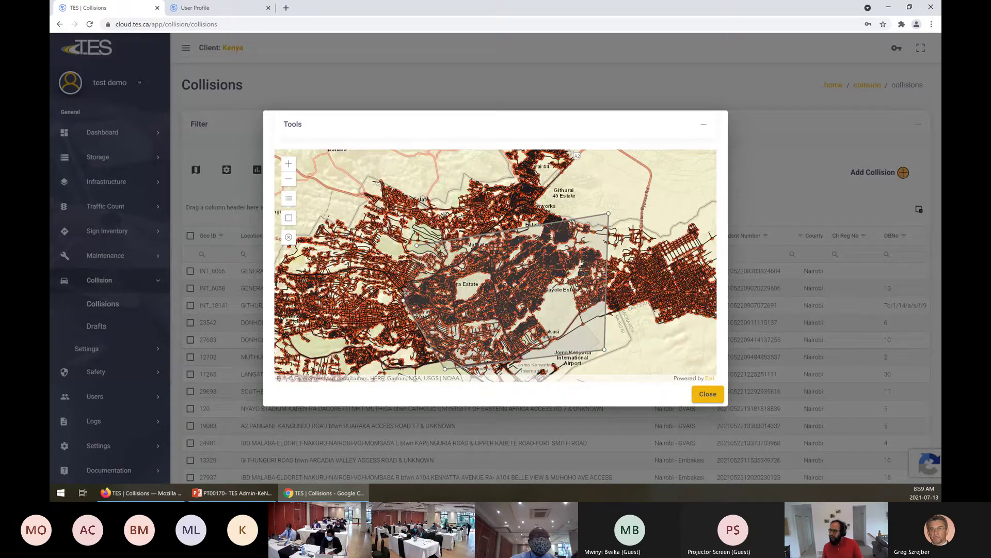
double_click(416, 244)
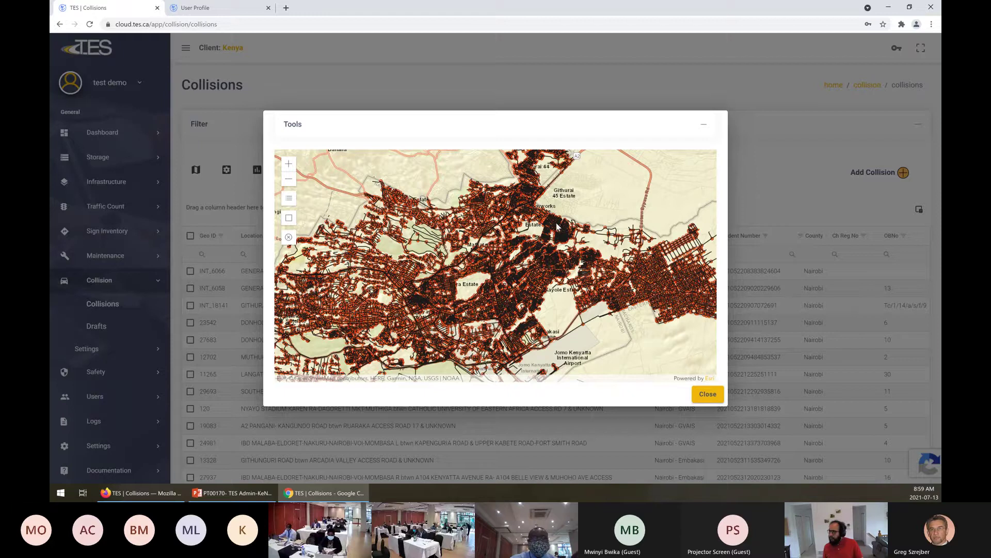
Filter the fatal collisions to all those within the selected map area, and review the resulting list and its filter.
scroll(559, 228, down, 3)
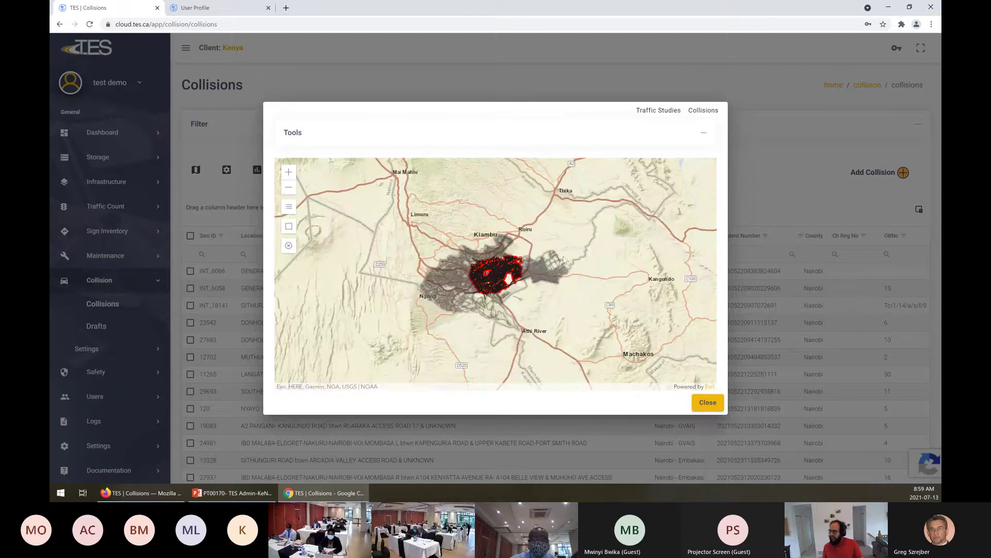
click(699, 112)
click(700, 112)
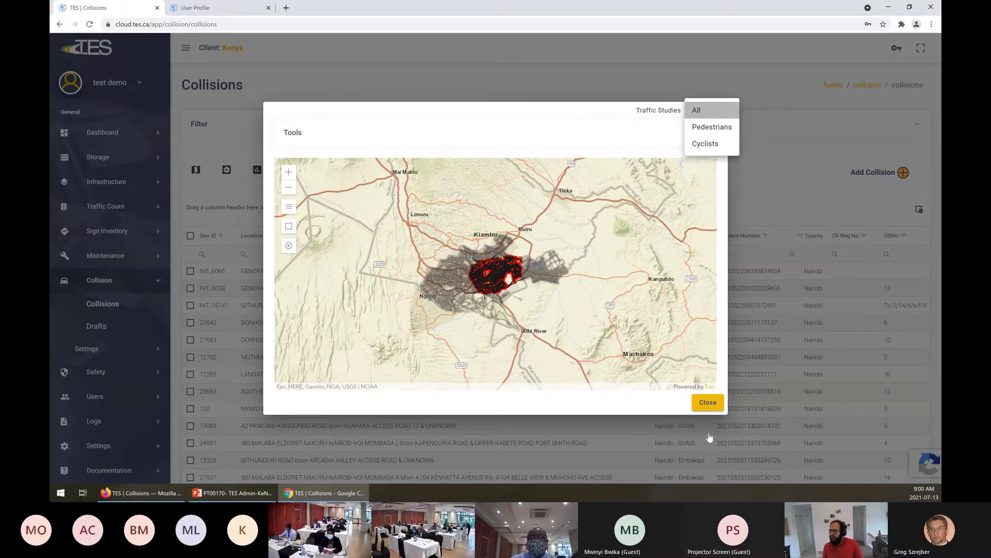
key(Escape)
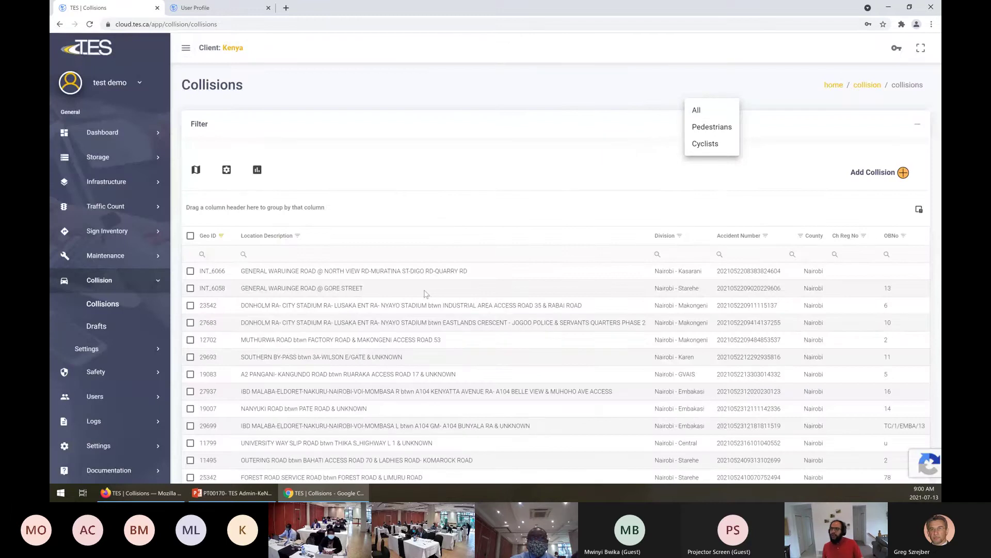
scroll(384, 283, down, 5)
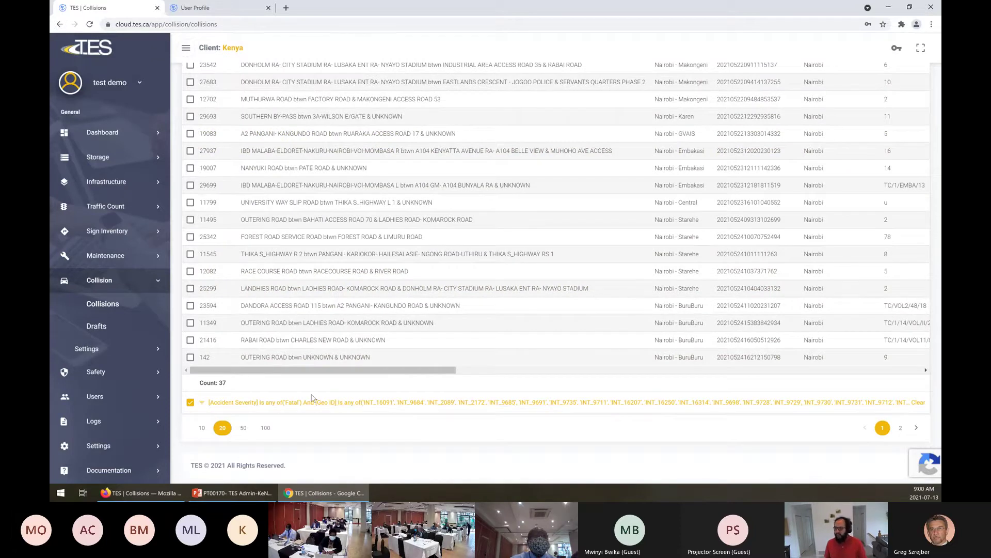
scroll(468, 334, up, 1)
scroll(469, 334, up, 2)
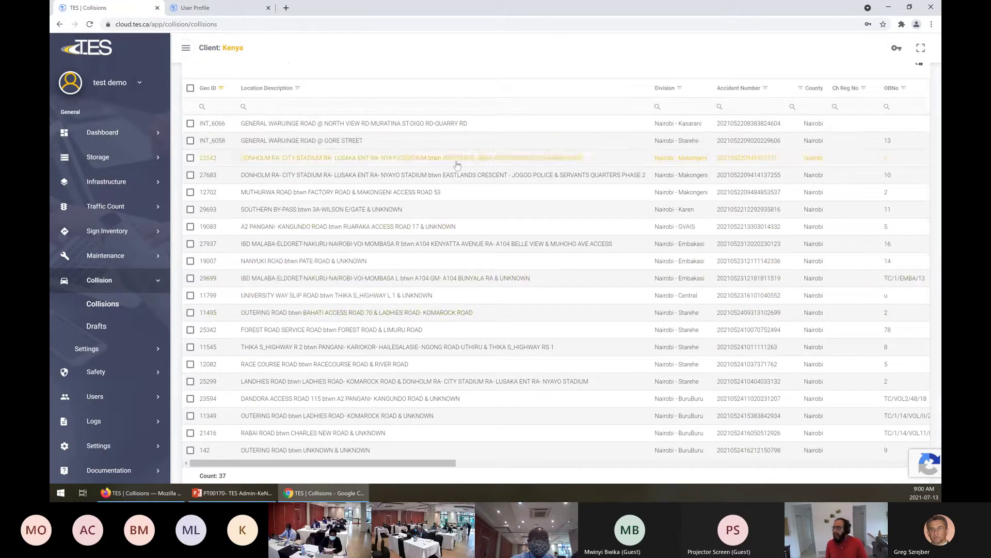
scroll(564, 202, up, 3)
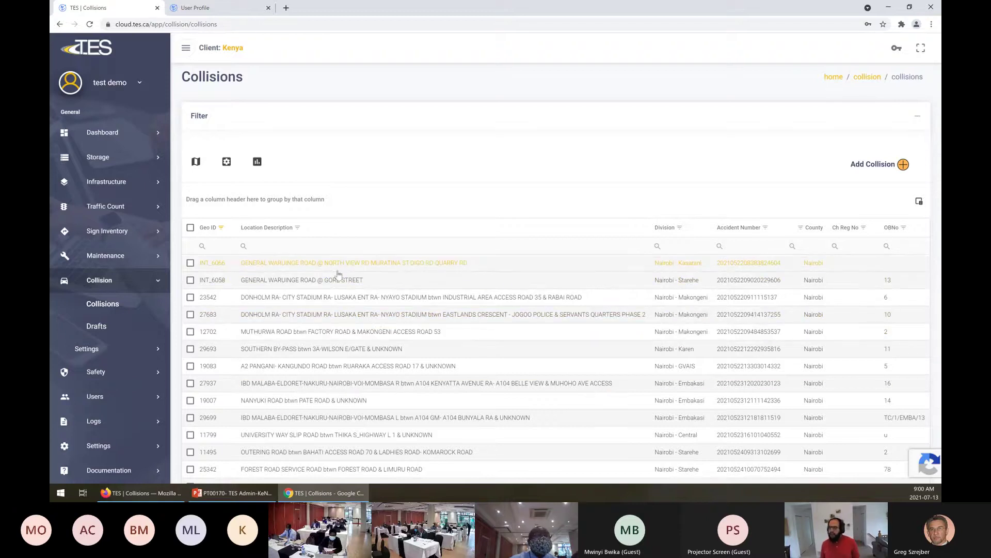
View the details of the collision with Geo ID 29699 in Nairobi - Embakasi, and return to the Collisions list.
click(346, 420)
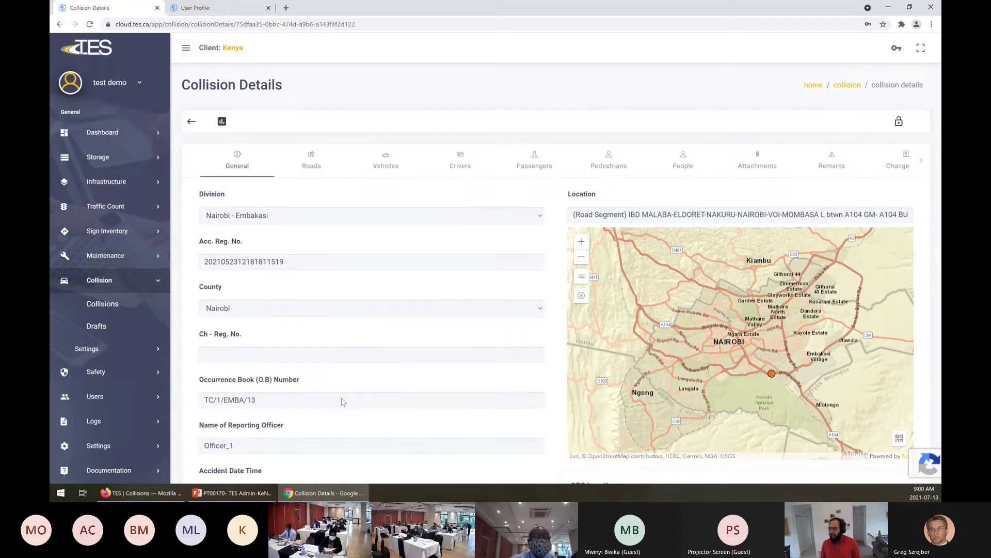
click(190, 121)
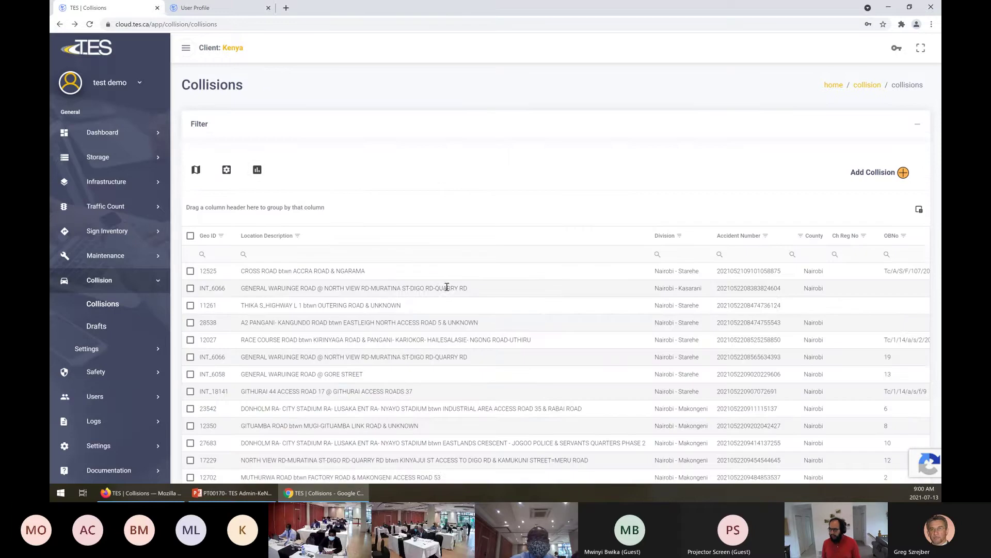
scroll(393, 318, down, 3)
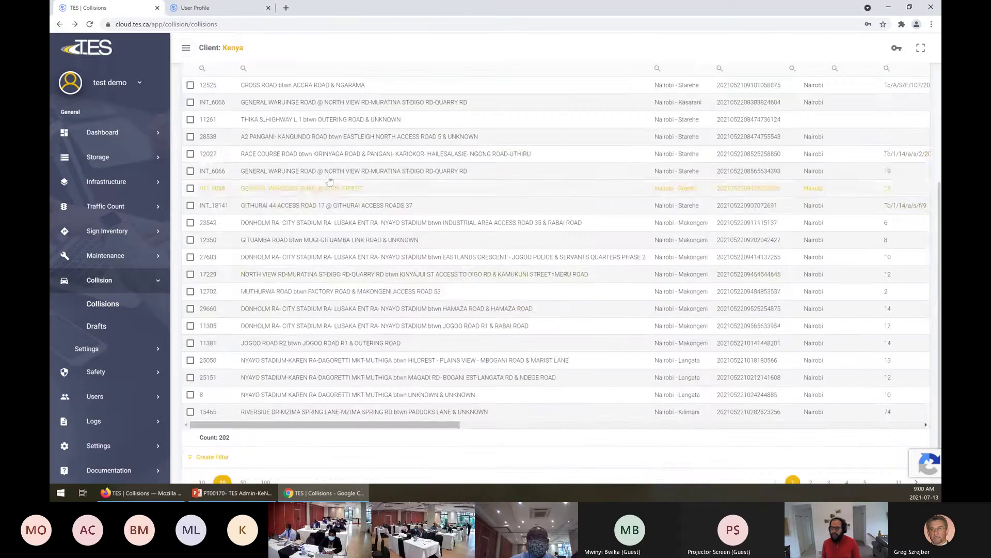
Open the details of the Race Course Road collision with Geo ID 12027 and look over the available record sections.
click(325, 156)
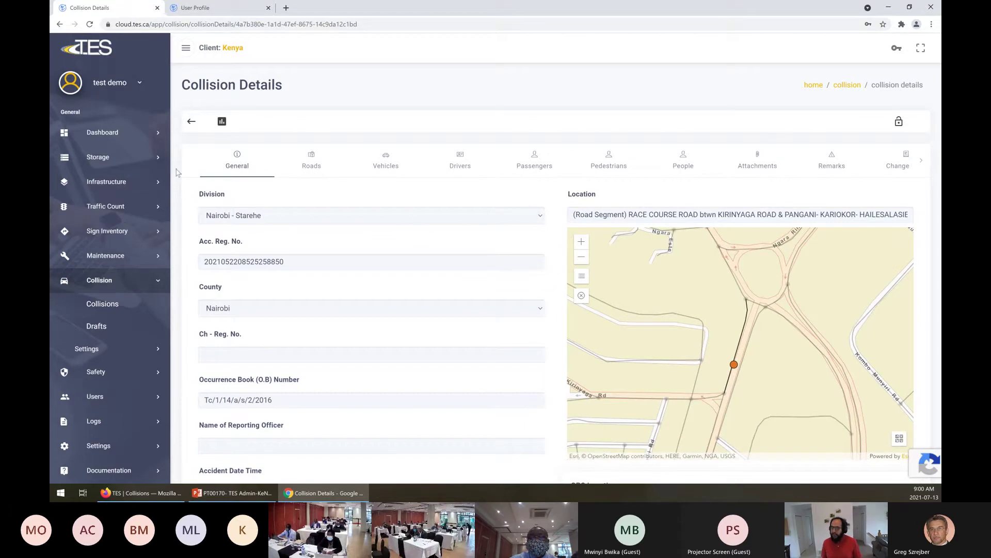
click(923, 161)
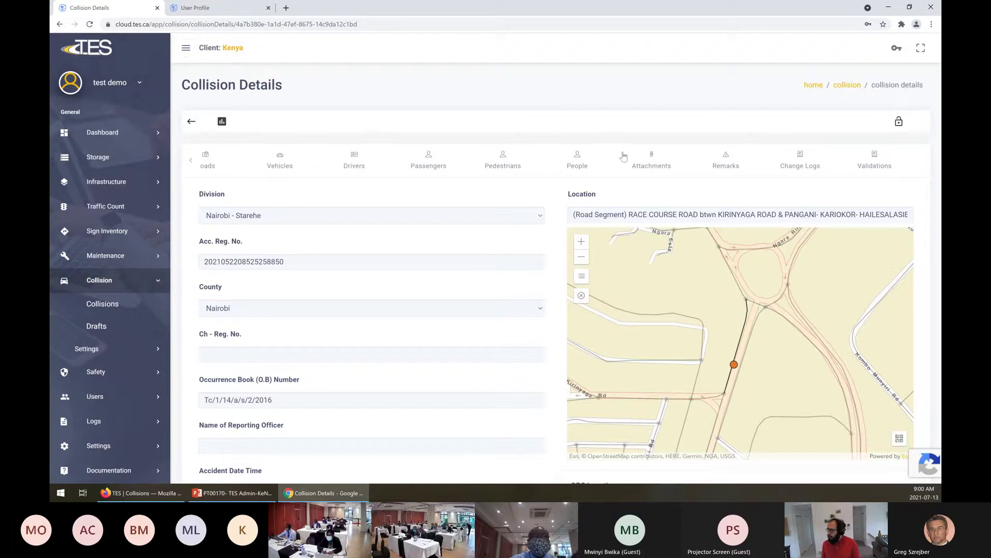
click(194, 171)
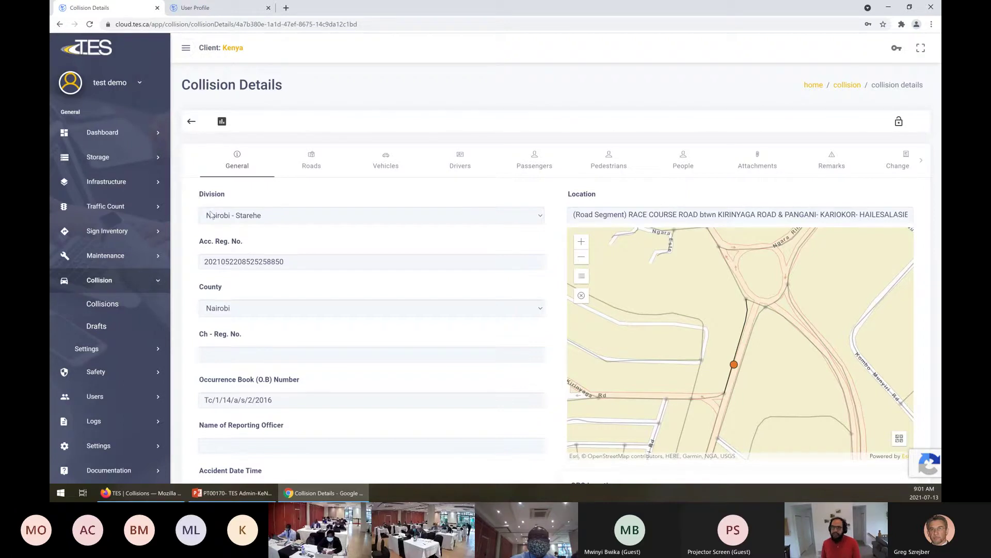
Review the collision's general information, from division and registration number through impact type and severity to weather condition and illumination.
scroll(297, 268, down, 1)
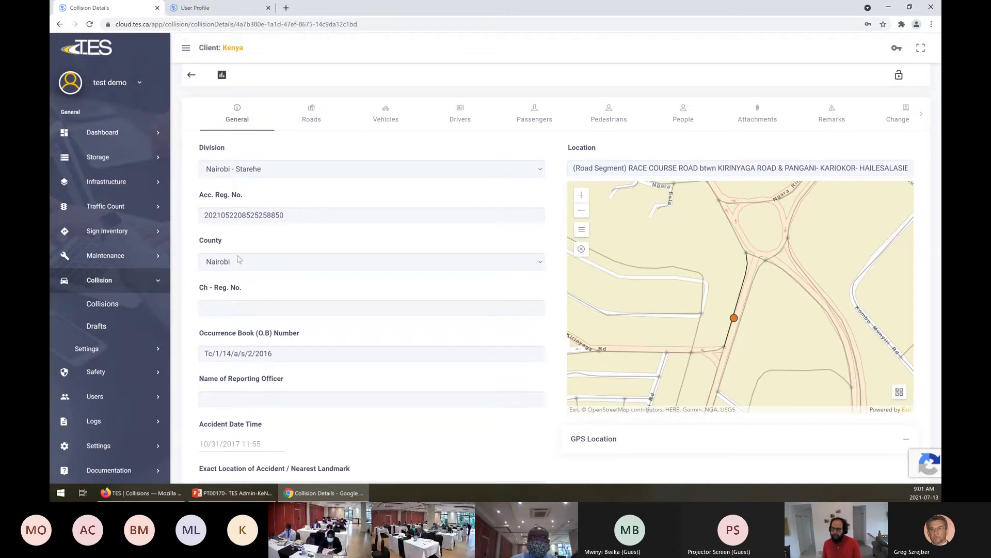
scroll(211, 292, down, 1)
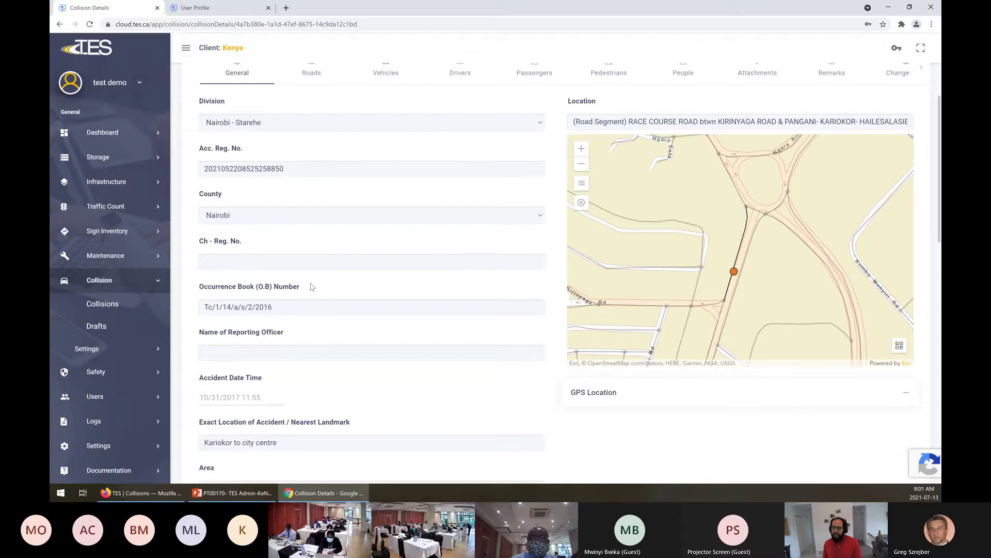
scroll(312, 287, down, 4)
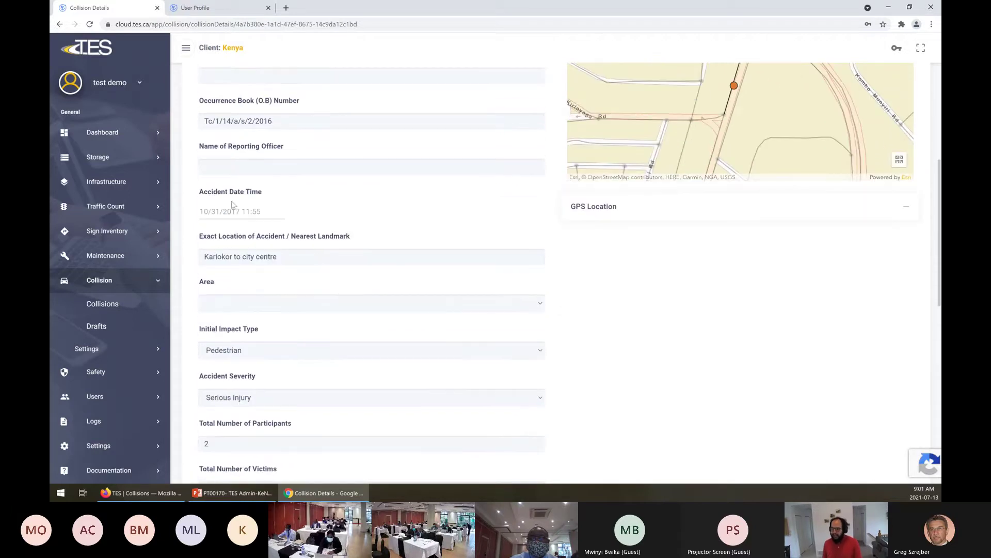
scroll(351, 268, down, 1)
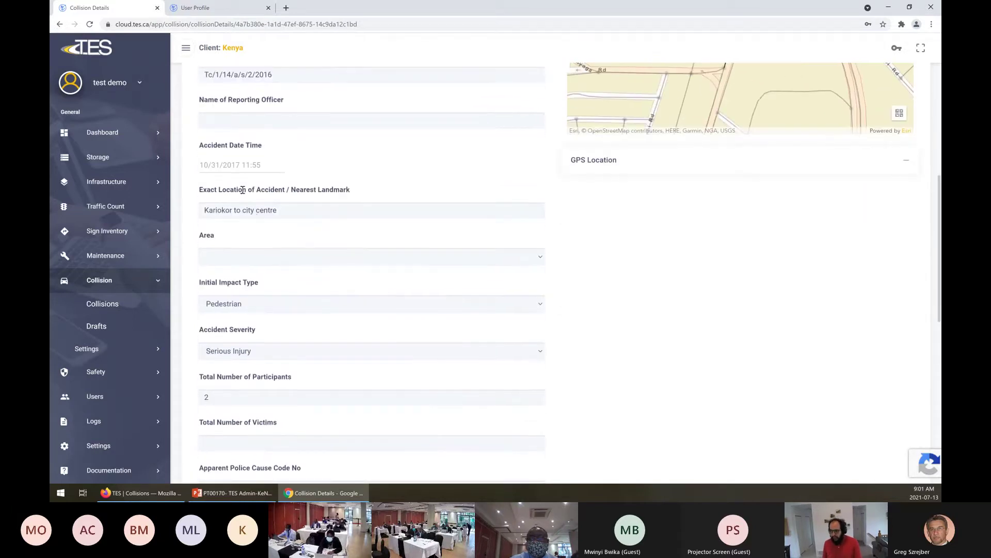
scroll(326, 256, down, 1)
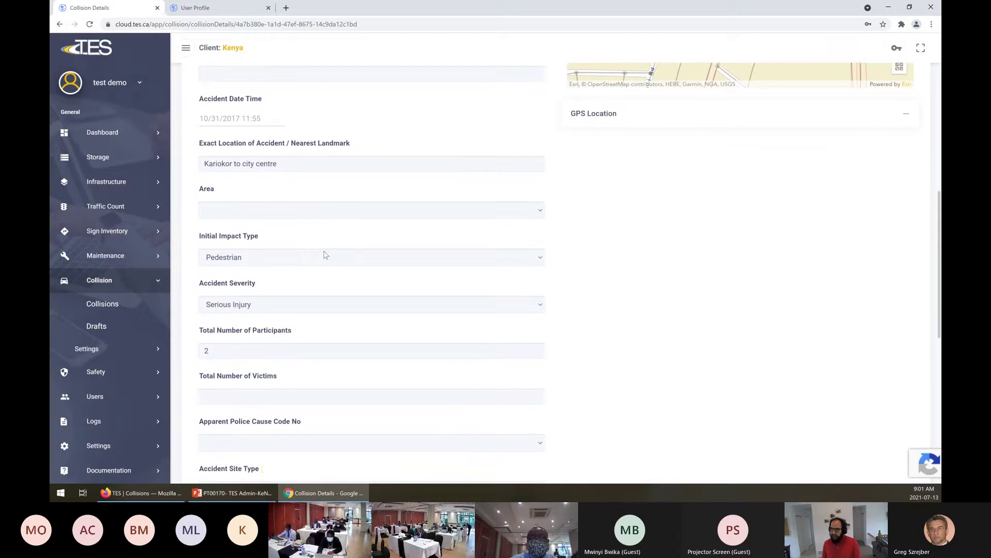
scroll(325, 255, down, 1)
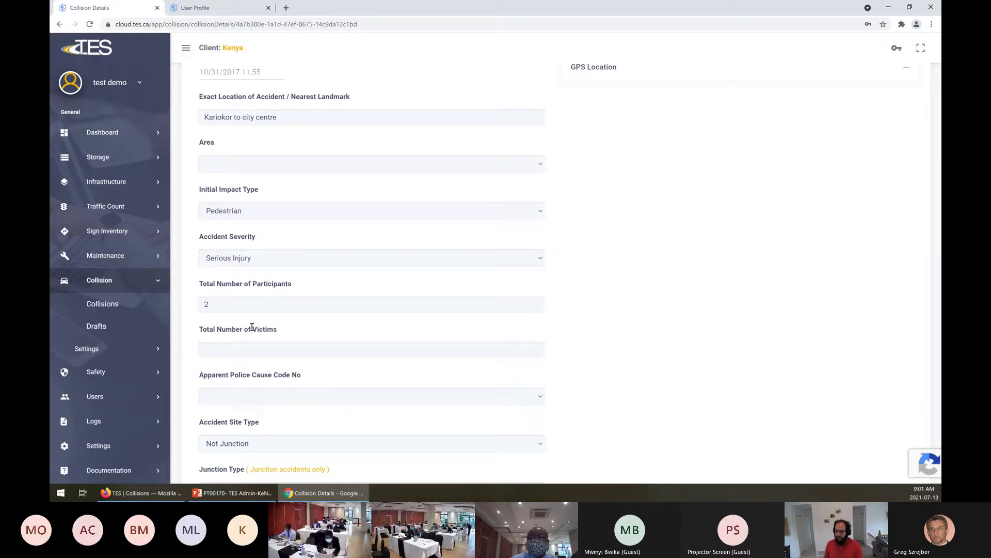
scroll(252, 327, down, 1)
scroll(259, 272, down, 2)
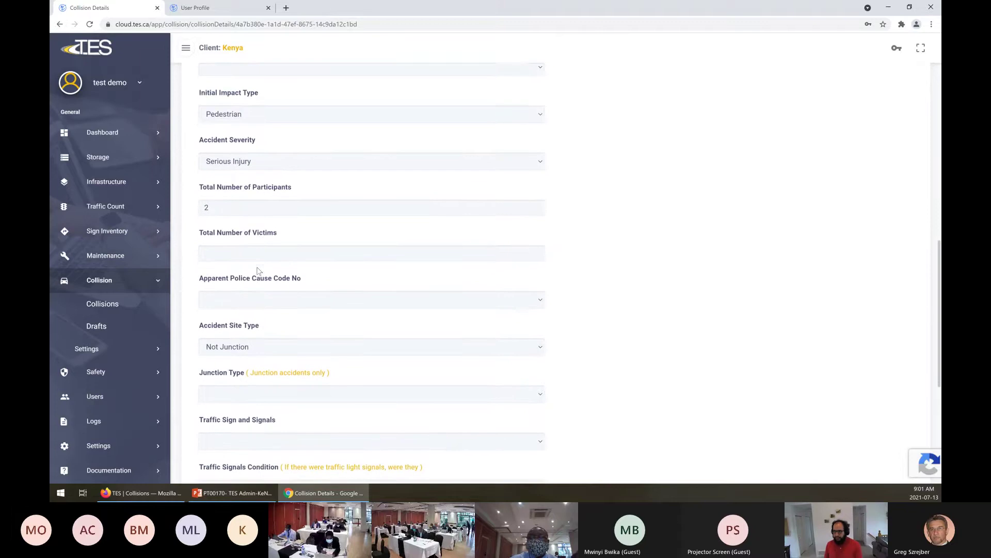
scroll(299, 237, down, 5)
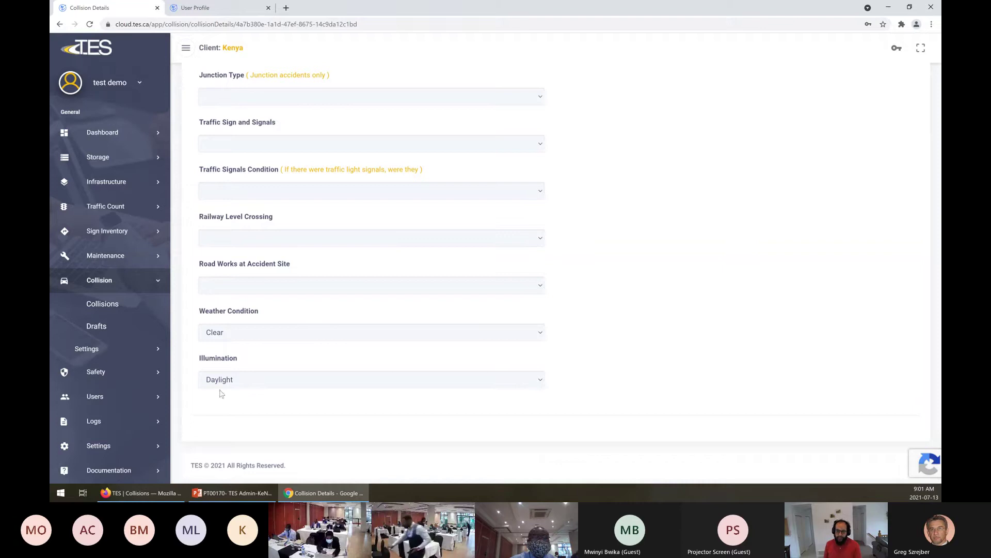
scroll(719, 361, up, 15)
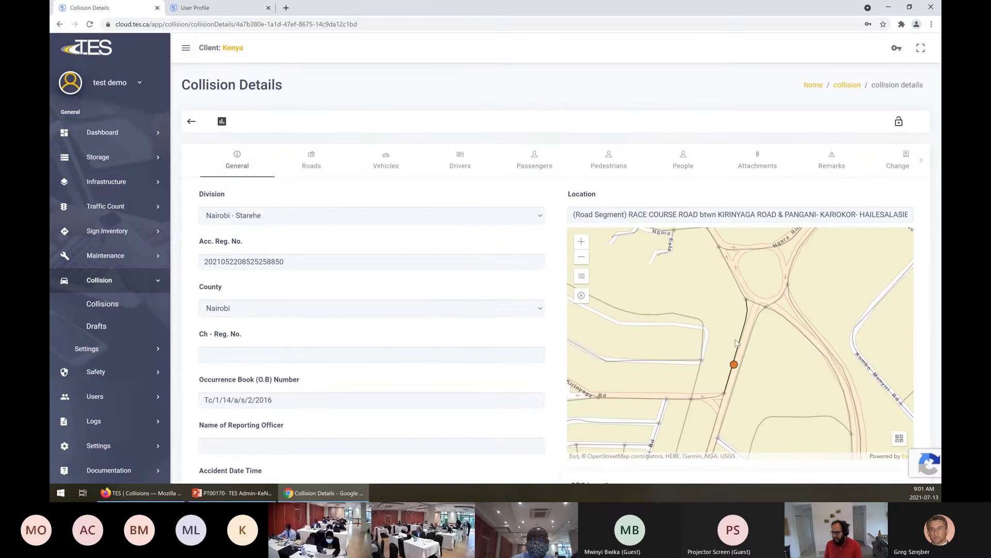
Examine the collision point and its highlighted road segment on the location map, both close up and with the surrounding streets.
scroll(743, 342, down, 4)
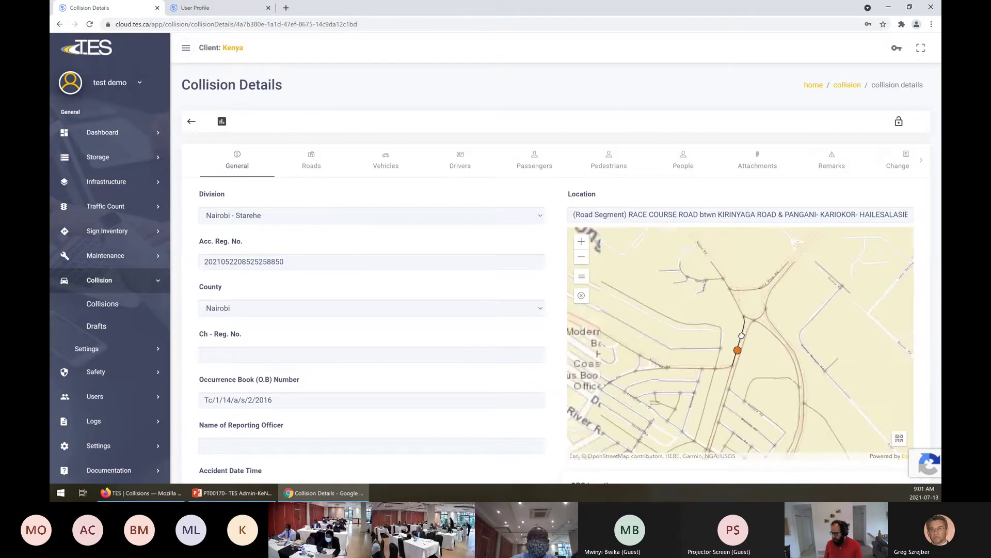
scroll(744, 335, up, 4)
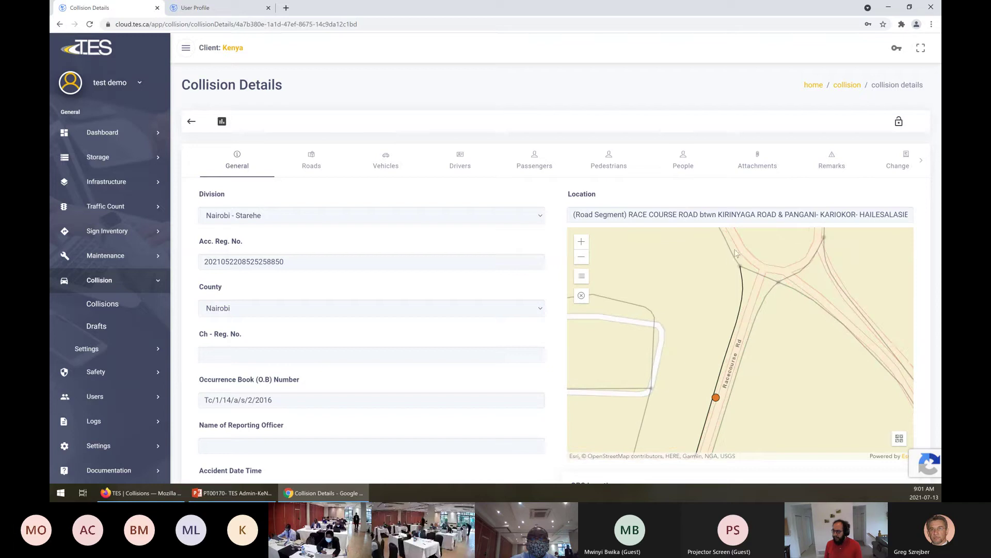
scroll(704, 397, up, 2)
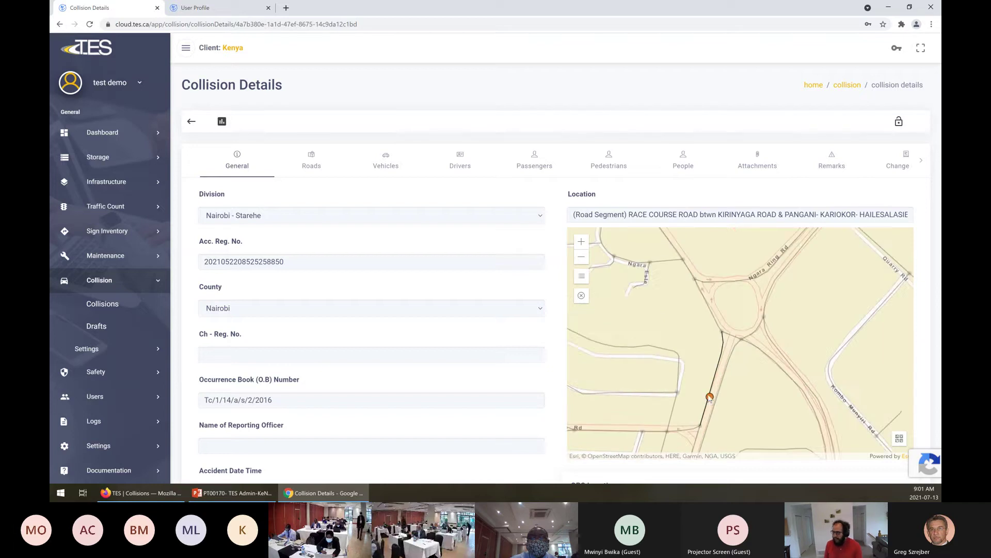
scroll(709, 400, up, 1)
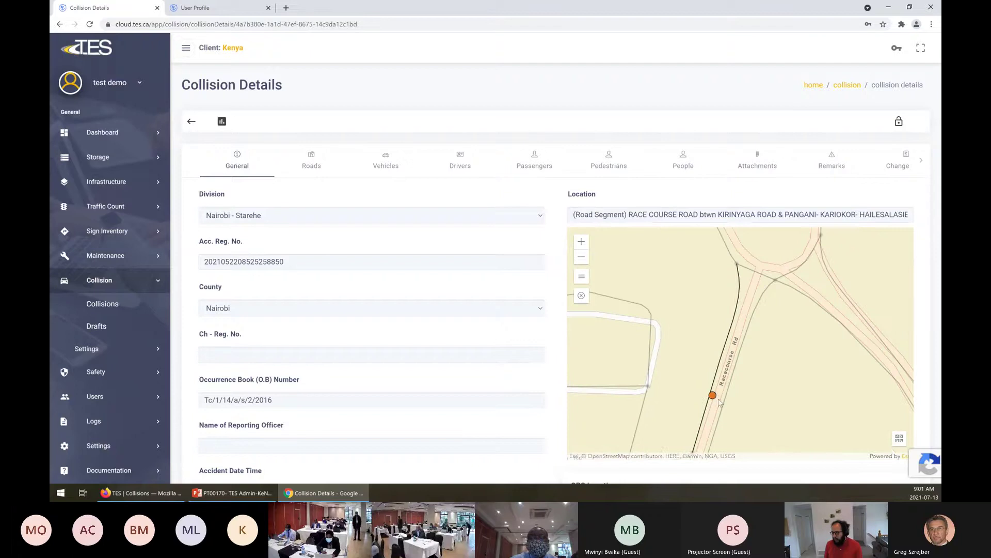
scroll(697, 387, up, 1)
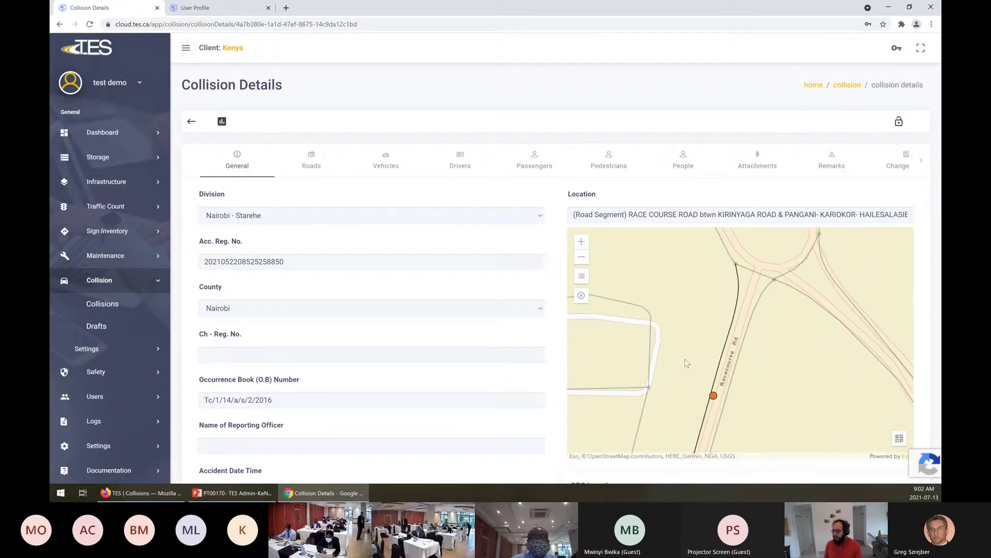
mouse_move(686, 363)
mouse_down()
mouse_move(685, 261)
mouse_move(678, 329)
mouse_move(696, 384)
mouse_move(670, 319)
mouse_move(686, 310)
mouse_up()
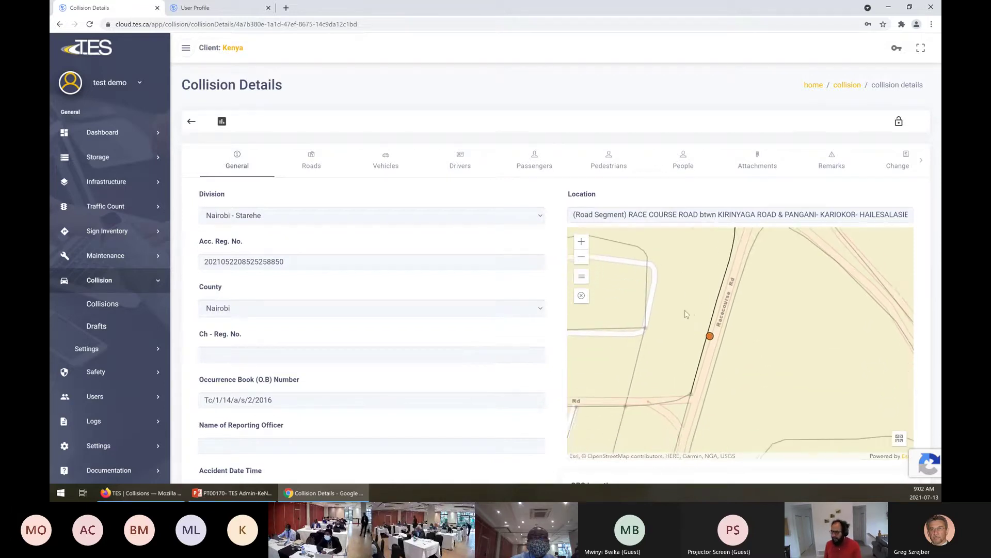
scroll(686, 310, down, 1)
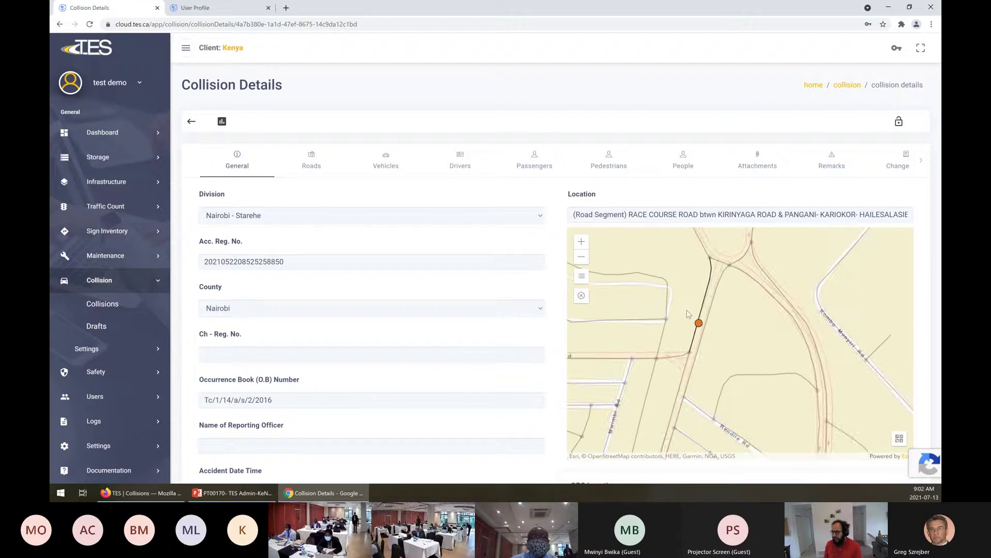
scroll(687, 310, up, 1)
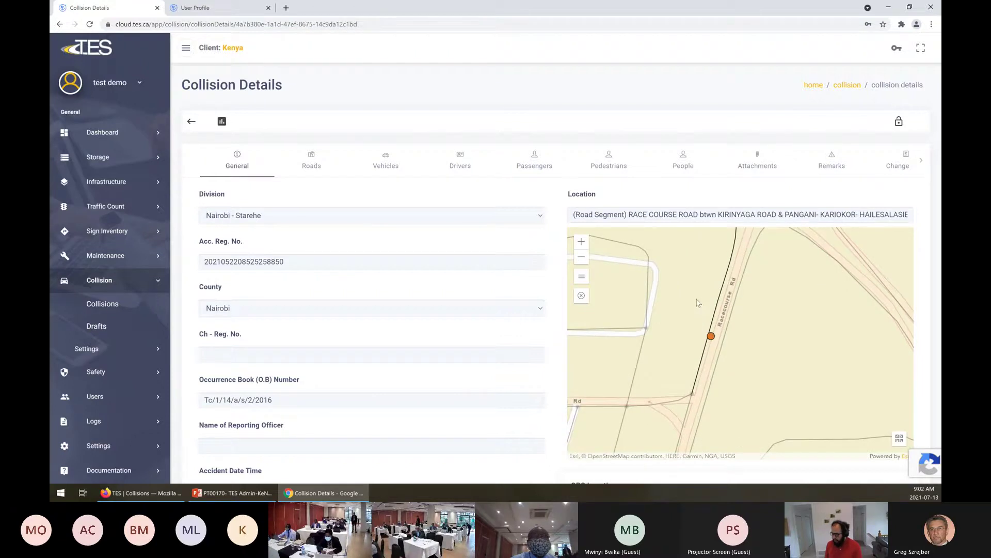
click(580, 256)
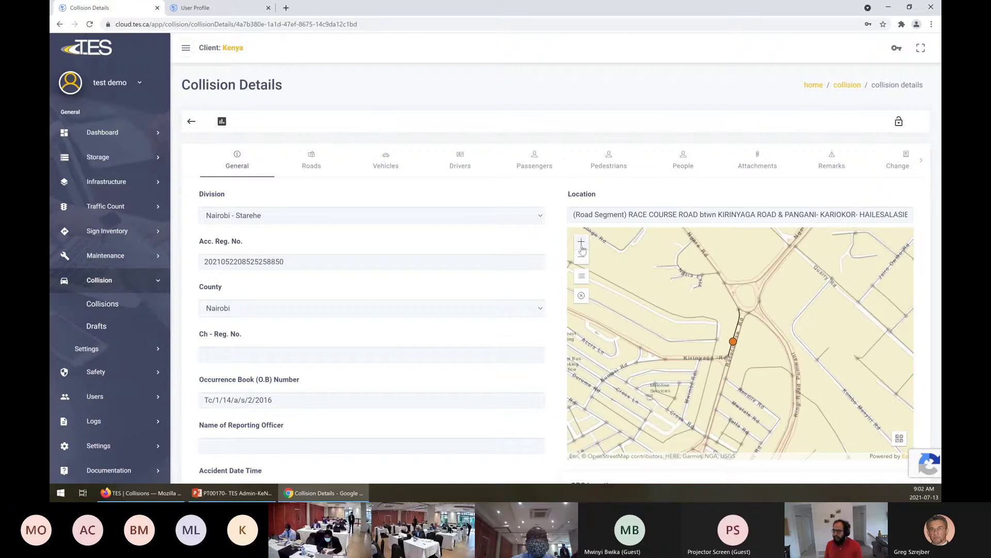
scroll(739, 333, up, 1)
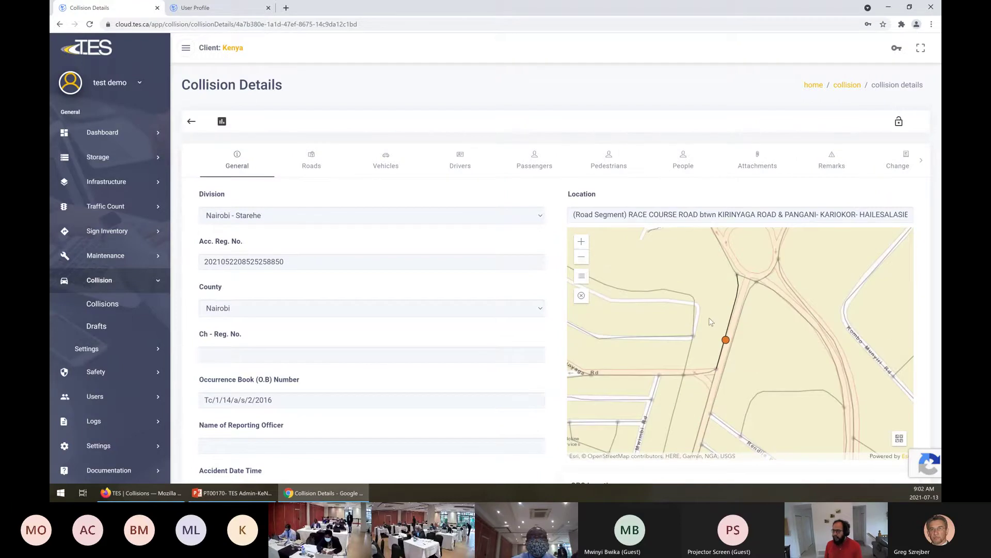
drag(711, 322, 702, 295)
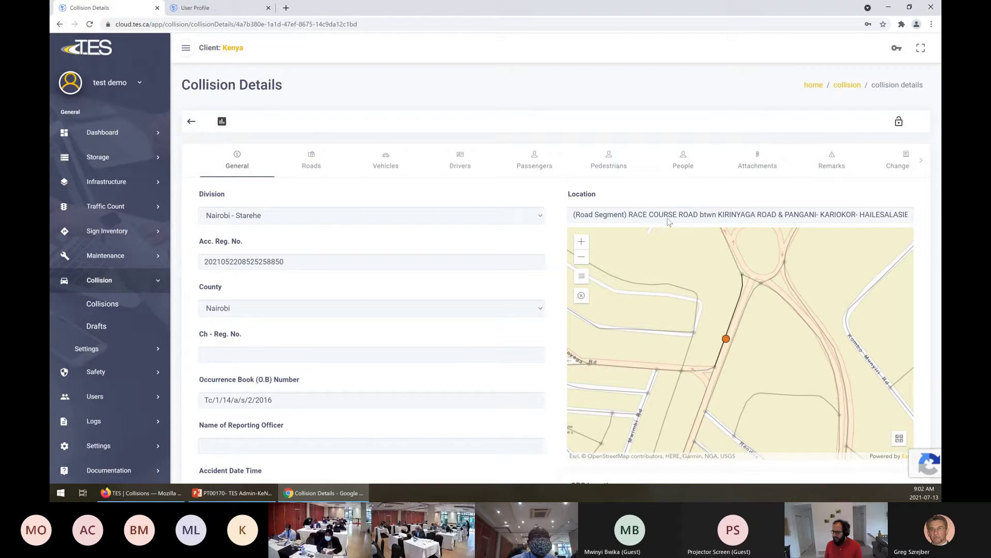
Highlight the full road segment description in the collision's location, then only the segment ID at its end.
drag(668, 221, 922, 226)
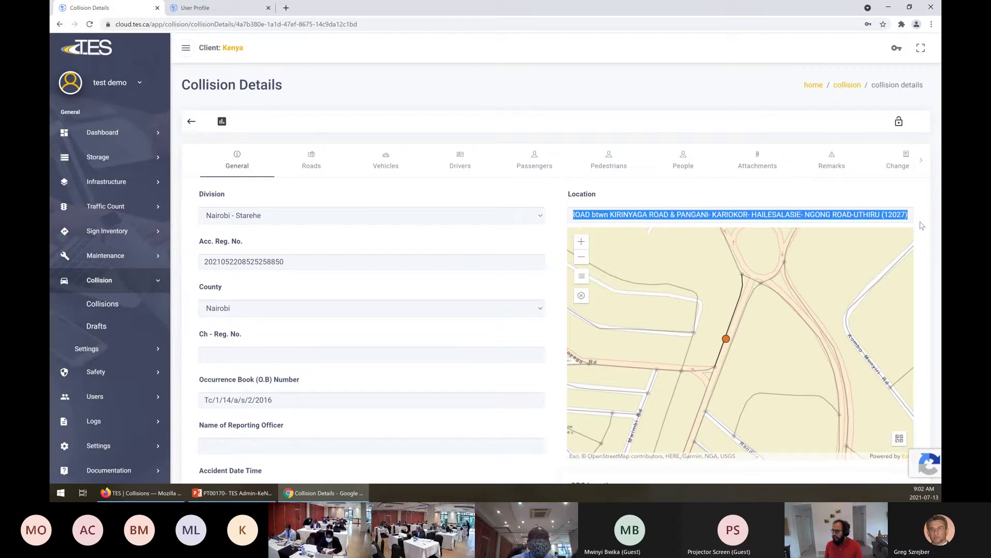
click(886, 221)
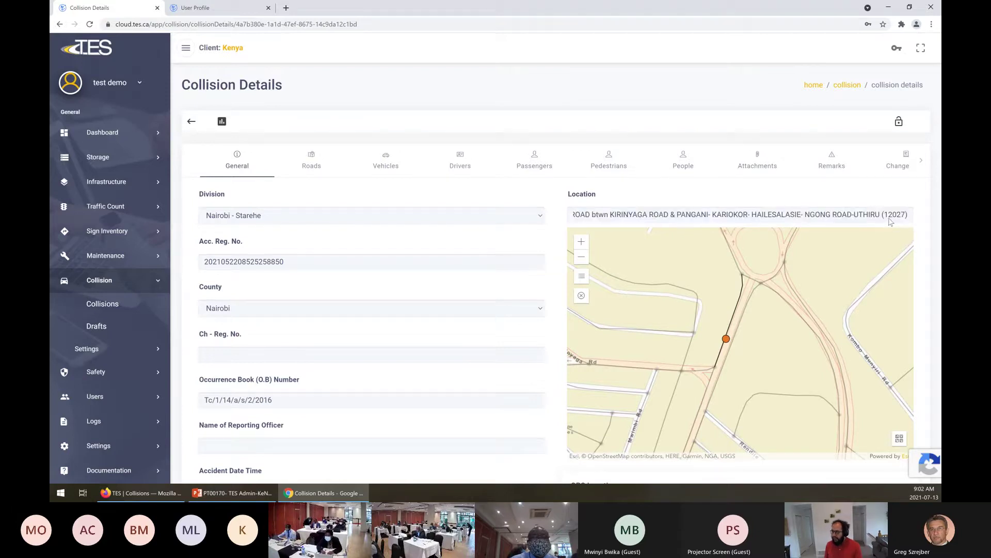
double_click(890, 221)
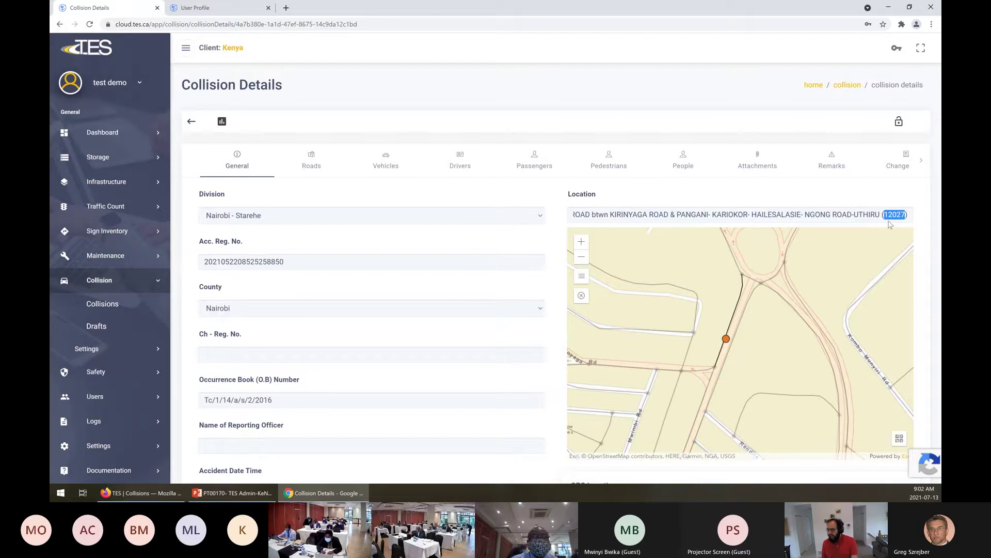
Expand the collision's GPS Location details and view its latitude, longitude and X/Y coordinates.
scroll(548, 282, down, 2)
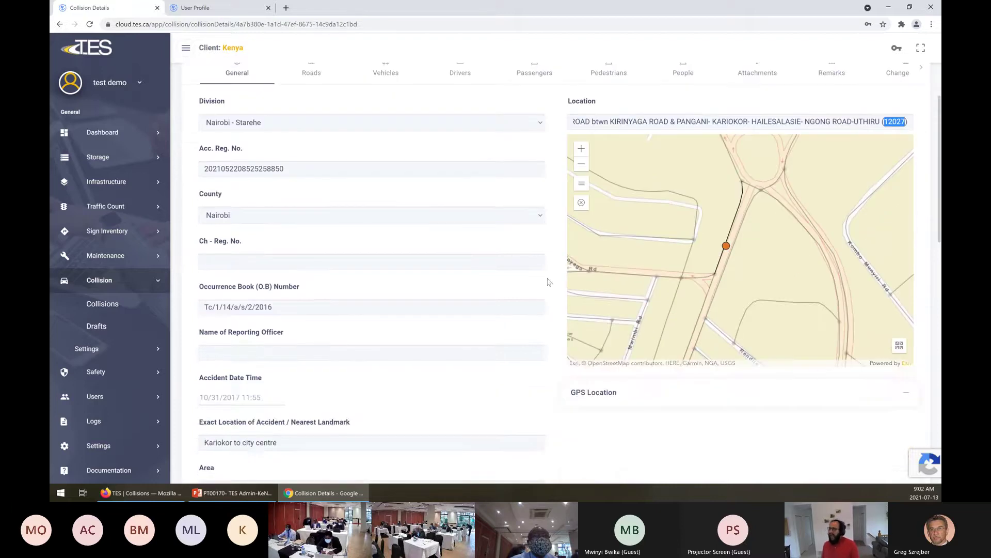
click(907, 395)
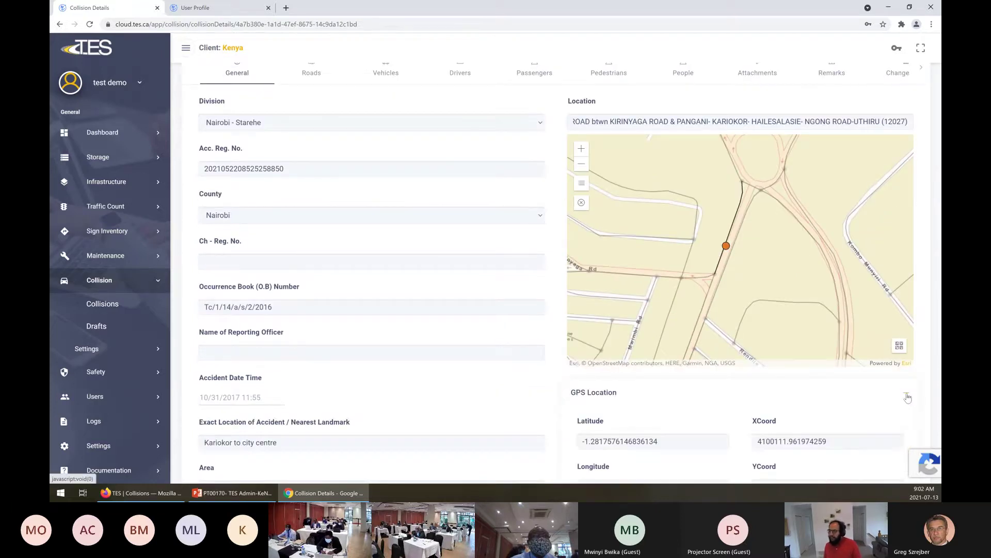
scroll(769, 361, down, 2)
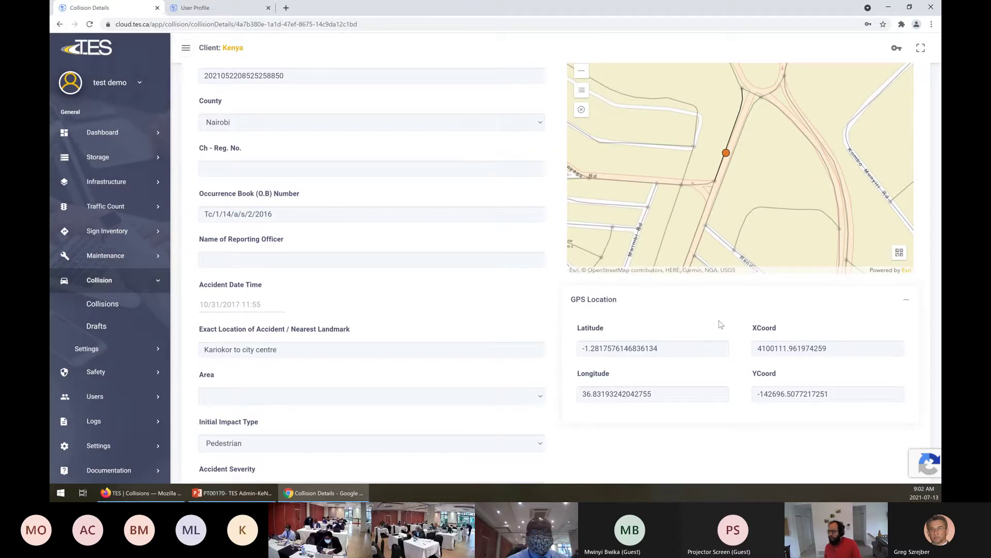
scroll(721, 324, up, 4)
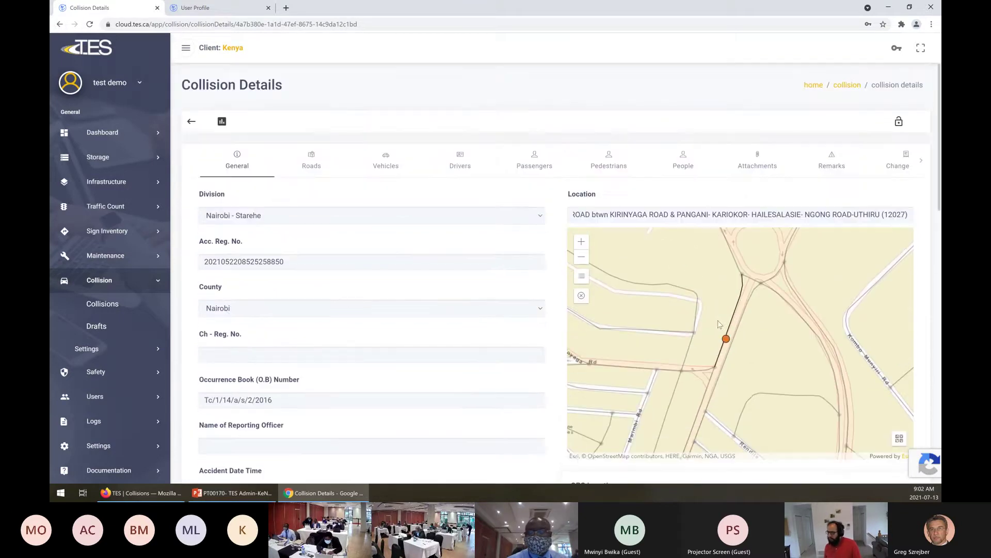
Review the collision's road, vehicle, driver, passenger and pedestrian records one after another.
click(312, 176)
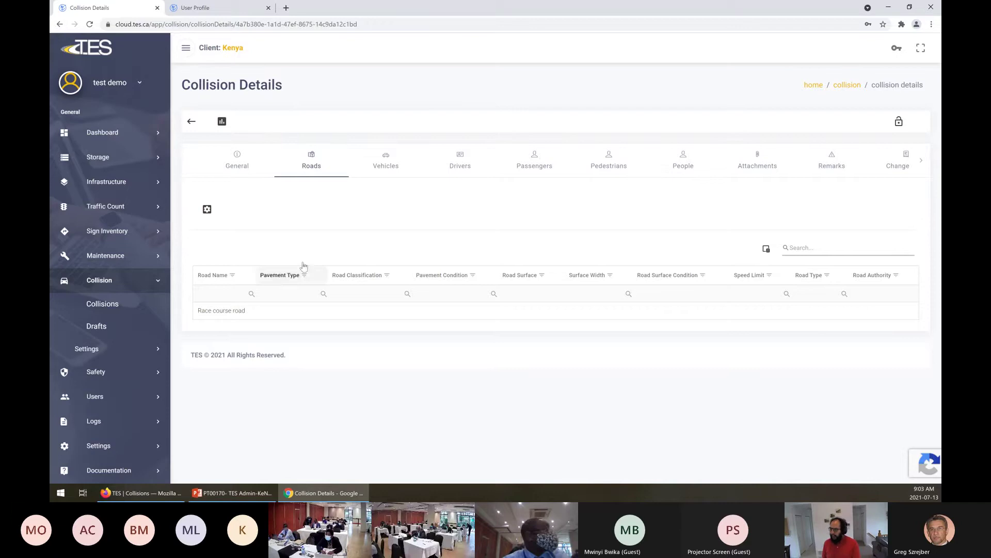
click(386, 159)
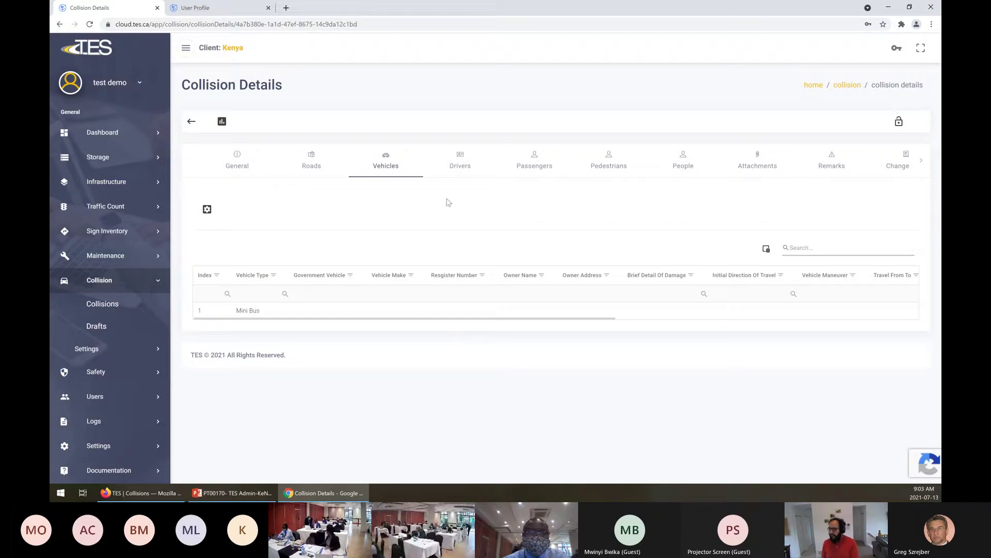
click(454, 176)
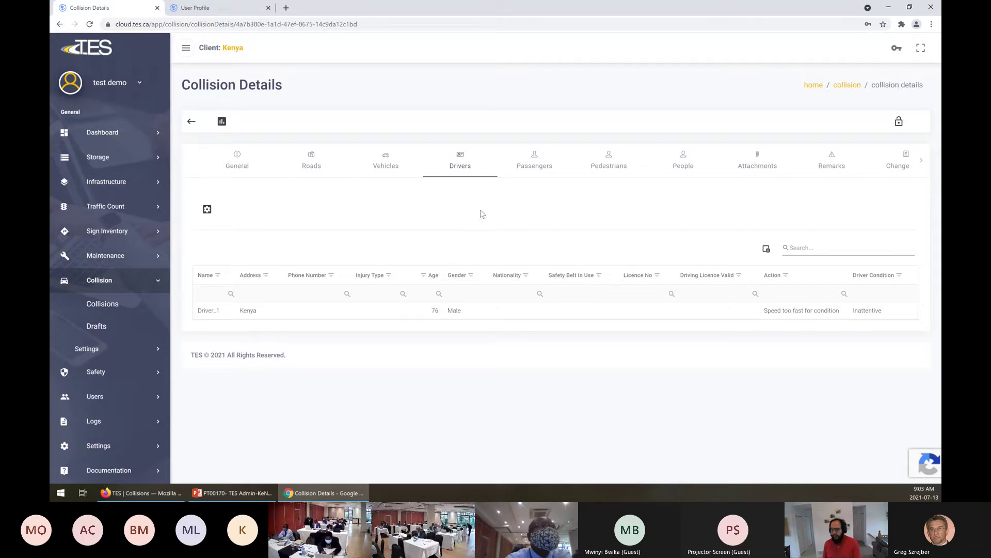
click(533, 171)
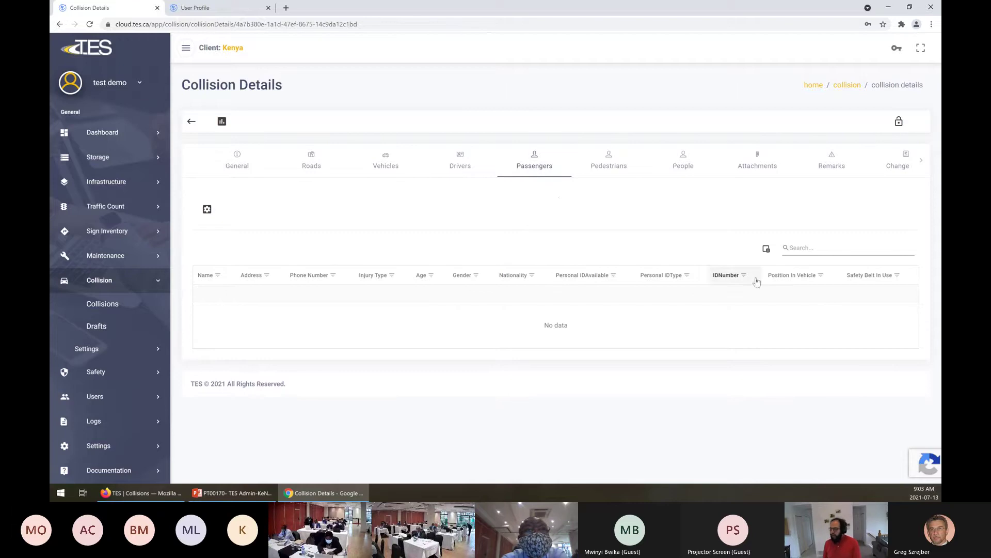
click(601, 165)
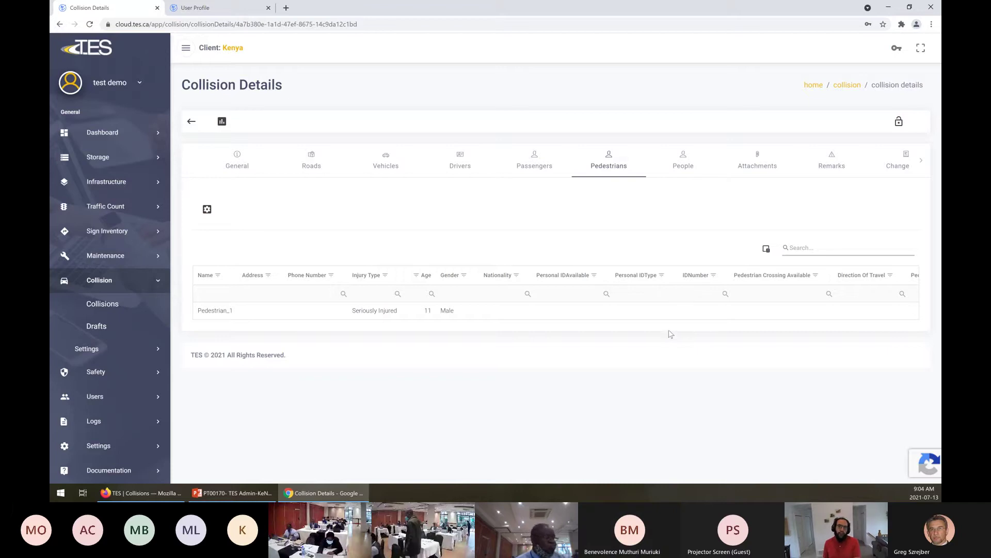
Review the collision's people, attachments, remarks, change logs and validations one after another.
click(683, 177)
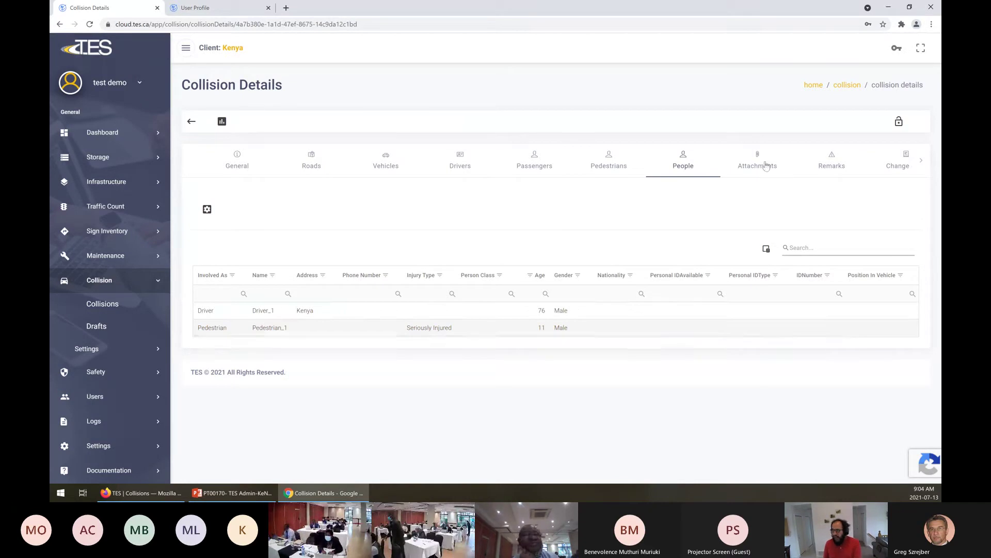
click(765, 165)
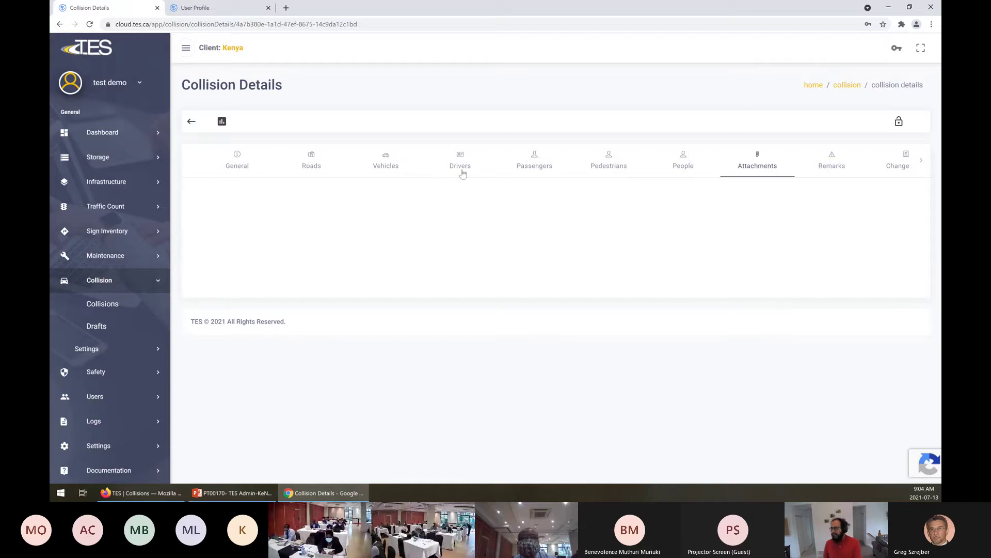
click(835, 171)
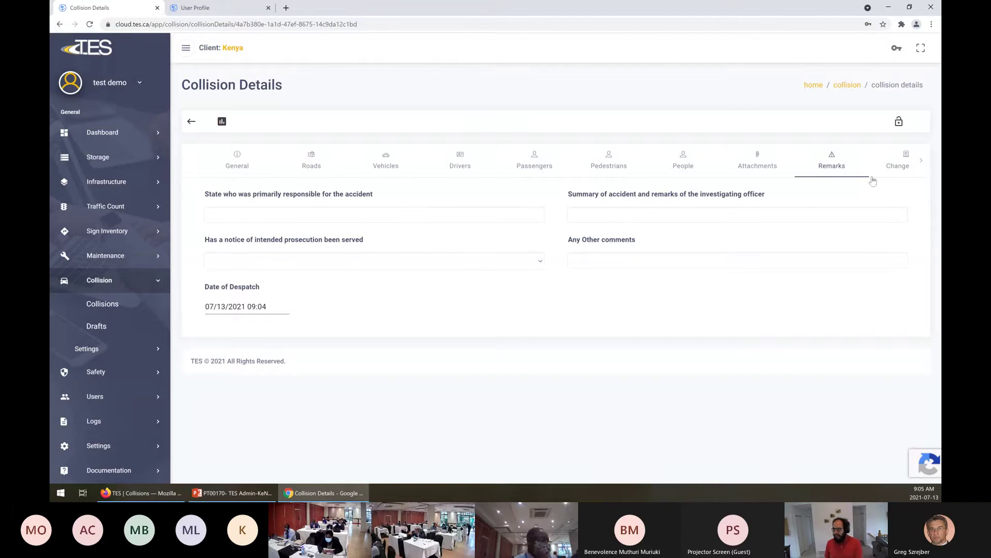
click(889, 174)
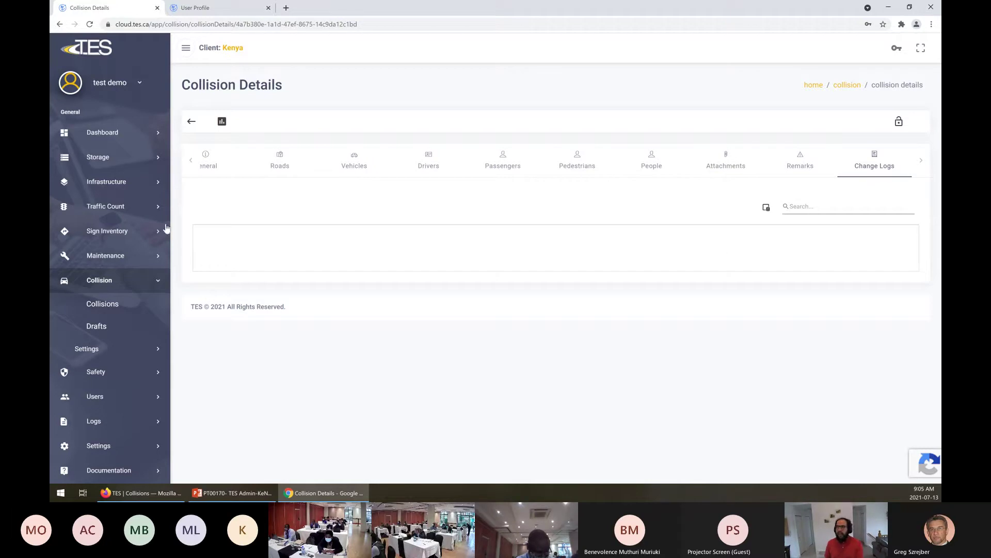
click(922, 171)
click(892, 170)
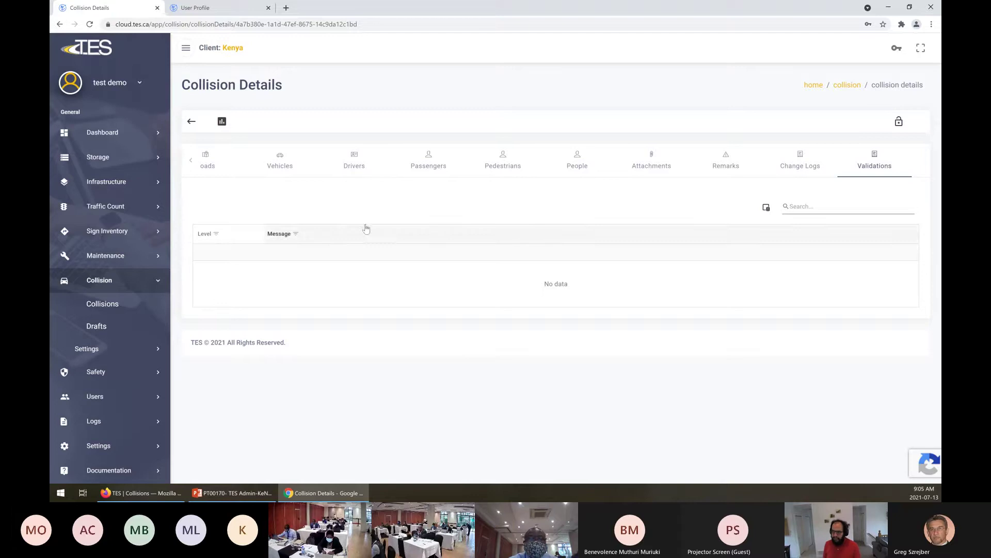
click(192, 159)
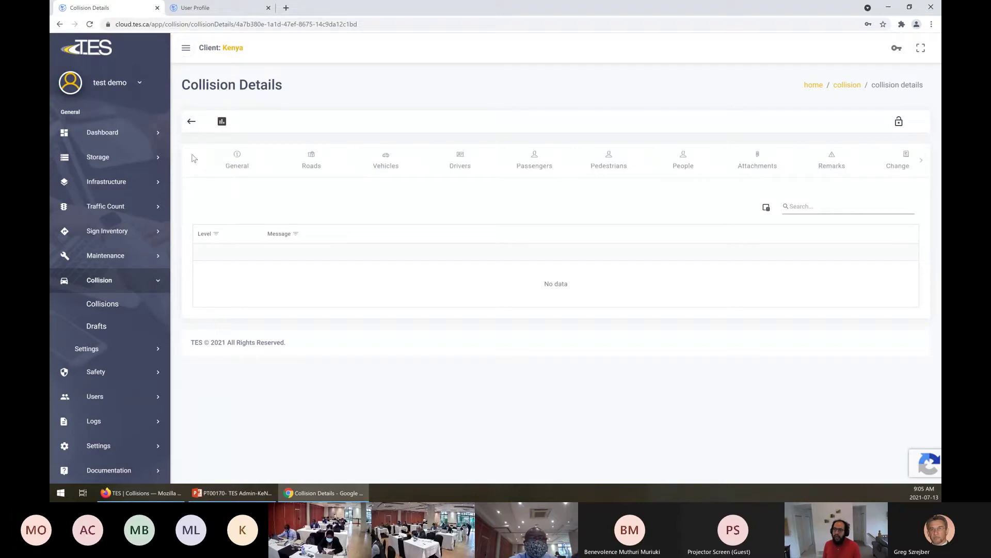
Open the collision's report in the Report Viewer and look through both of its pages.
click(223, 123)
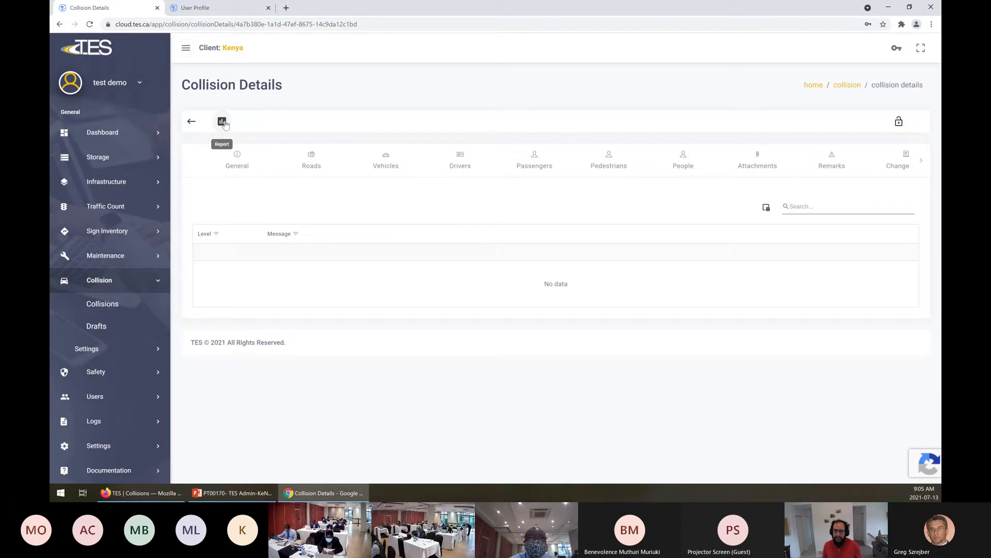
click(223, 123)
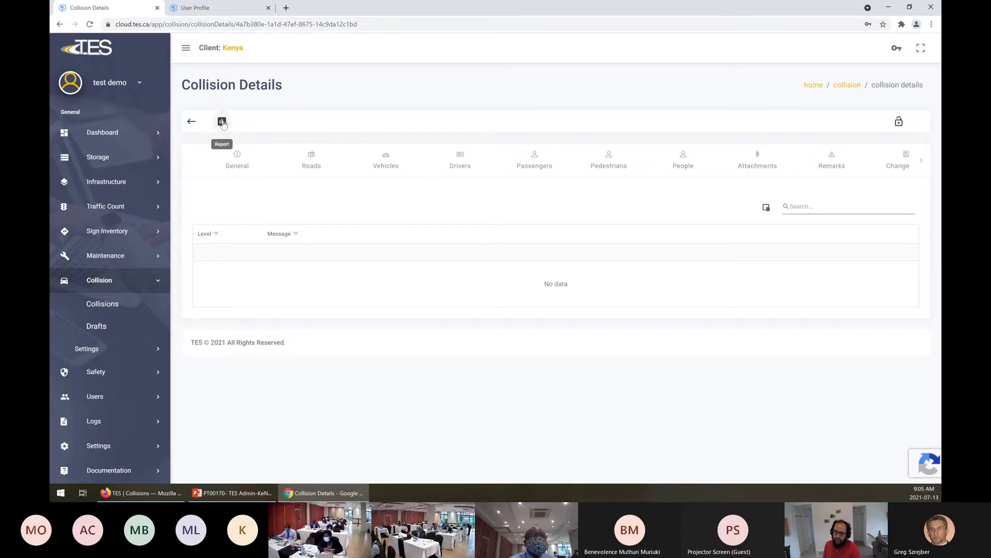
click(223, 124)
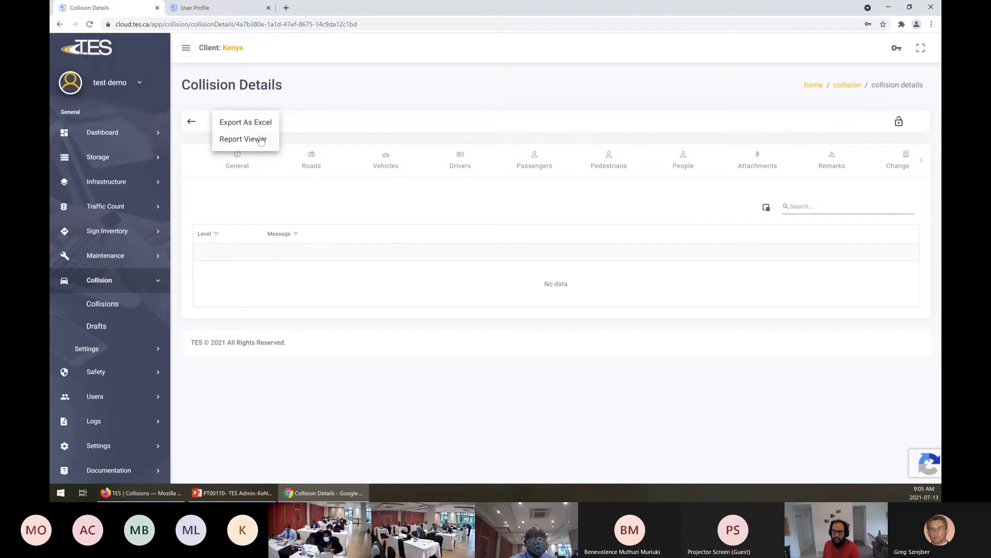
click(245, 139)
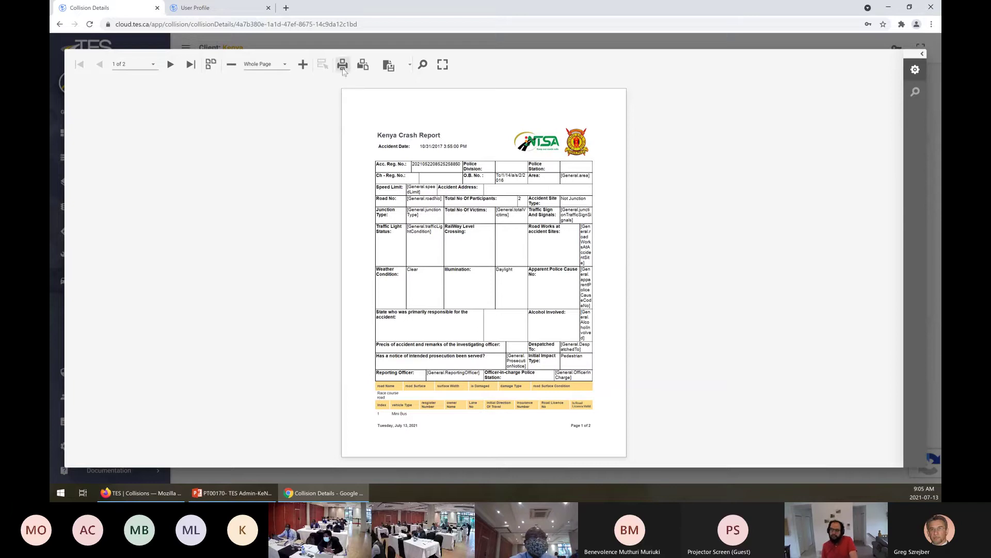
click(171, 64)
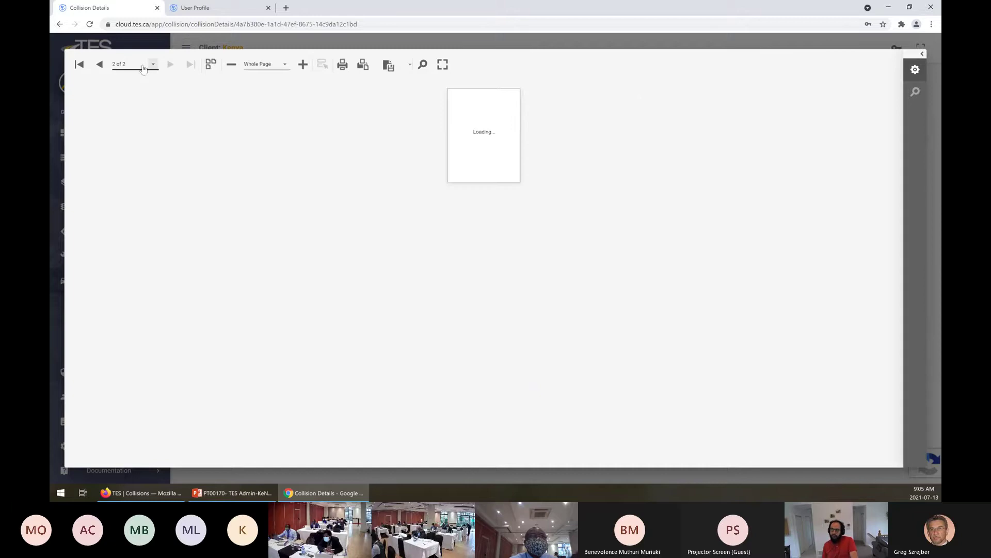
click(100, 65)
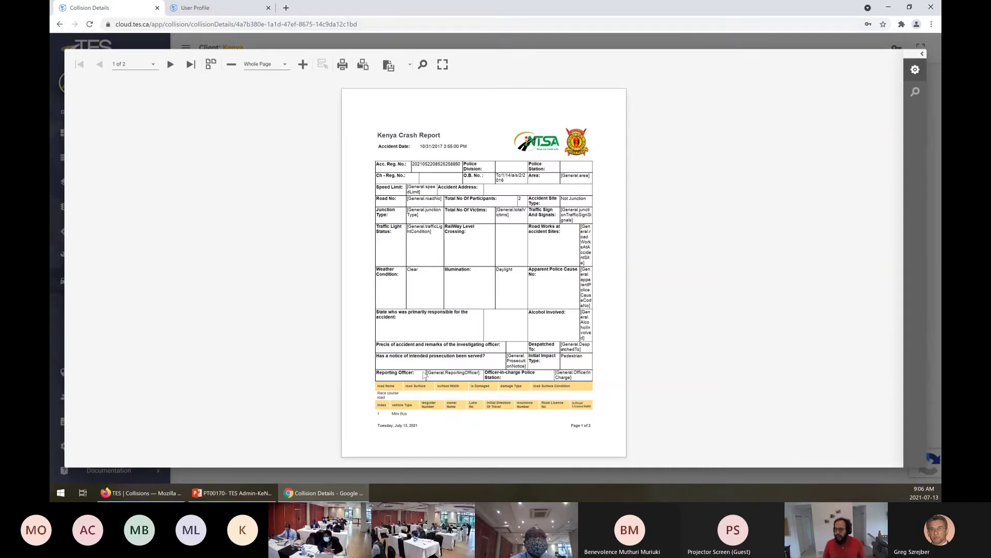
key(ctrl+plus)
key(ctrl+plus)
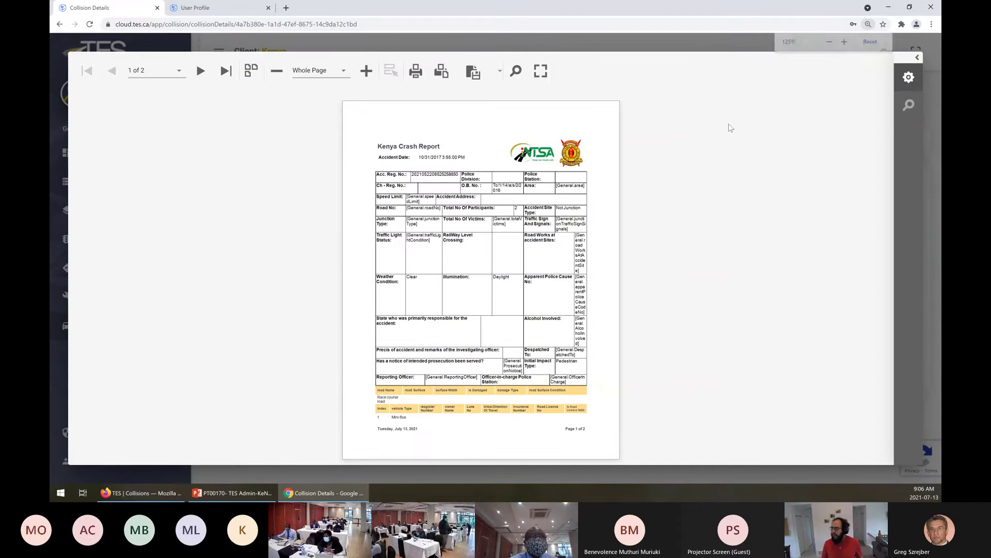
click(868, 24)
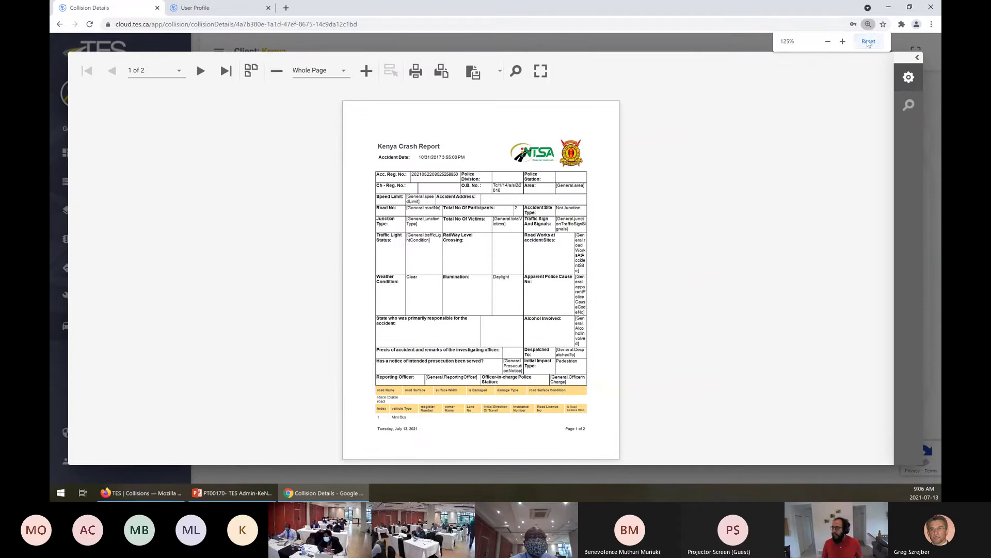
click(868, 41)
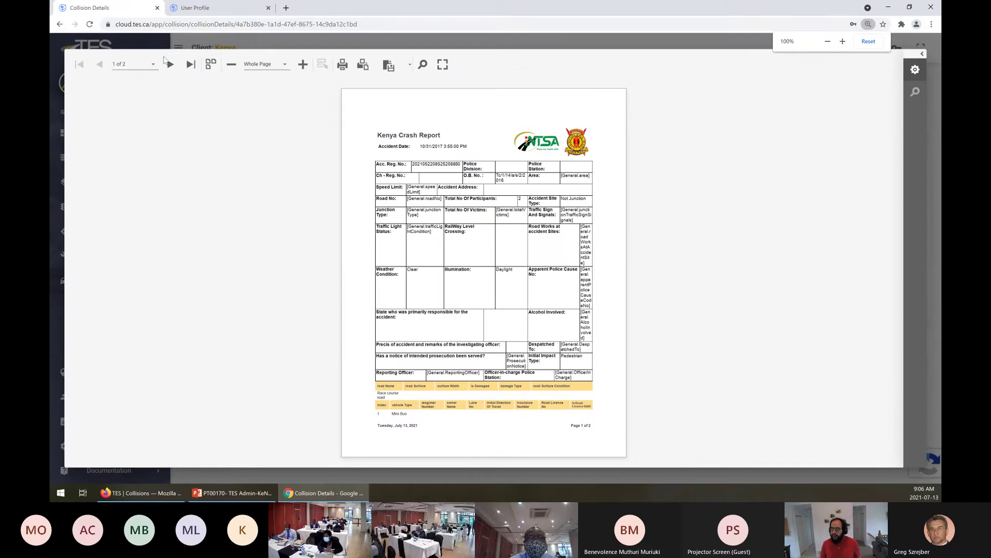
Show the crash report in multipage view, enlarge it to 96%, and read through its general, road and vehicle sections.
click(210, 64)
key(ctrl+plus)
key(ctrl+plus)
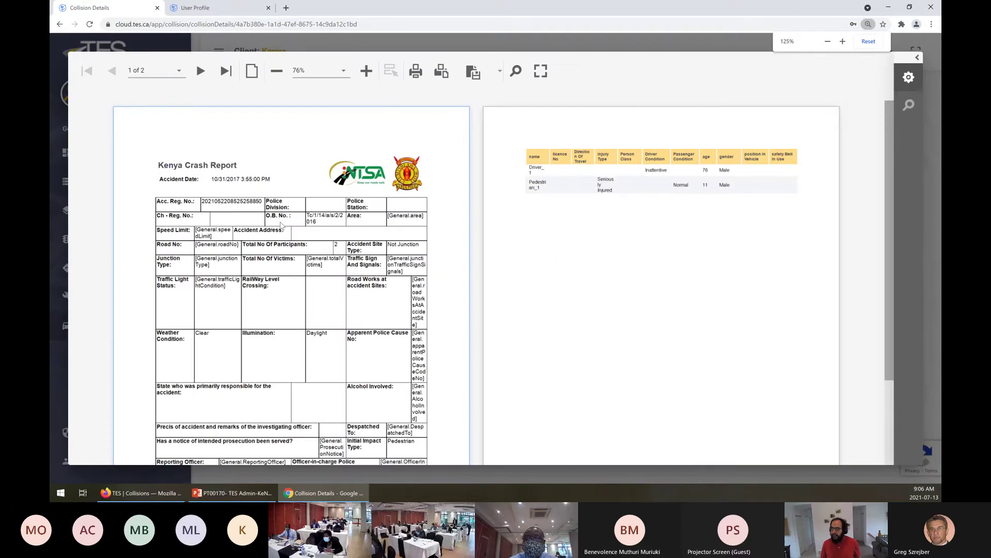
scroll(474, 248, down, 4)
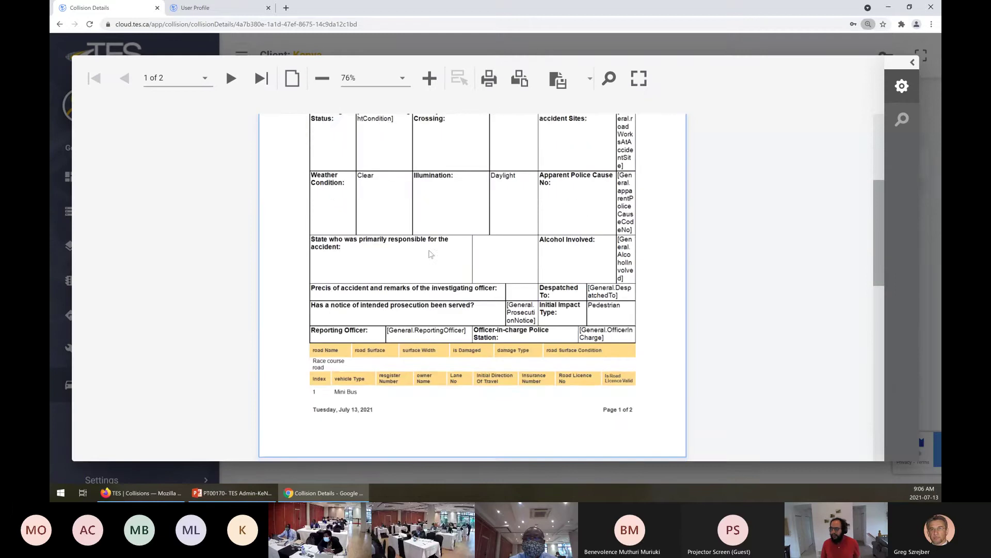
click(428, 81)
click(428, 80)
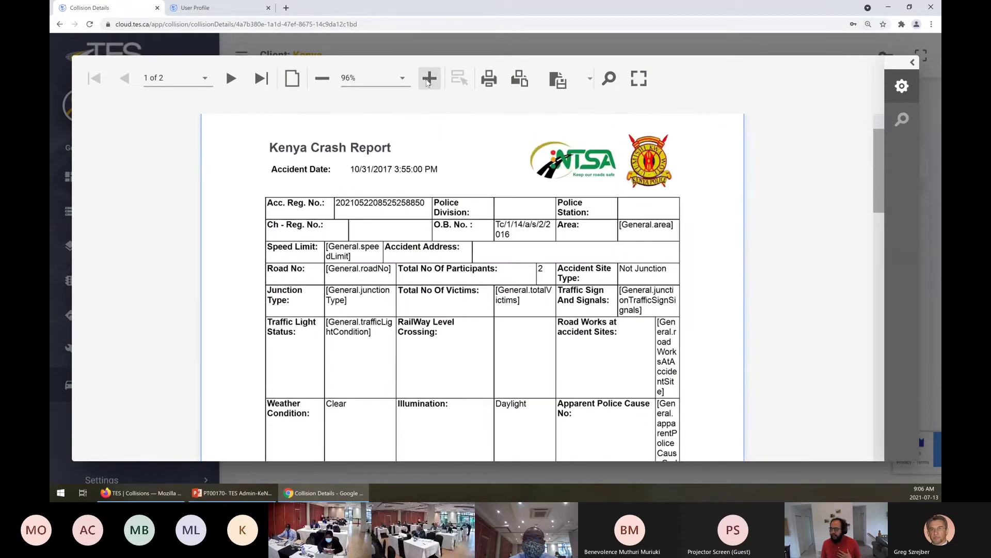
scroll(538, 270, down, 2)
scroll(538, 270, down, 4)
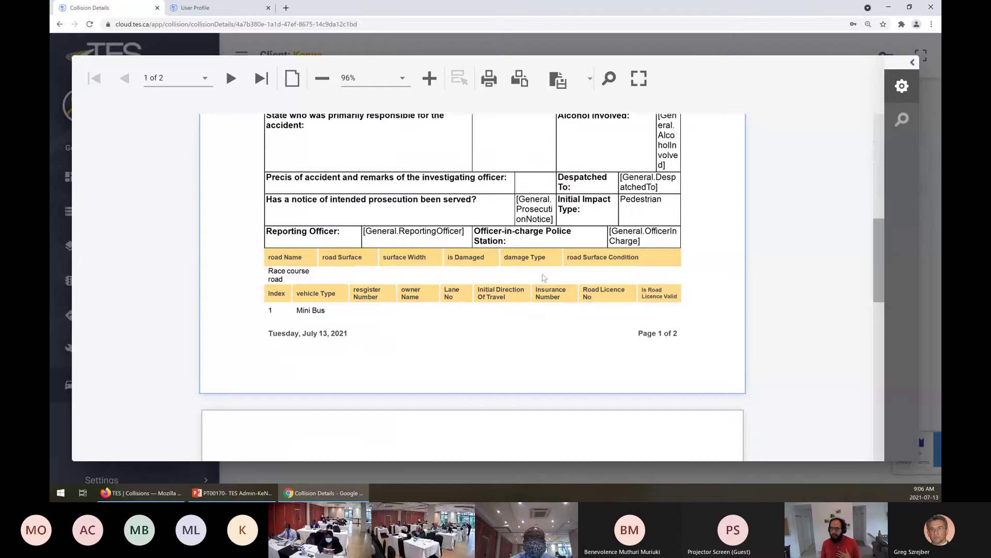
scroll(544, 277, up, 7)
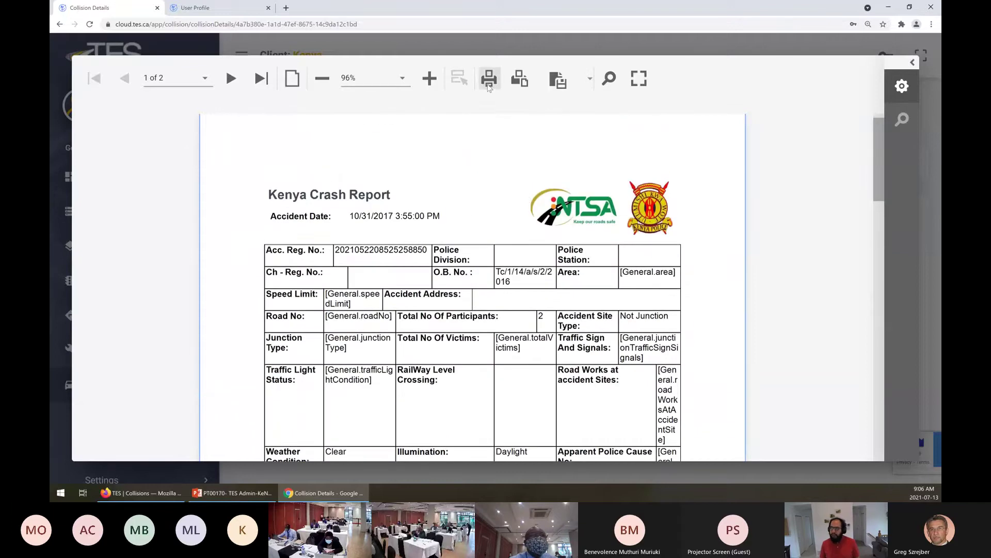
Preview the crash report's printout and cancel without saving, and list the file formats available for exporting it.
click(488, 82)
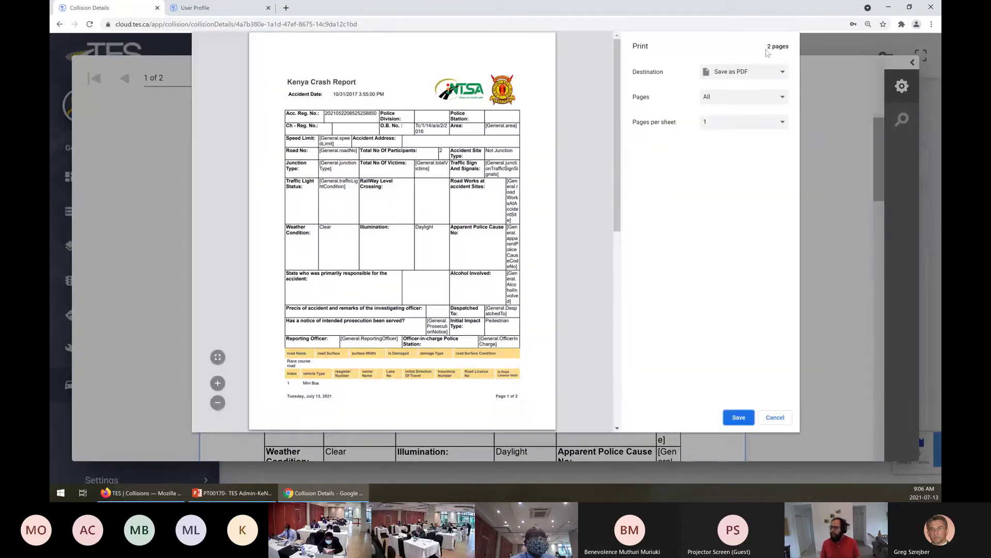
click(775, 418)
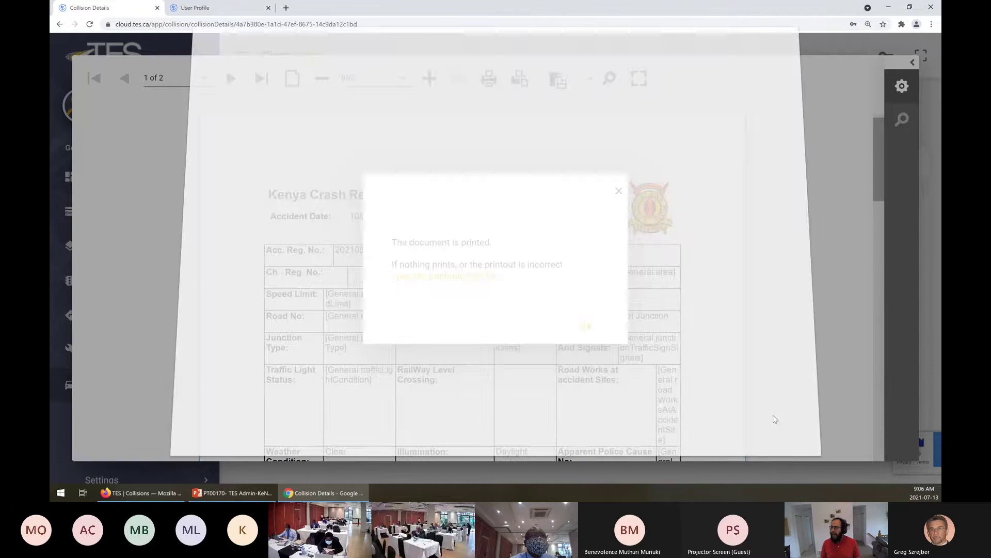
click(595, 327)
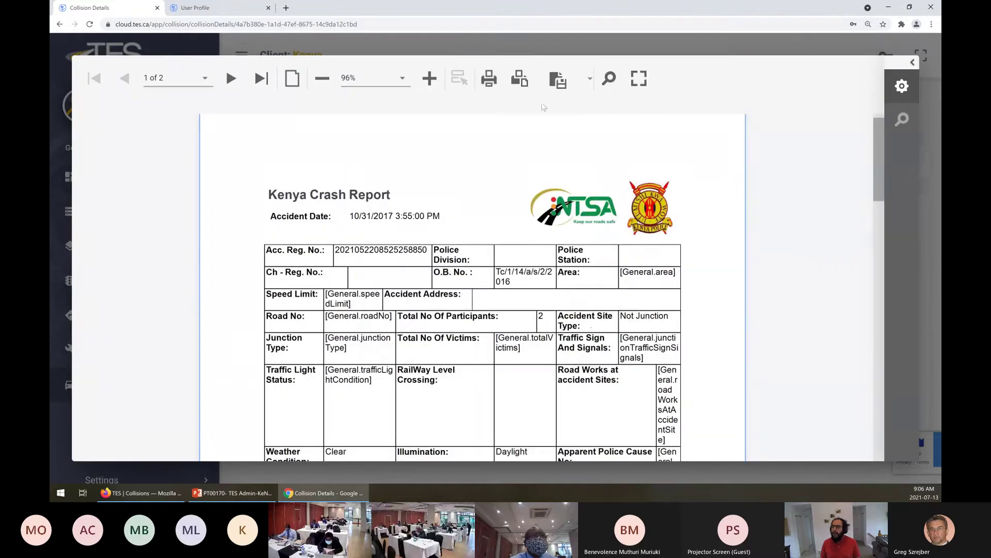
click(589, 82)
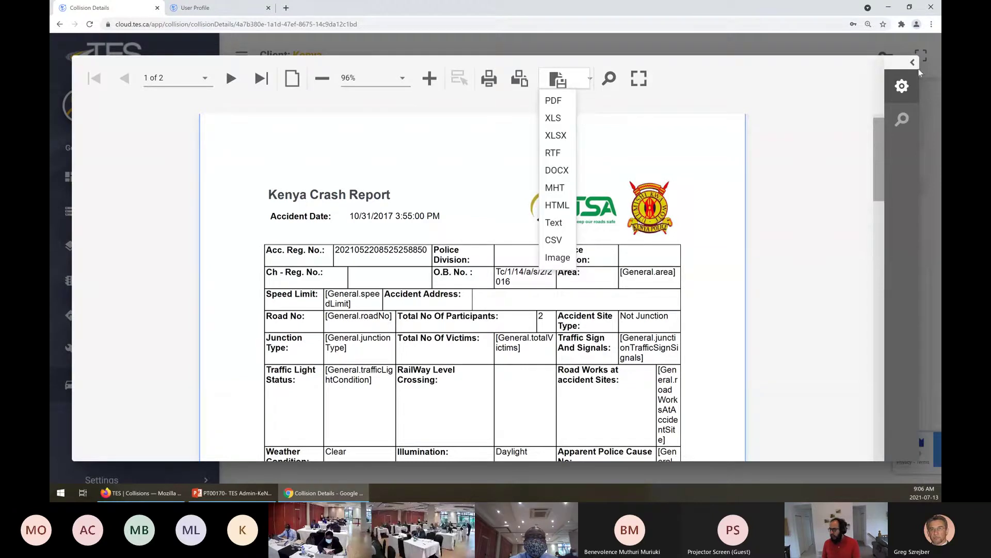
Reset the browser zoom, close the crash report and return to the collisions list.
click(868, 25)
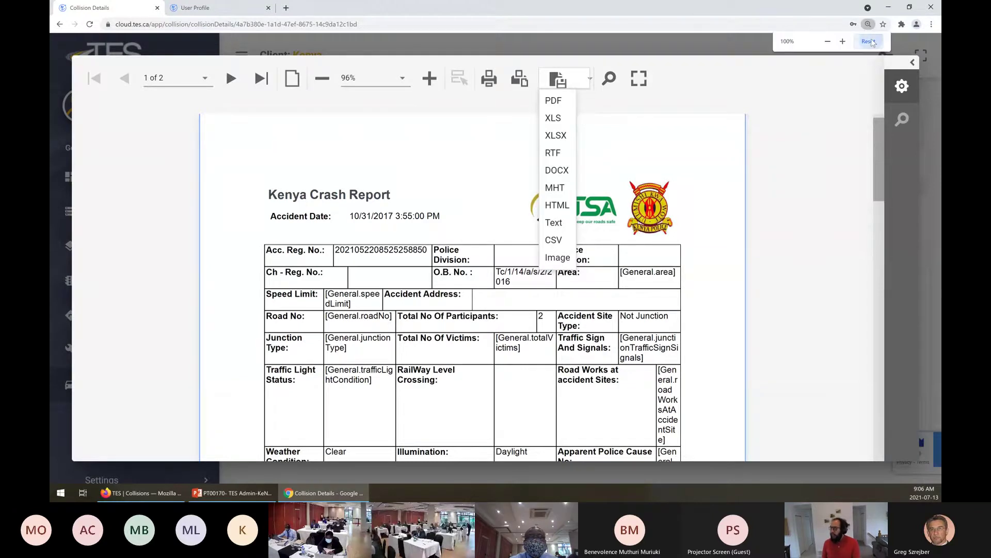
click(869, 42)
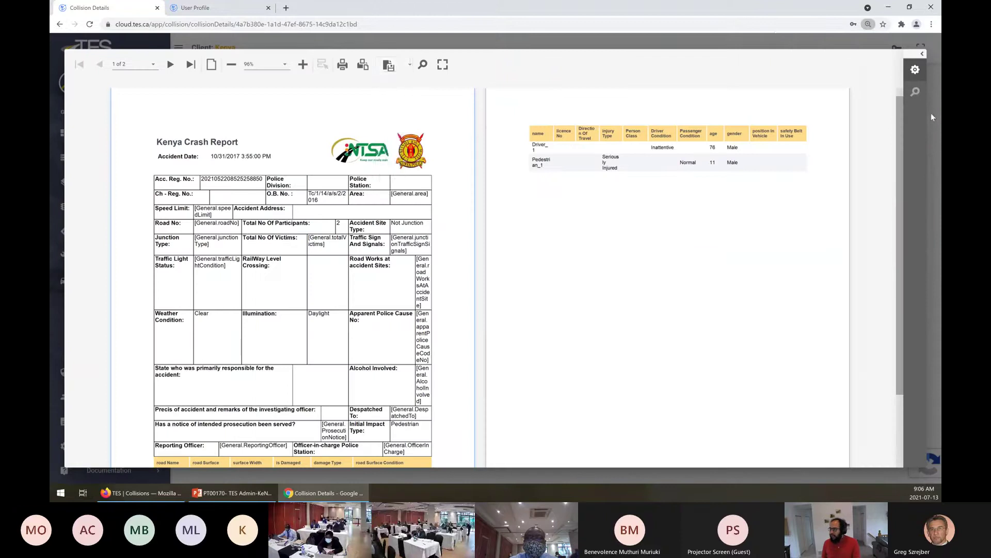
click(931, 113)
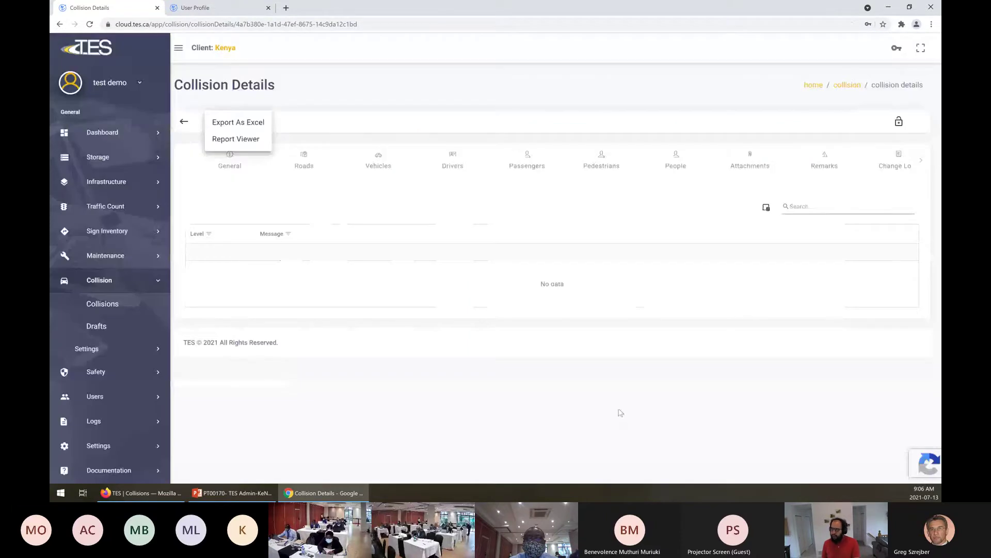
click(184, 122)
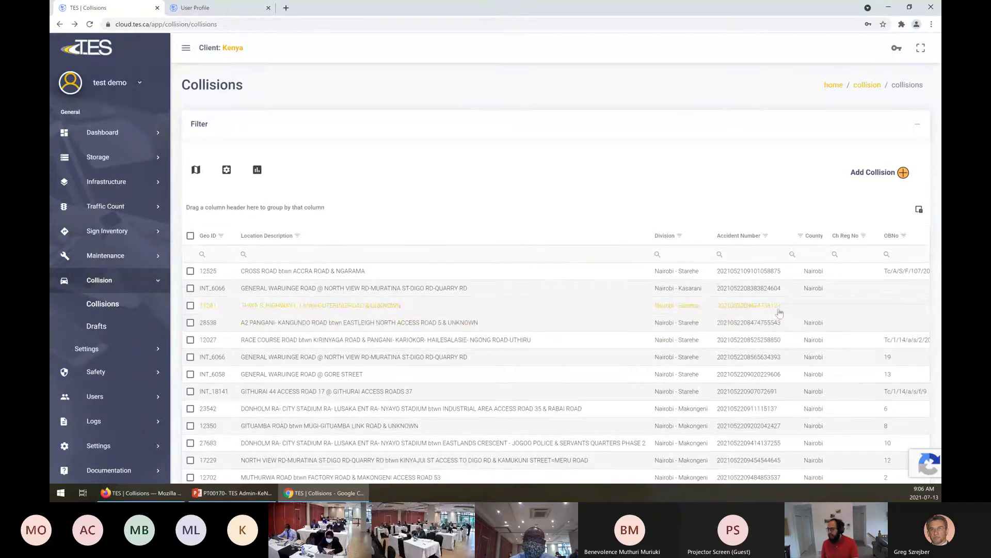
View the county filter's choices in the collisions list and close them without selecting any.
click(801, 236)
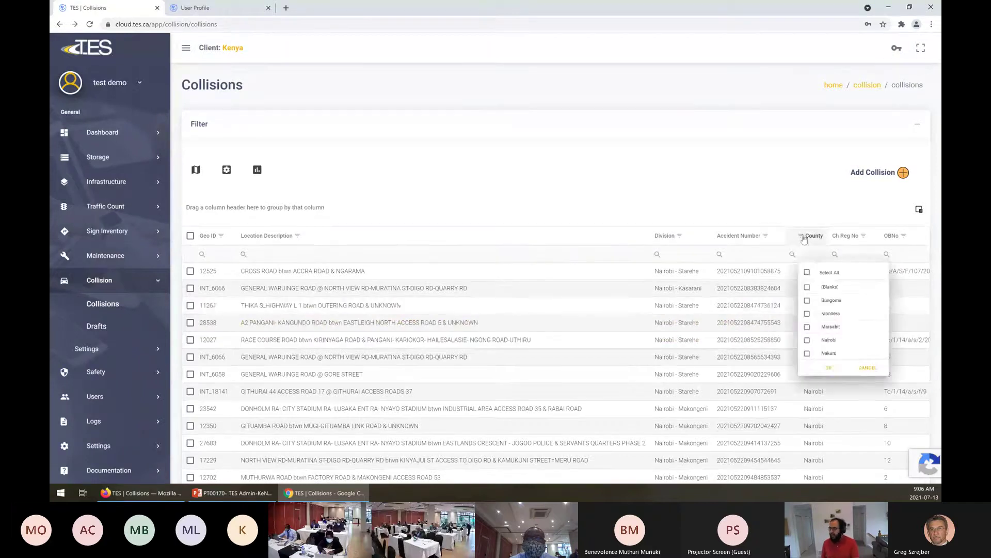
scroll(819, 291, down, 1)
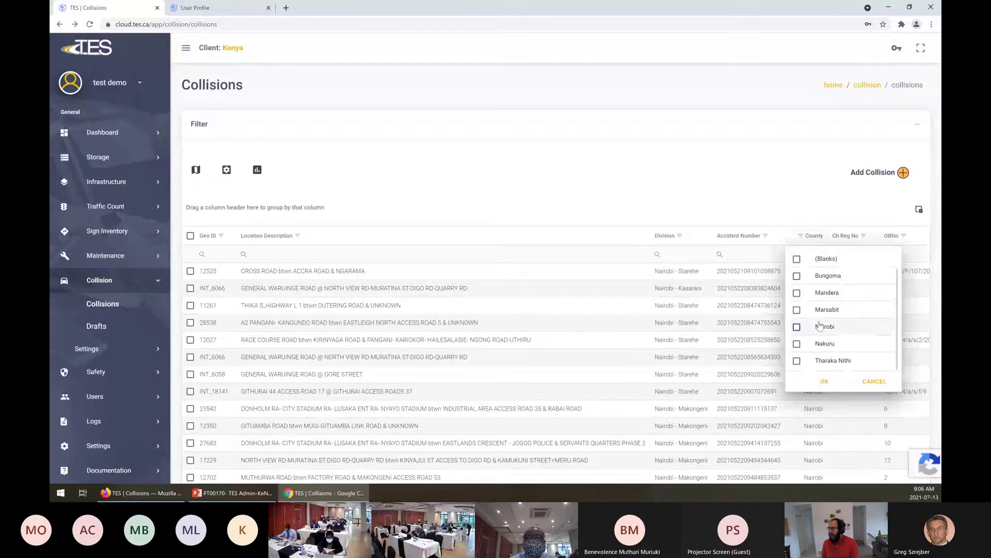
click(777, 290)
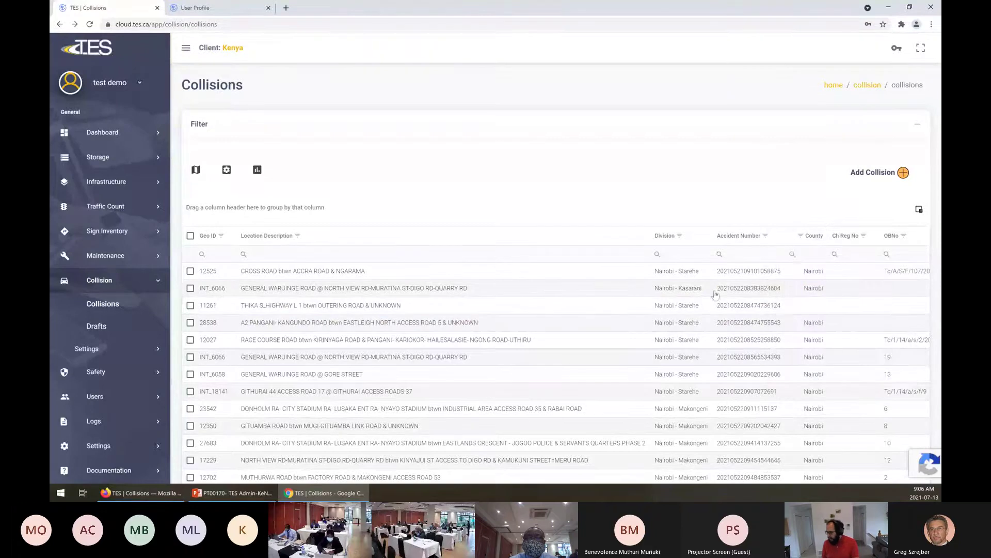
View the Area filter's choices in the collisions list and close them without selecting any.
scroll(646, 330, down, 2)
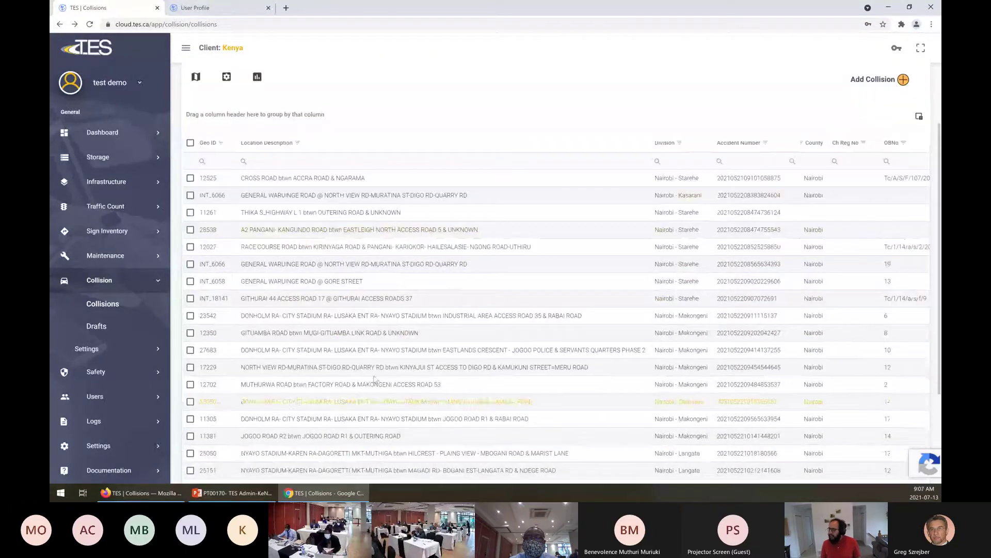
scroll(646, 300, right, 3)
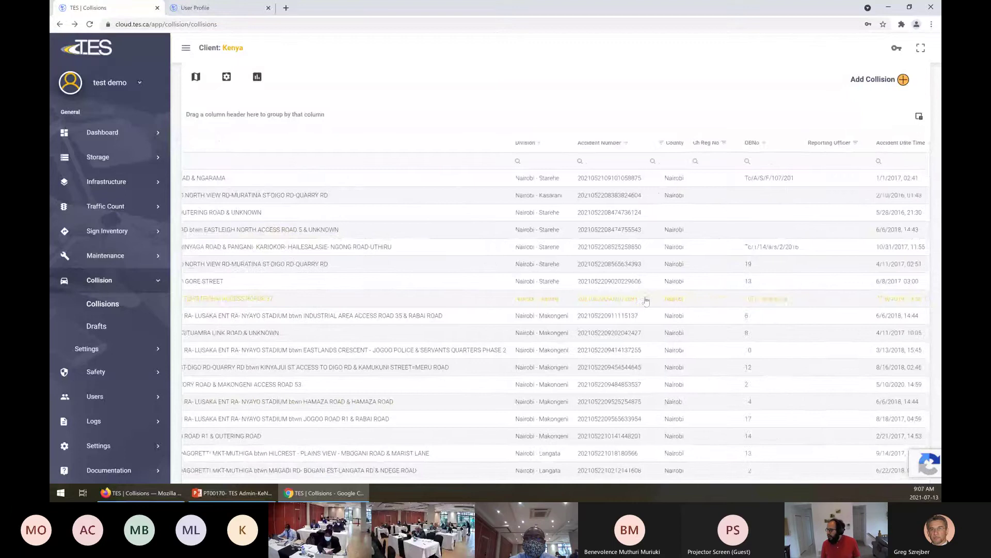
scroll(645, 301, right, 4)
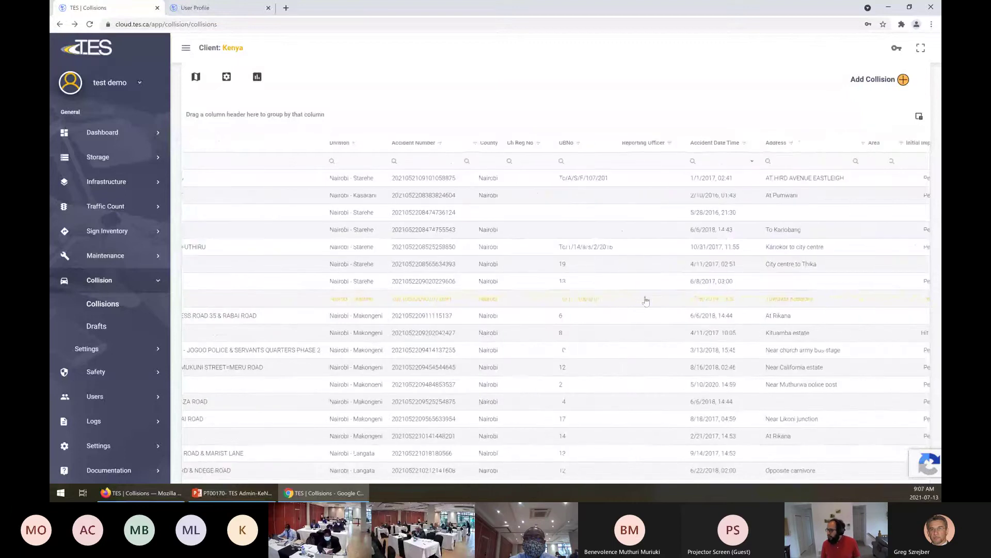
scroll(646, 301, right, 2)
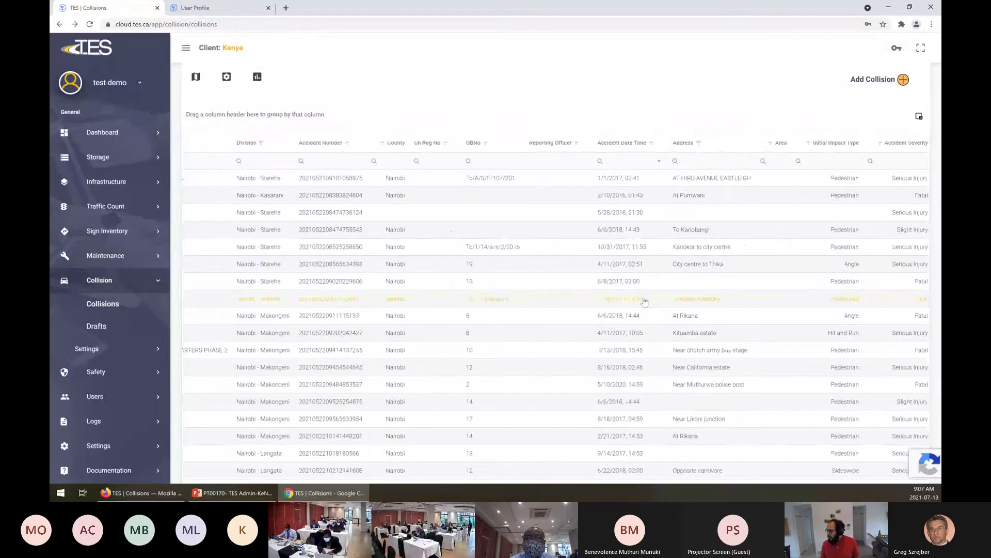
click(770, 144)
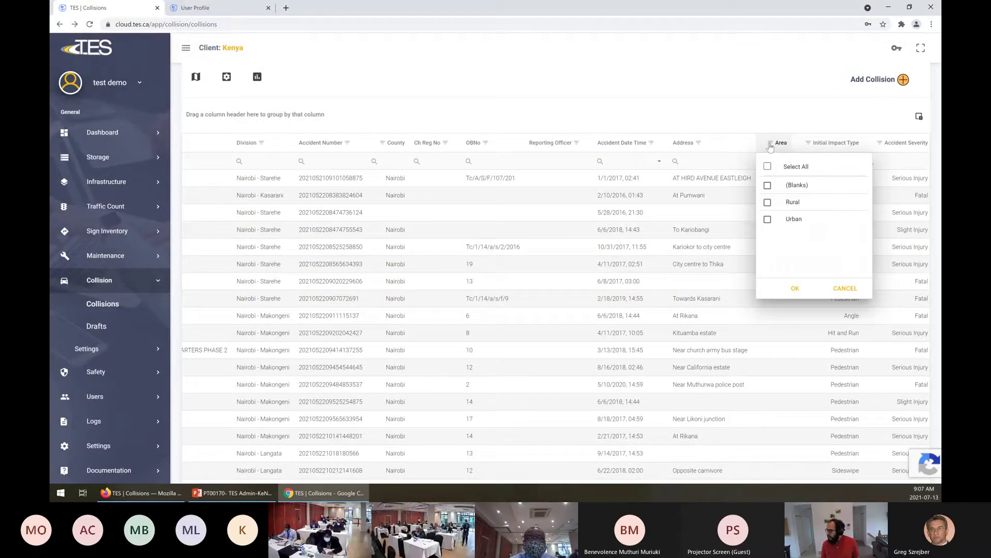
click(763, 85)
Look through the remaining collision columns, from accident severity and site type to weather condition and illumination.
scroll(793, 263, right, 7)
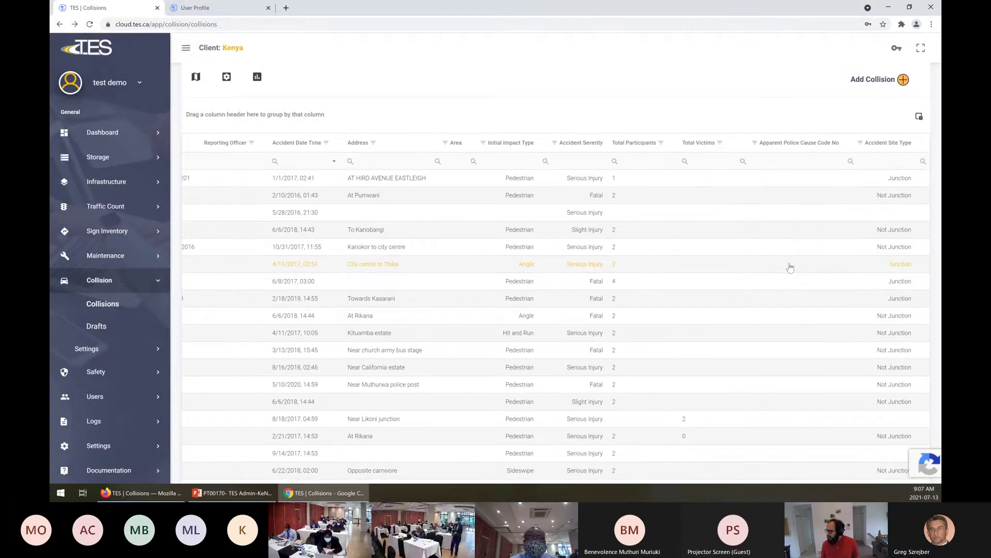
scroll(756, 265, right, 4)
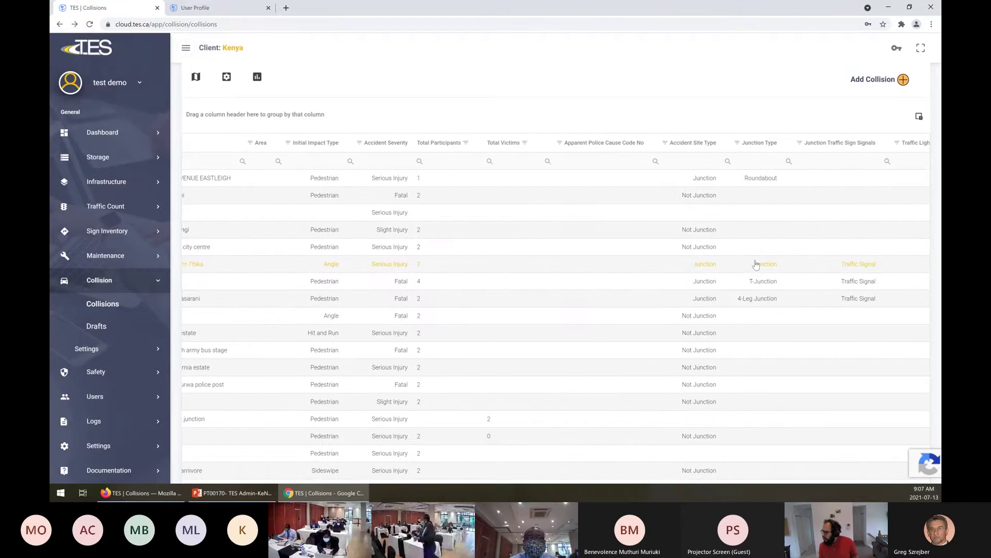
scroll(756, 264, right, 7)
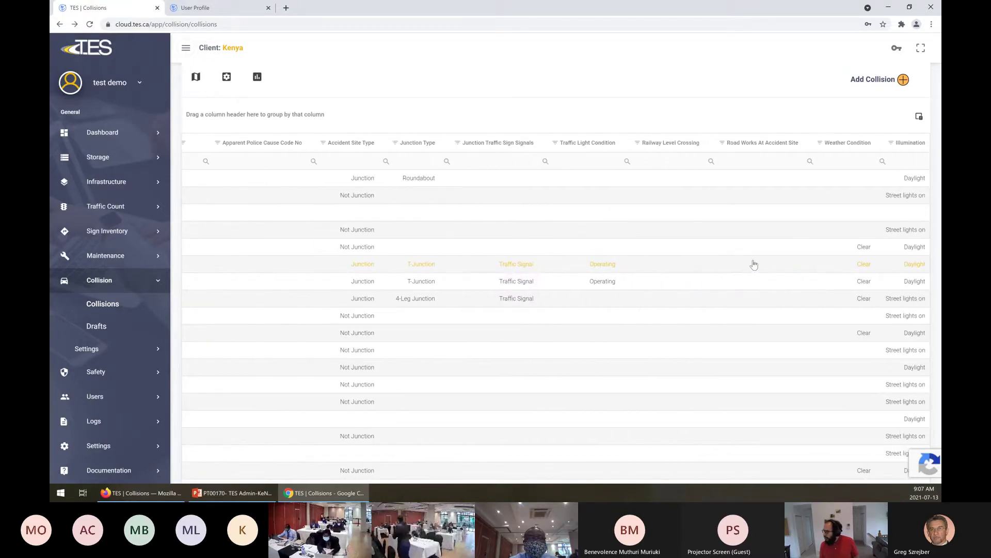
scroll(754, 264, left, 20)
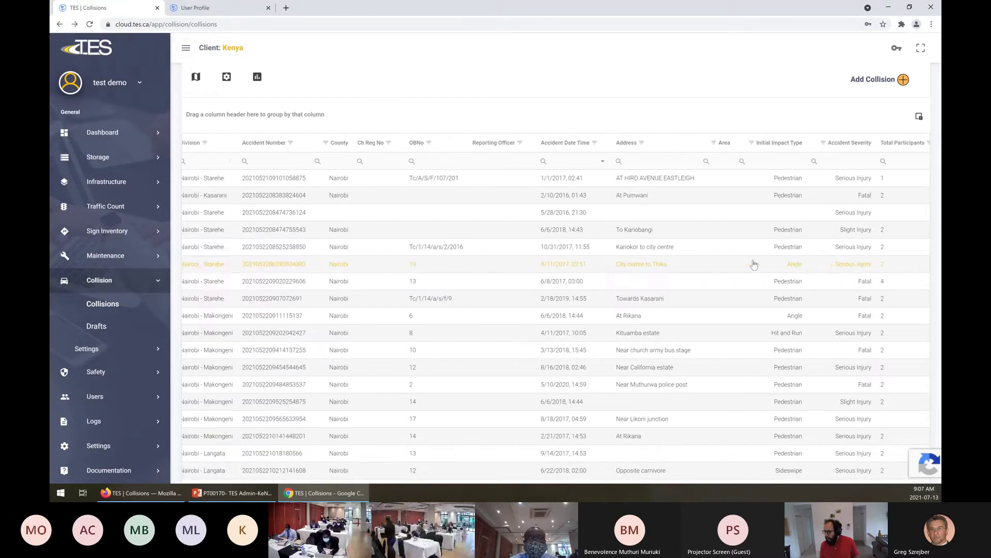
Review the full set of county filter choices again, close them unselected, and return to the first columns of the list.
scroll(754, 265, left, 4)
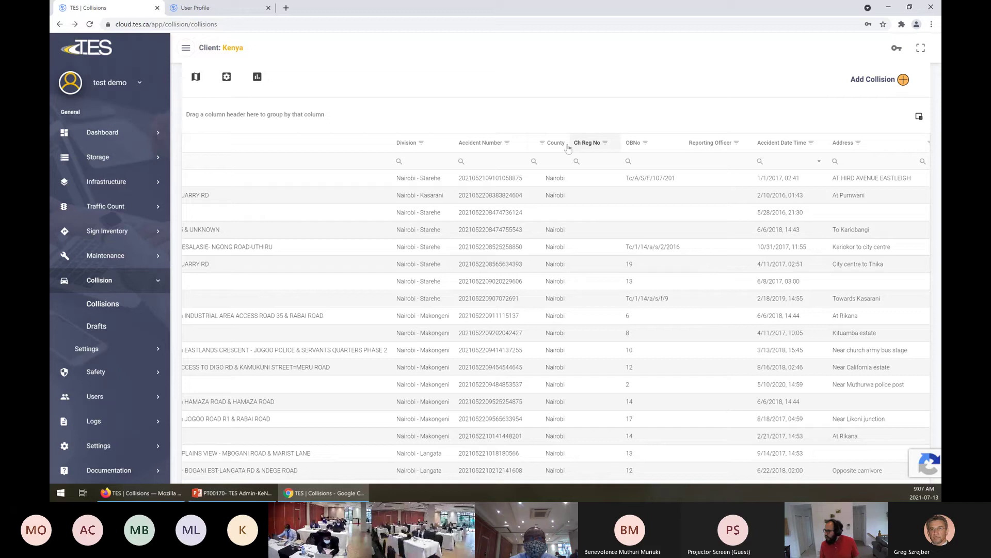
click(542, 143)
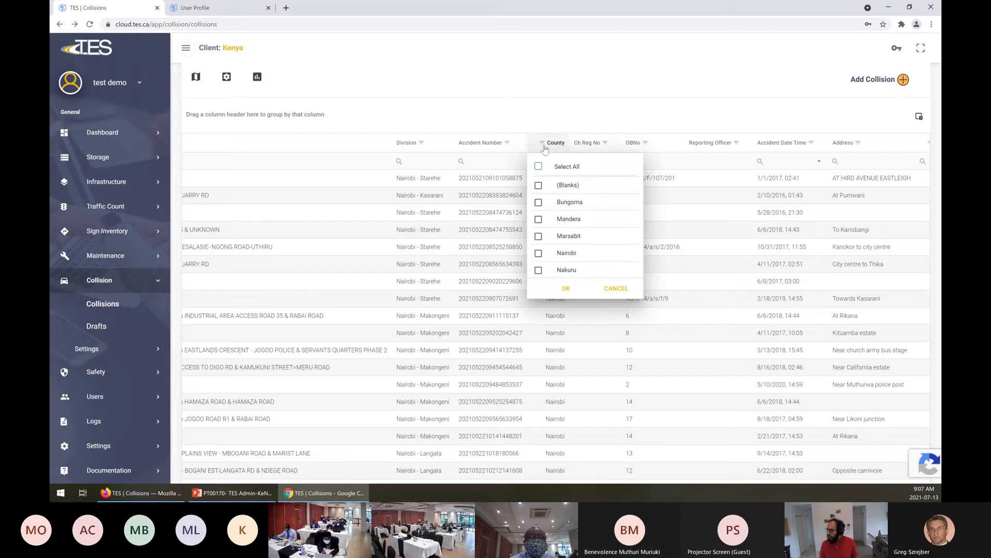
scroll(571, 206, down, 1)
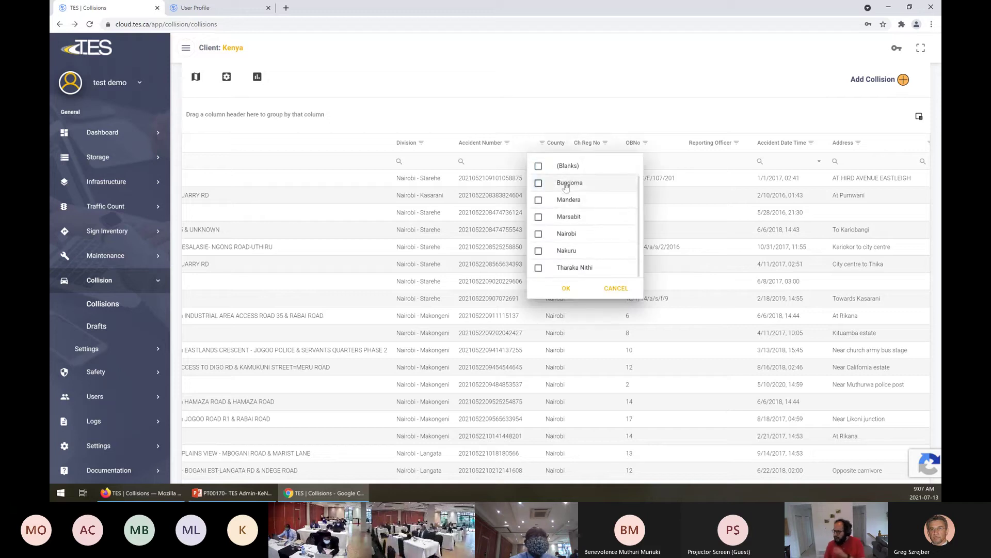
click(575, 101)
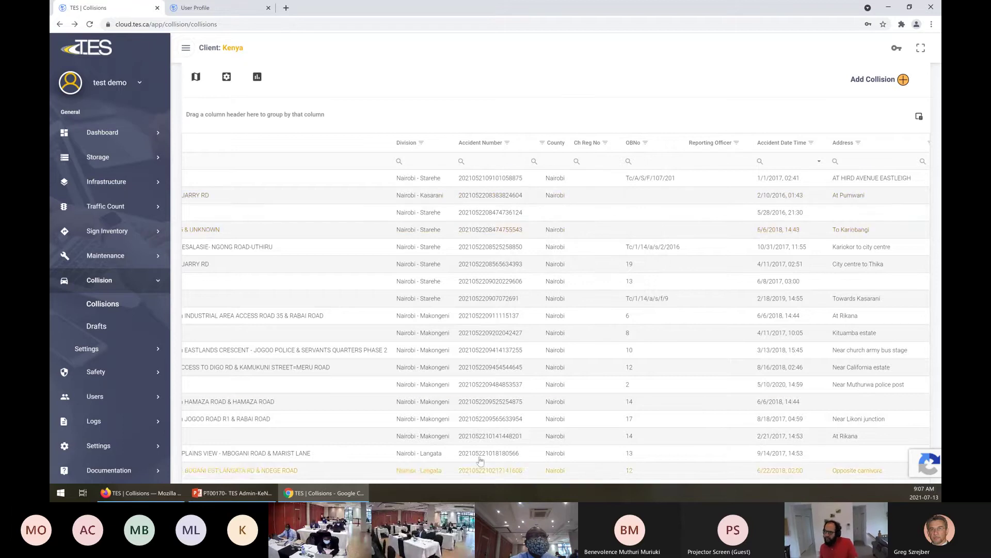
scroll(359, 221, left, 5)
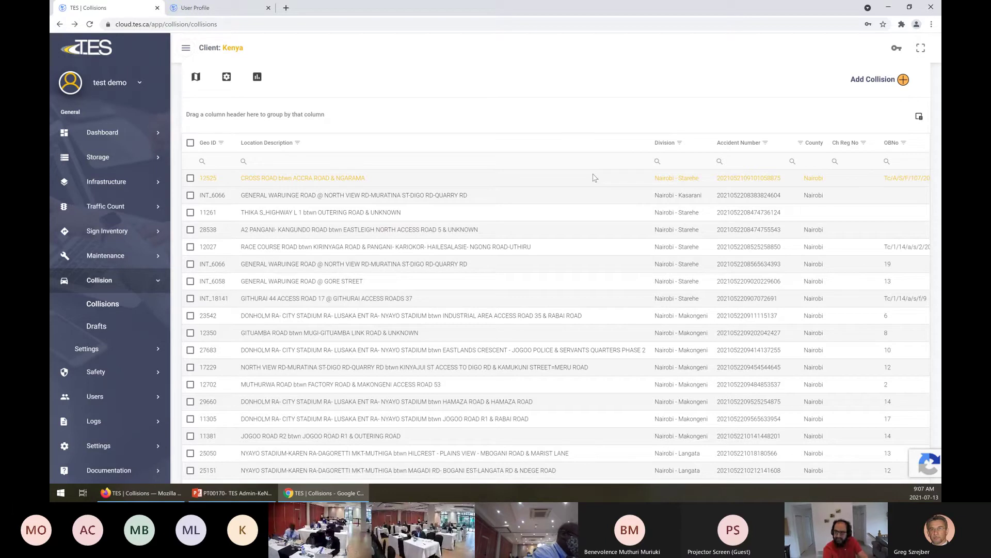
Browse the infrastructure intersections list, then show the road segments list and view its jurisdiction filter's choices.
click(94, 183)
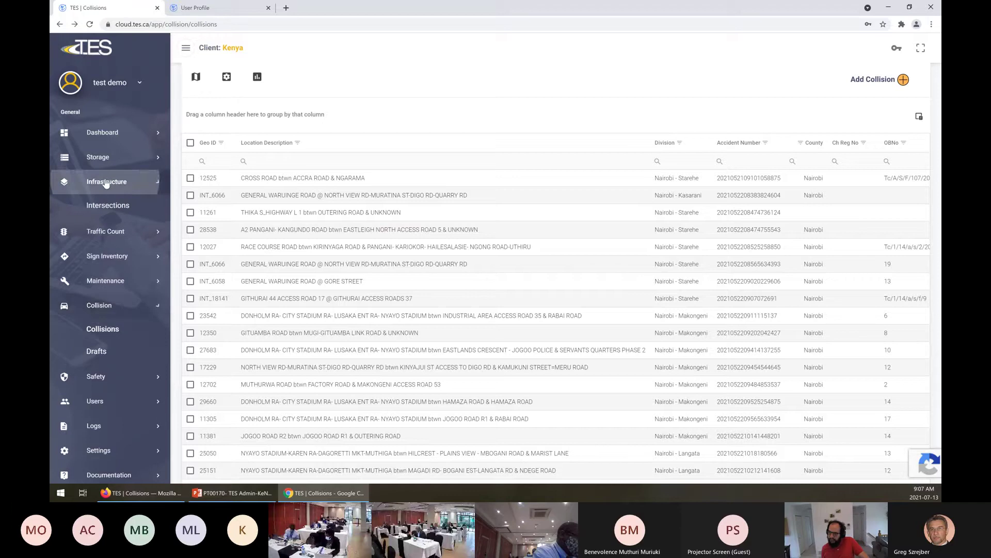
click(108, 206)
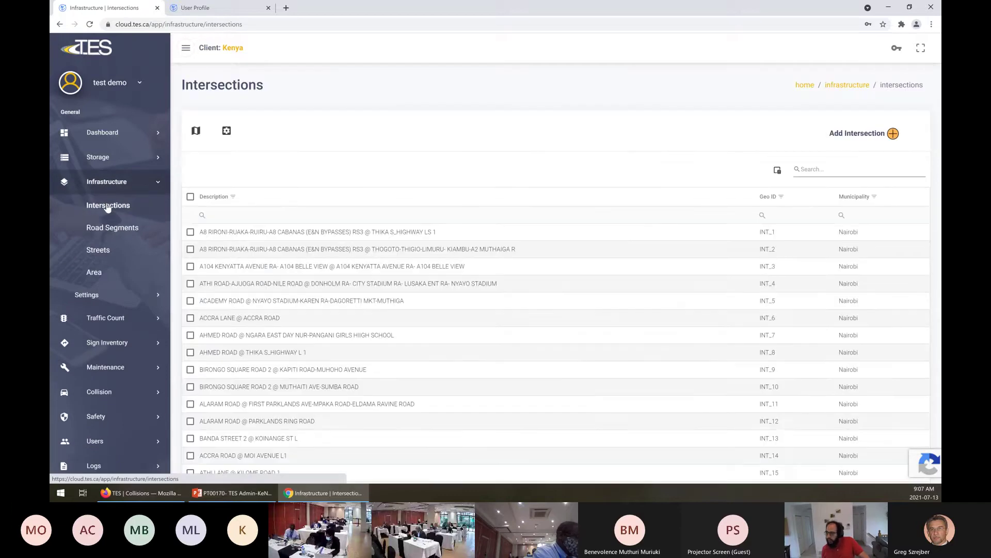
click(110, 225)
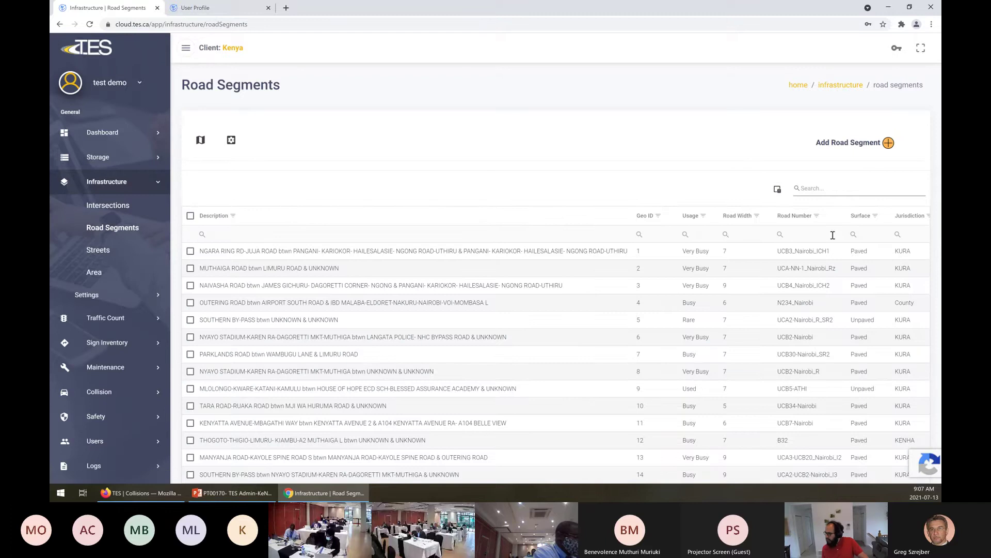
mouse_move(851, 238)
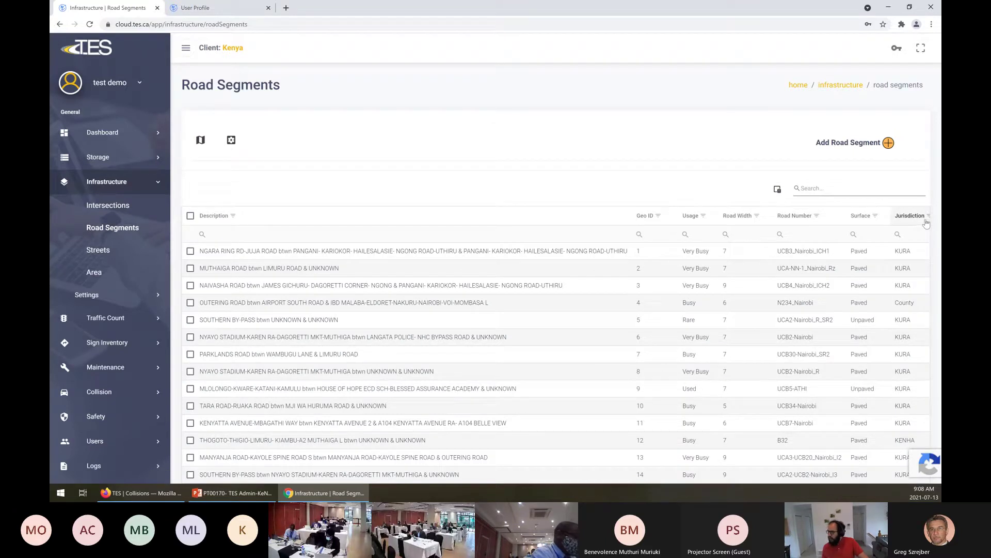
click(931, 219)
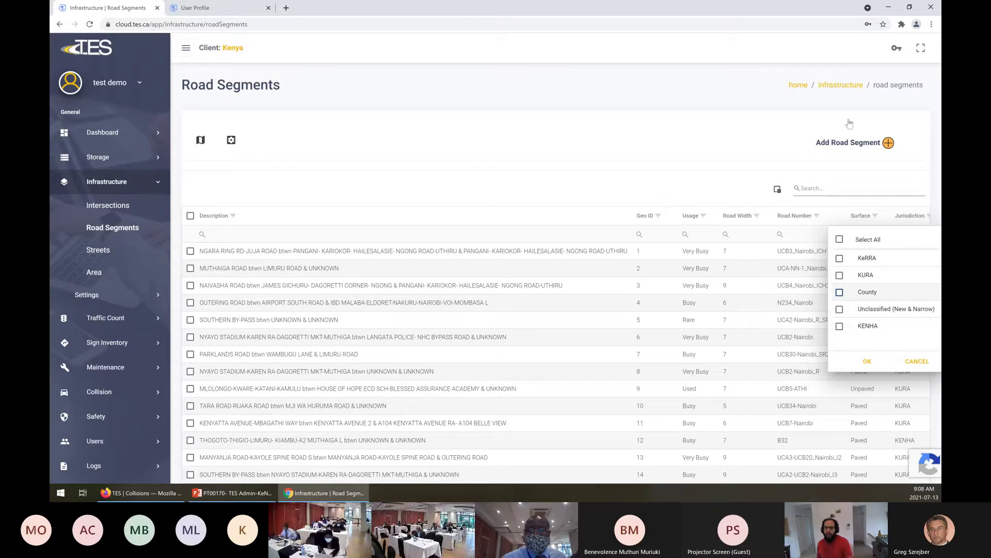
Leave the road segments list and return to the collisions list.
click(104, 390)
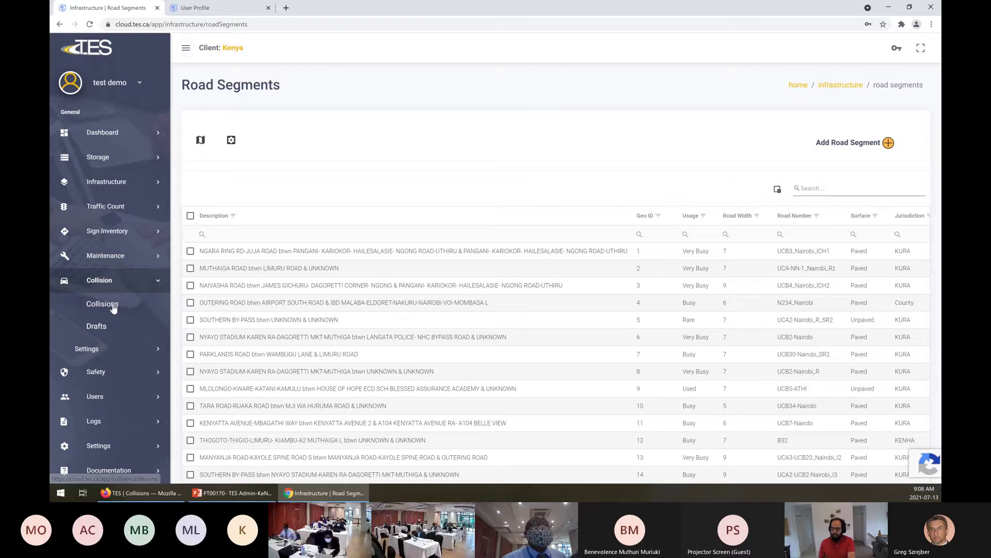
click(102, 304)
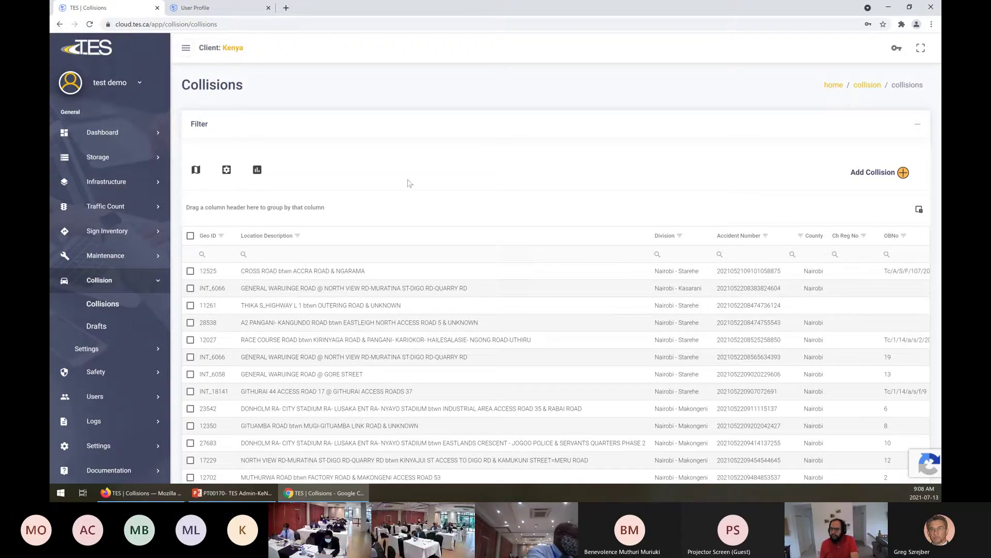
mouse_move(150, 497)
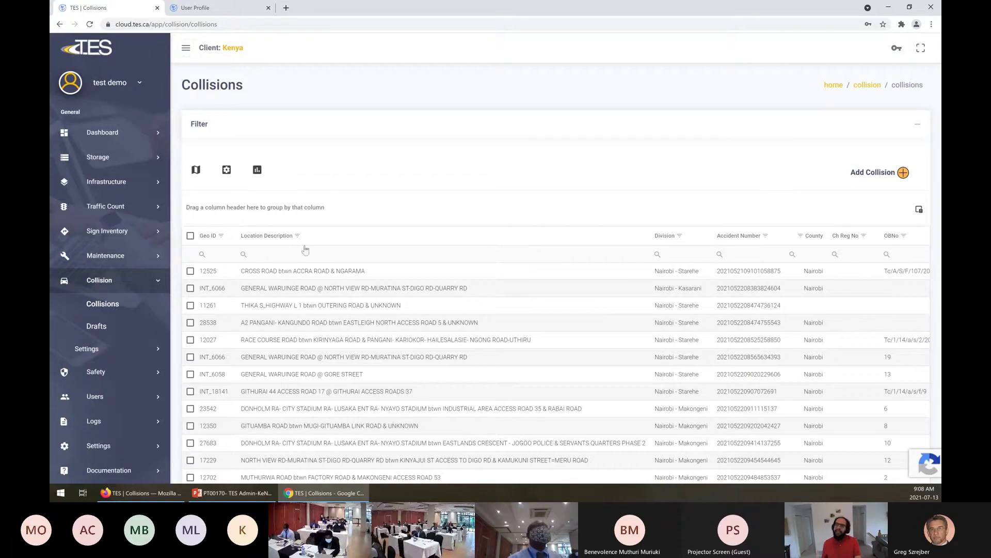
Select all collisions in the list and export them as Excel.
scroll(306, 233, down, 1)
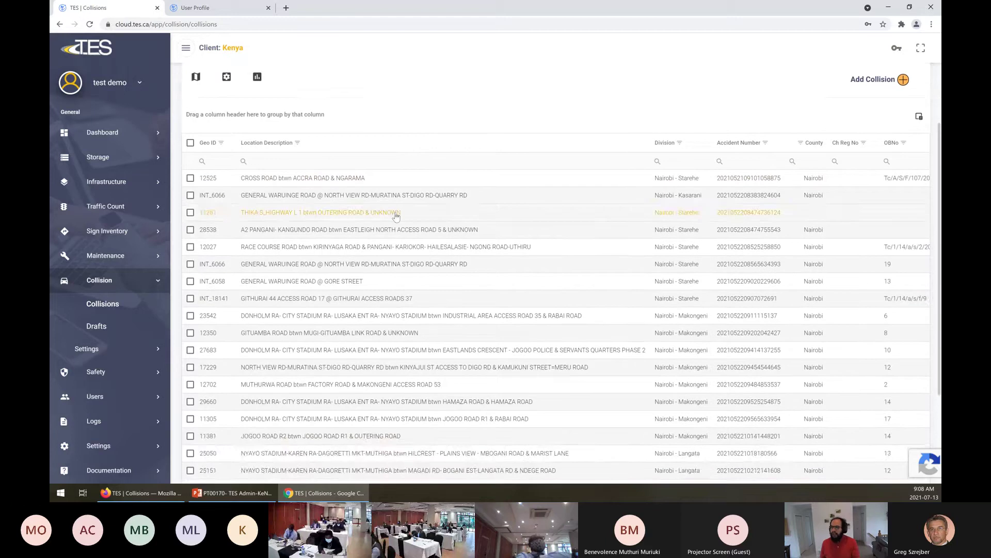
scroll(394, 215, up, 1)
scroll(380, 253, down, 1)
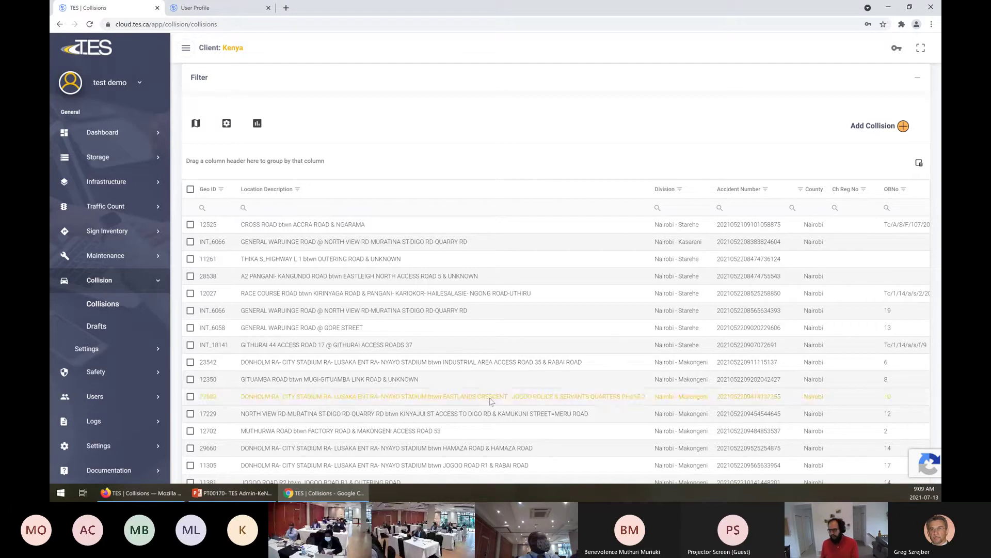
click(191, 189)
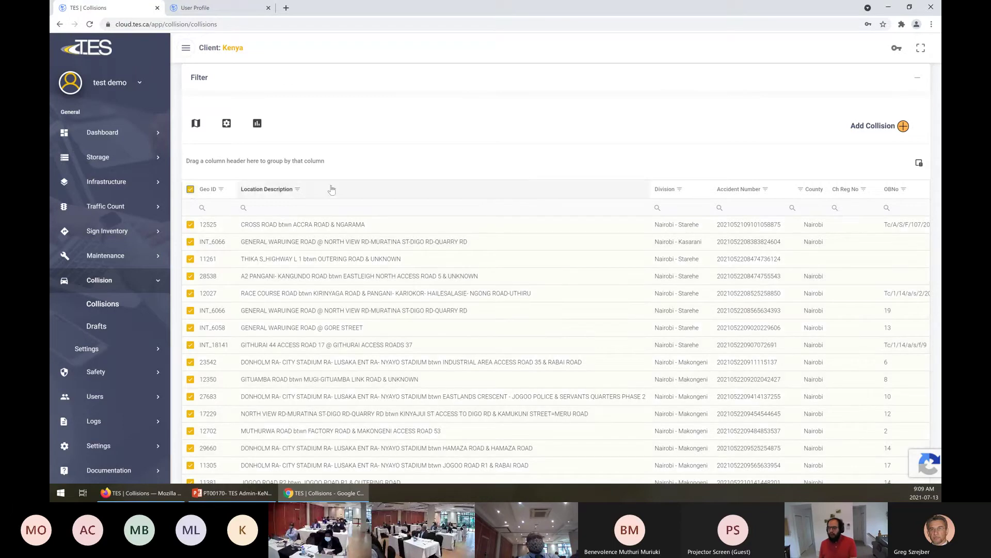
scroll(383, 206, down, 4)
scroll(383, 215, up, 5)
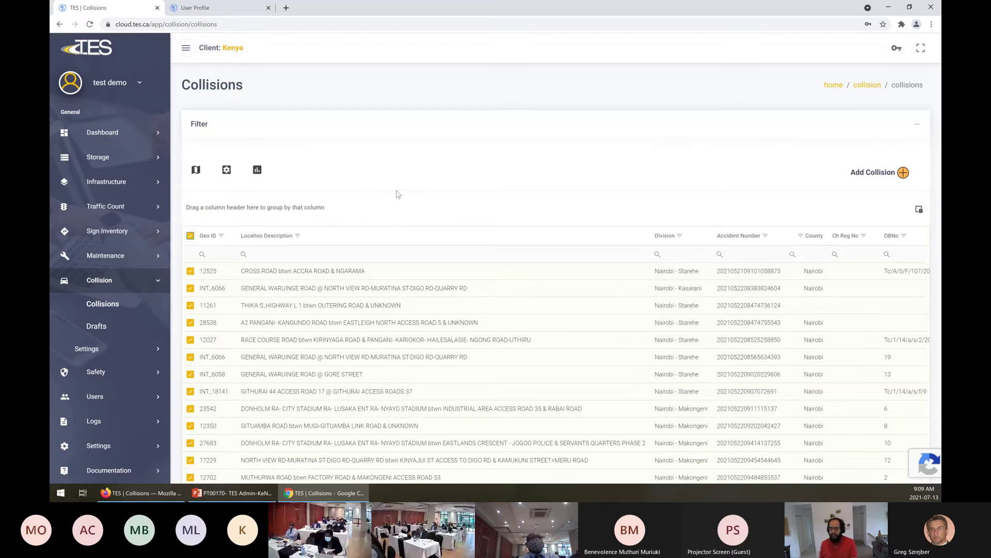
click(257, 170)
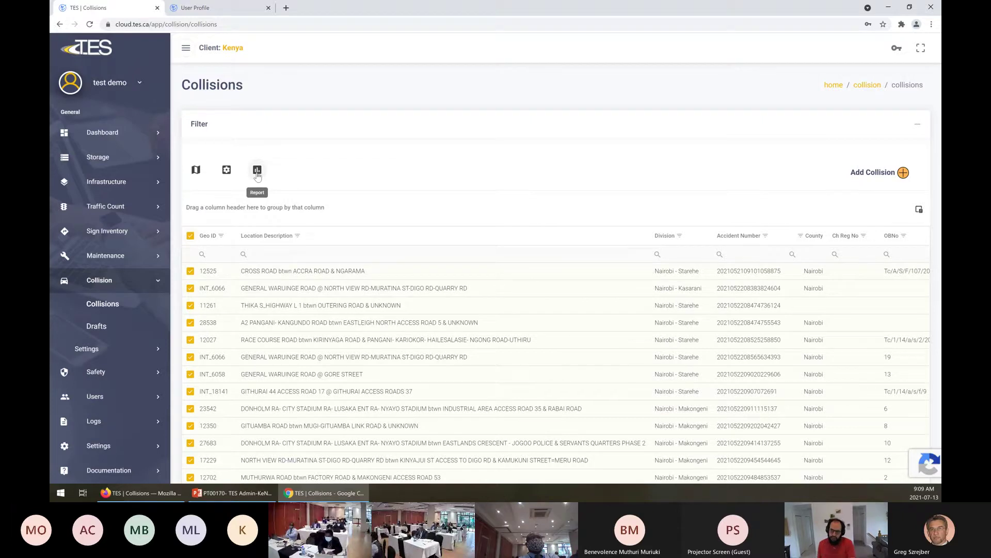
click(257, 173)
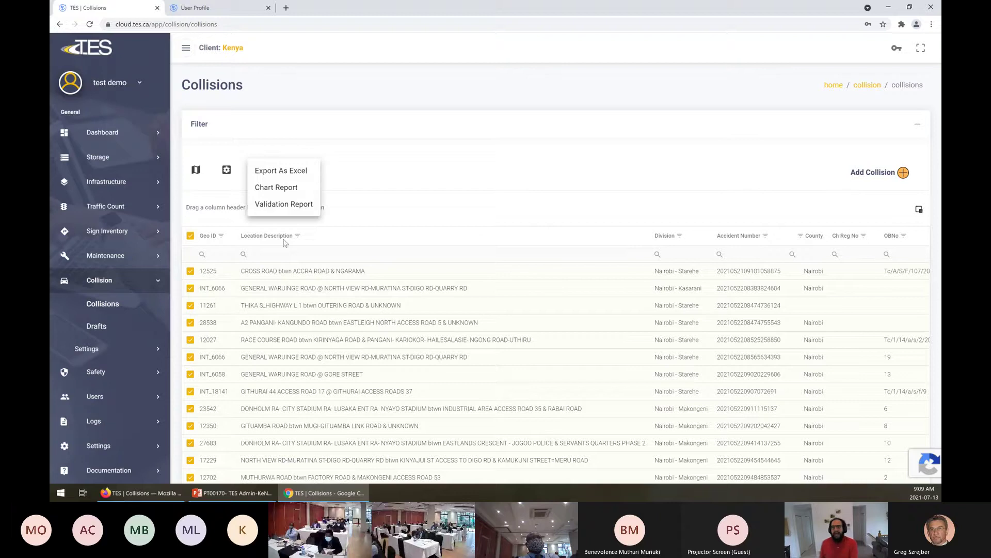
click(282, 178)
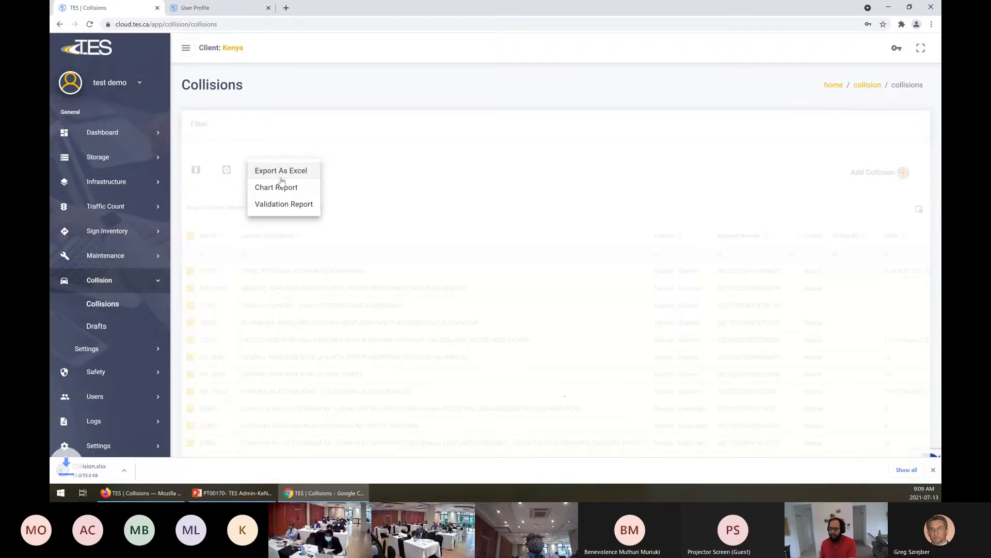
Open the exported Collision.xlsx in Excel and inspect the entries in the Road.RoadType column.
click(103, 471)
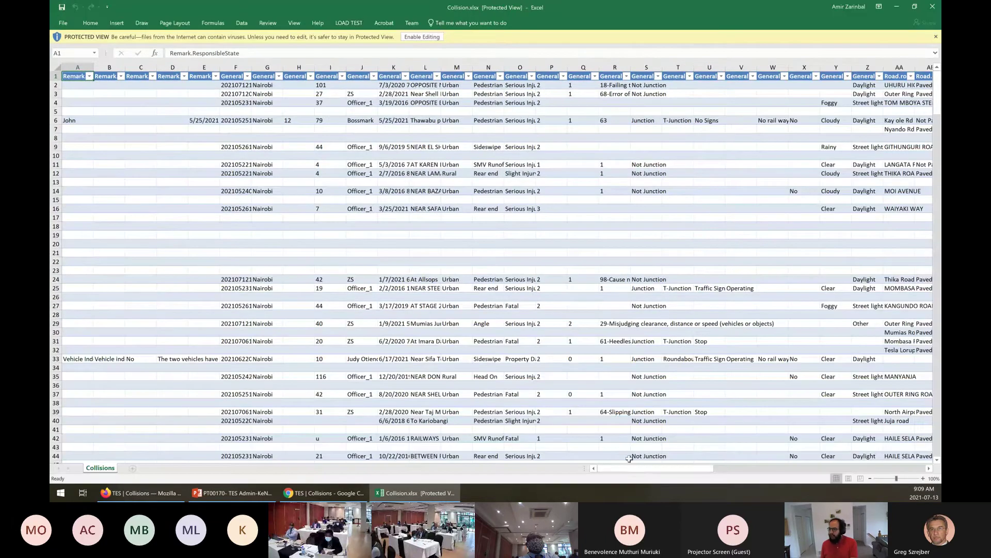
drag(630, 468, 568, 486)
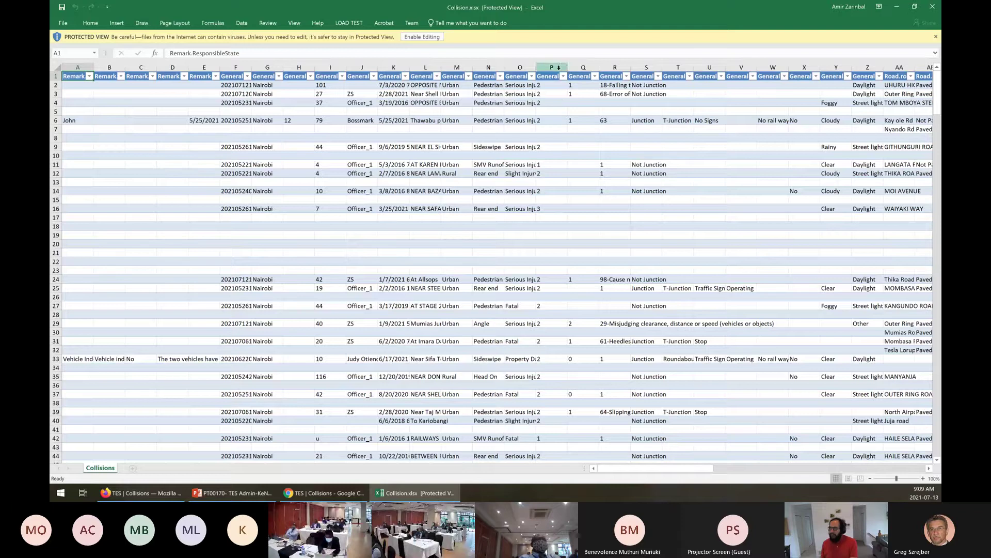
click(791, 108)
drag(791, 107, 811, 111)
click(817, 80)
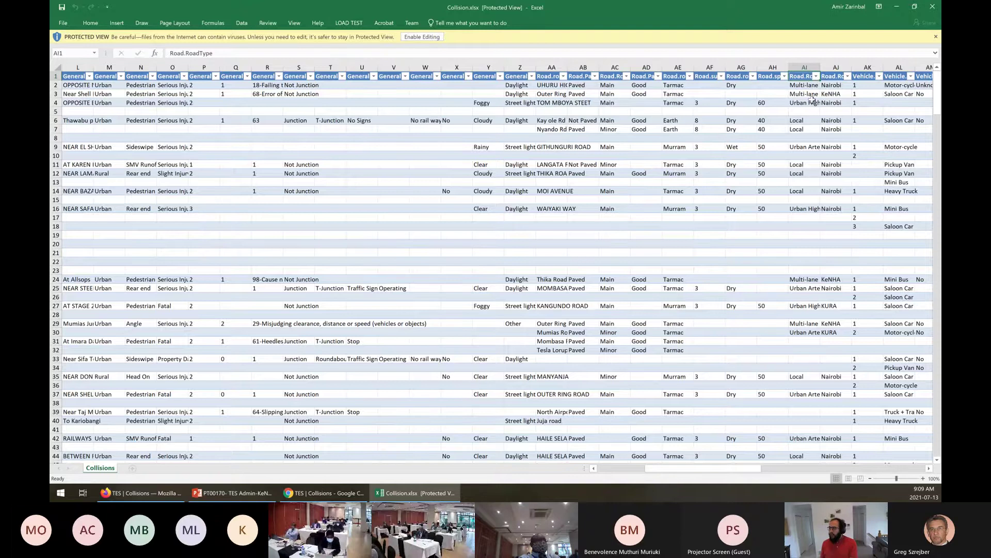
click(809, 102)
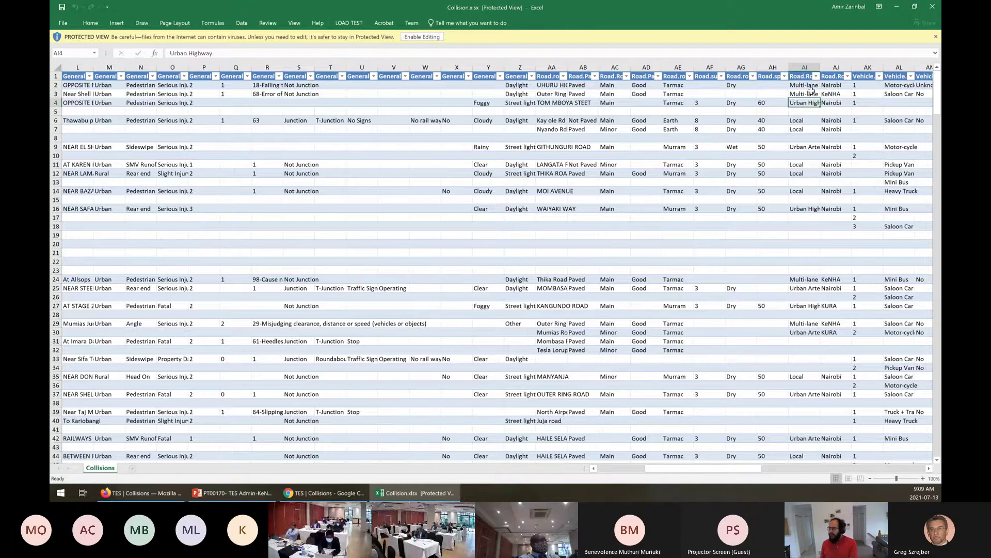
Enable editing of the workbook and check the Road.RoadType column's filter without applying any choice.
click(424, 36)
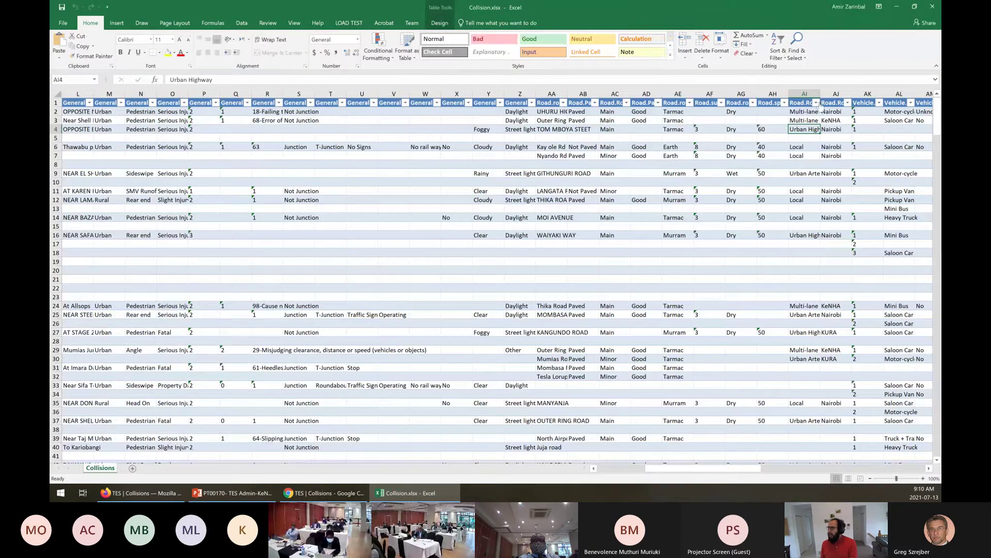
click(816, 102)
click(499, 228)
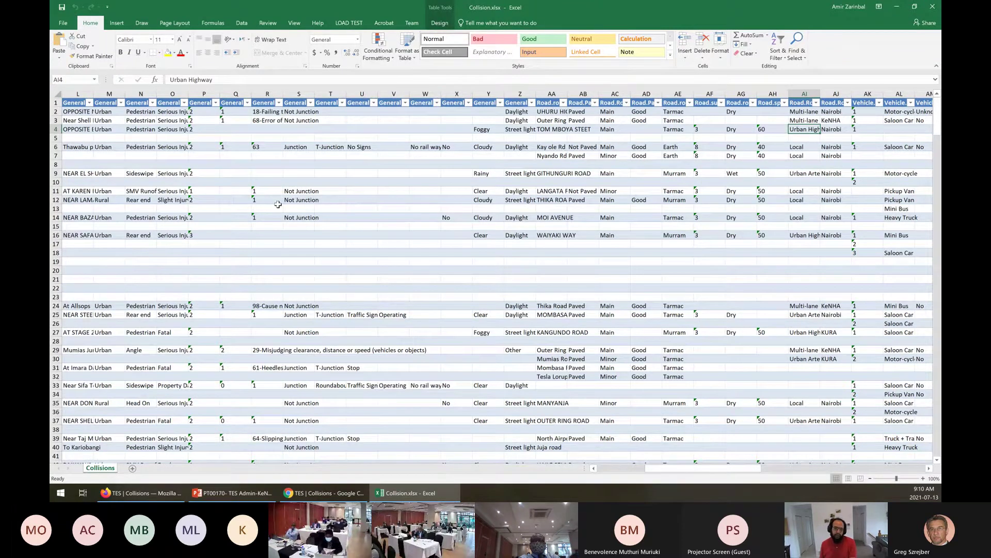
Switch back to the collisions list in Chrome and create a chart report for all selected collisions.
key(alt+Tab)
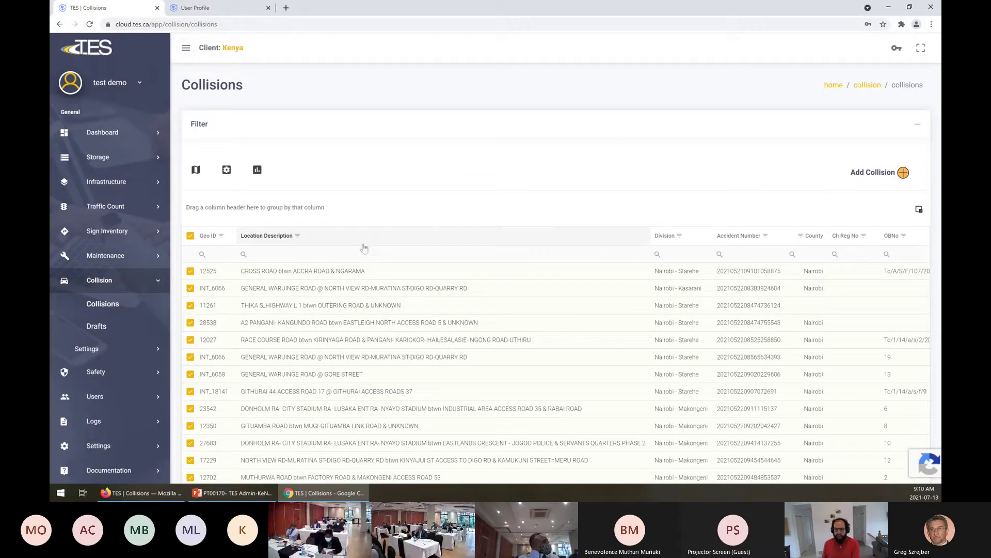
click(257, 171)
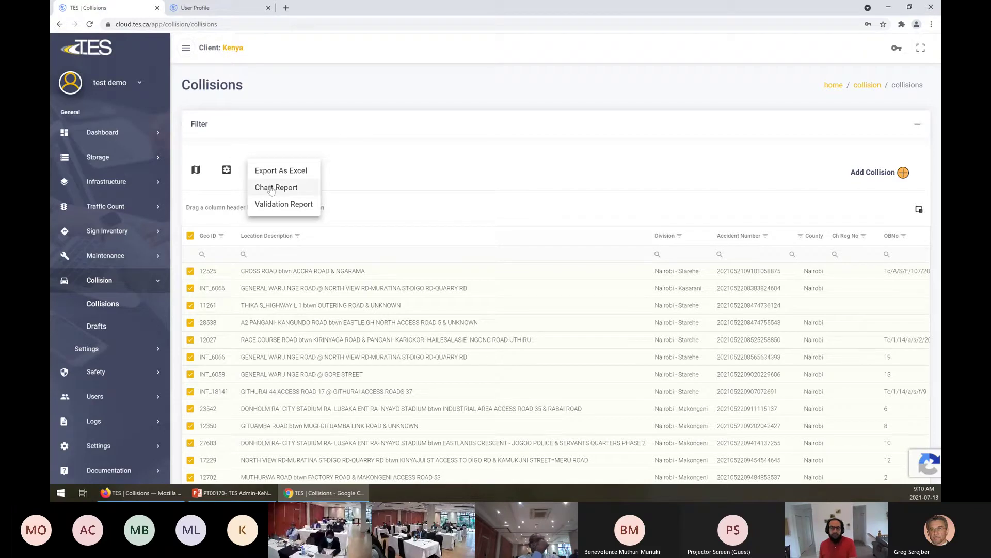
click(272, 189)
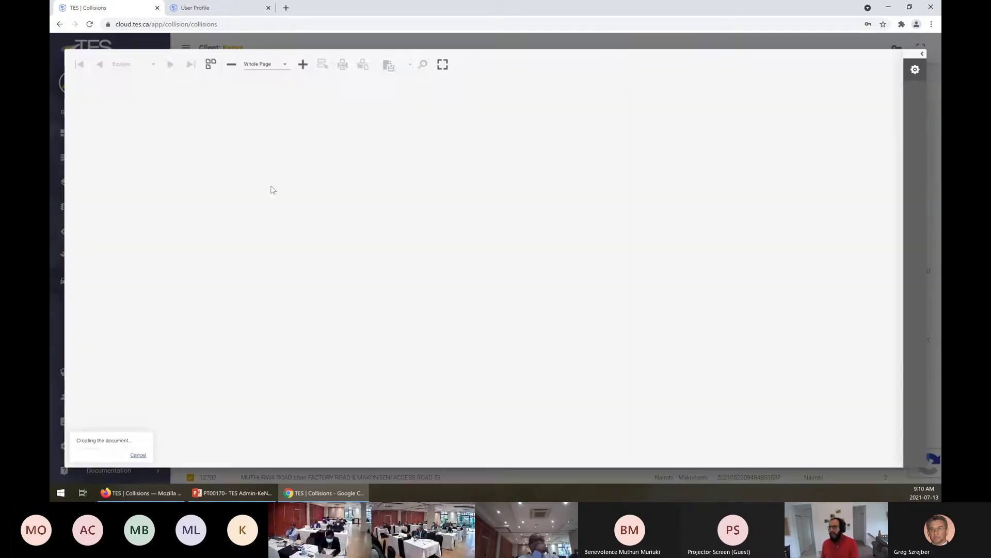
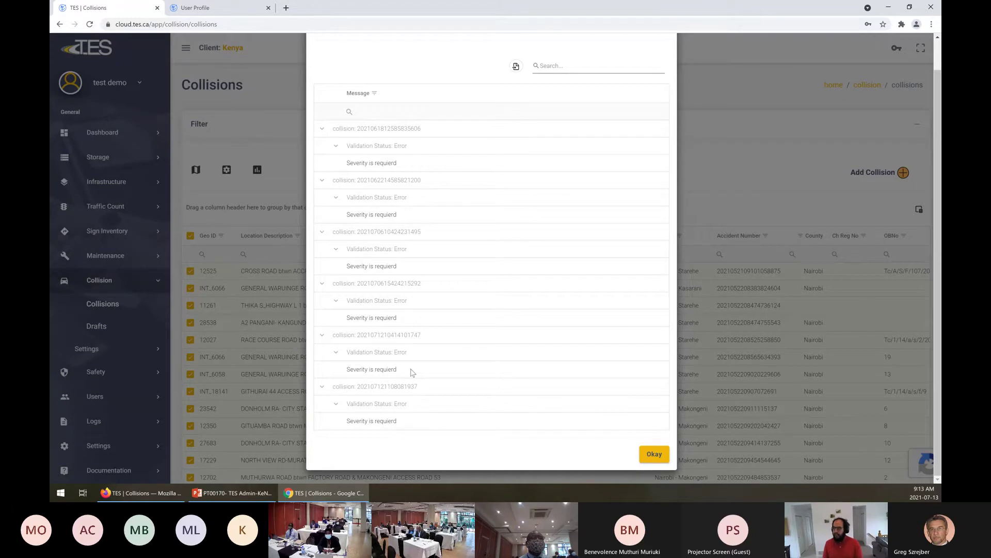
Export all data from the validation report and open the exported DataGrid.xlsx in Excel.
click(516, 67)
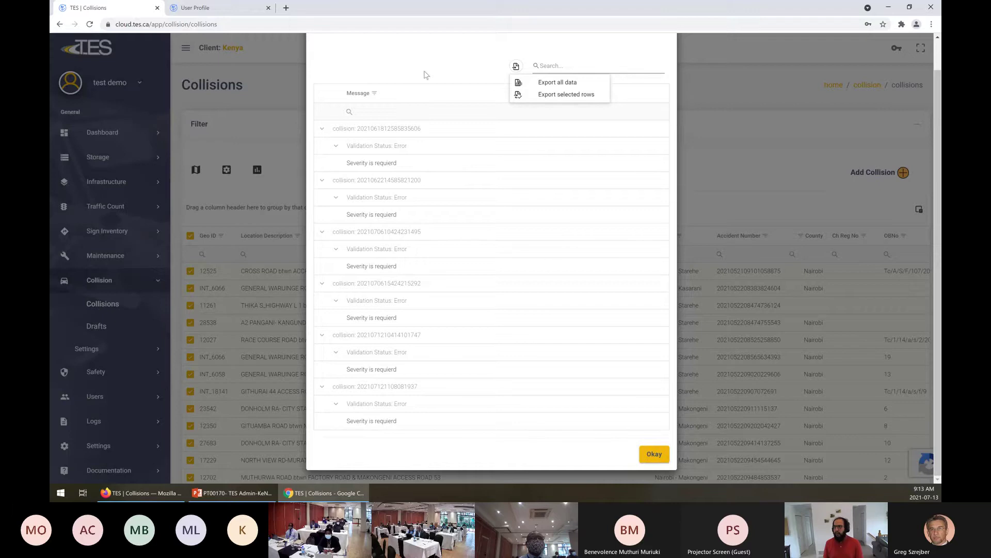
click(440, 58)
click(516, 66)
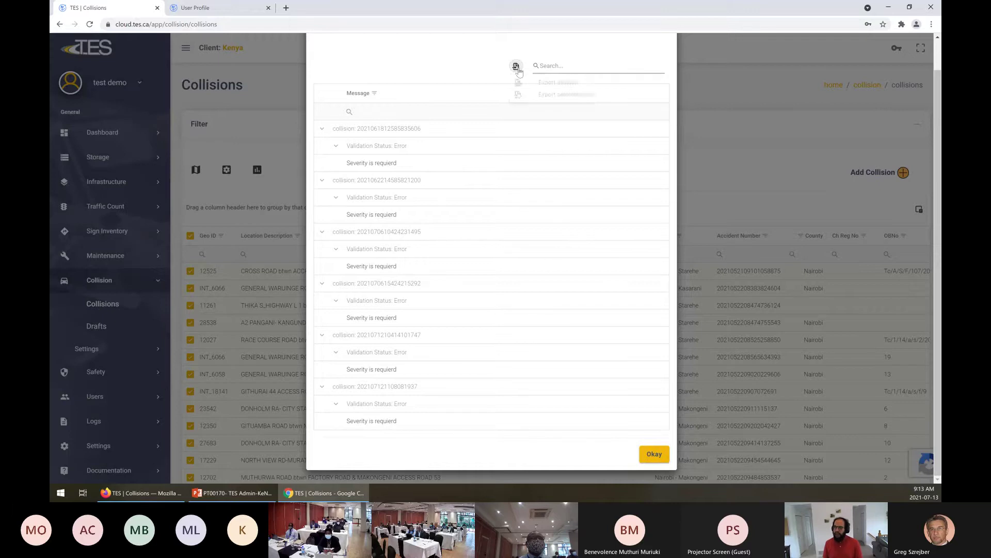
click(529, 79)
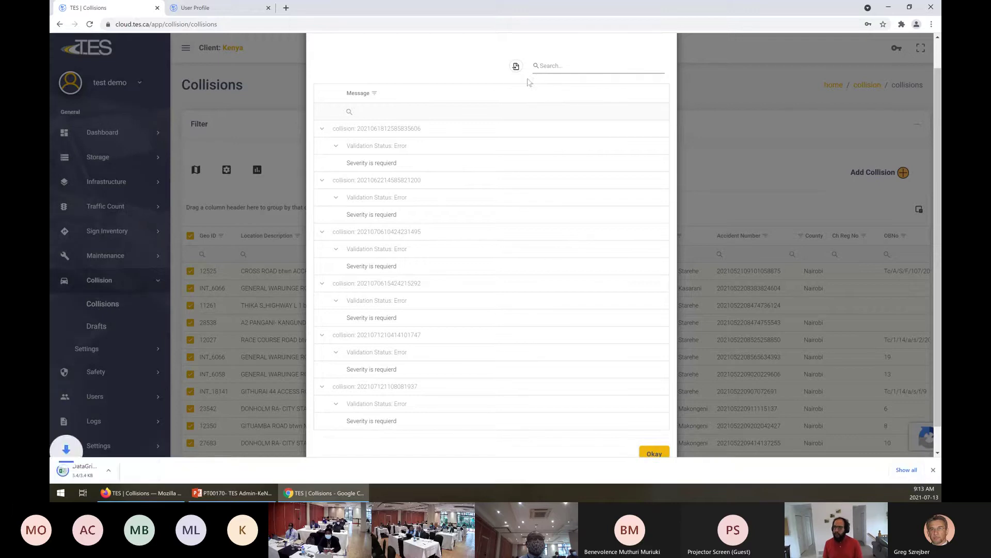
click(85, 474)
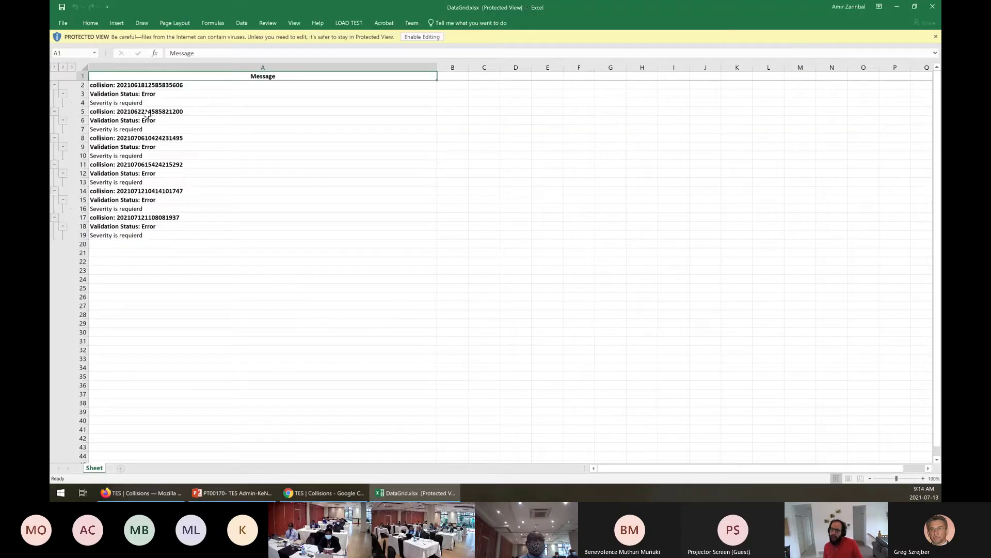
Examine the collision, validation status and error message rows in the exported sheet, focusing on the last collision's entries.
drag(149, 84, 162, 244)
click(181, 305)
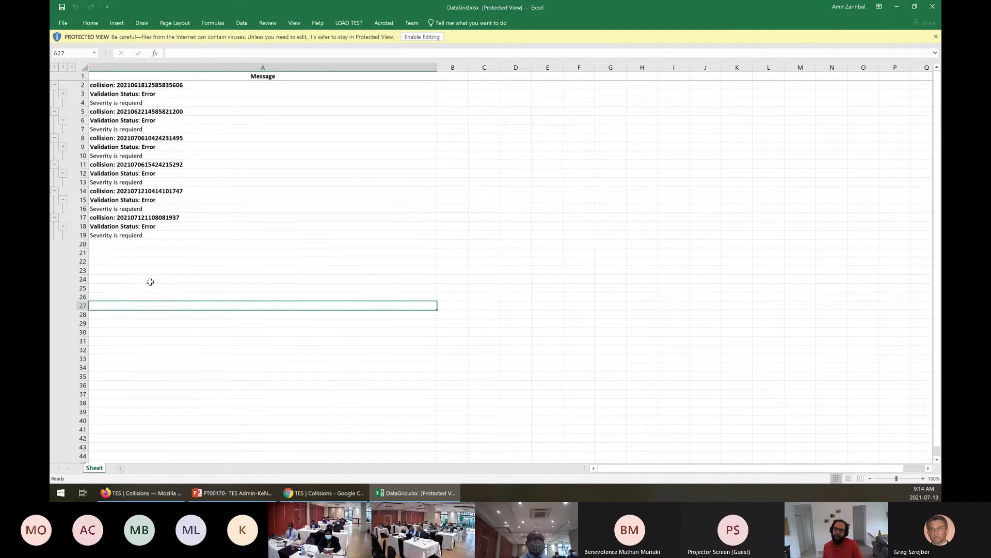
click(140, 218)
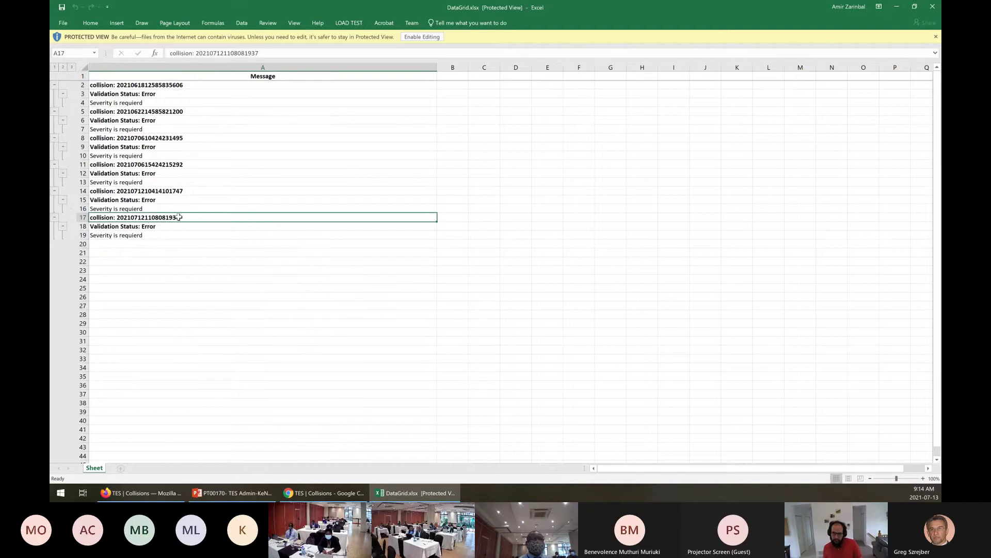
click(98, 226)
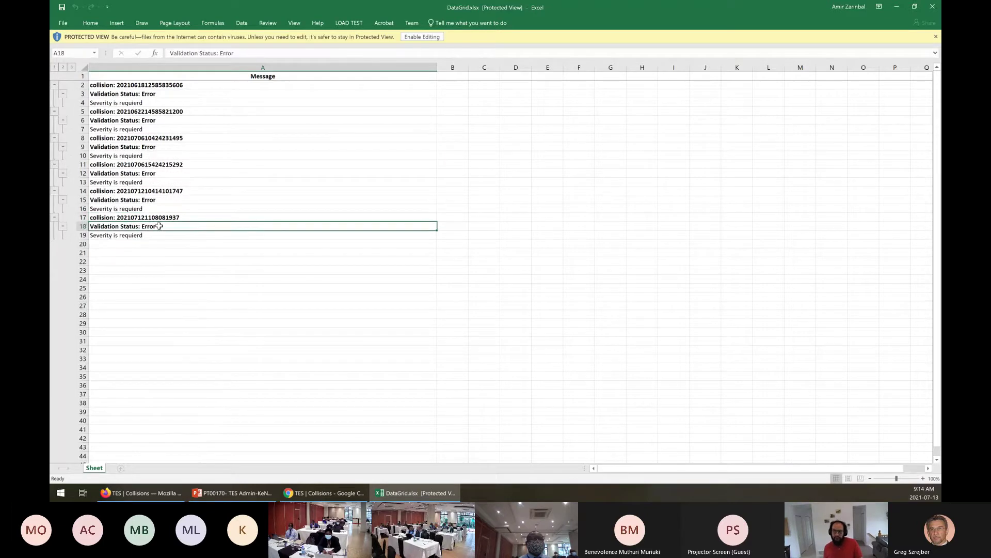
drag(160, 229, 160, 238)
click(159, 242)
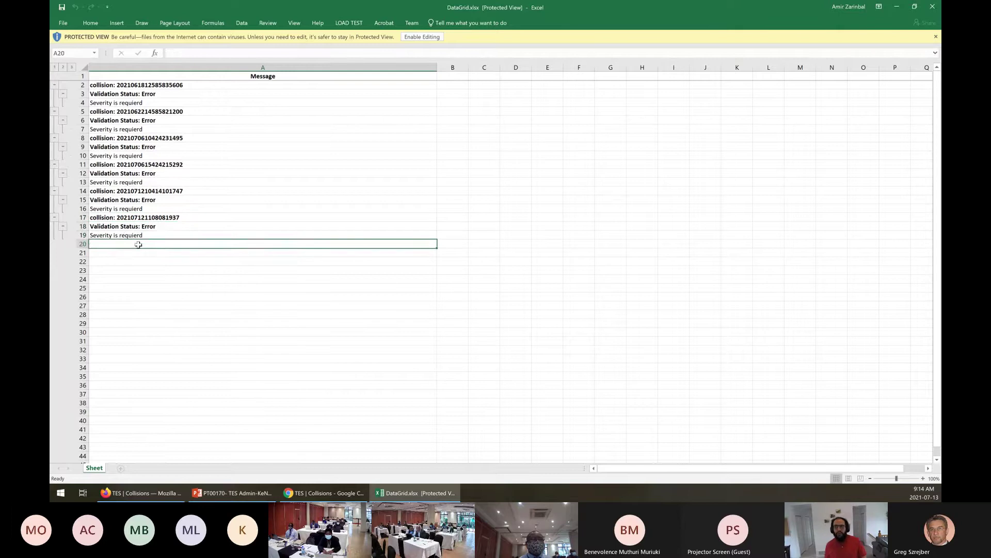
click(121, 233)
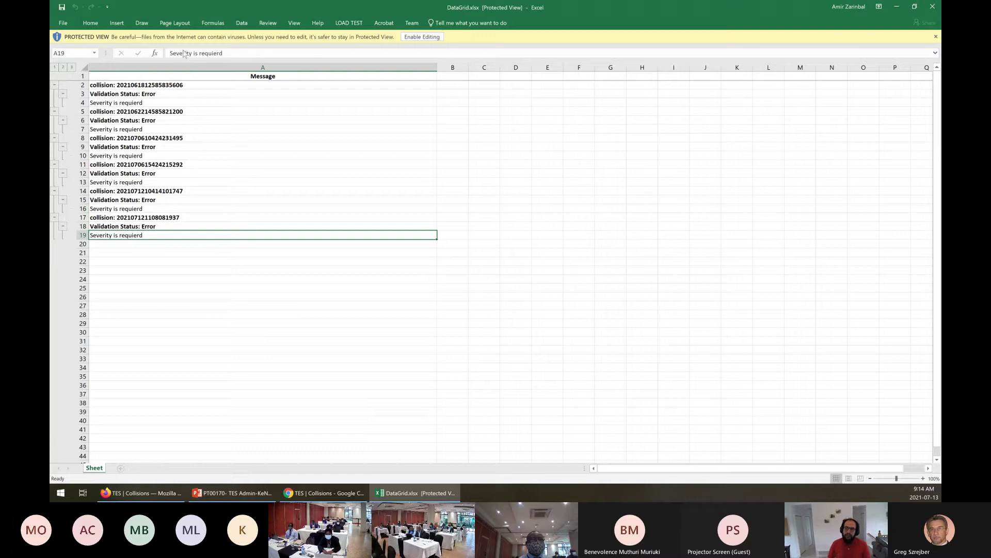
Enable editing of the exported workbook and collapse the first collision's row group.
click(421, 37)
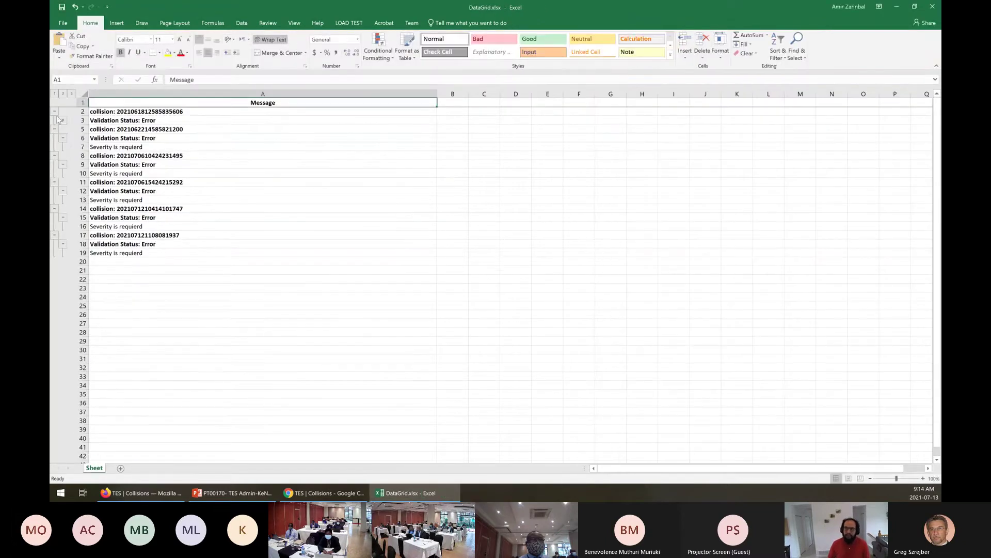
click(55, 112)
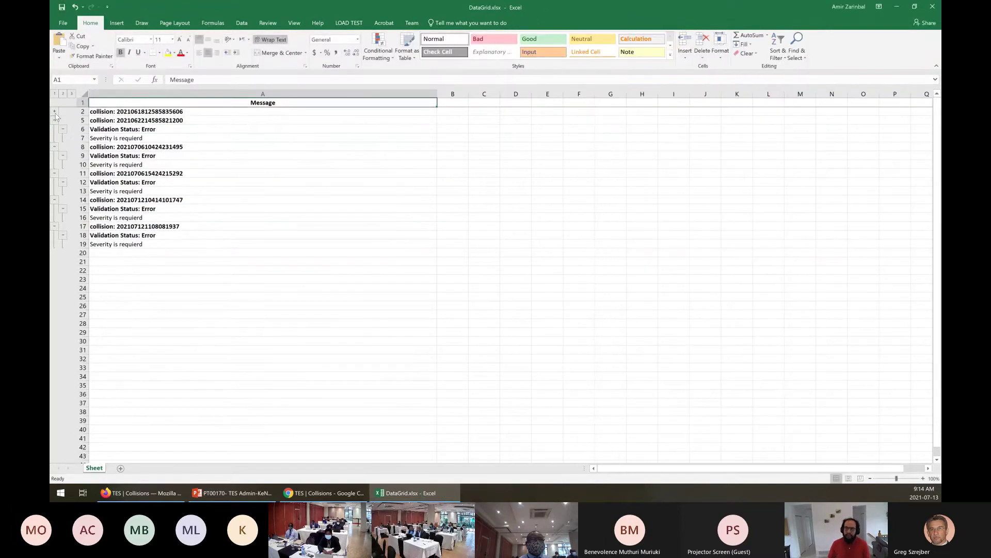
Close the exported workbook and dismiss the validation report to return to the collisions list.
click(931, 12)
click(500, 258)
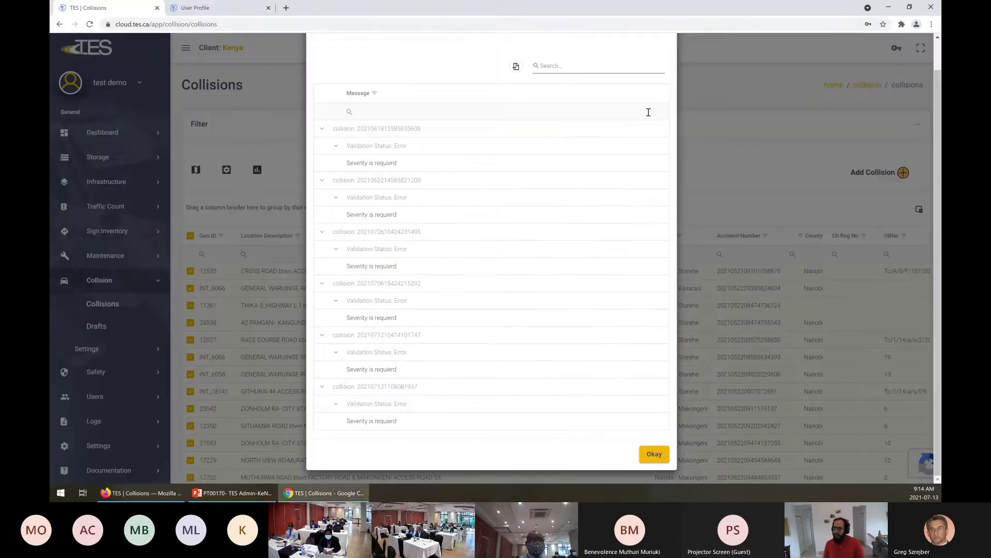
click(655, 454)
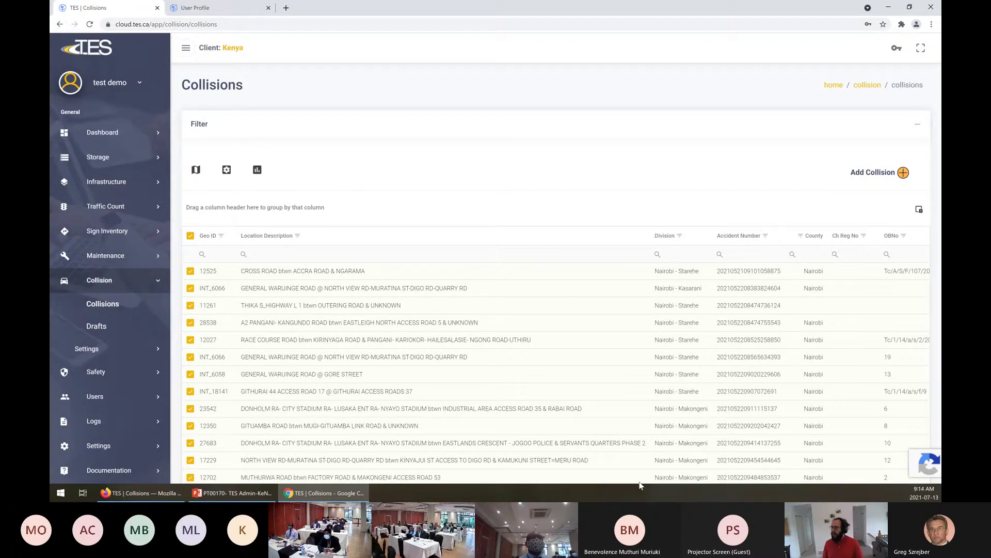
Deselect all collisions and group the list by Geo ID.
scroll(611, 351, down, 1)
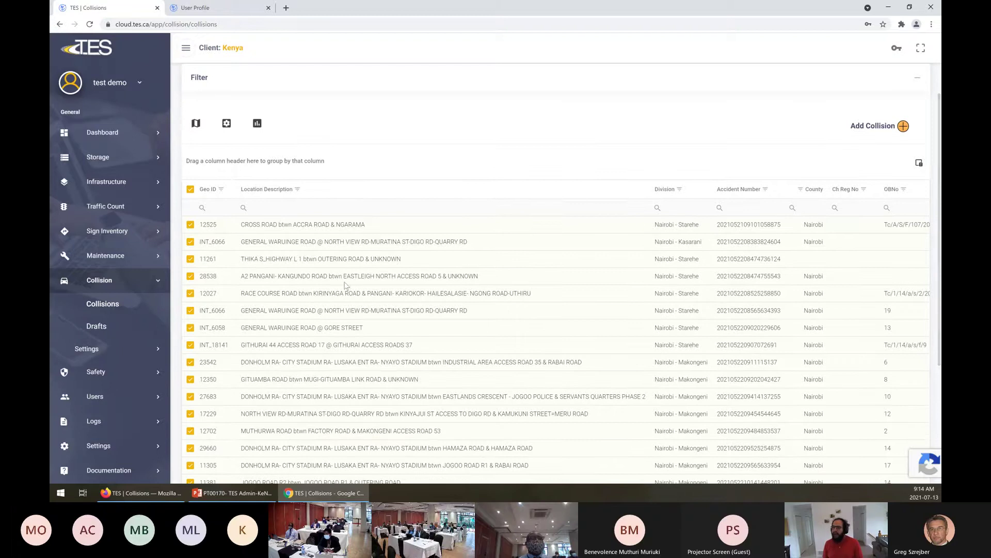
scroll(374, 260, up, 1)
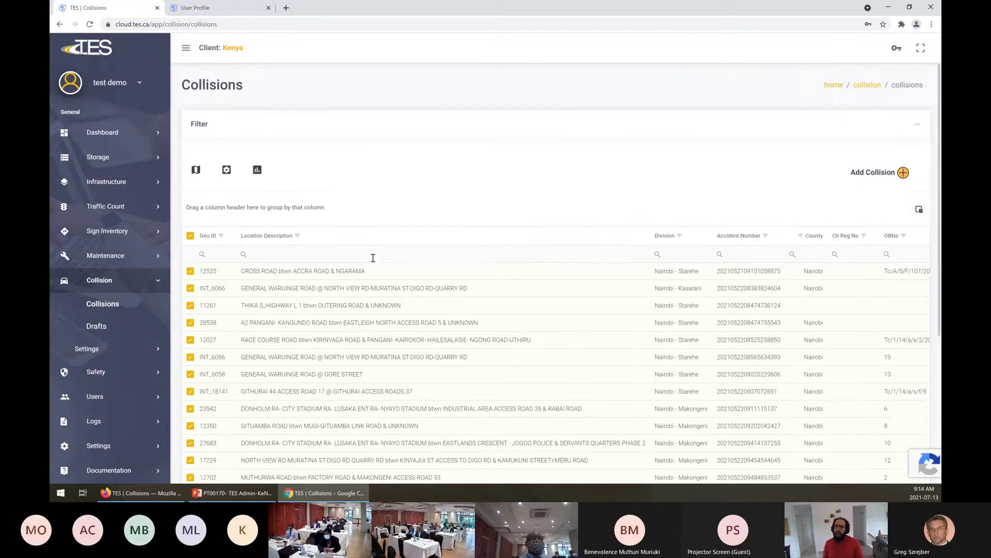
click(190, 236)
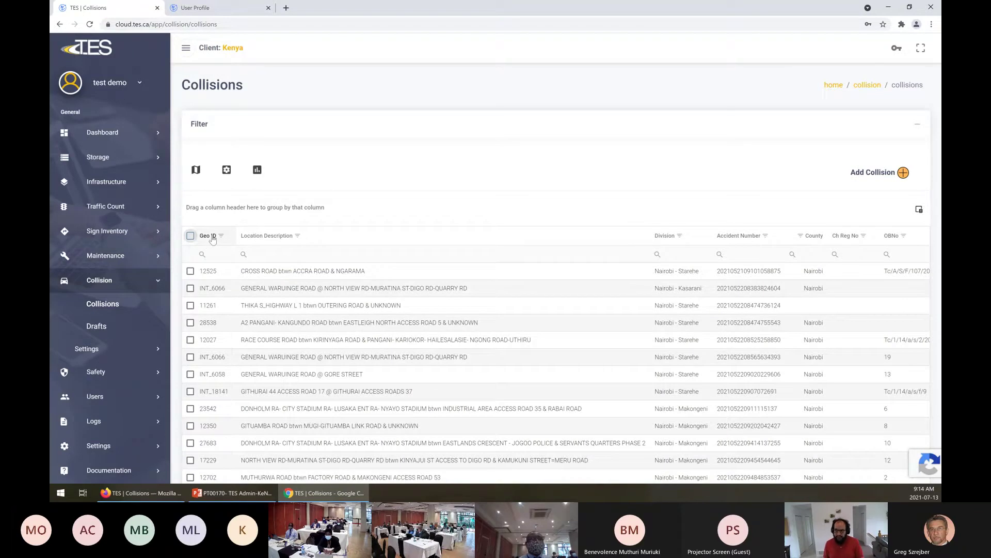
drag(212, 239, 268, 211)
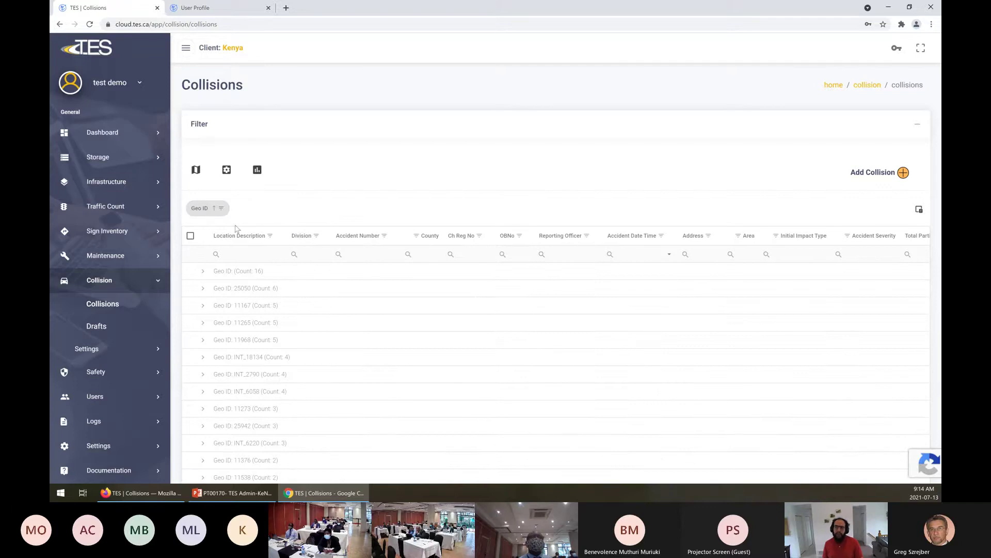
Look through the Geo ID groups, expanding and collapsing the group with the blank Geo ID to review its collisions.
scroll(280, 283, down, 1)
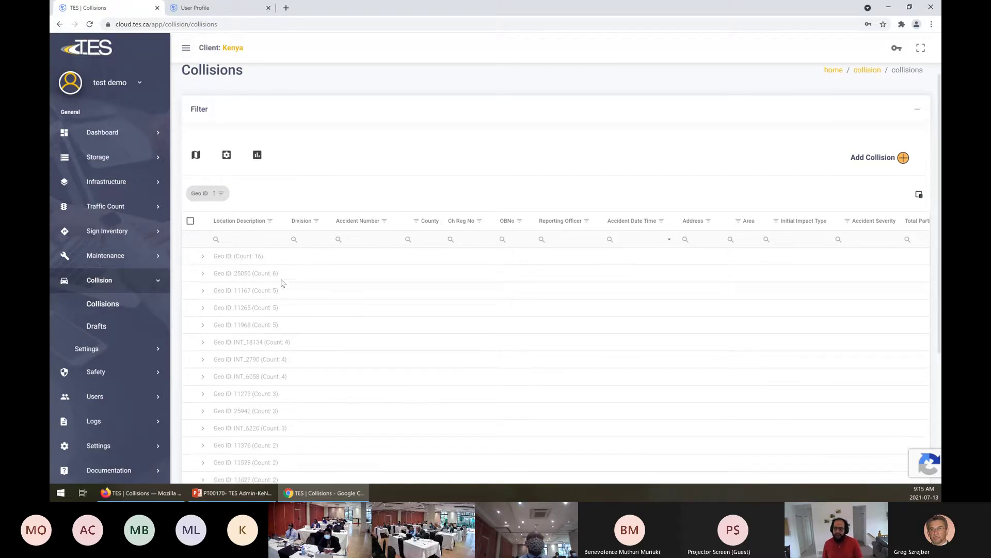
scroll(269, 260, down, 3)
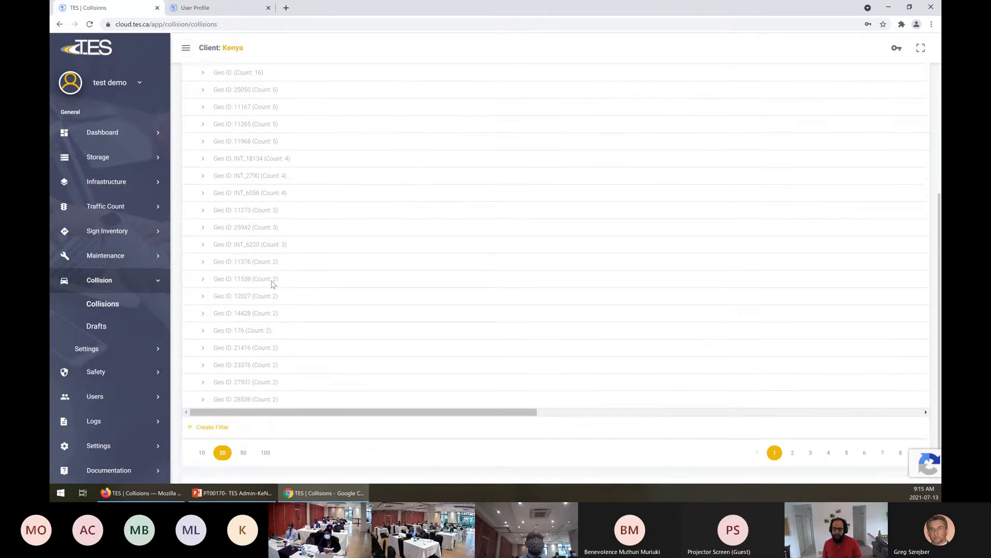
scroll(269, 283, up, 4)
scroll(248, 271, up, 1)
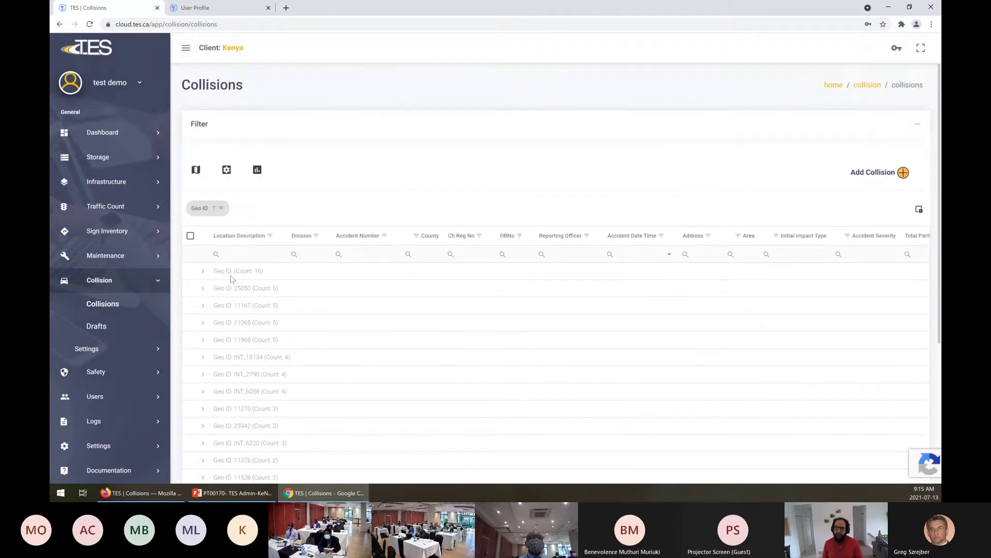
click(203, 271)
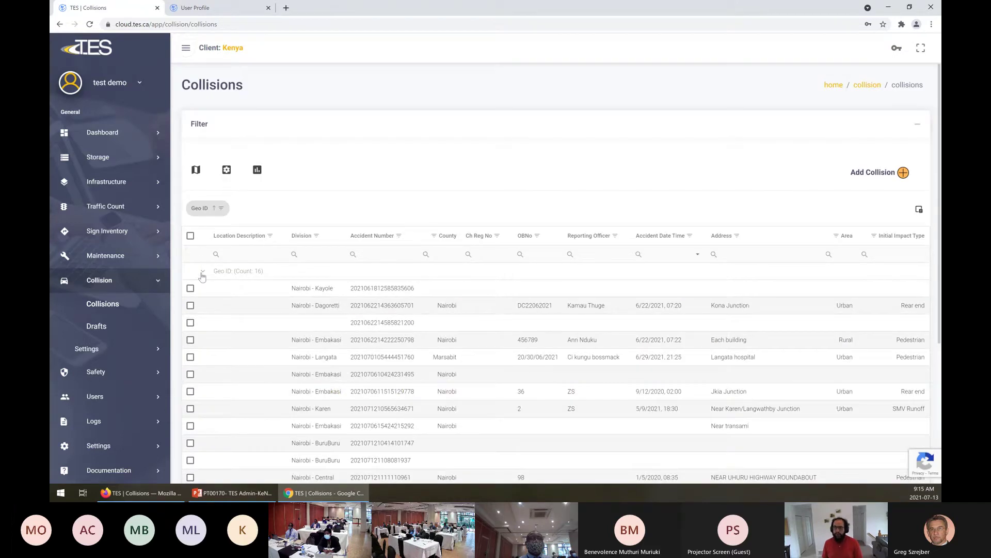
click(203, 273)
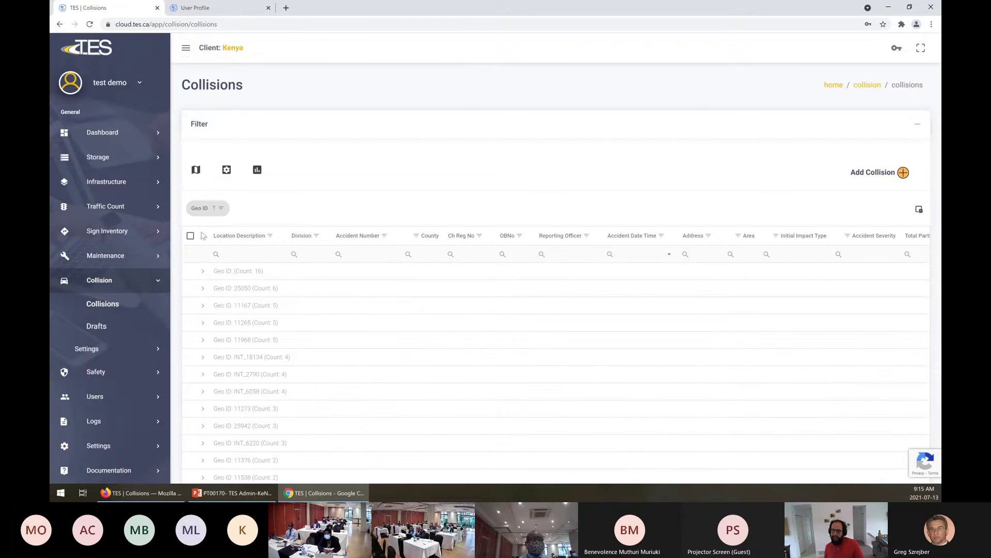
Replace the Geo ID grouping with grouping by Initial Impact Type and check the Rear end group.
drag(208, 216, 210, 241)
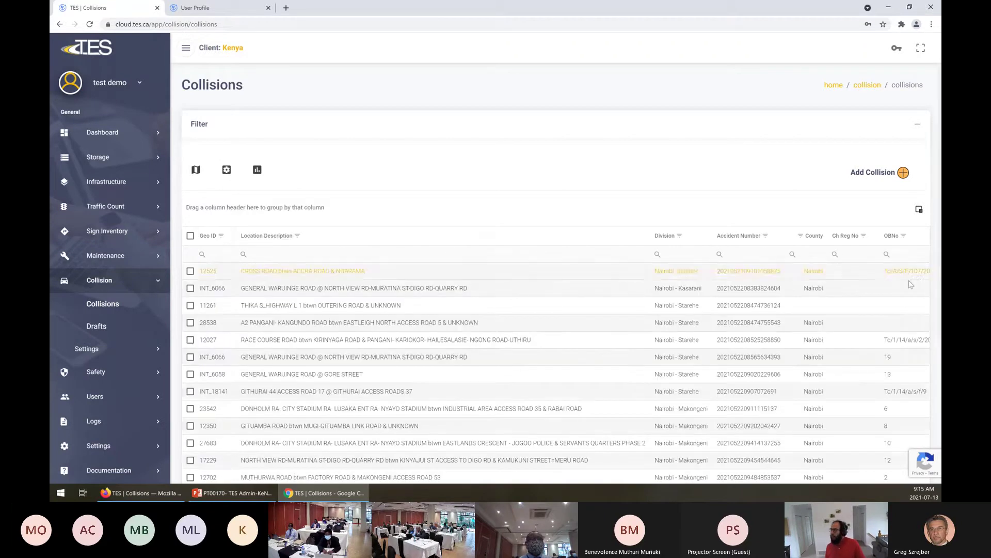
scroll(759, 305, right, 10)
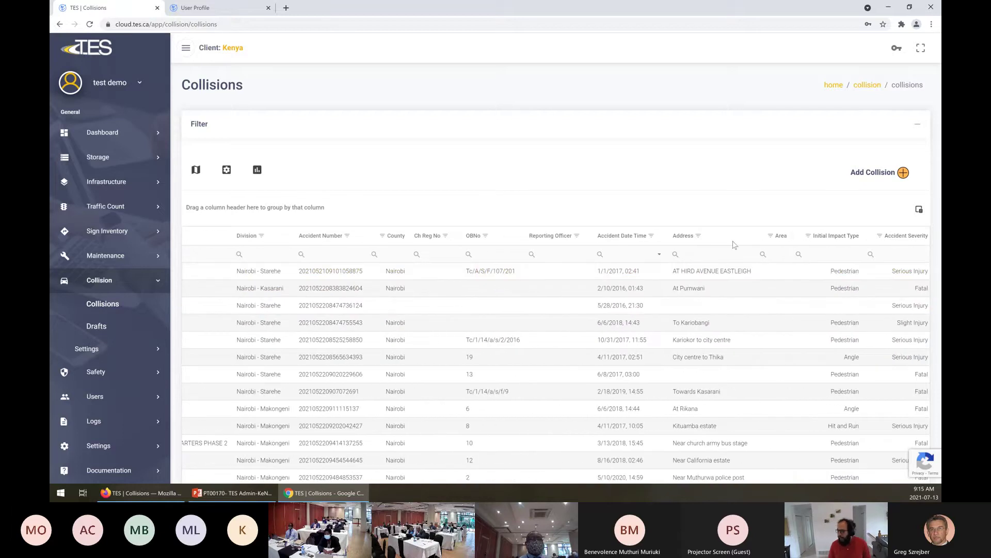
drag(831, 238, 242, 207)
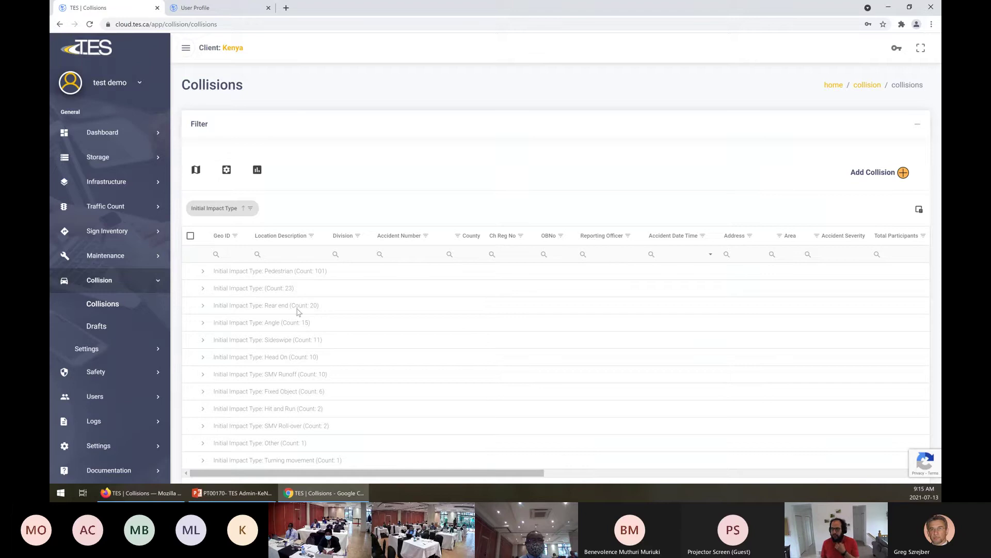
click(203, 306)
click(202, 306)
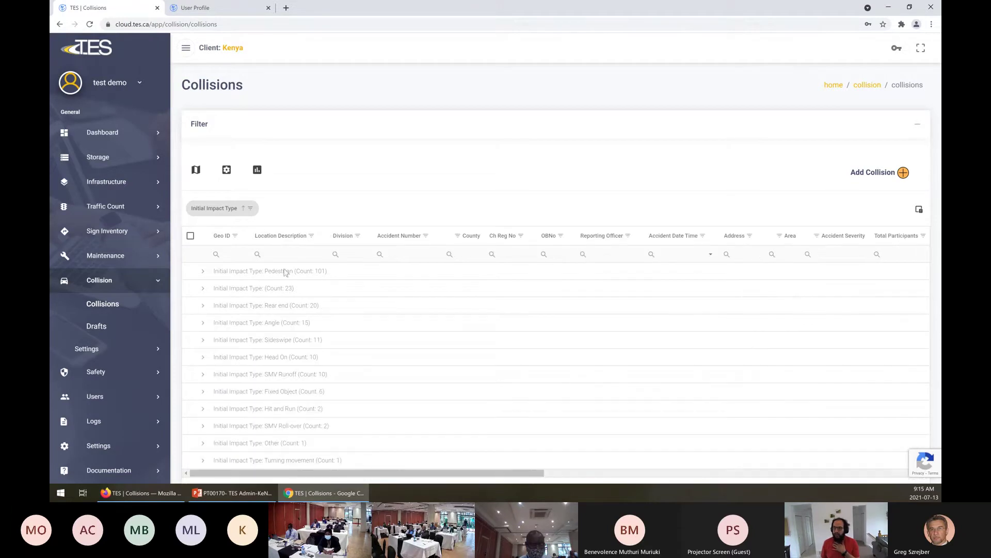
Add Division as a second grouping level under Initial Impact Type and expand the Pedestrian group.
drag(338, 235, 283, 211)
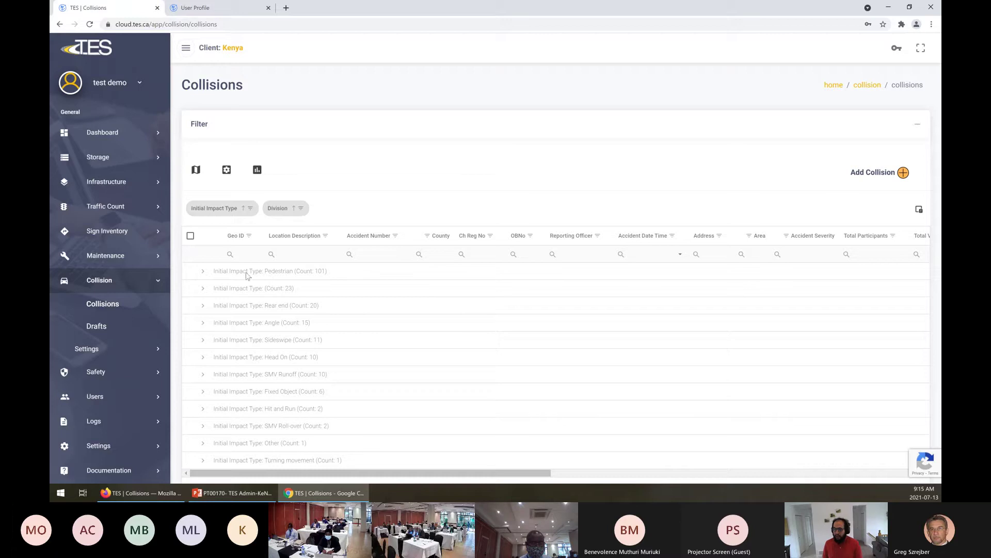
click(204, 272)
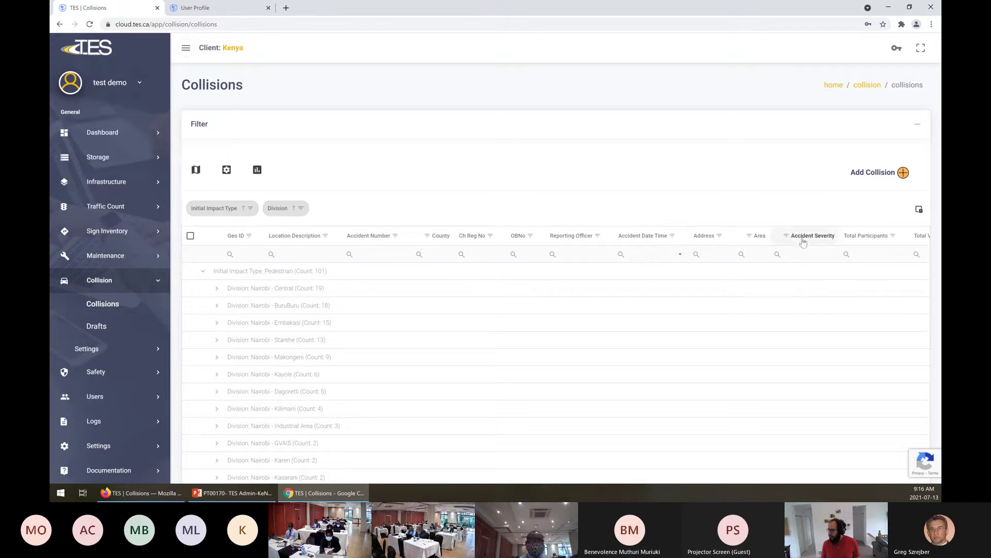
Move the Total Victims column ahead of Total Participants and look through the list's further columns.
drag(915, 243, 850, 246)
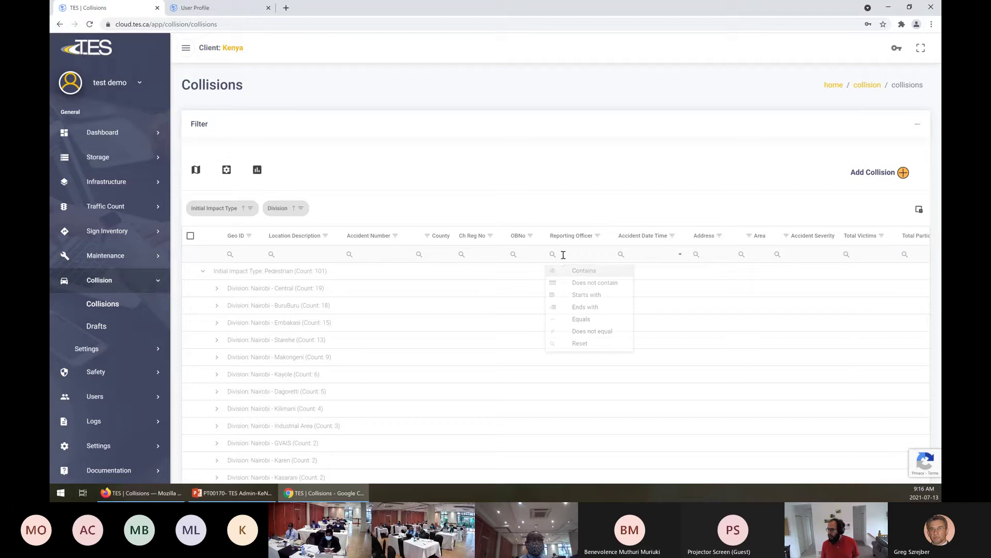
scroll(759, 336, down, 2)
scroll(759, 332, right, 10)
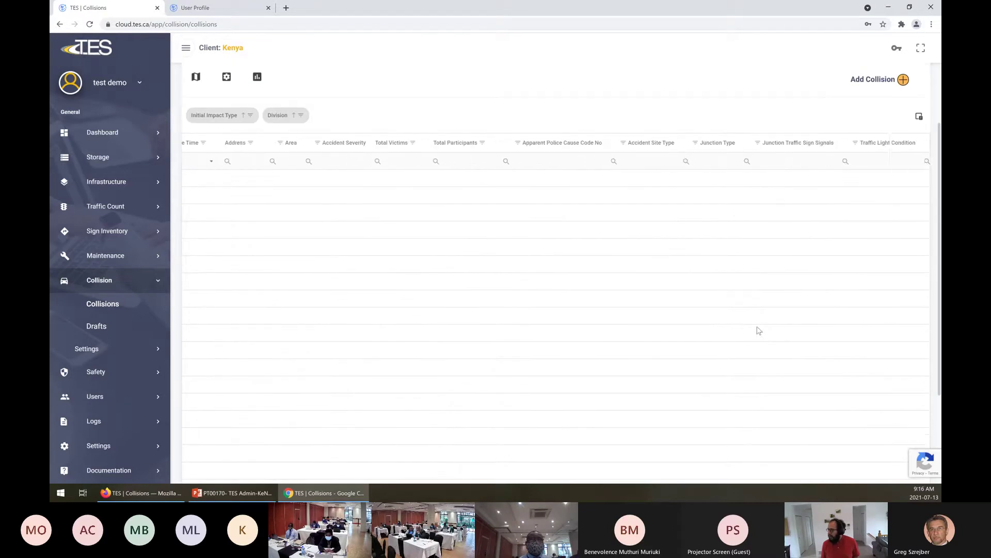
scroll(759, 330, left, 3)
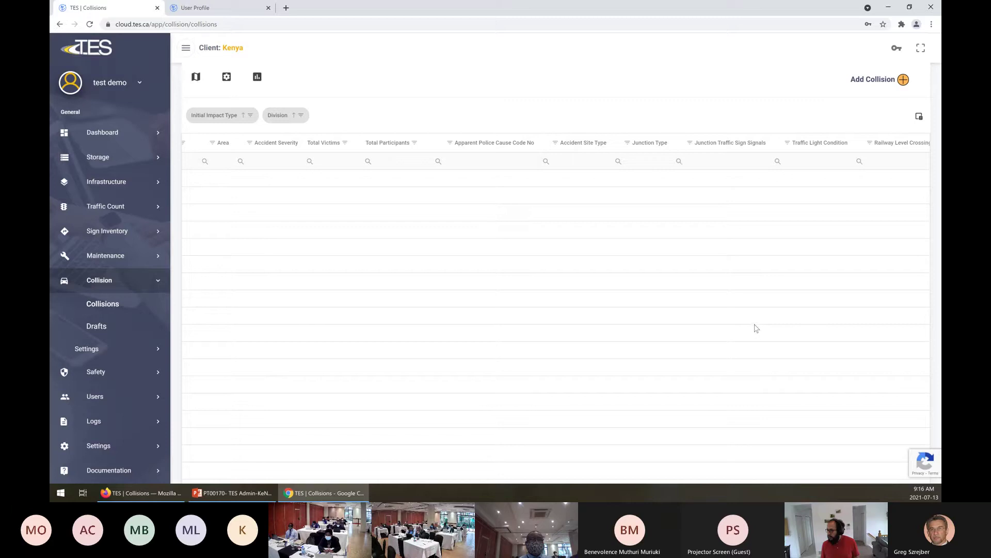
Add Accident Severity as the third grouping level and expand the Nairobi - Central division under Pedestrian.
scroll(671, 238, left, 5)
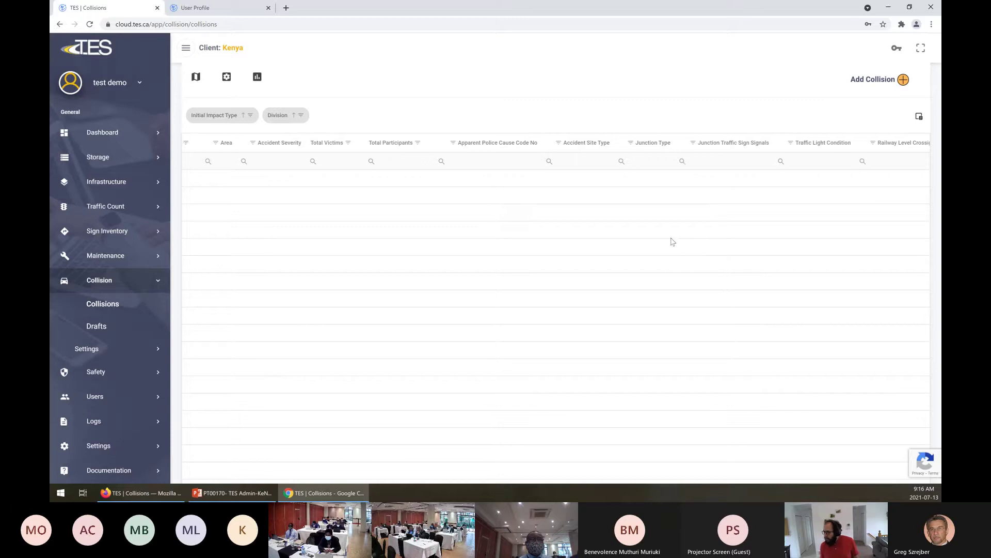
drag(427, 141, 390, 114)
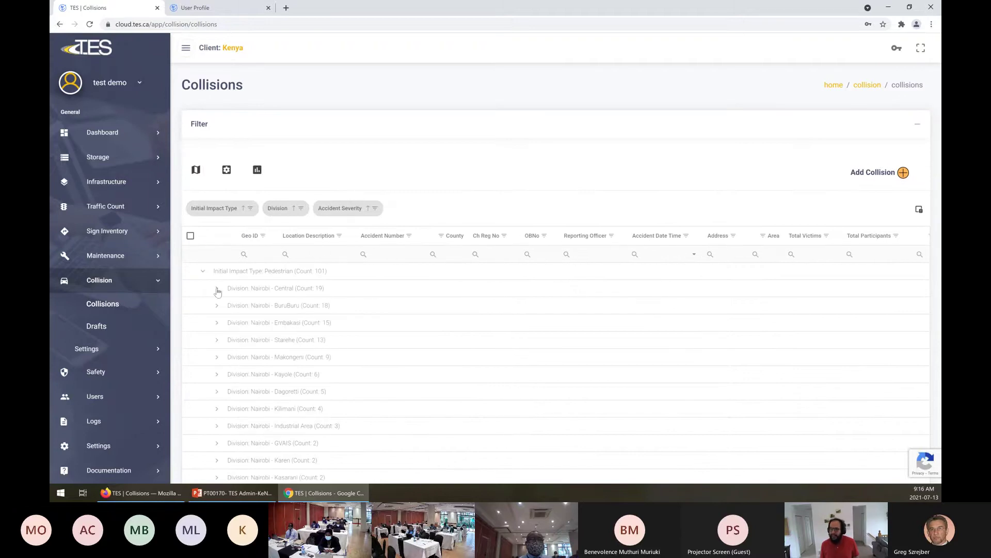
click(217, 289)
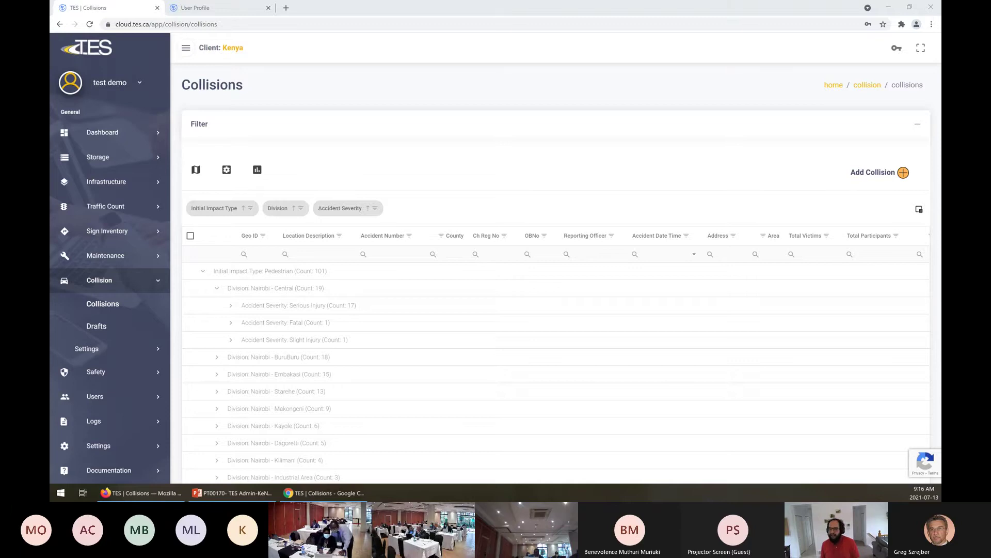
Switch to the PT00170 training materials document in Word and look through the questions in section 2, Collisions.
click(702, 108)
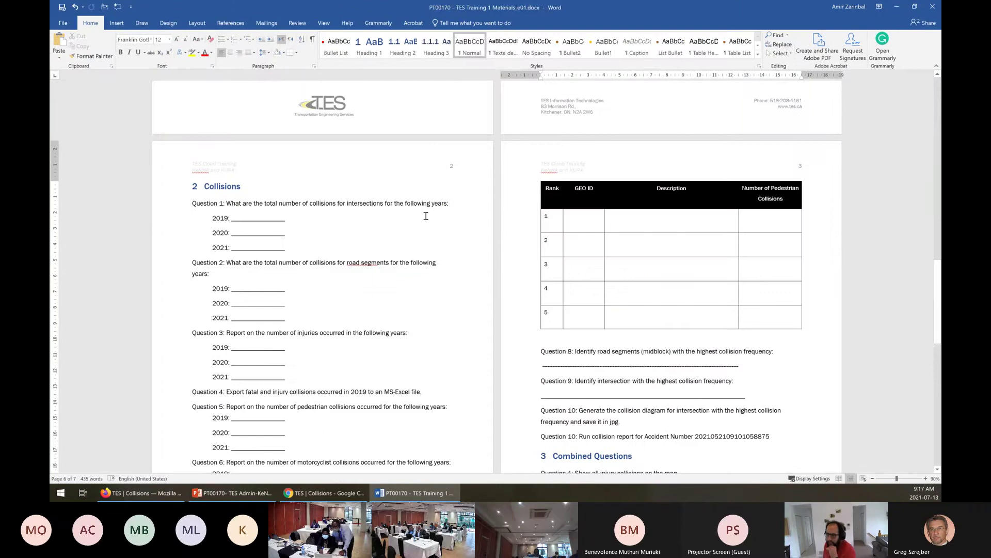
scroll(272, 222, up, 2)
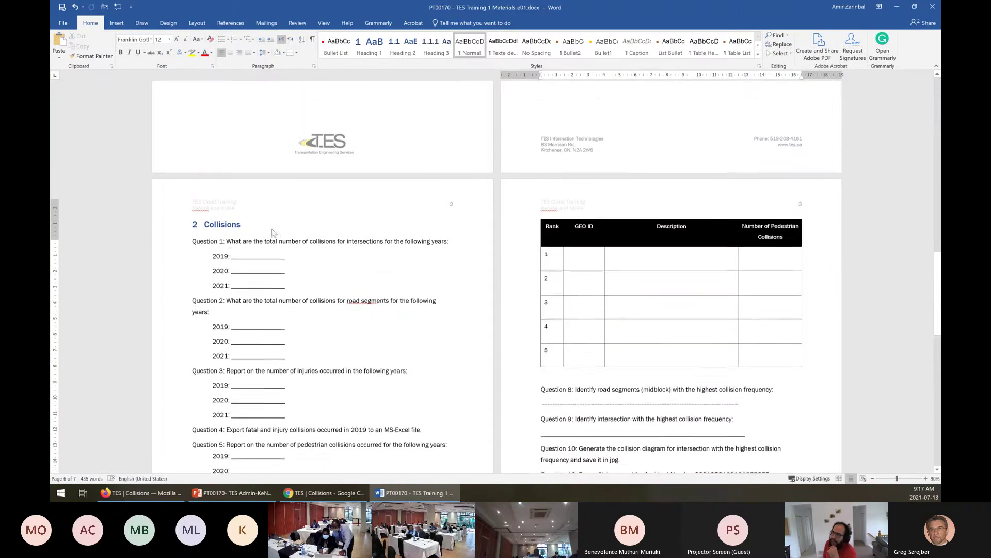
scroll(198, 242, up, 3)
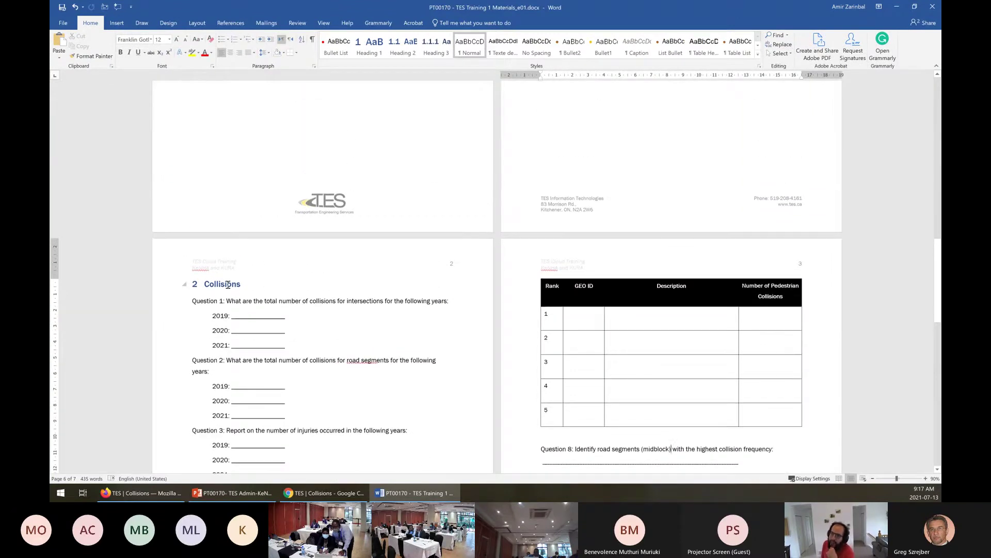
click(227, 285)
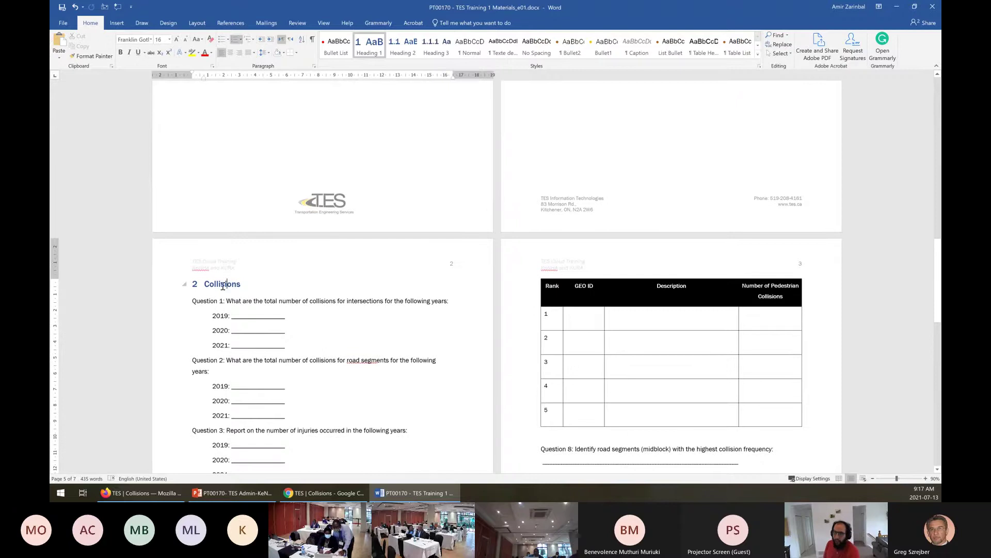
scroll(241, 277, down, 2)
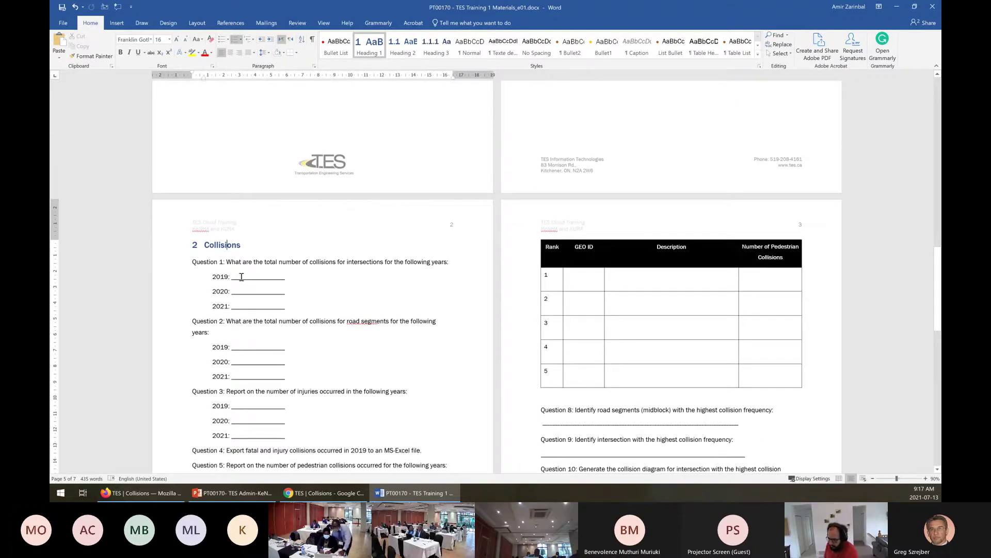
scroll(242, 277, down, 1)
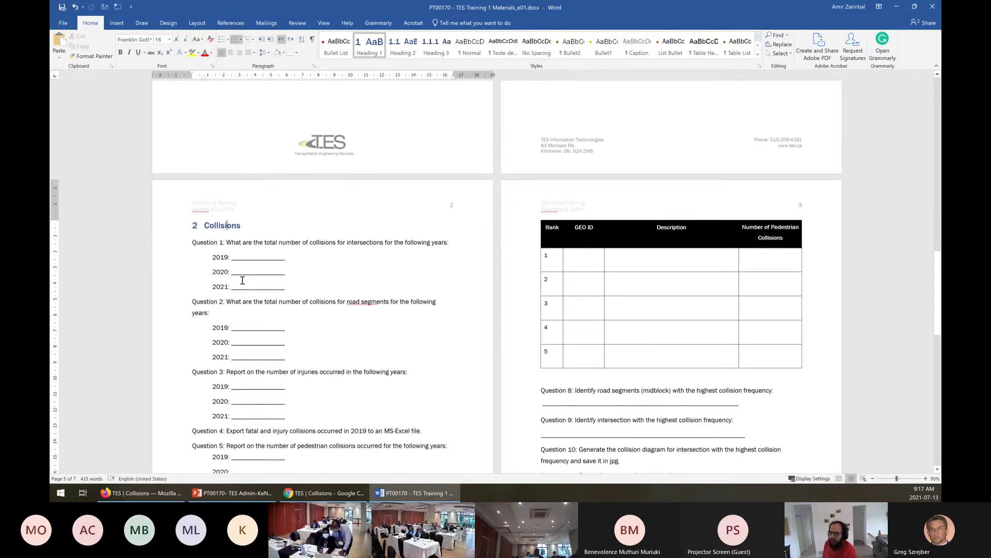
scroll(242, 280, down, 4)
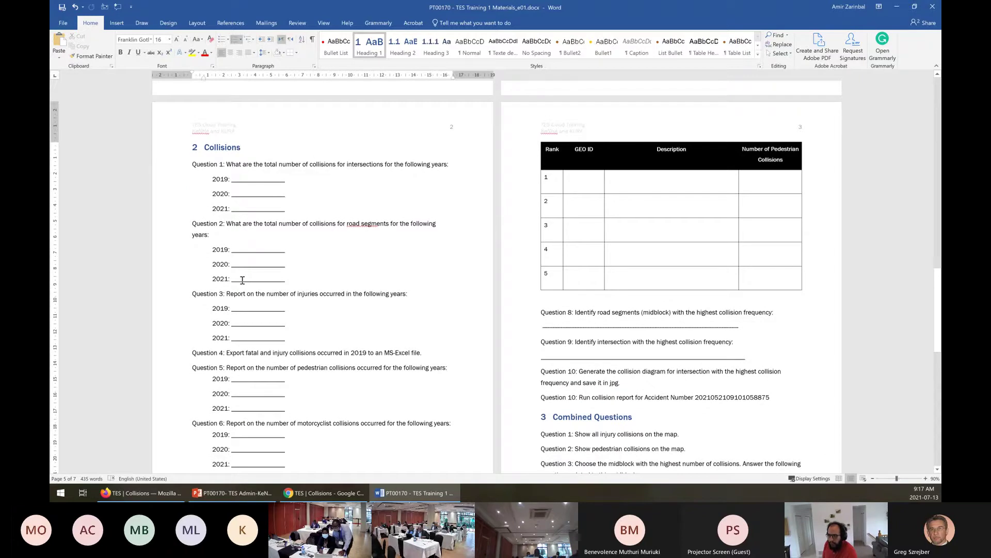
Go over Questions 1 to 4 of the Collisions section and read on through Question 7.
click(219, 165)
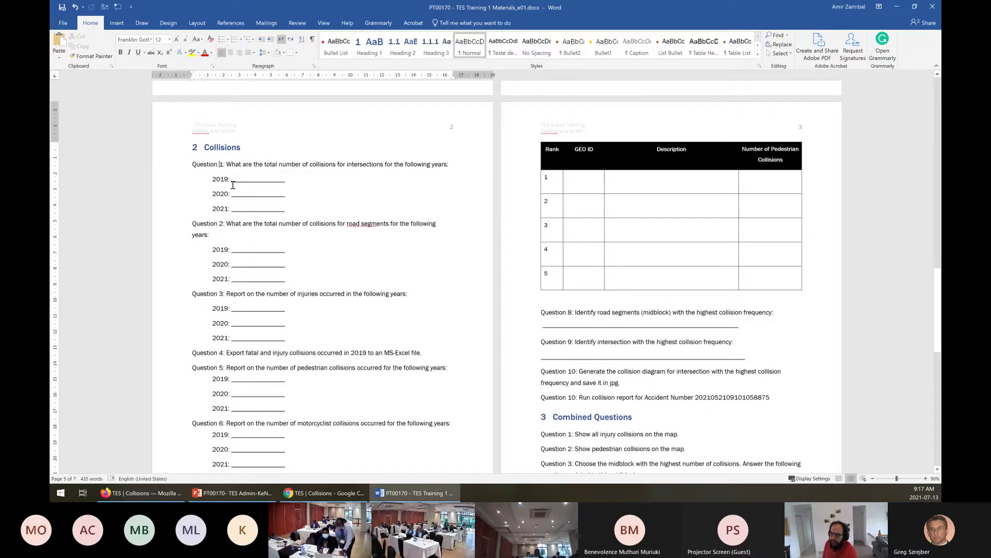
double_click(231, 353)
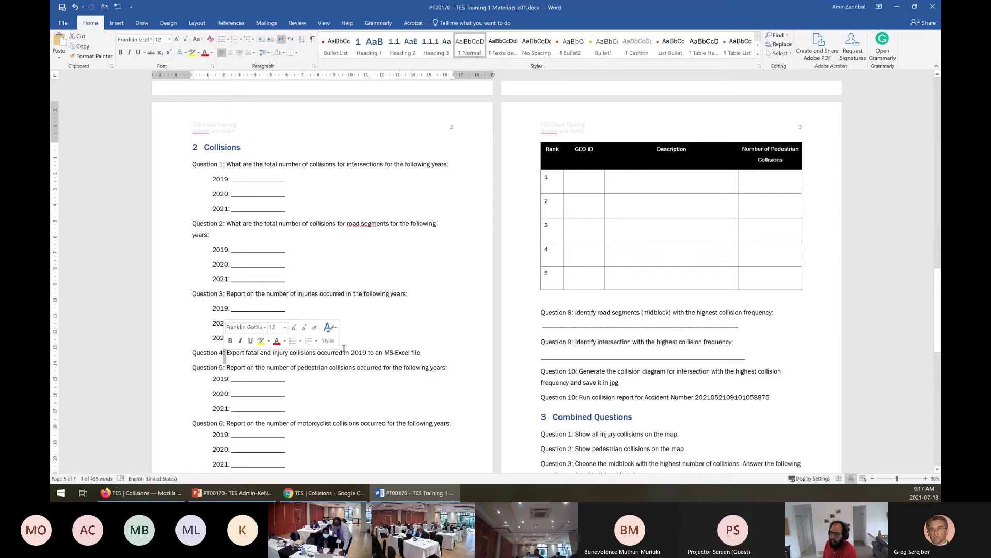
drag(410, 356, 194, 169)
click(305, 165)
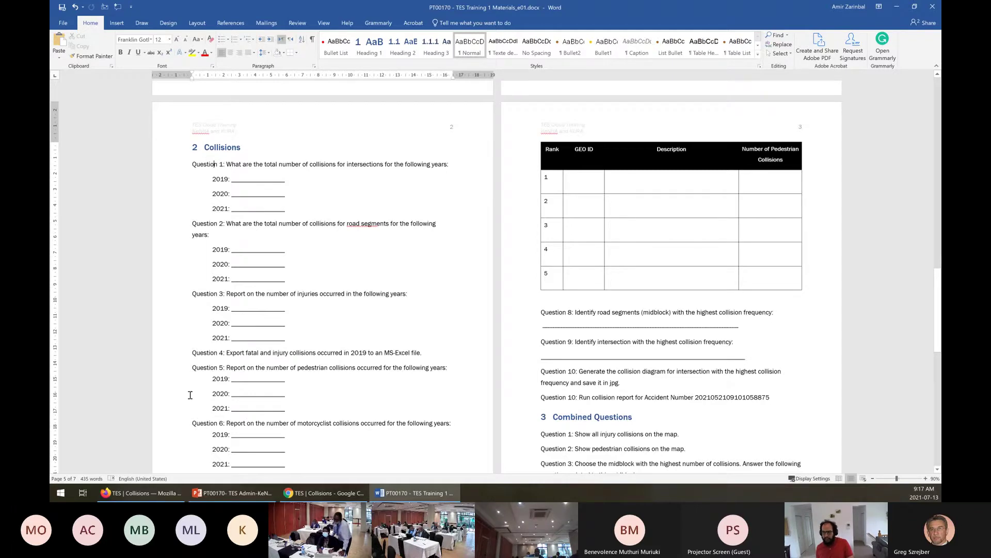
scroll(190, 387, down, 3)
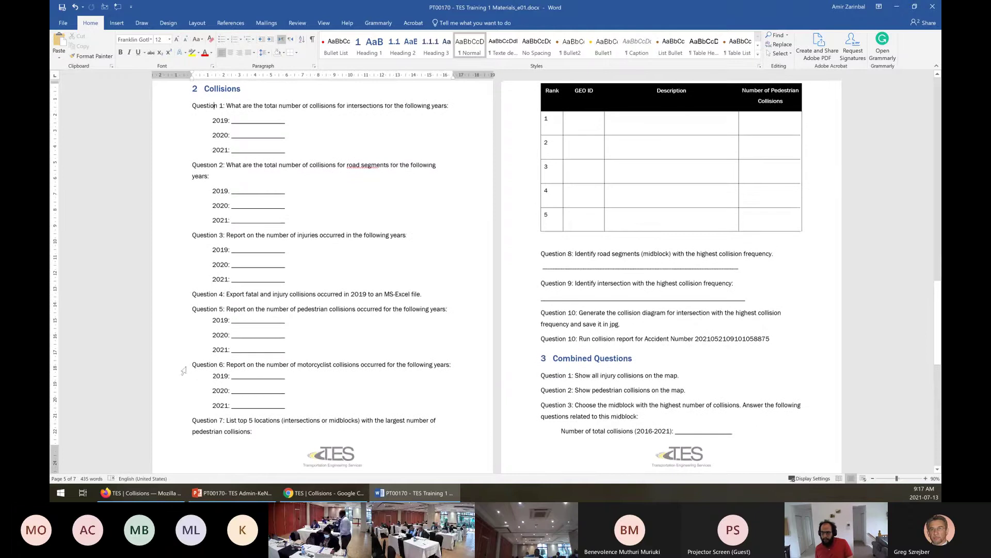
scroll(255, 339, up, 3)
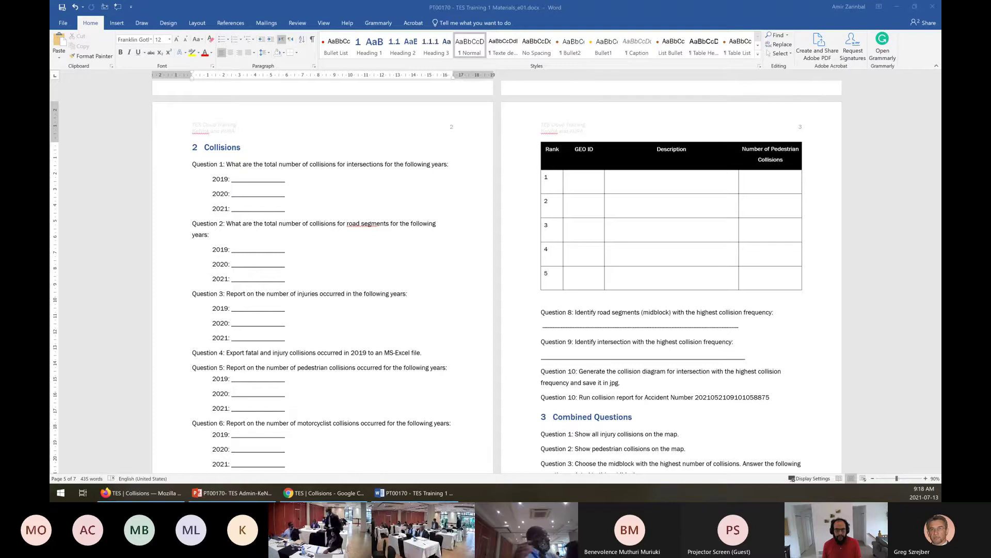
scroll(260, 167, up, 1)
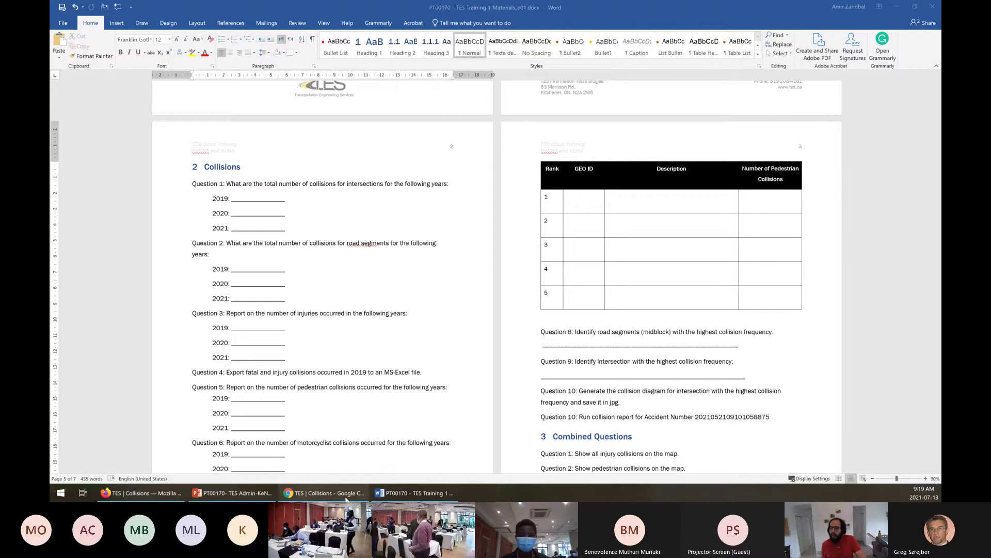
Switch to the collisions list in Chrome, view the Filter Builder and close it without adding a condition.
click(346, 497)
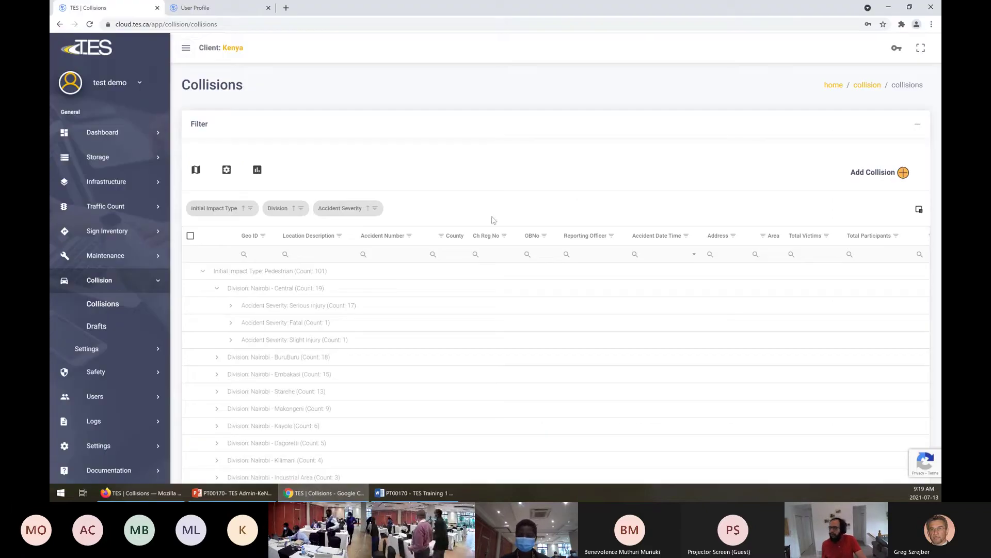
mouse_move(357, 209)
mouse_down()
mouse_move(351, 170)
mouse_move(358, 204)
mouse_up()
scroll(246, 353, down, 5)
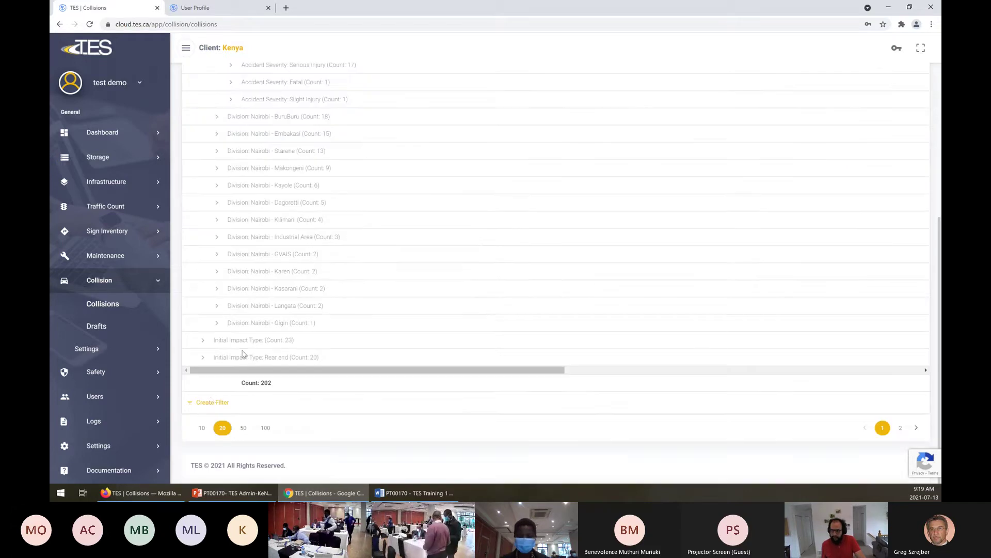
click(211, 402)
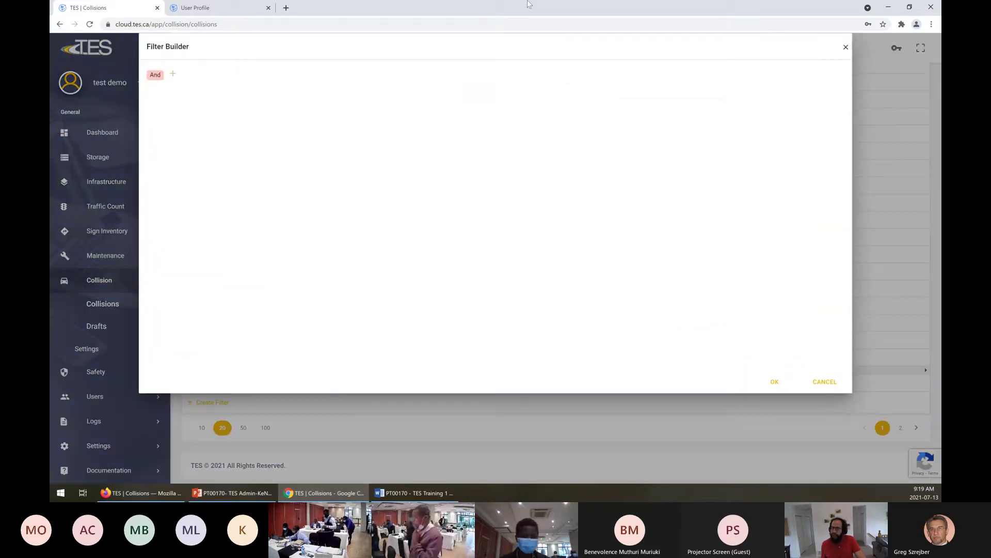
click(846, 47)
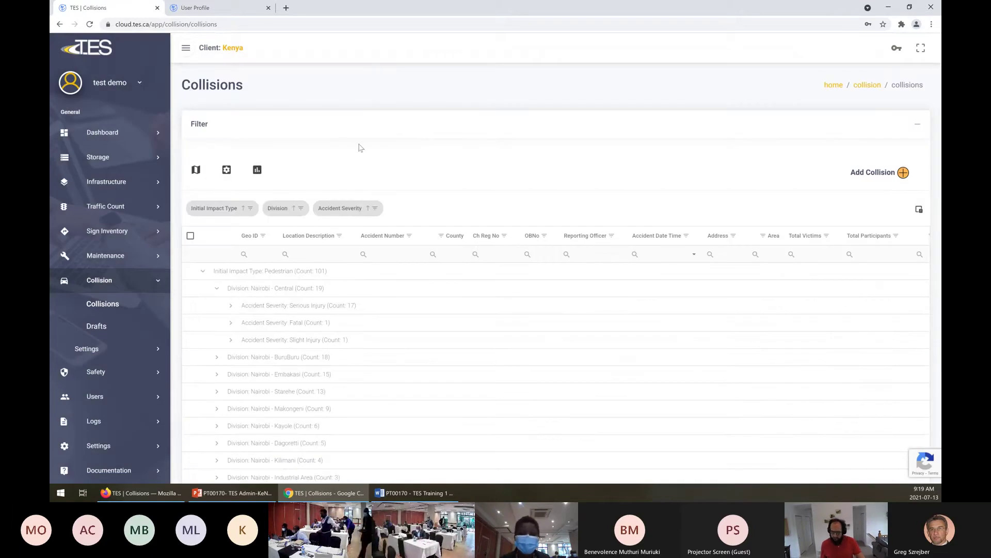
Open the exported Collision.xlsx from the browser's downloads in Excel and examine its rows across to the last column, BX.
key(ctrl+j)
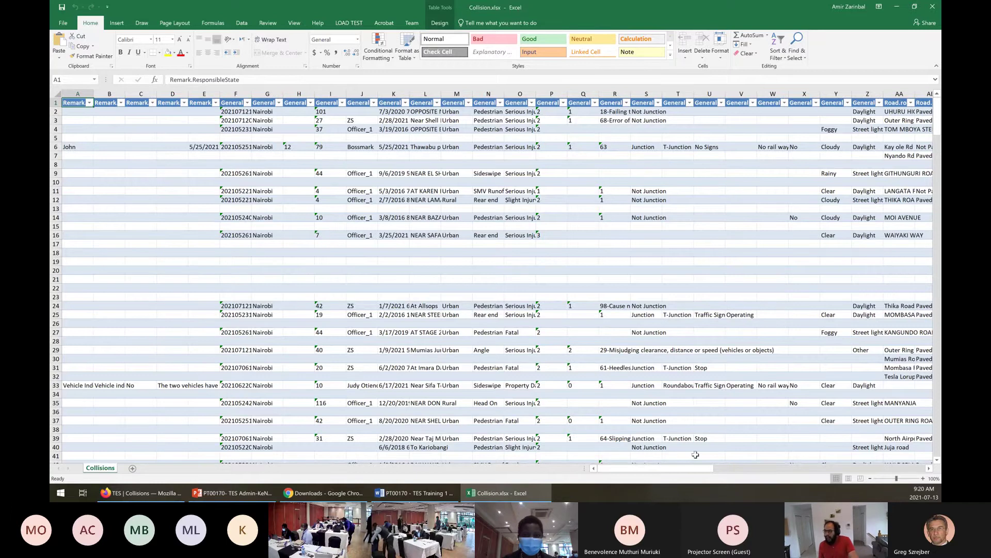
drag(708, 468, 691, 495)
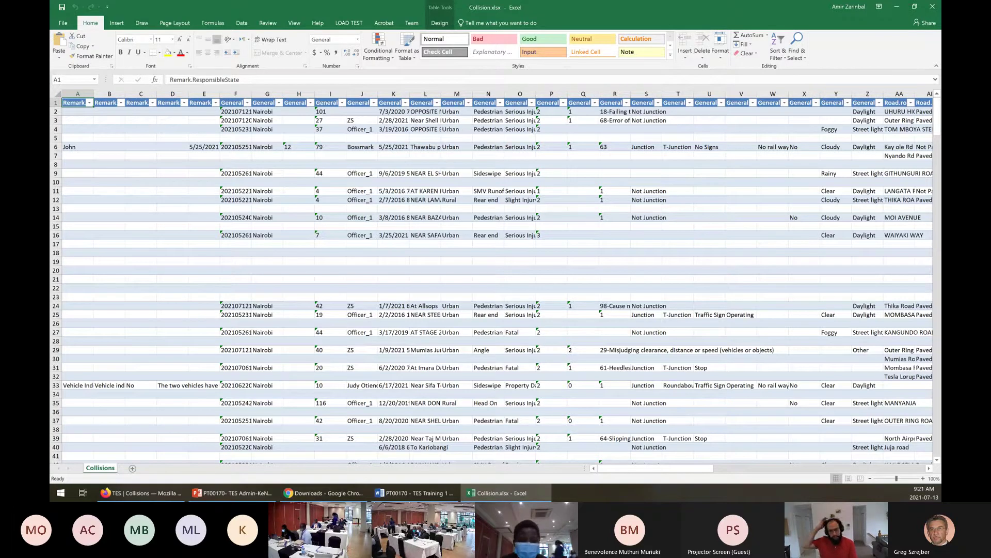
drag(331, 156, 516, 244)
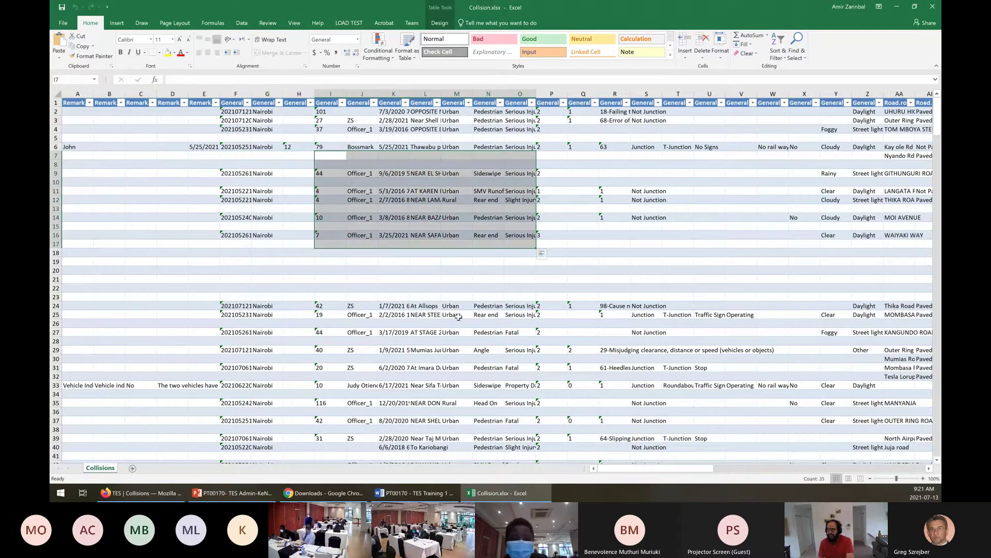
click(485, 269)
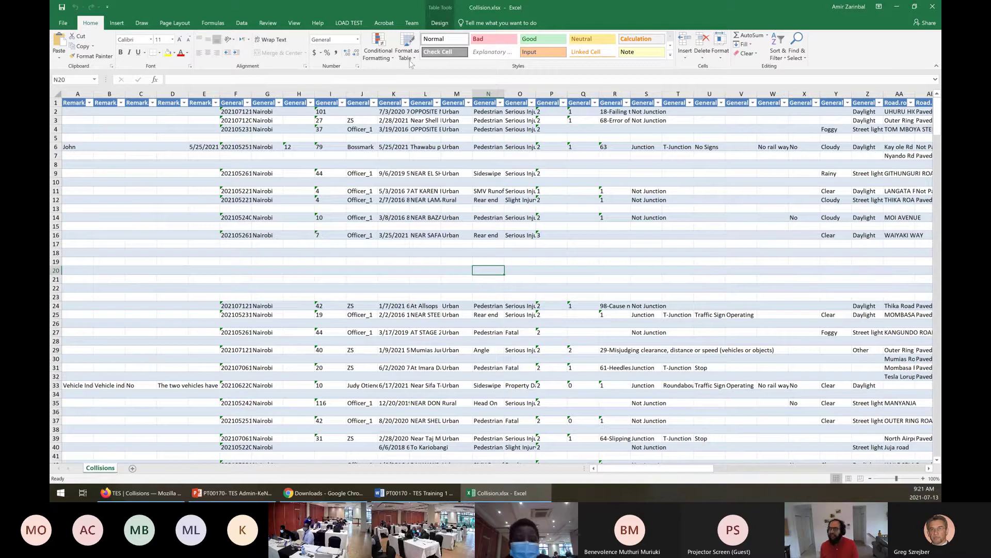
click(236, 164)
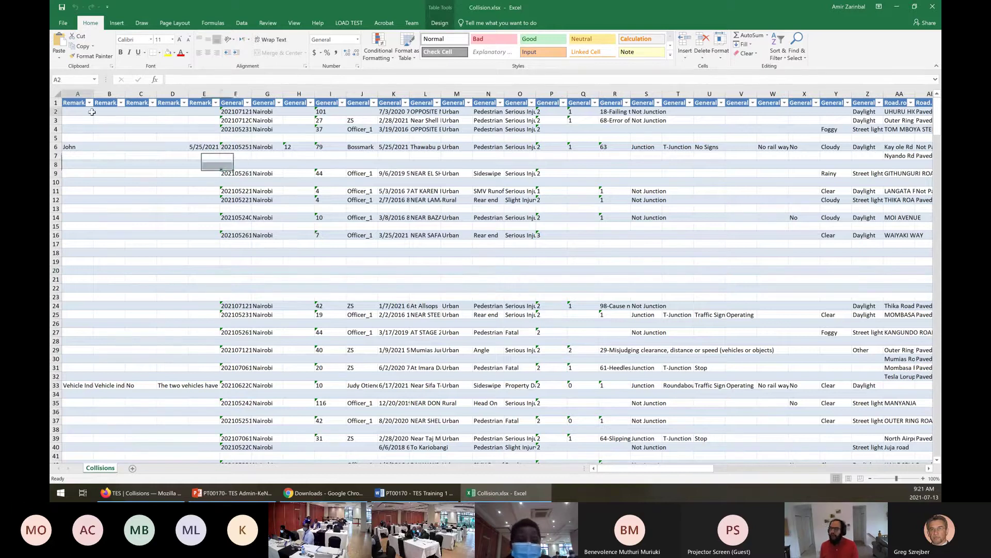
drag(90, 111, 794, 118)
click(836, 156)
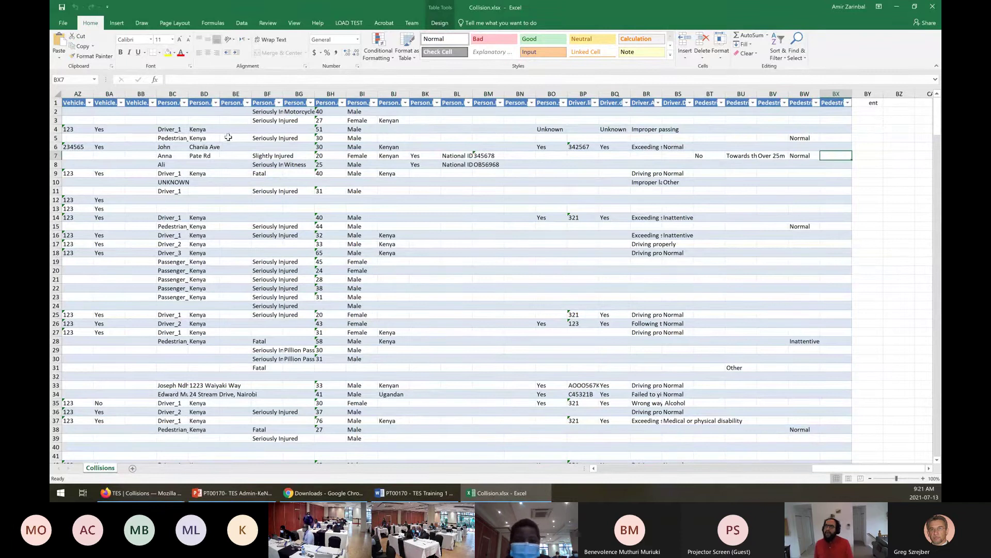
Examine the vehicle columns starting at AK, selecting their values in row 2, and return to the sheet's first columns.
drag(206, 129, 814, 147)
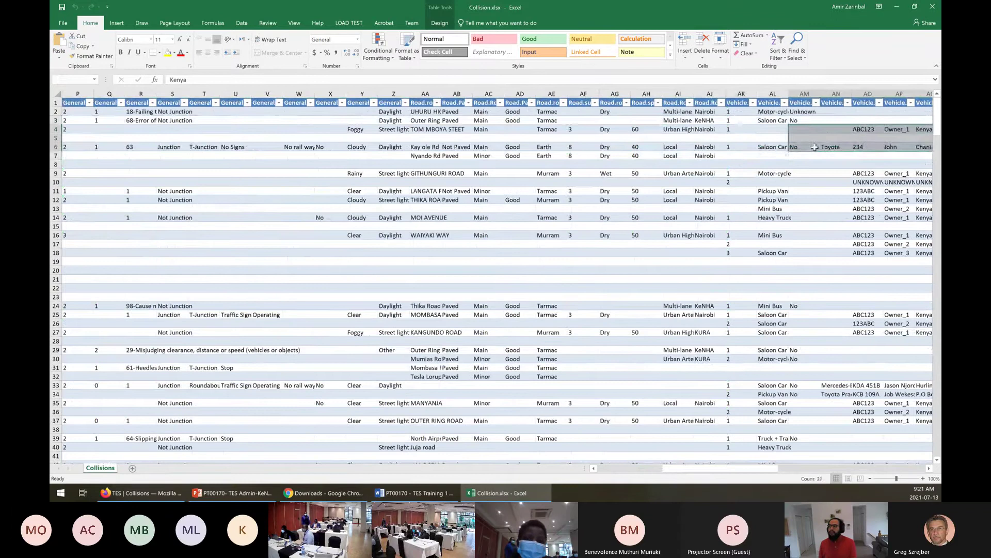
click(738, 161)
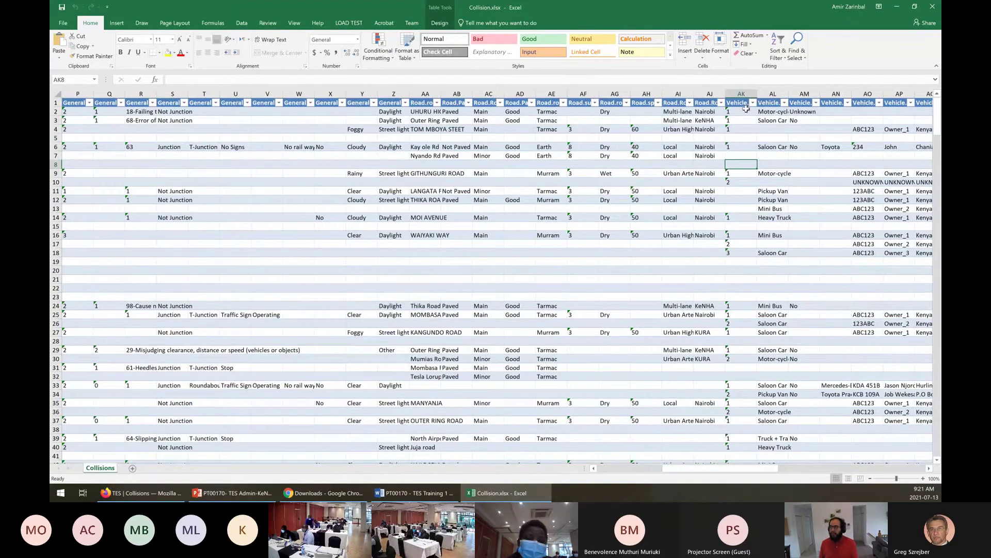
drag(739, 113, 933, 109)
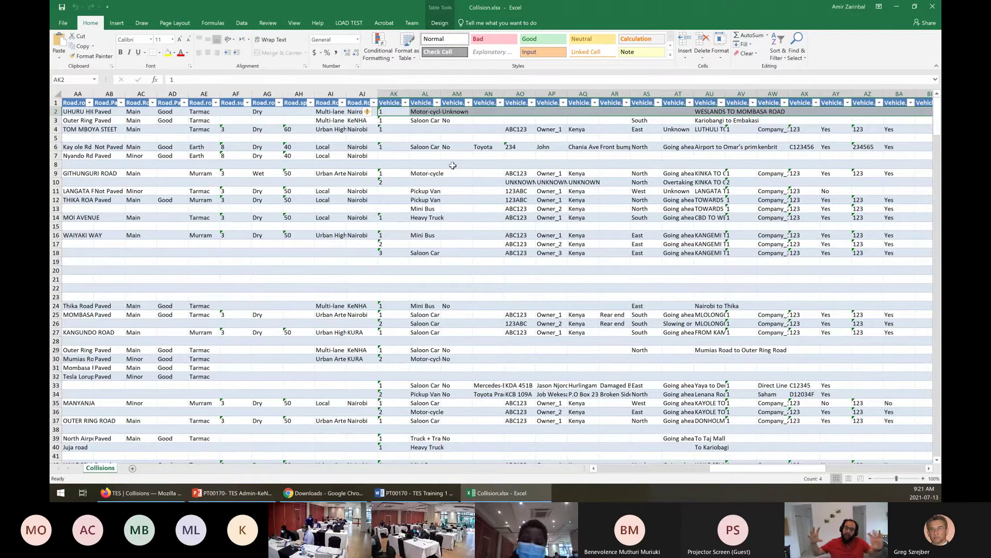
drag(299, 261, 93, 181)
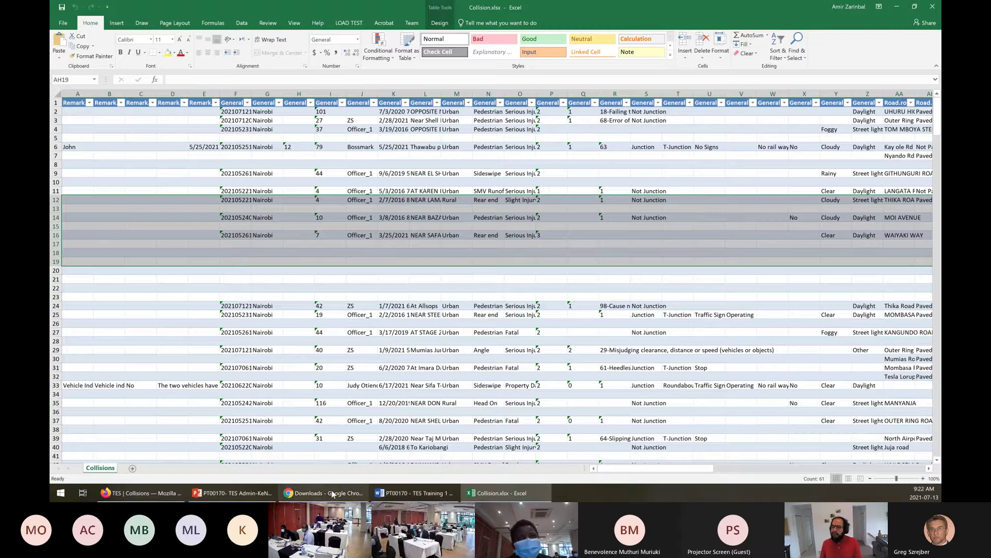
Switch to the TES Collisions page in Firefox, close the map window and start a new collision record.
click(124, 492)
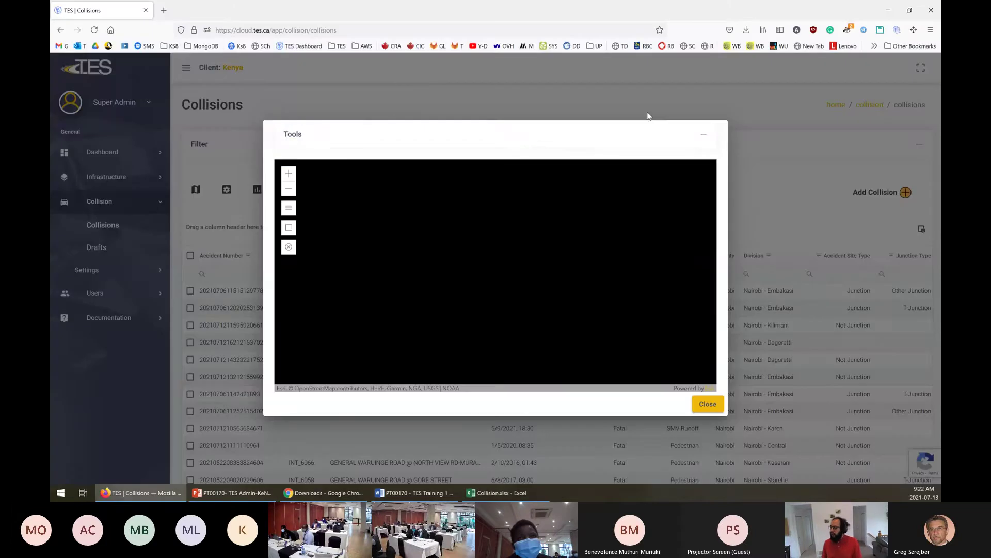
click(704, 409)
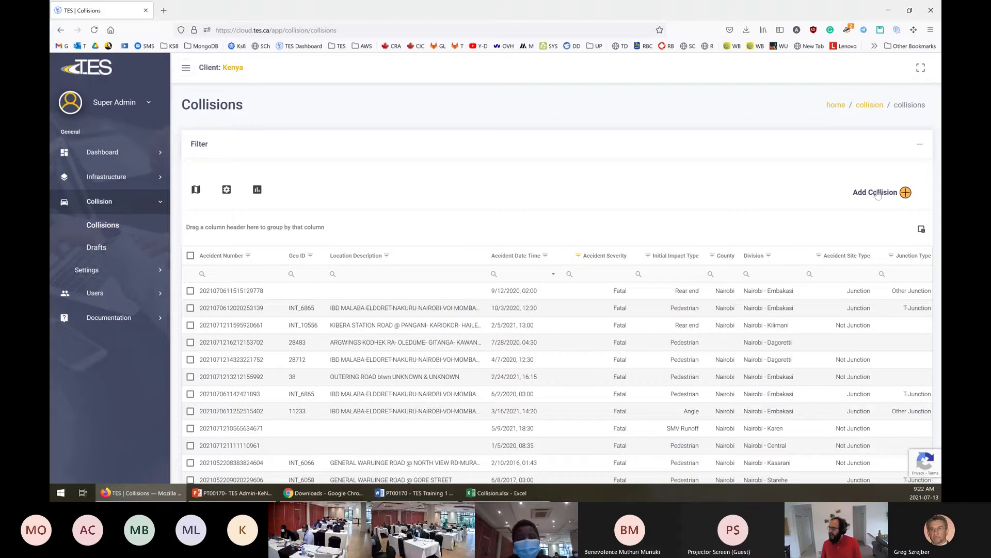
click(878, 193)
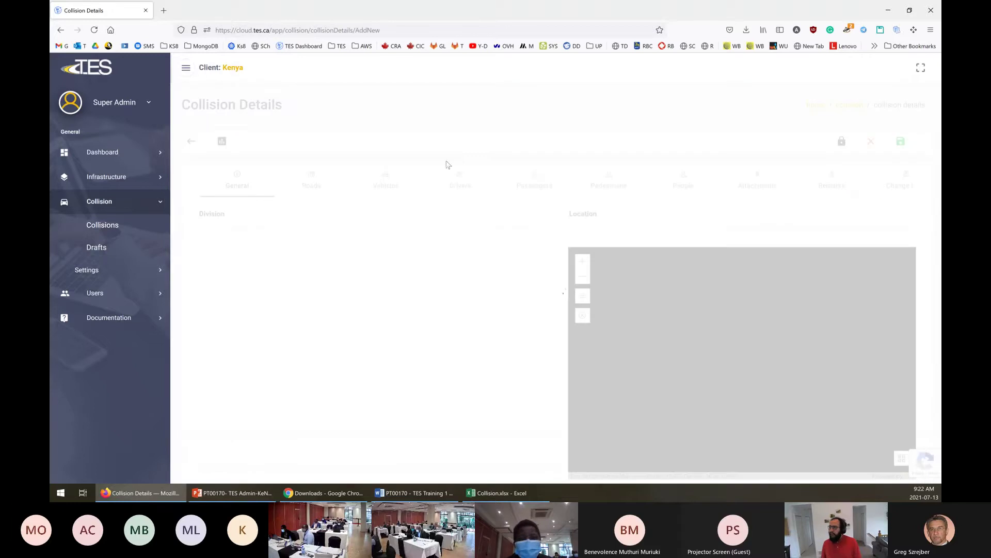
Open a blank vehicle form for the new collision and look through its fields down to PSV SACCO Name.
click(377, 184)
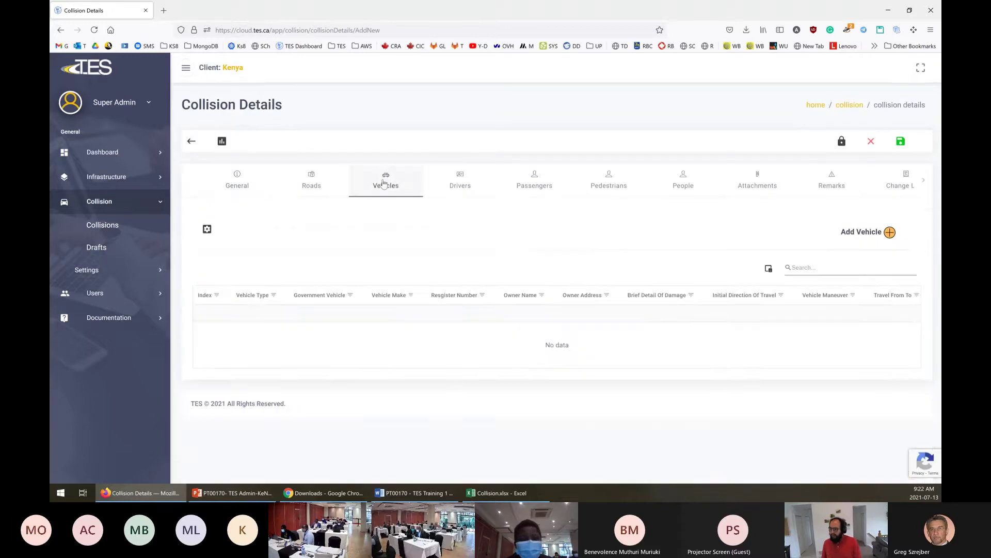
click(860, 234)
scroll(486, 274, down, 3)
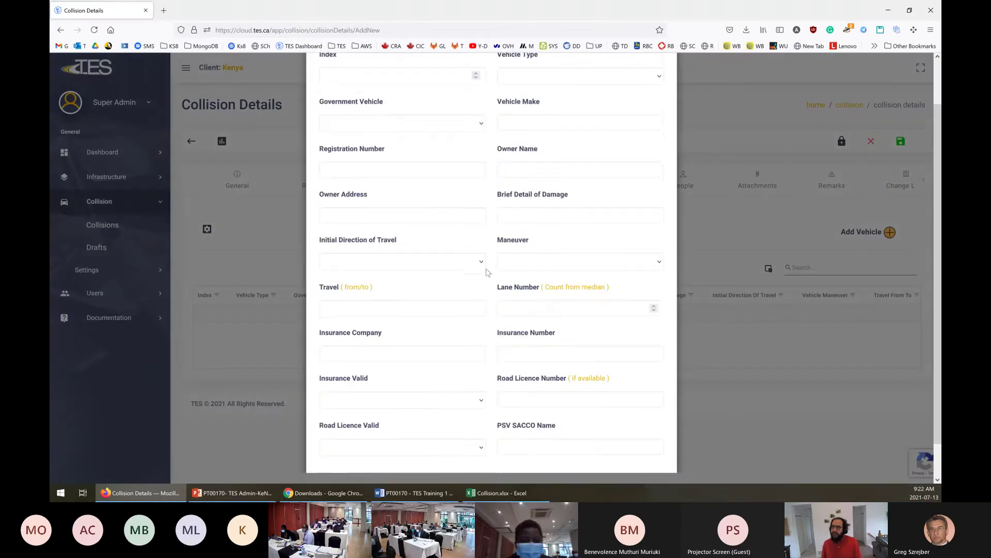
Look over the blank vehicle form, cancel it, and leave the new collision to return to the Collisions list.
scroll(434, 292, up, 3)
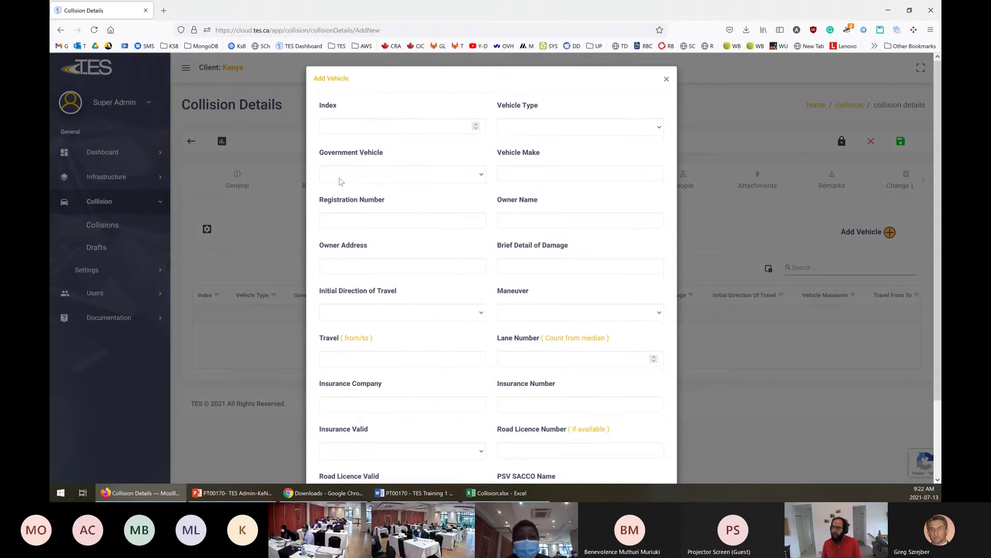
scroll(338, 235, down, 1)
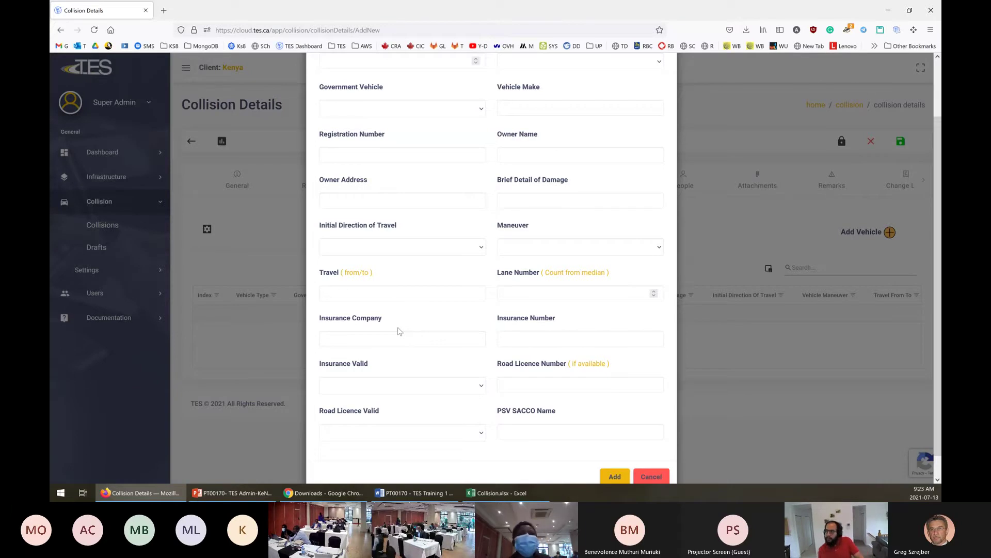
click(652, 477)
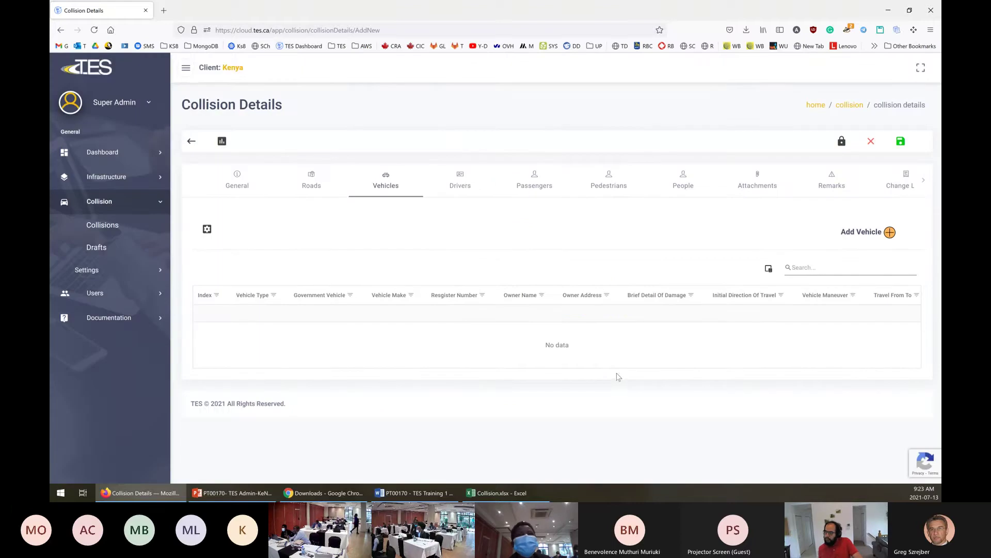
click(191, 141)
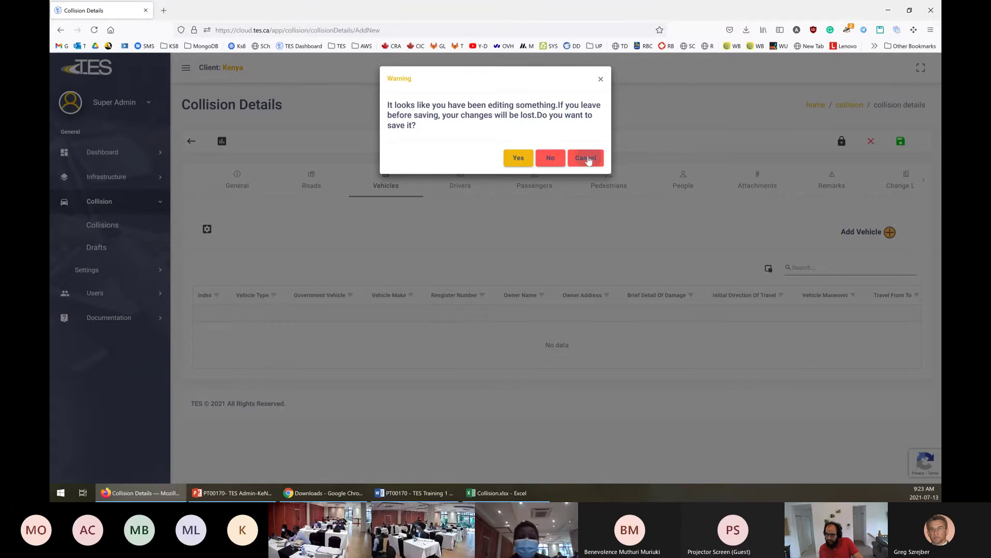
click(586, 158)
click(115, 228)
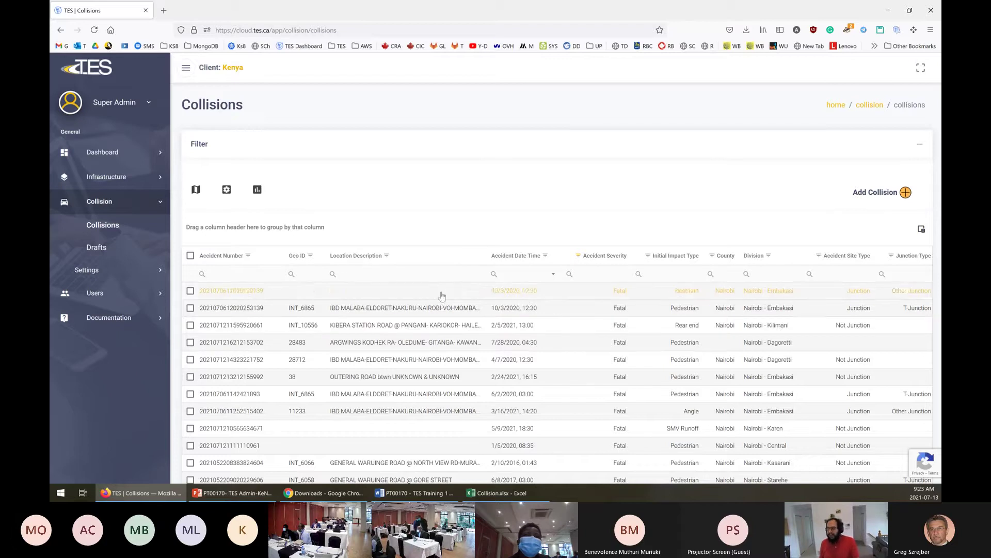
Hide the Accident Site Type column from the collision list and close the Column Chooser.
click(639, 274)
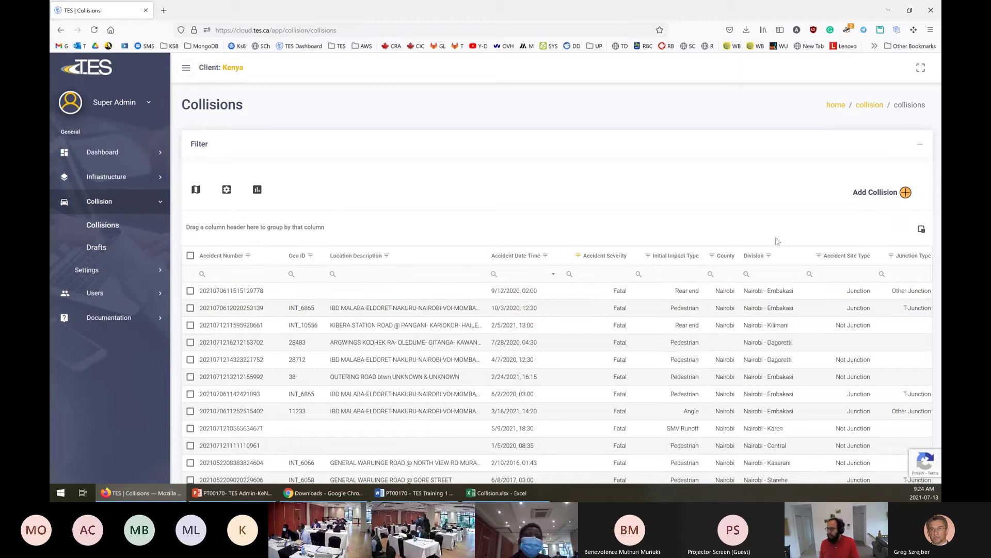
drag(857, 262, 864, 402)
click(921, 229)
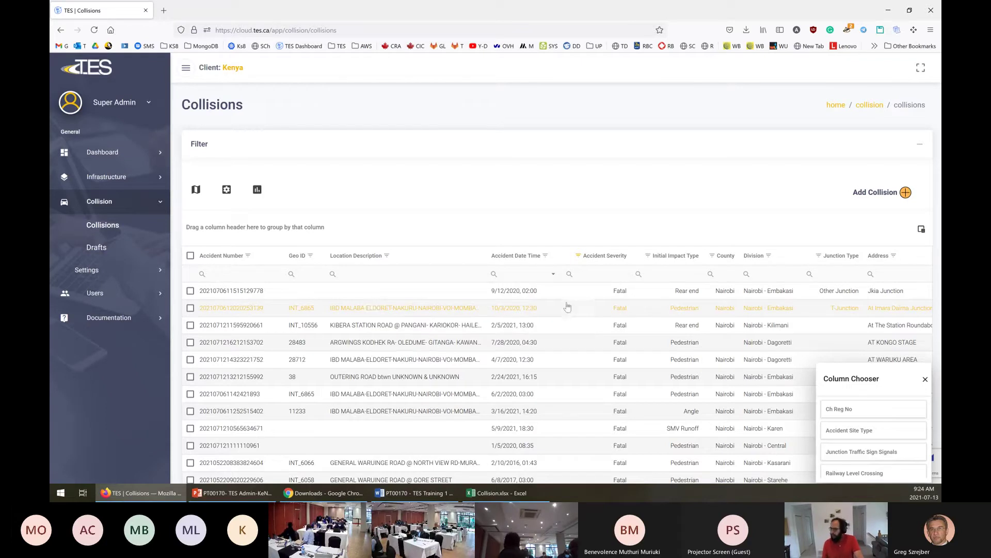
click(924, 380)
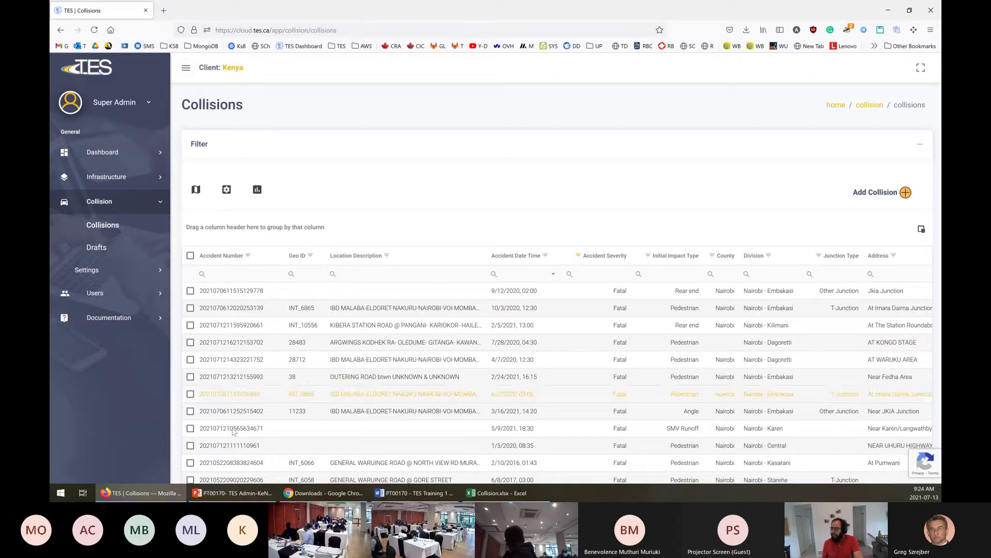
Switch to the training document in Word and review the questions in its Collisions section.
key(alt+Tab)
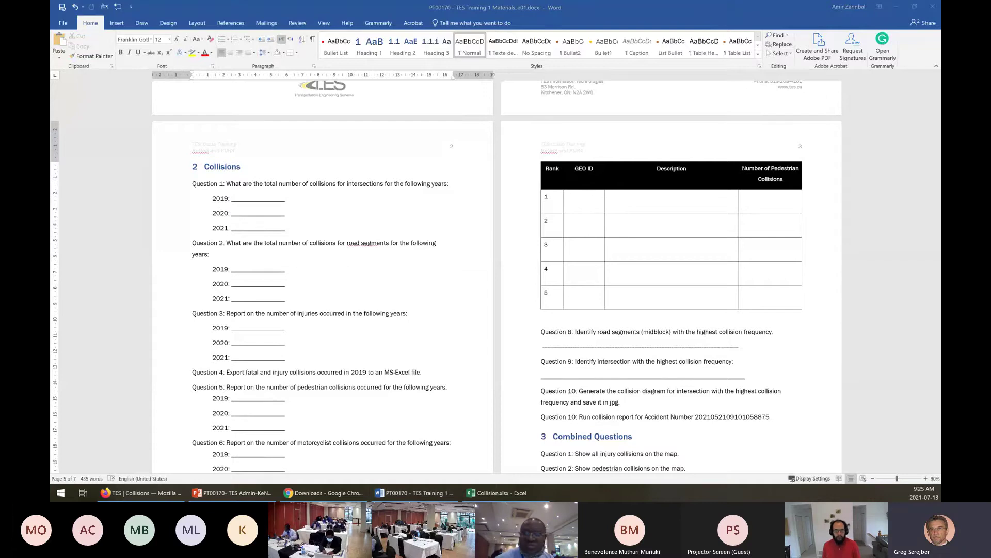
key(alt+Tab)
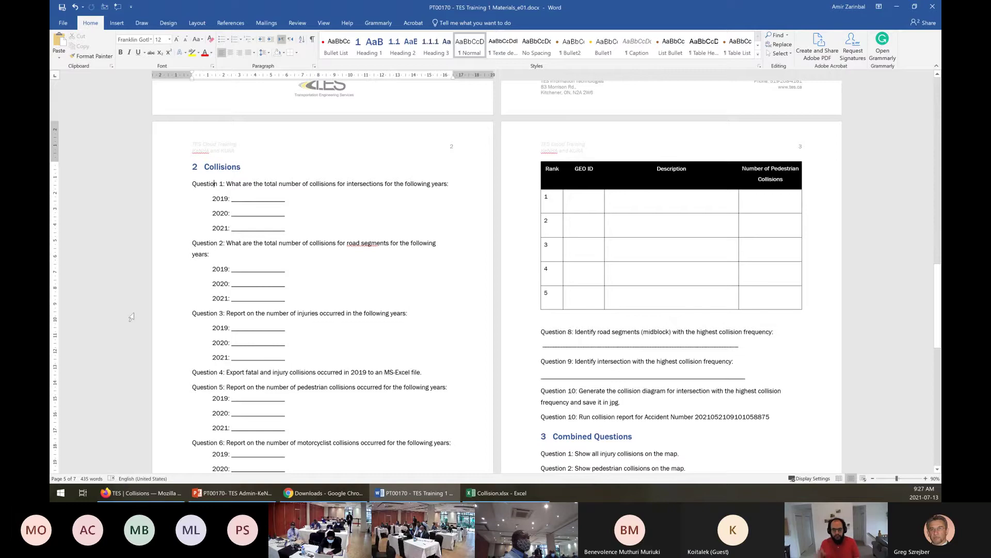
click(136, 492)
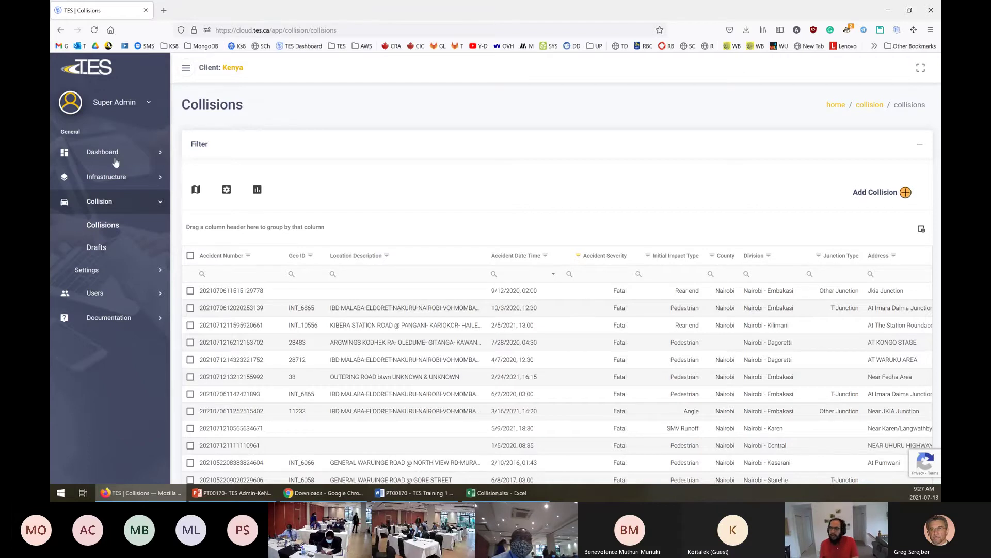
click(414, 493)
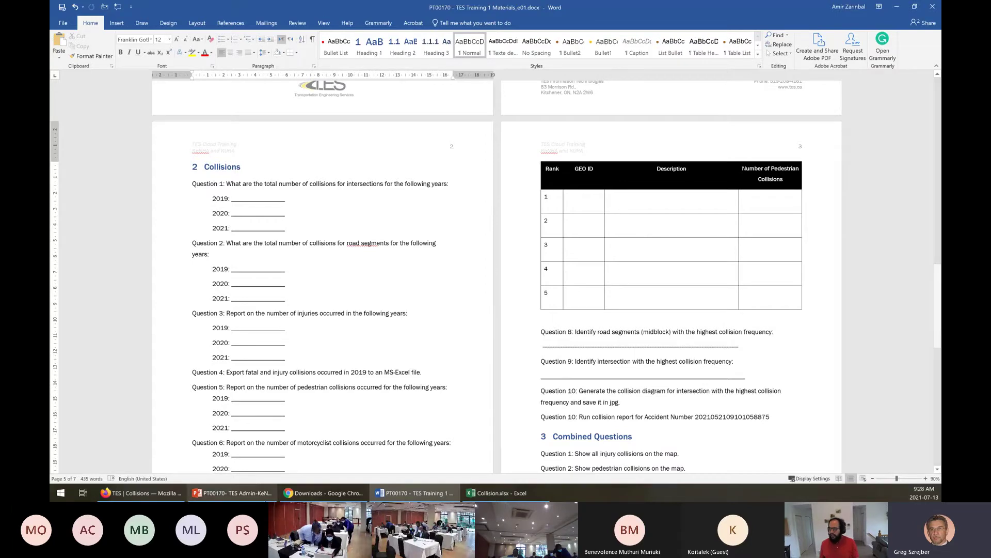
Switch to Chrome and bring up the grouped TES Collisions list.
click(311, 495)
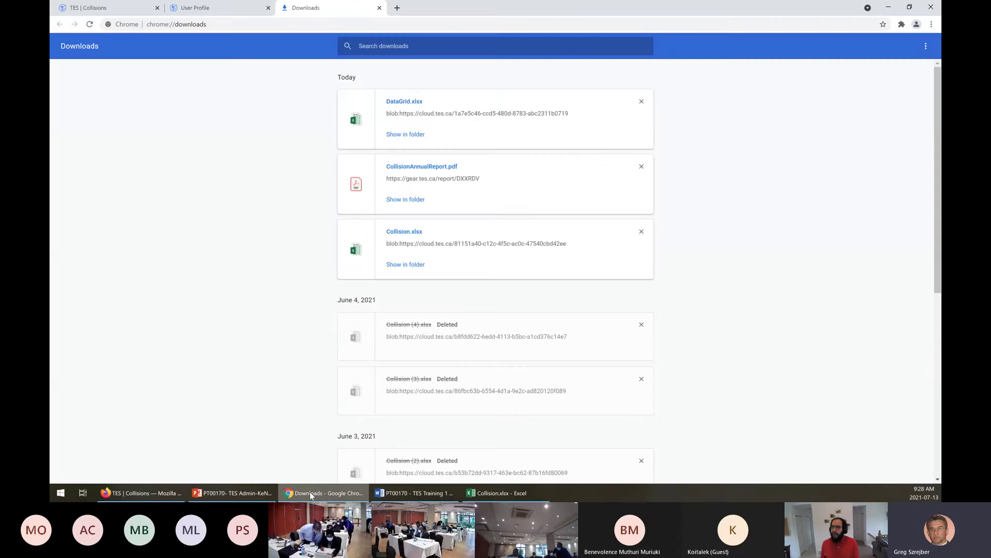
click(313, 495)
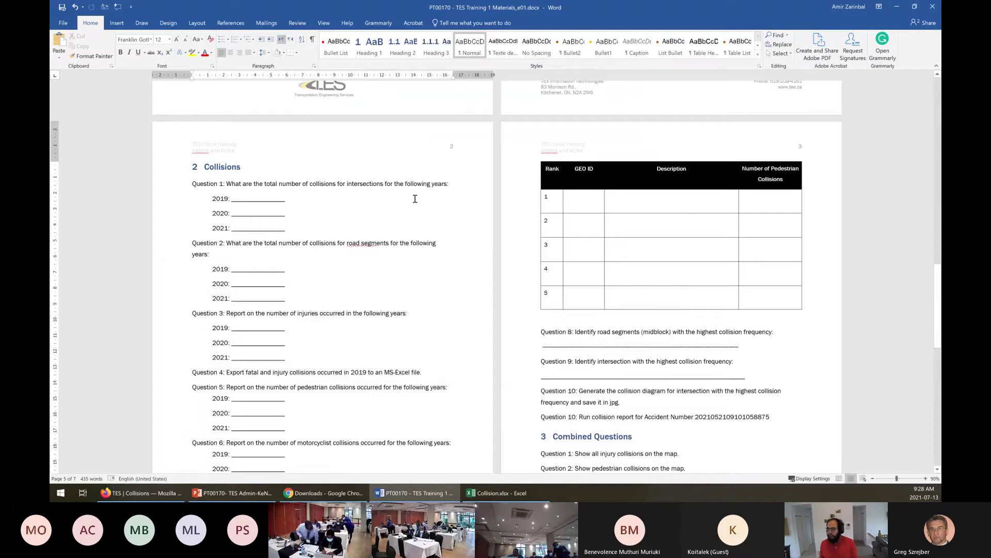
click(343, 494)
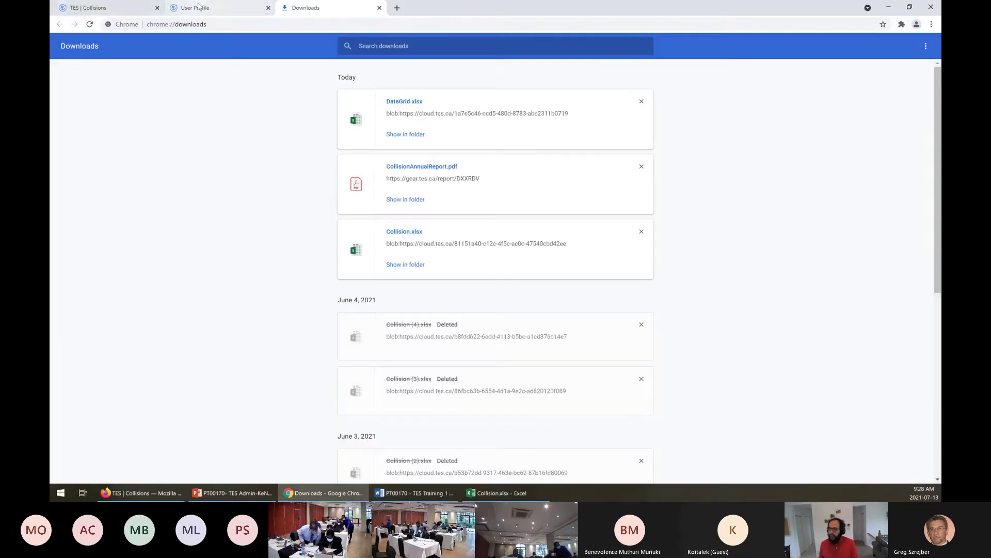
click(123, 6)
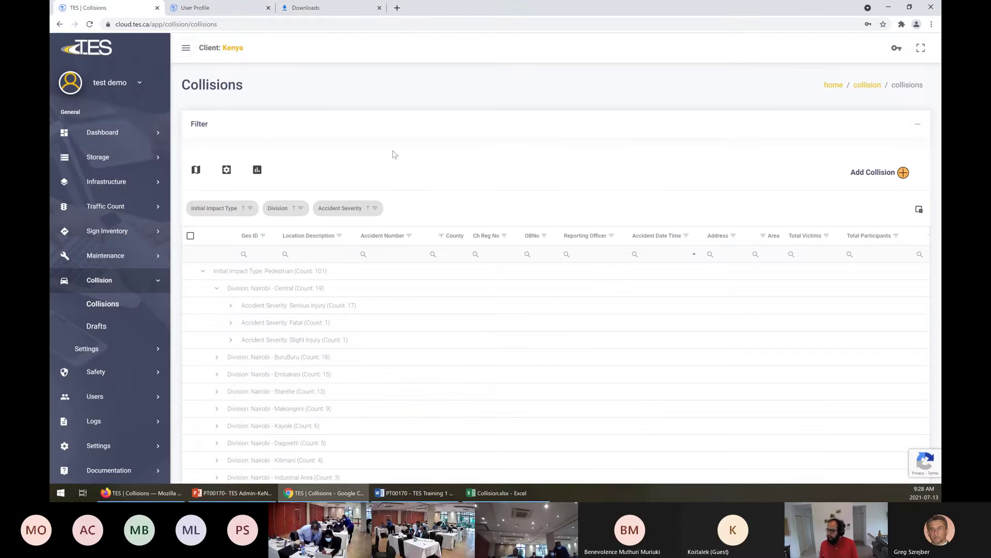
Remove the Accident Severity, Initial Impact Type and Division groupings from the collision list, and check the saved views in the Report Viewer Manager.
drag(341, 208, 369, 182)
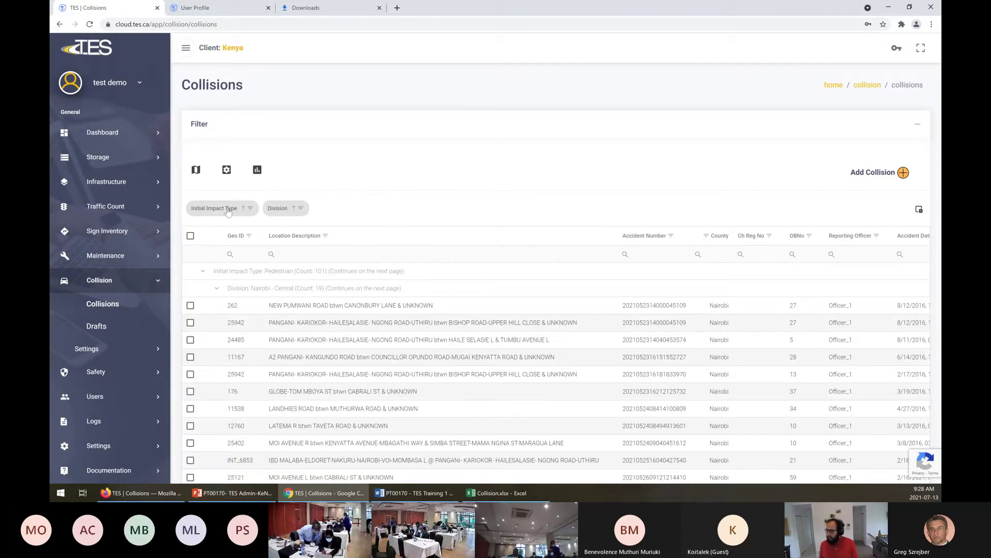
drag(219, 213, 353, 189)
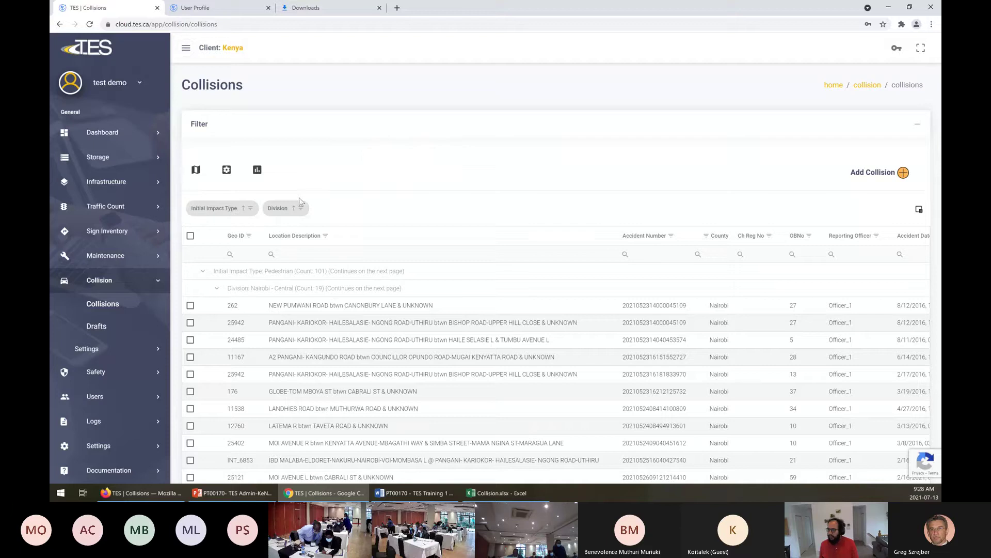
right_click(372, 209)
click(335, 211)
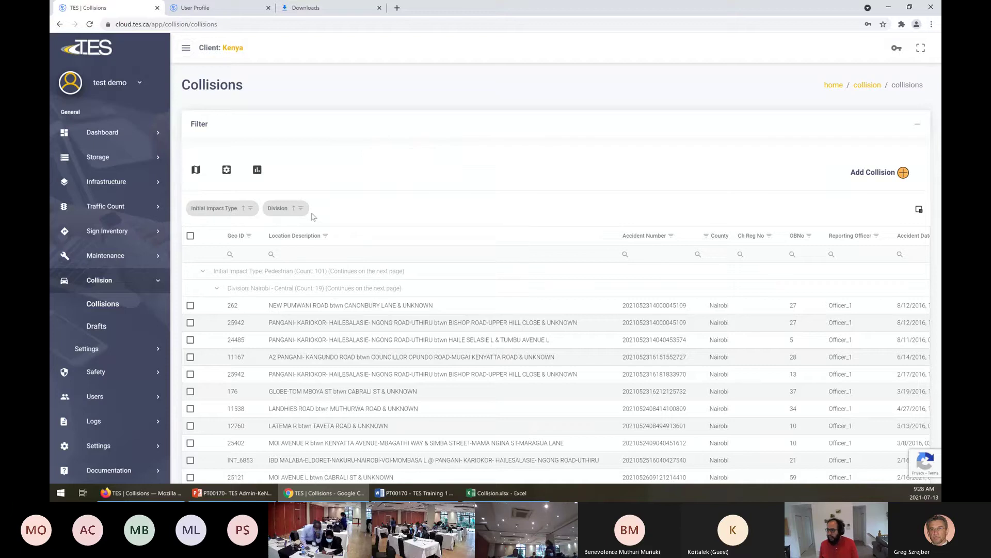
click(919, 209)
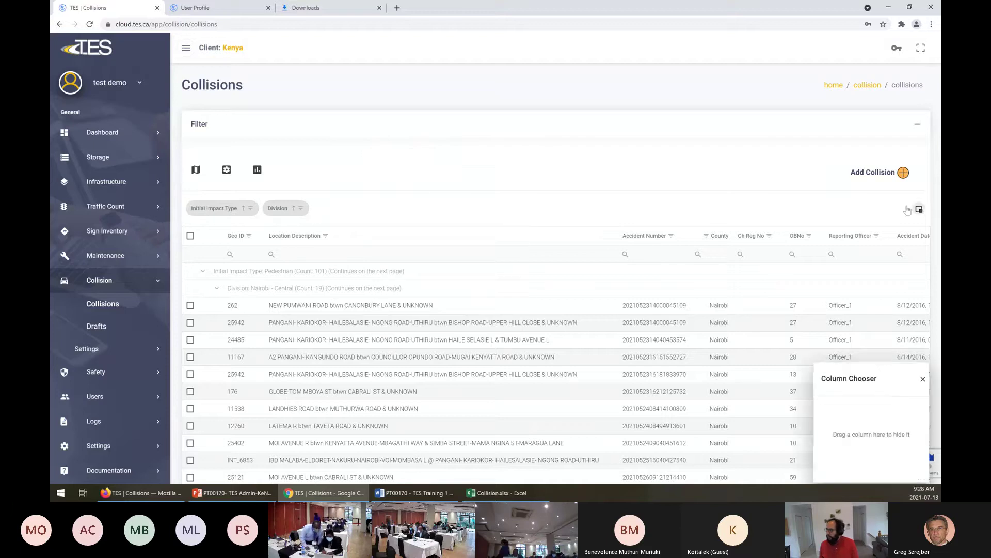
drag(280, 217, 319, 234)
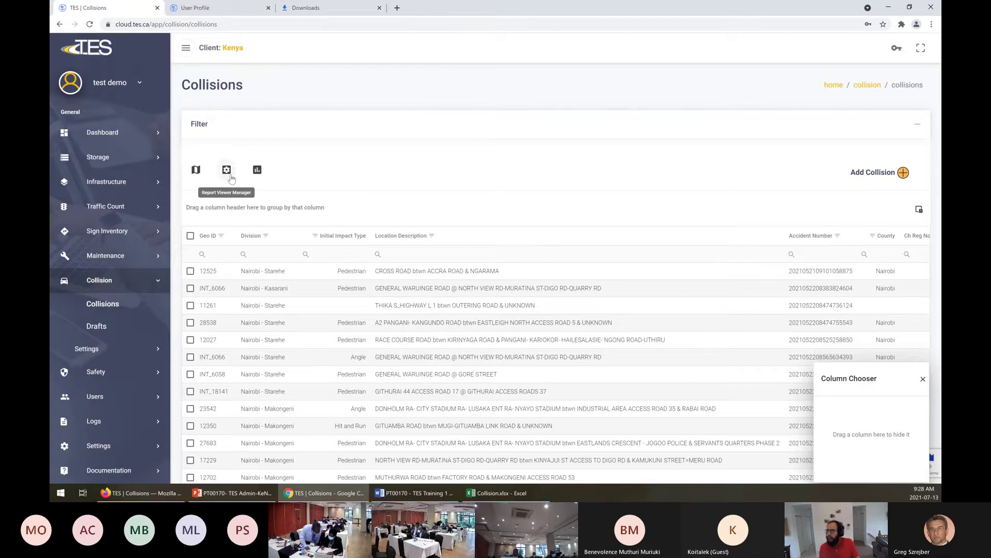
click(227, 171)
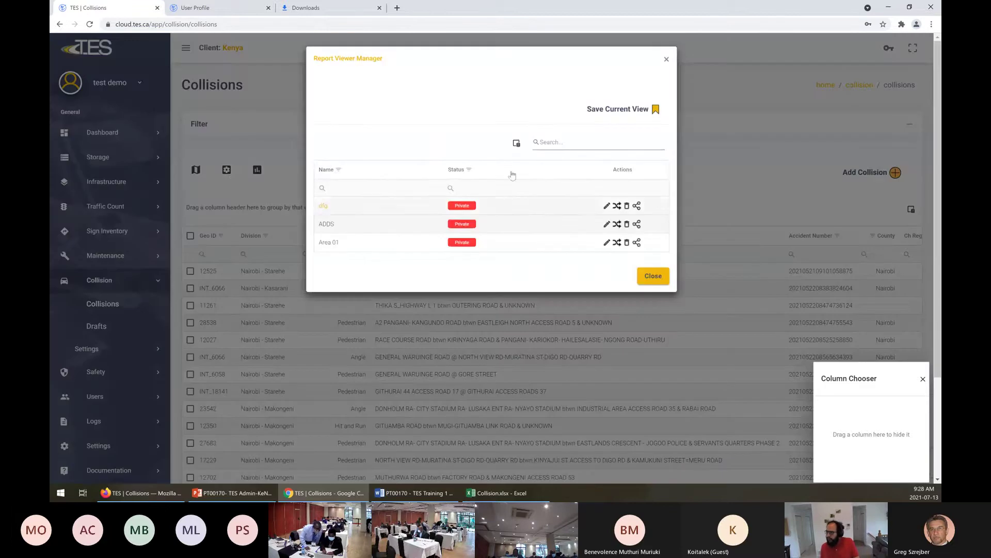
click(667, 60)
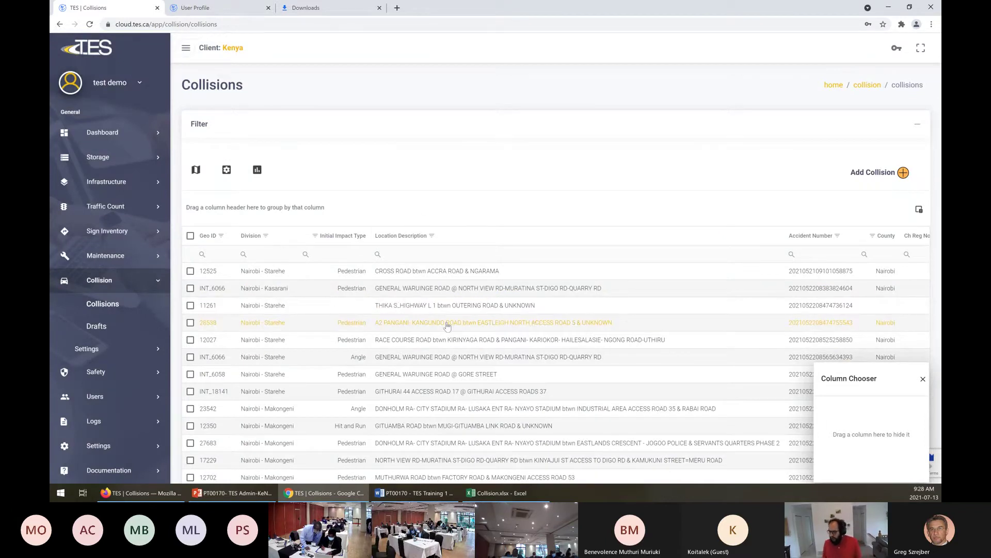
Filter the collision list to Geo IDs containing INT.
mouse_move(201, 257)
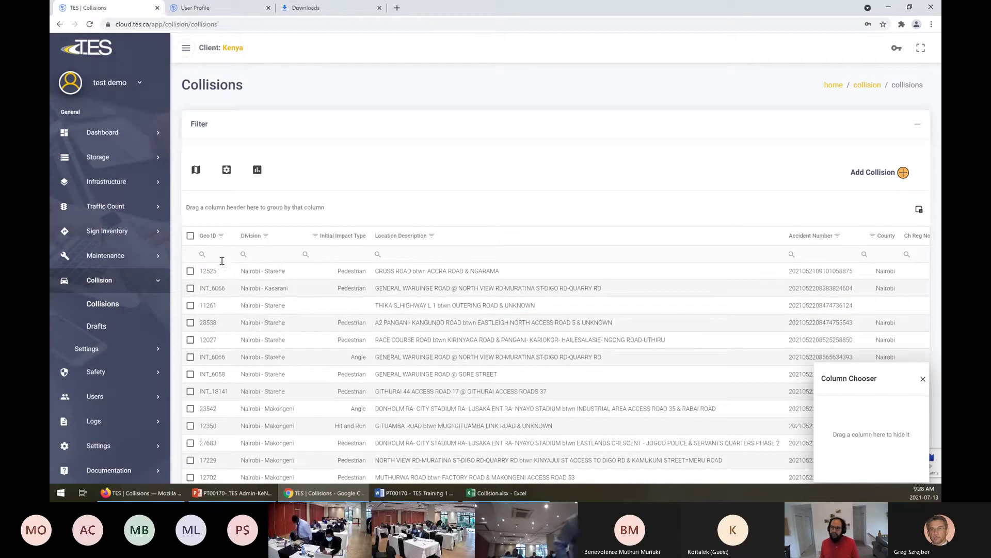
click(221, 258)
text(IHN)
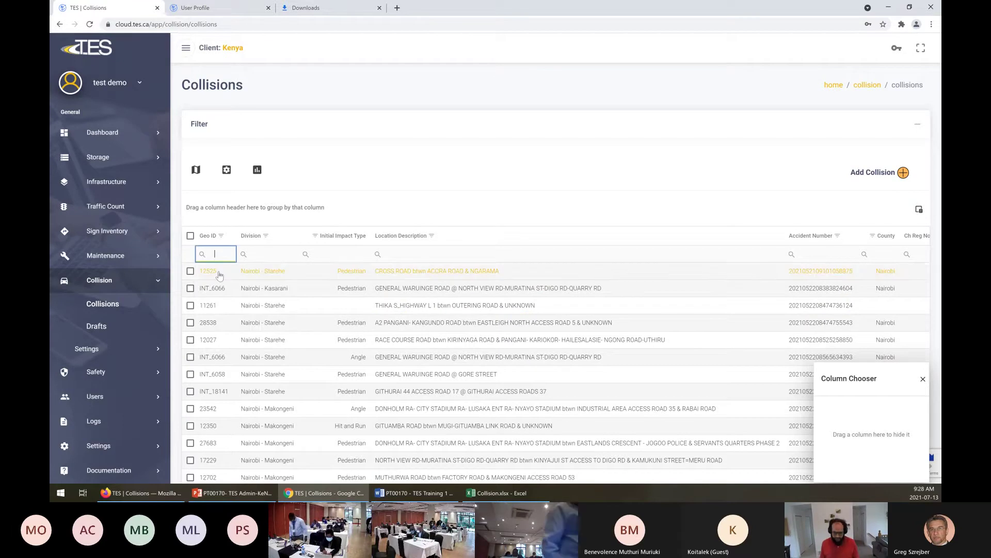
key(BackSpace)
key(BackSpace)
text(NT)
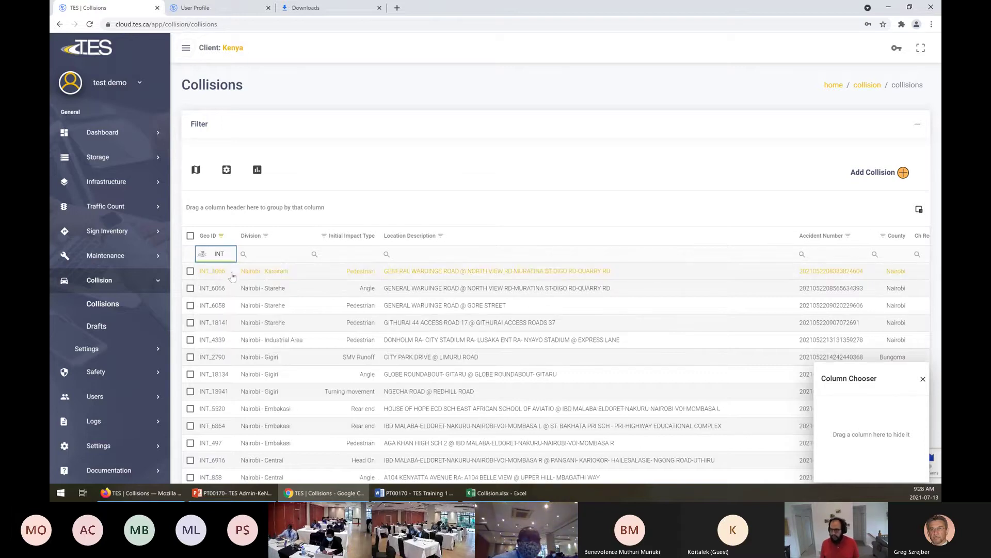
Look through the filtered intersection collisions down to the record count and the active filter condition.
scroll(261, 331, down, 3)
scroll(232, 284, down, 1)
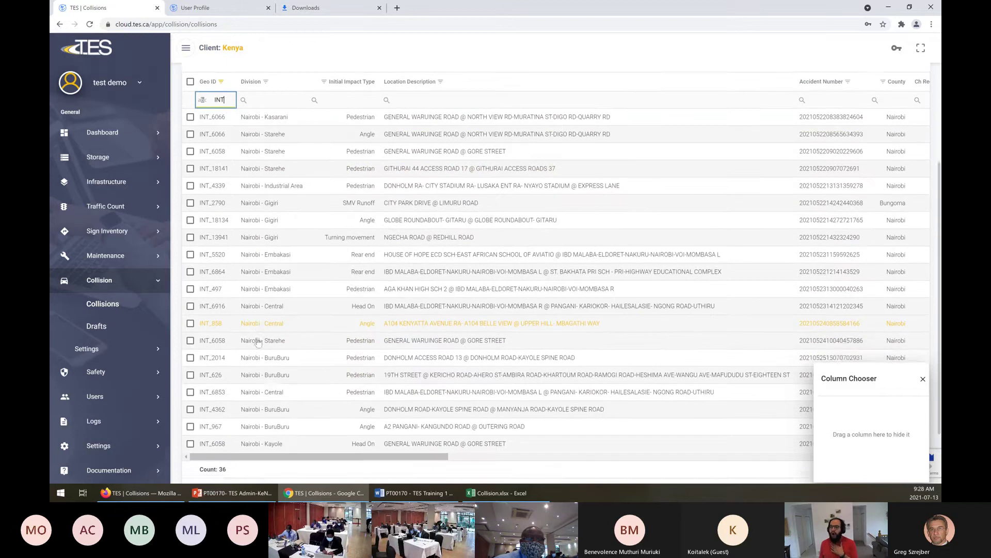
scroll(203, 231, up, 1)
scroll(203, 231, up, 1)
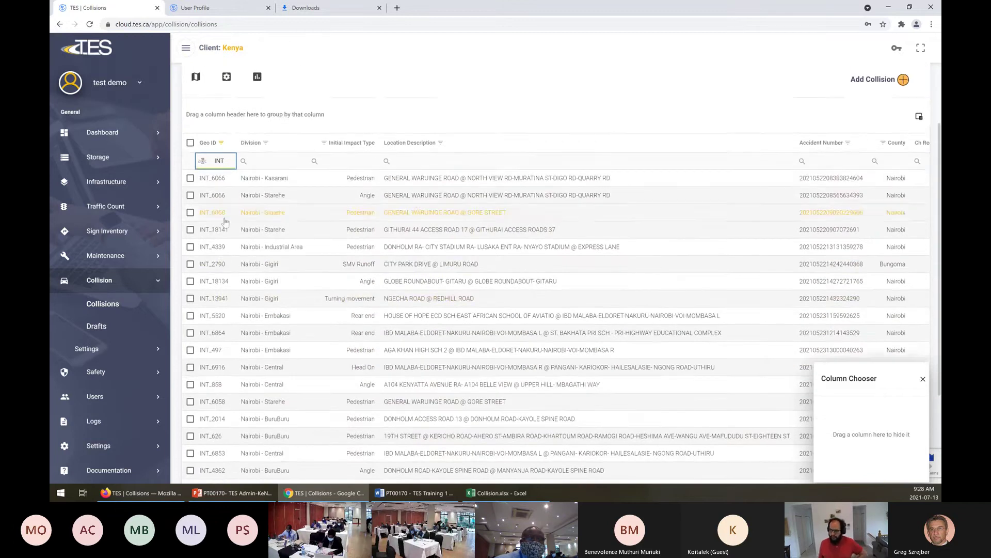
scroll(233, 331, down, 3)
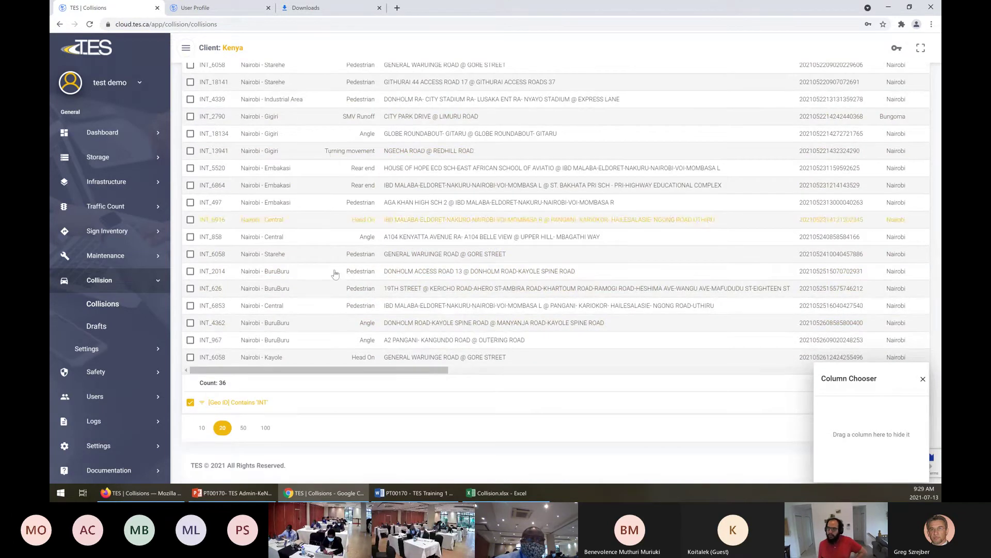
scroll(247, 341, up, 1)
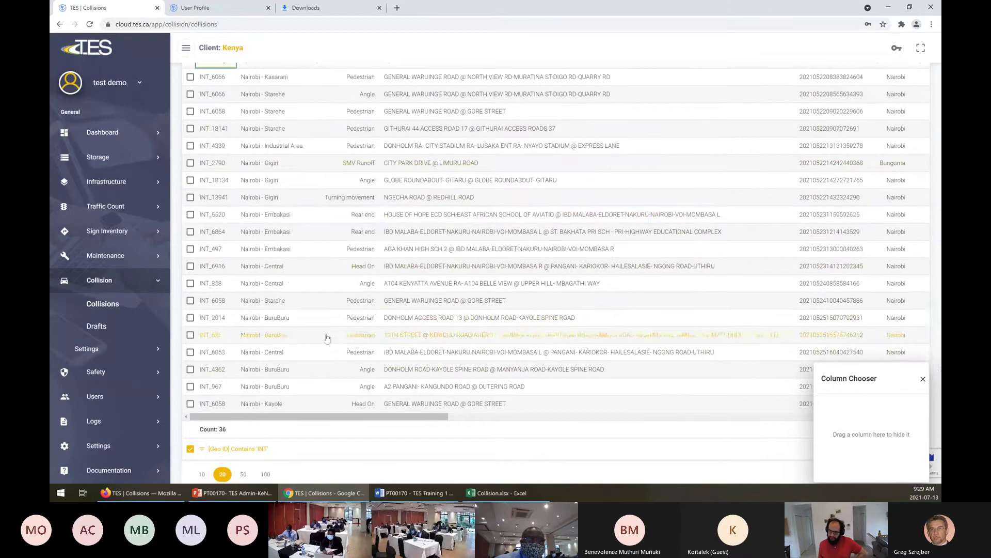
scroll(299, 341, up, 3)
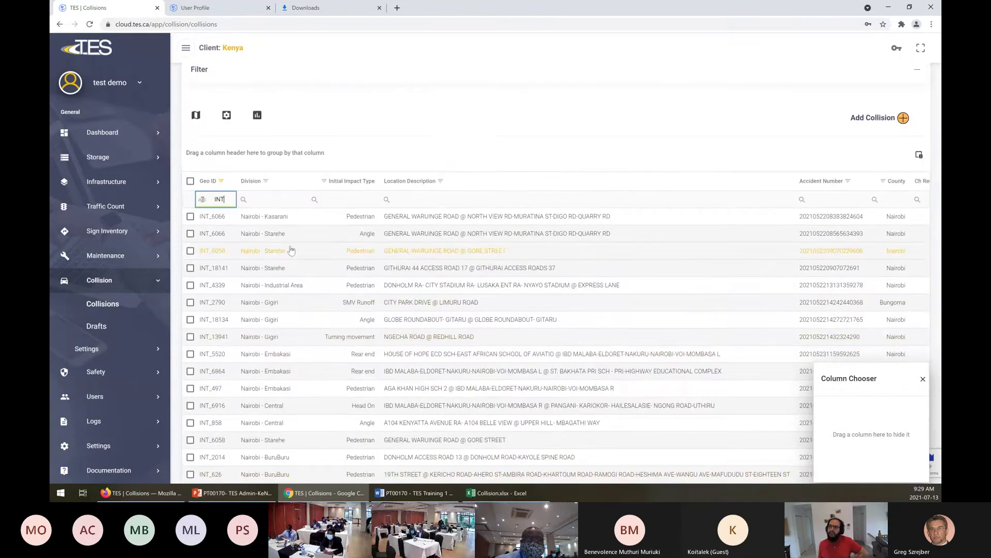
Select all the filtered intersection collisions and generate a Chart Report for them.
click(190, 181)
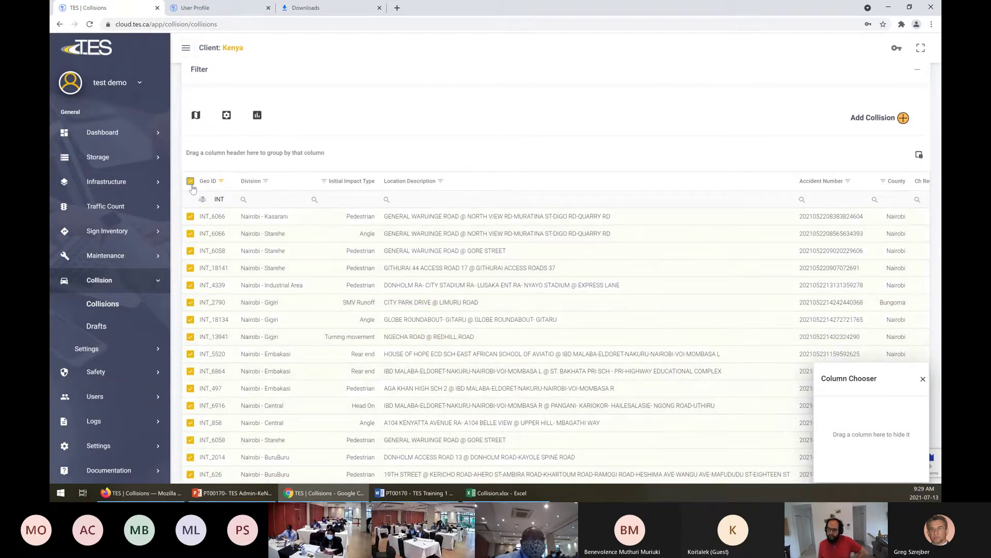
click(258, 116)
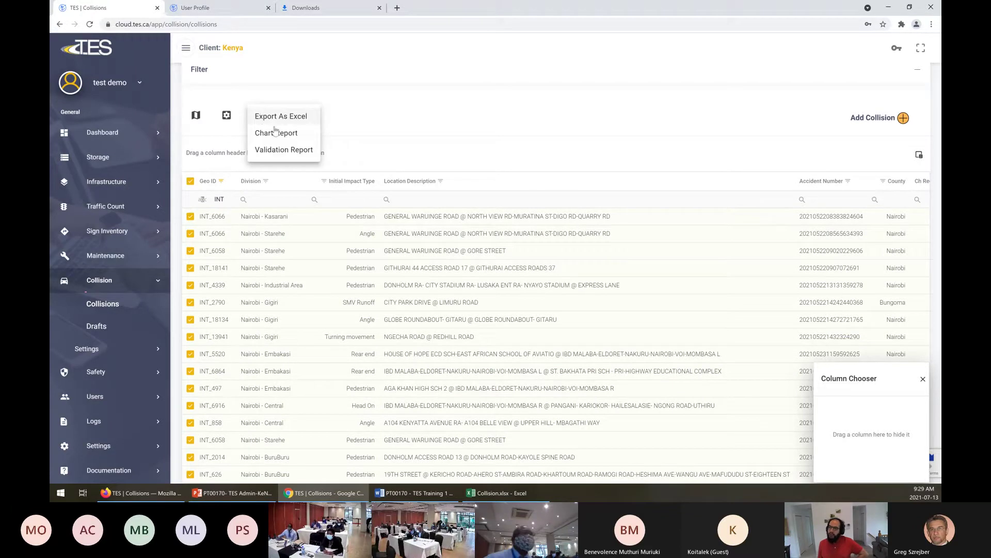
click(275, 134)
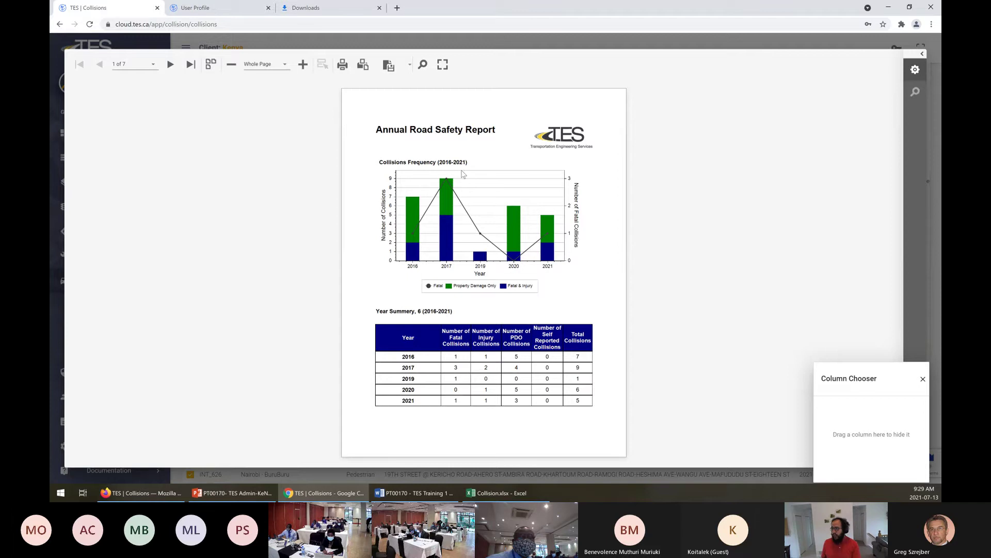
Switch back to the Collisions questions in the Word training document.
click(515, 495)
click(515, 495)
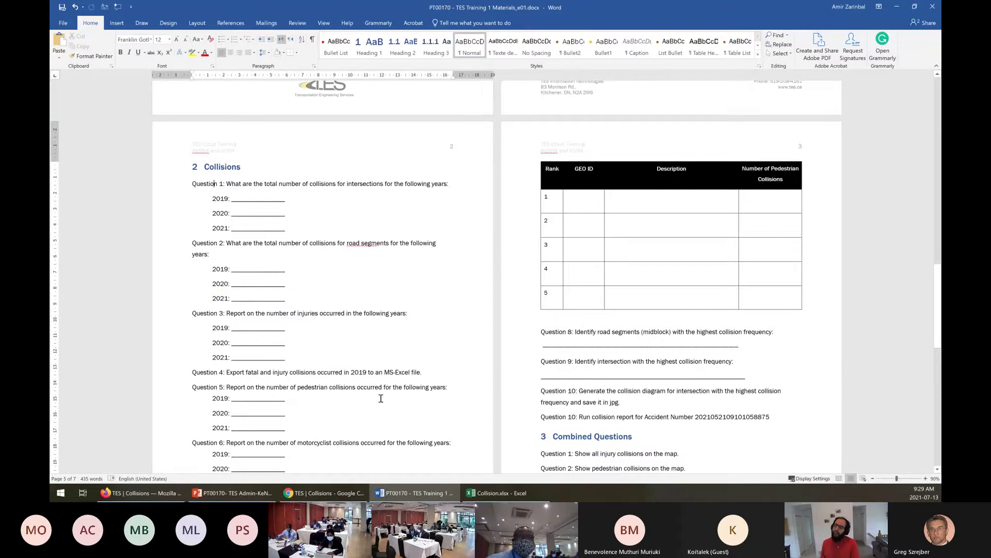
Switch back to the TES Collisions page in Chrome and close the Annual Road Safety Report and the report options.
click(325, 492)
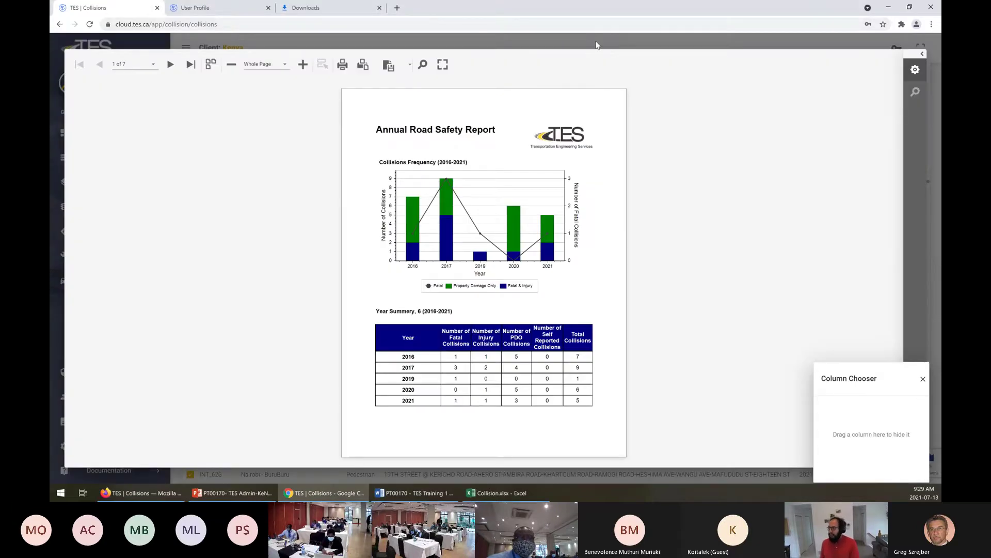
key(Escape)
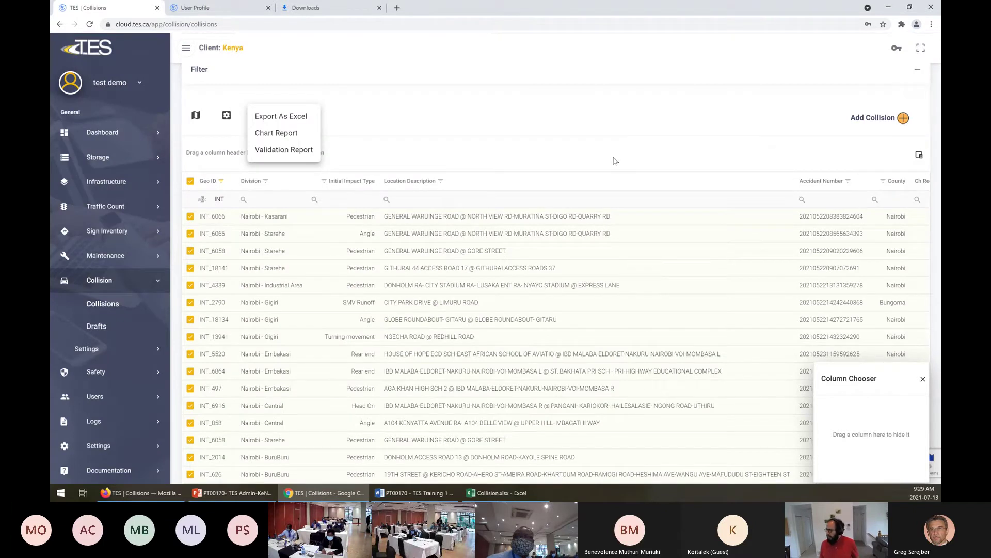
click(296, 98)
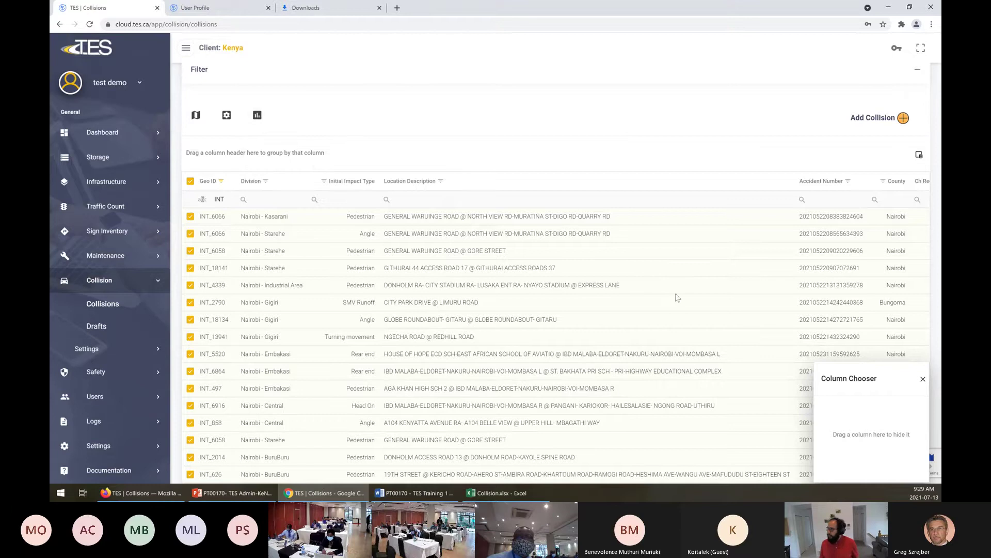
Filter the intersection collisions by Accident Date Time to 2019, 2020 and 2021, and check the active filter condition below the list.
scroll(678, 301, right, 3)
scroll(678, 301, right, 5)
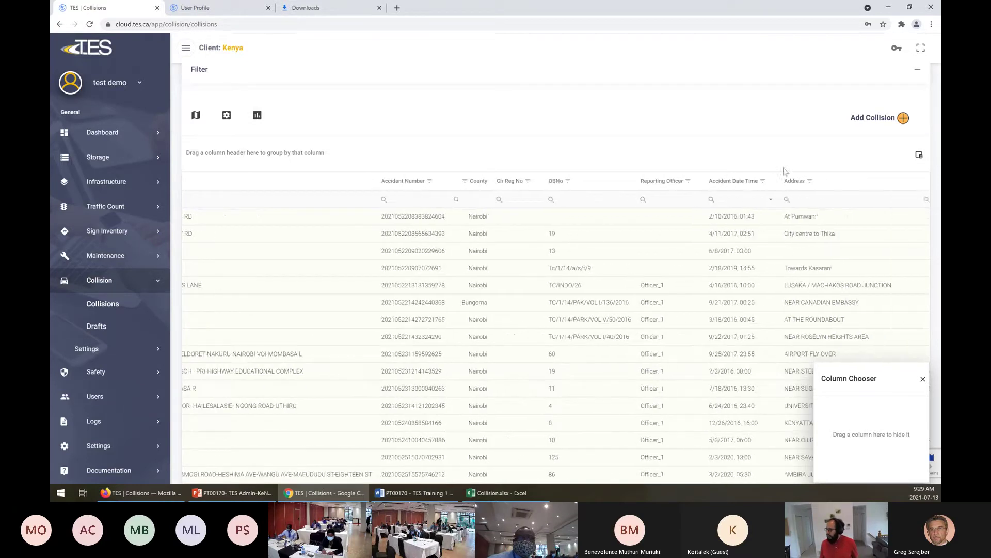
click(766, 182)
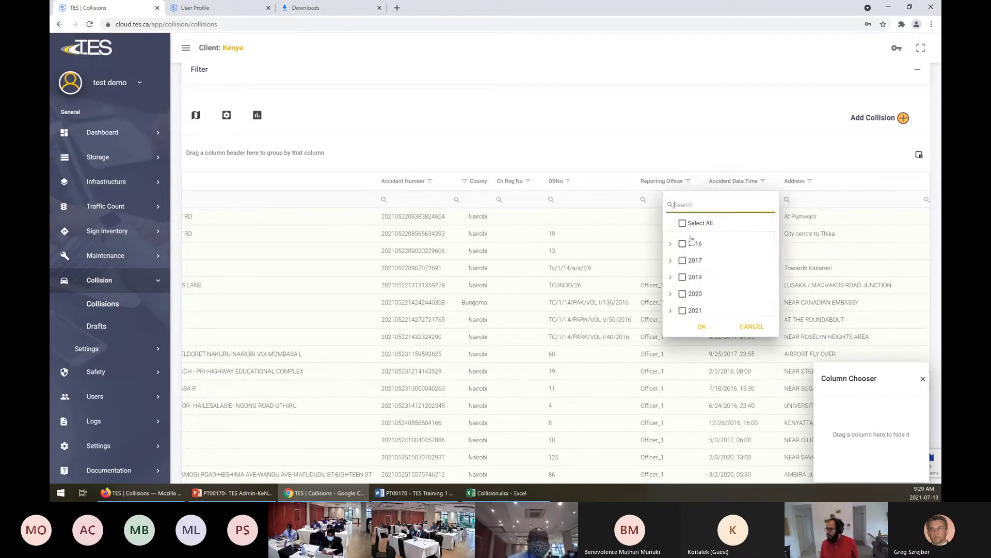
click(682, 278)
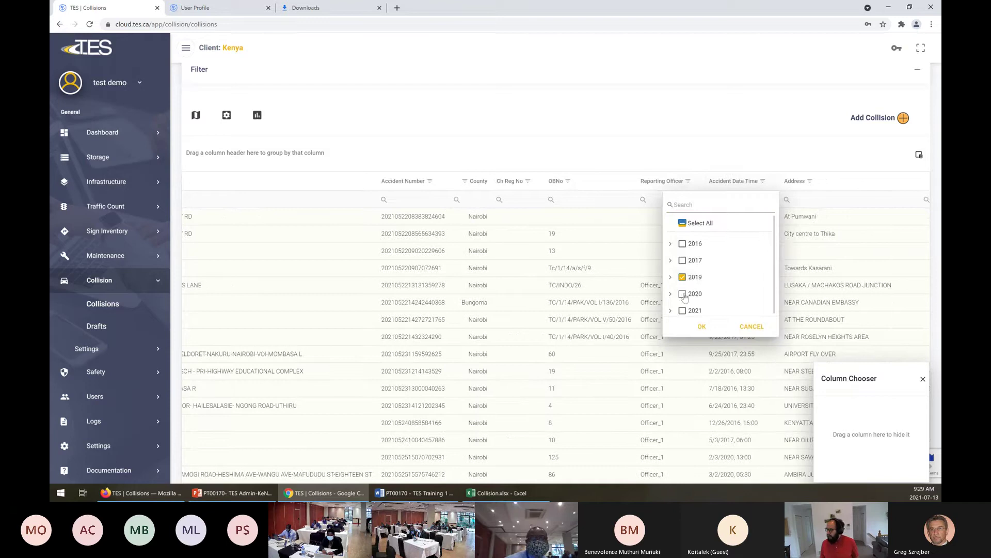
click(683, 293)
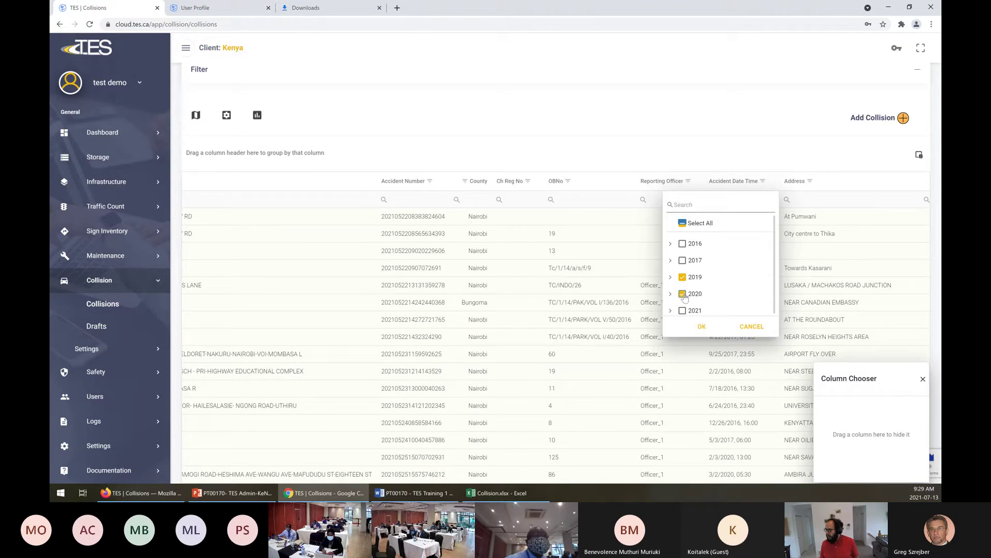
click(708, 331)
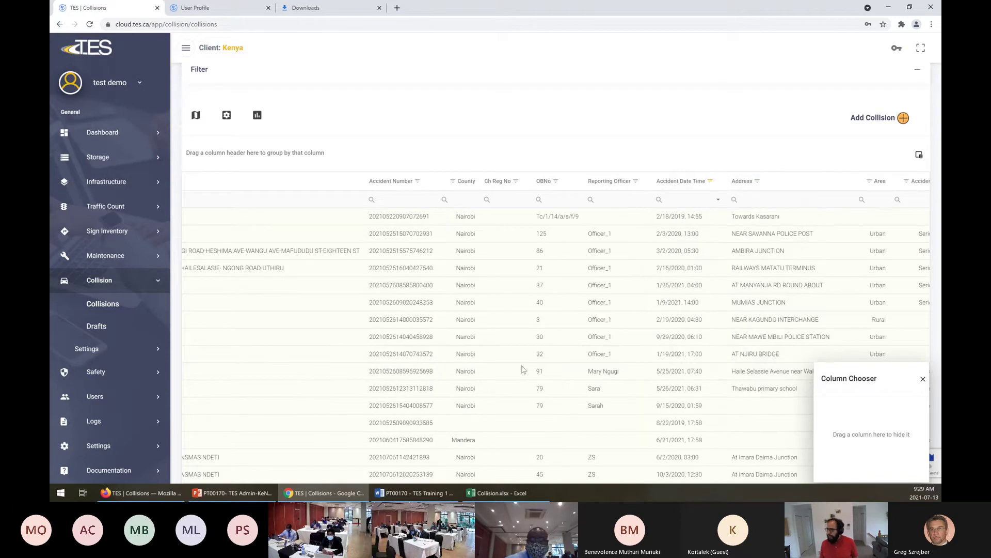
scroll(522, 369, left, 8)
scroll(388, 224, down, 3)
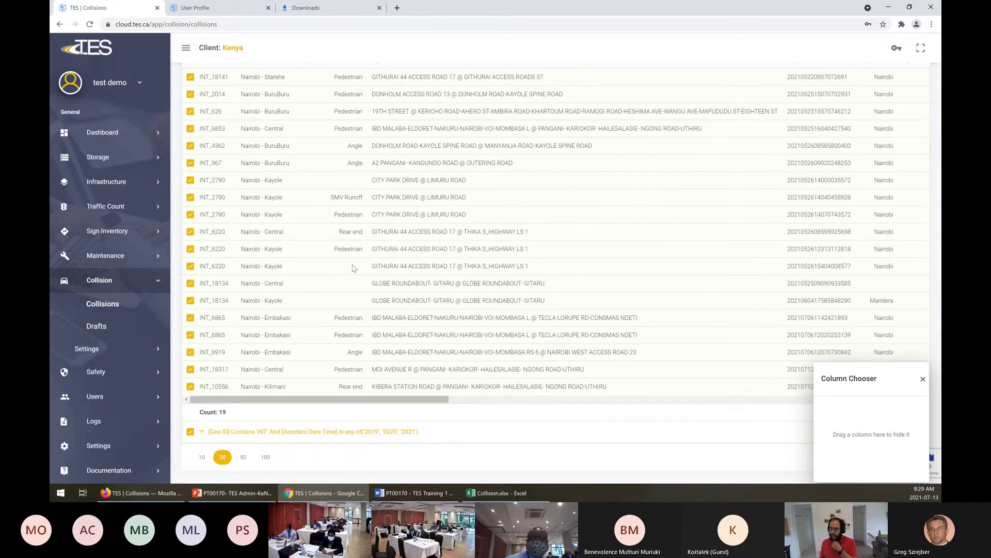
Generate a Chart Report for the selected intersection collisions from 2019 to 2021.
scroll(353, 268, up, 3)
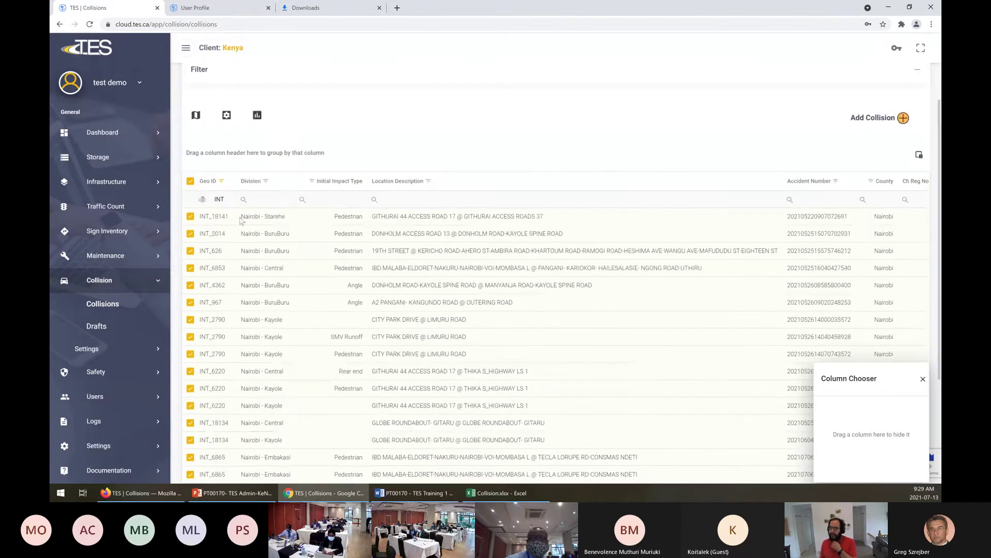
click(258, 119)
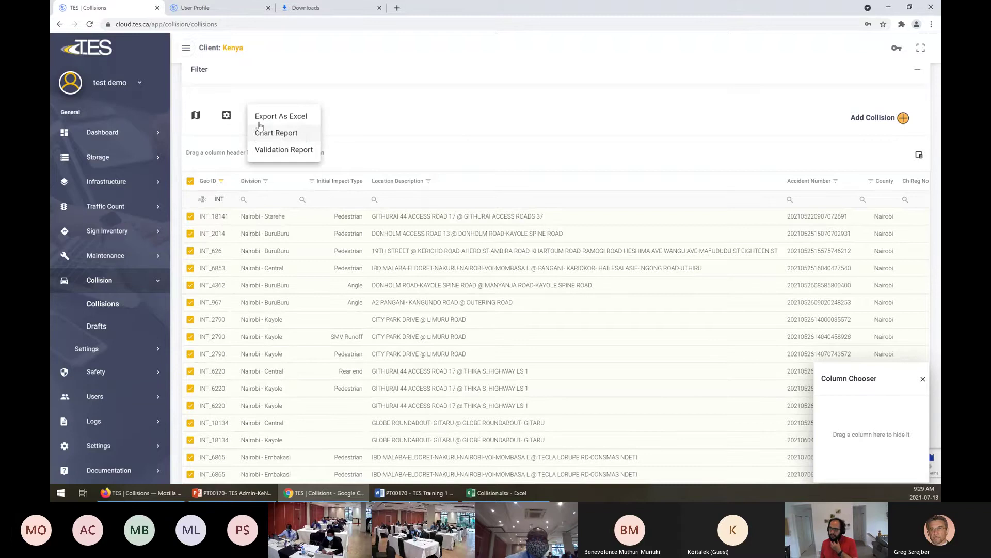
click(281, 134)
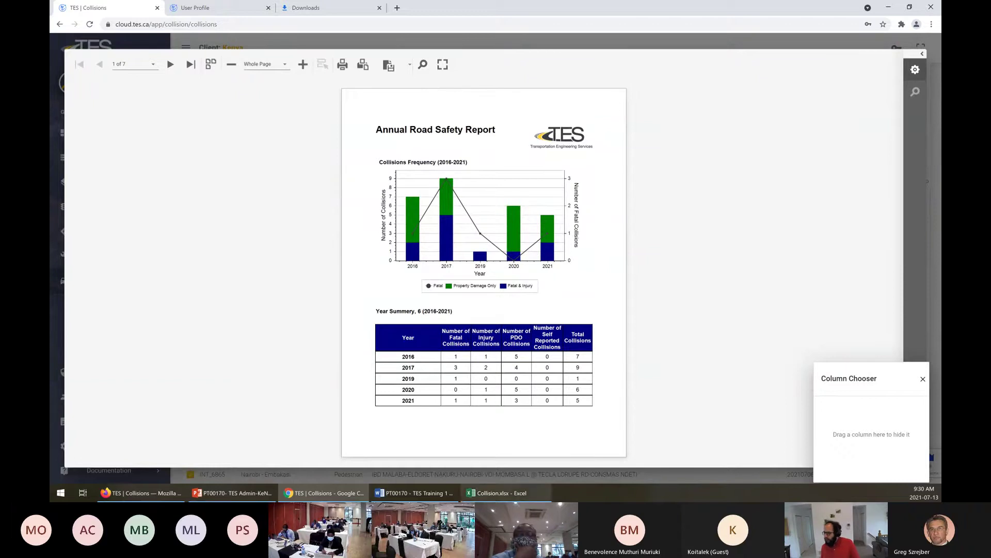
View the Collision.xlsx workbook in Excel alongside the Collisions questions in the Word training document.
click(502, 493)
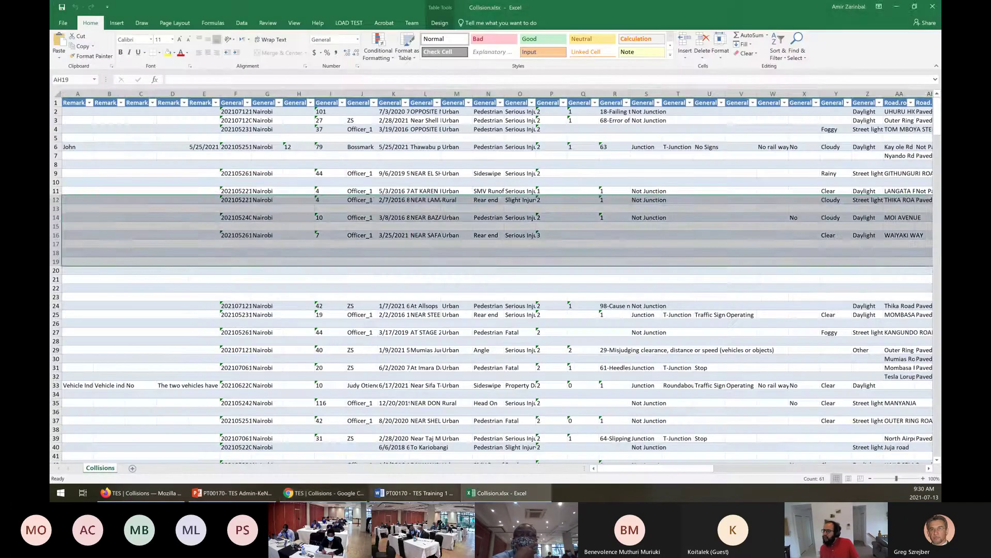
click(414, 493)
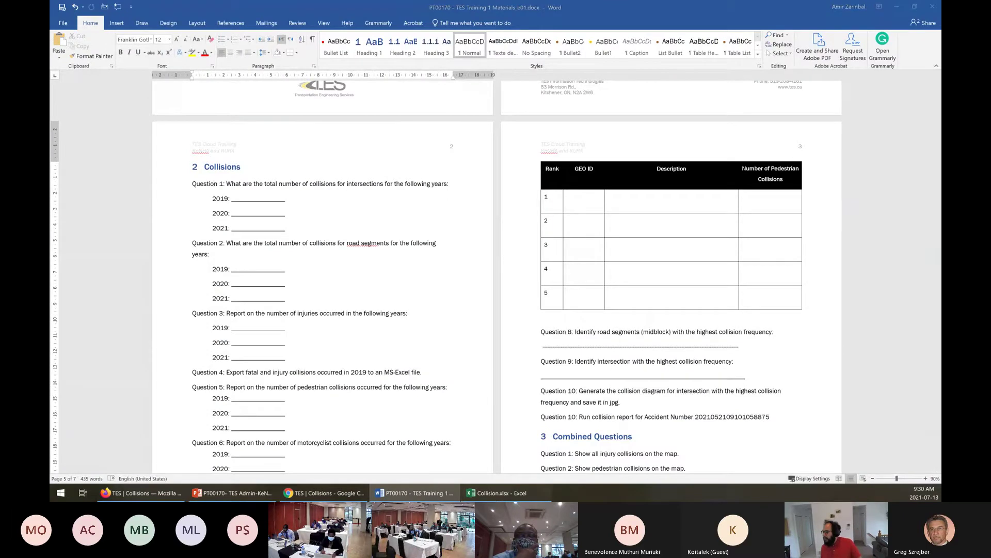
click(502, 493)
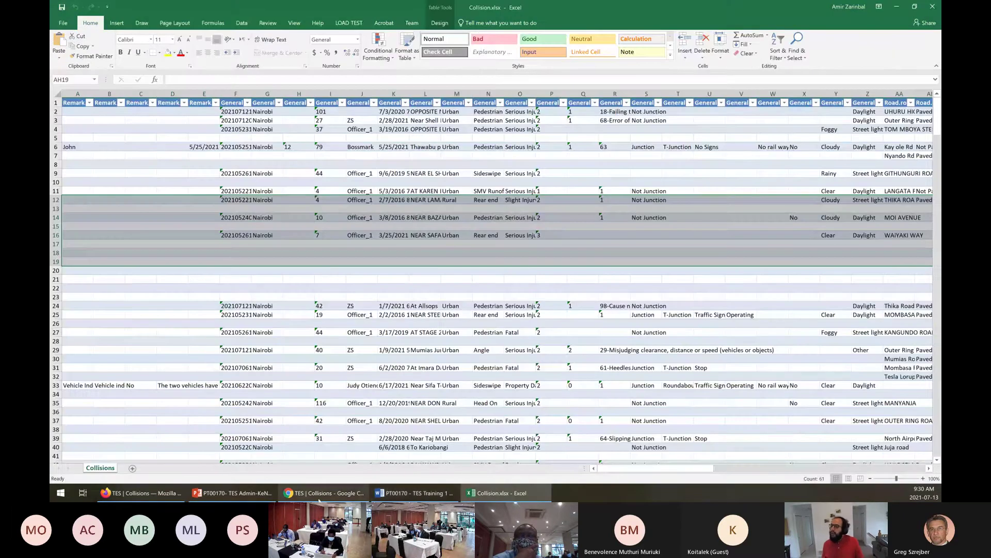
Return to the TES chart report in Chrome and close it to get back to the filtered collision list.
click(319, 496)
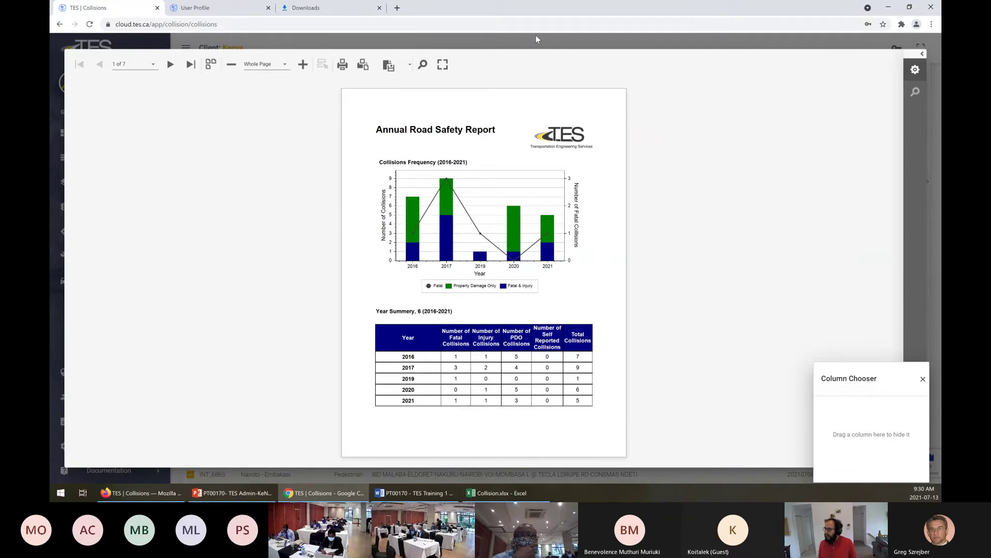
key(Escape)
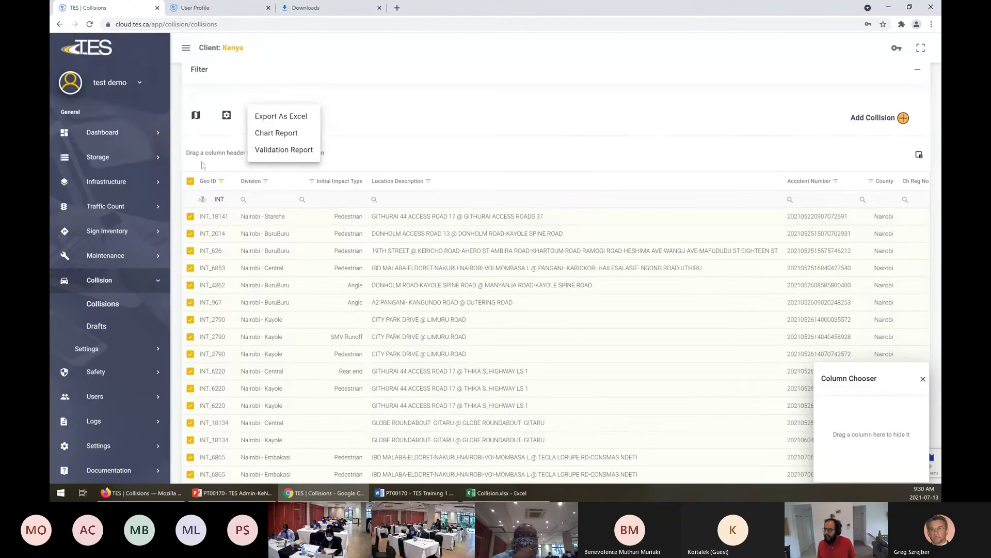
Close the column chooser and clear the Geo ID and accident date filters from the collisions list.
click(243, 206)
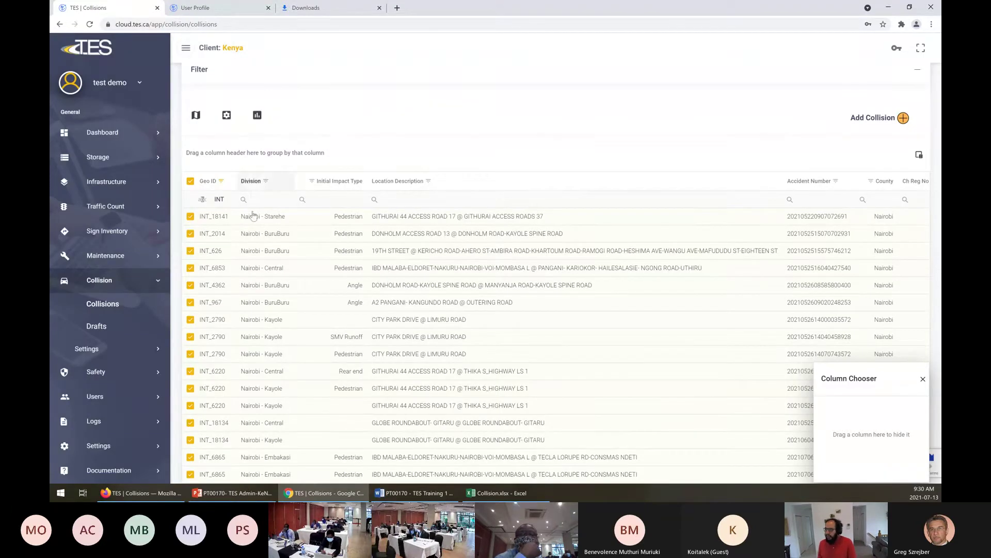
scroll(236, 209, down, 3)
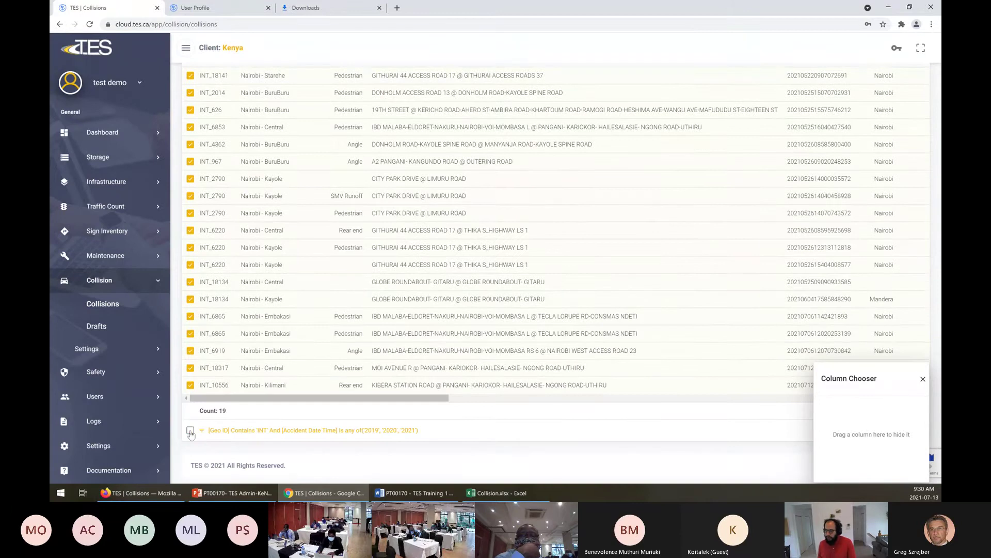
click(190, 431)
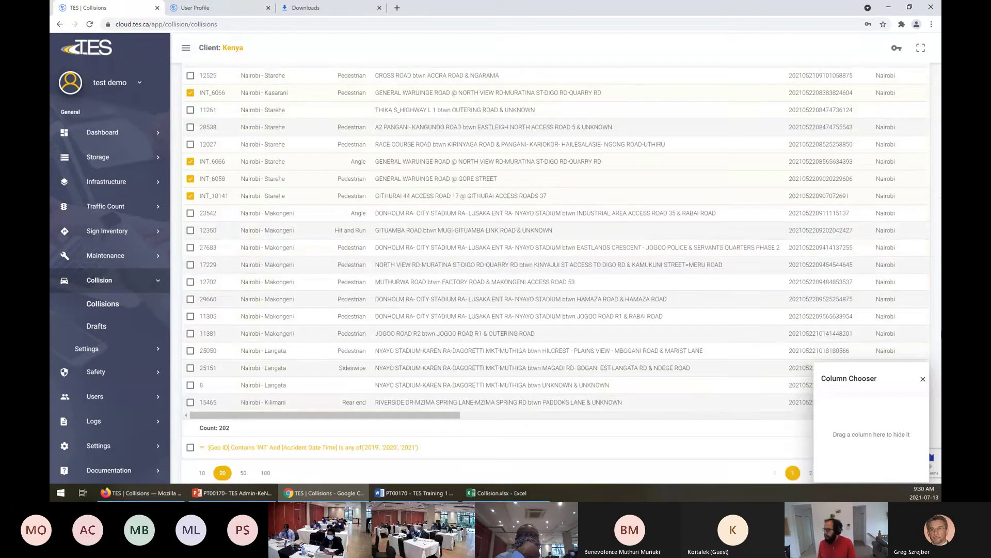
click(923, 379)
click(918, 447)
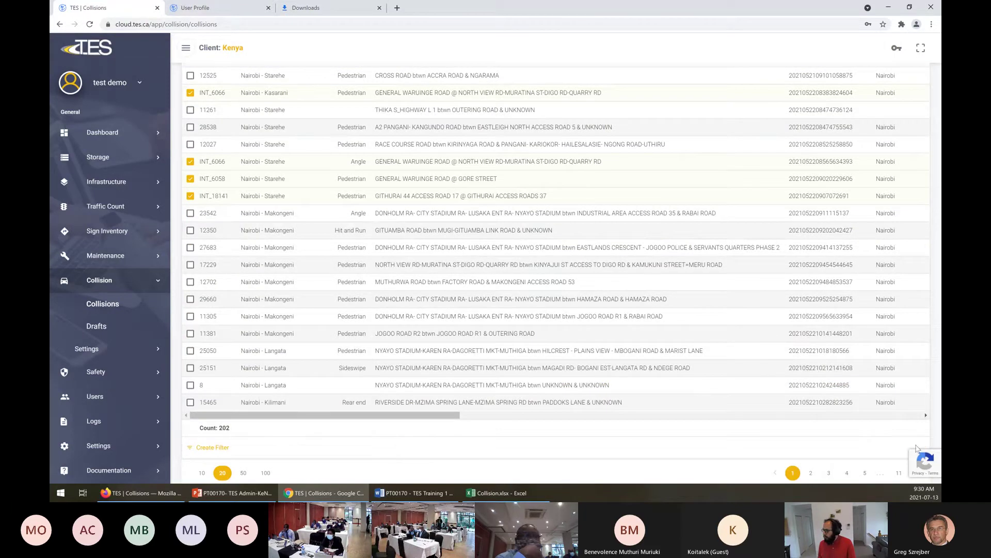
Deselect all collision records and filter the Geo ID column by INT.
scroll(232, 362, up, 4)
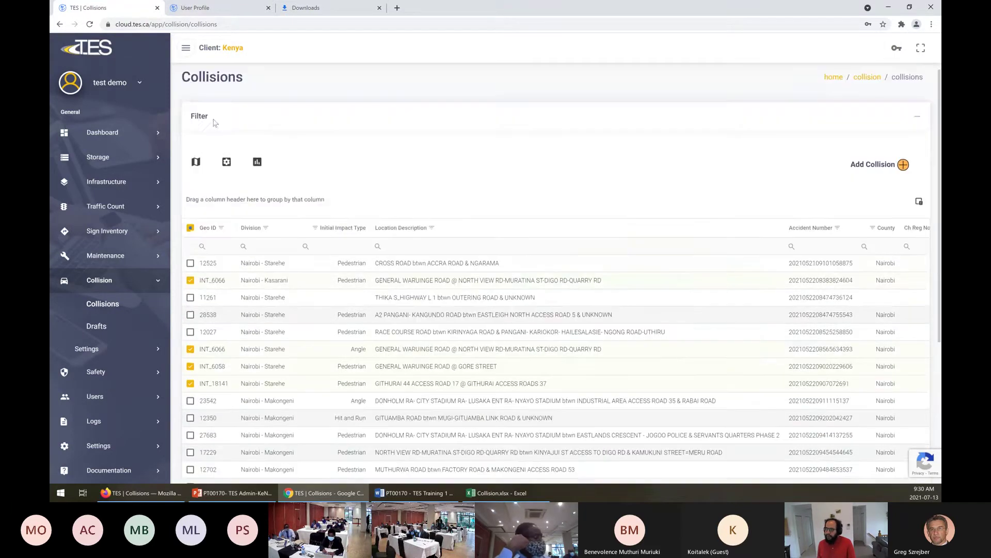
click(191, 235)
click(190, 236)
click(217, 253)
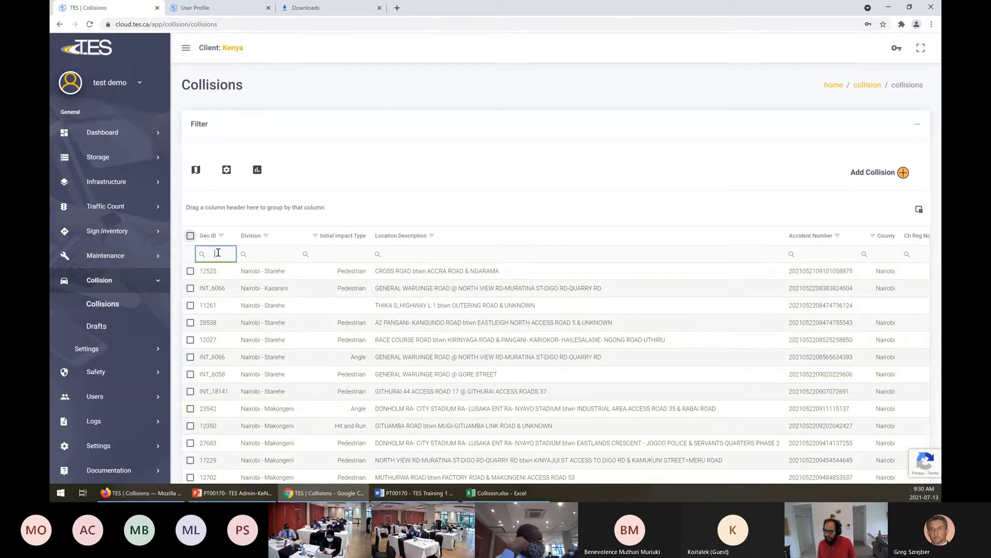
mouse_move(207, 258)
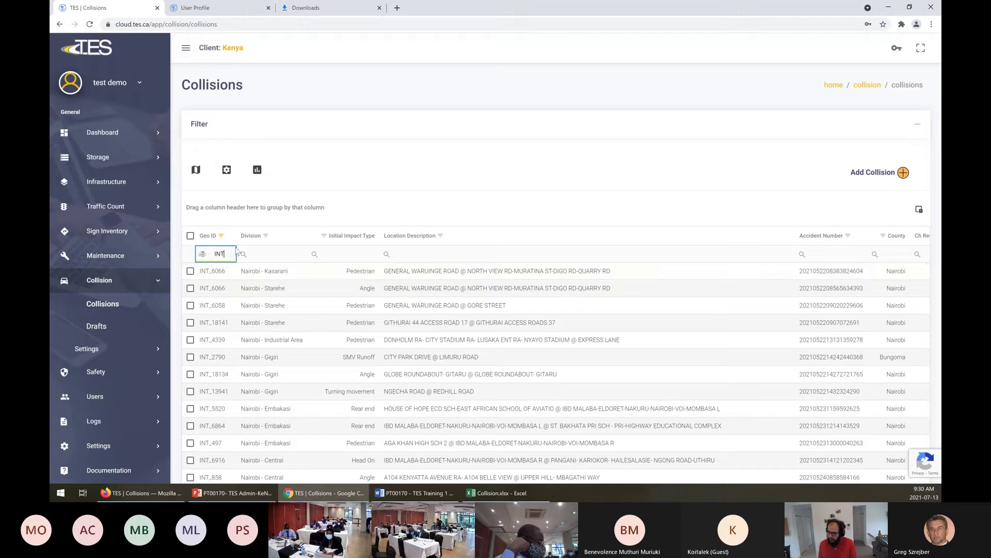
Select all the filtered intersection collisions and generate their Chart Report.
click(190, 236)
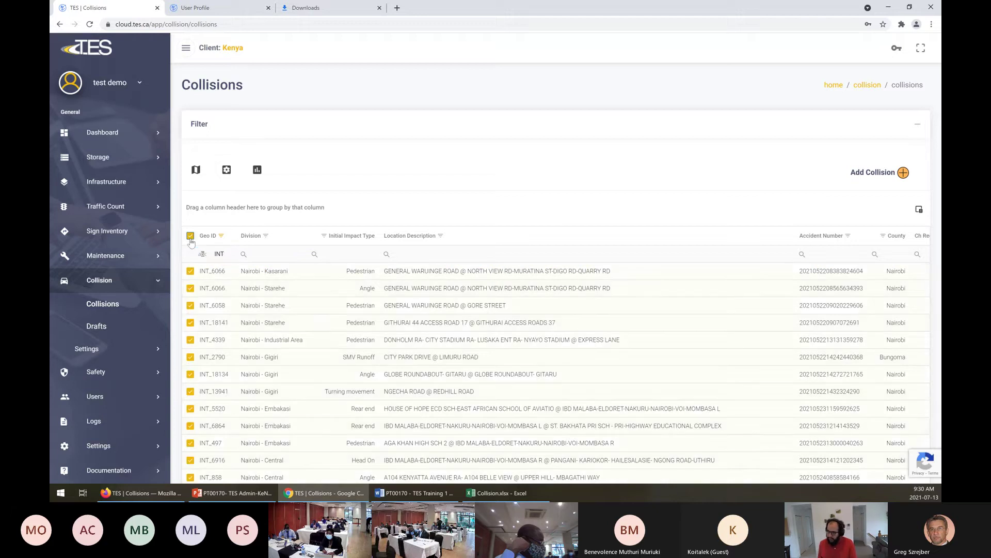
click(258, 170)
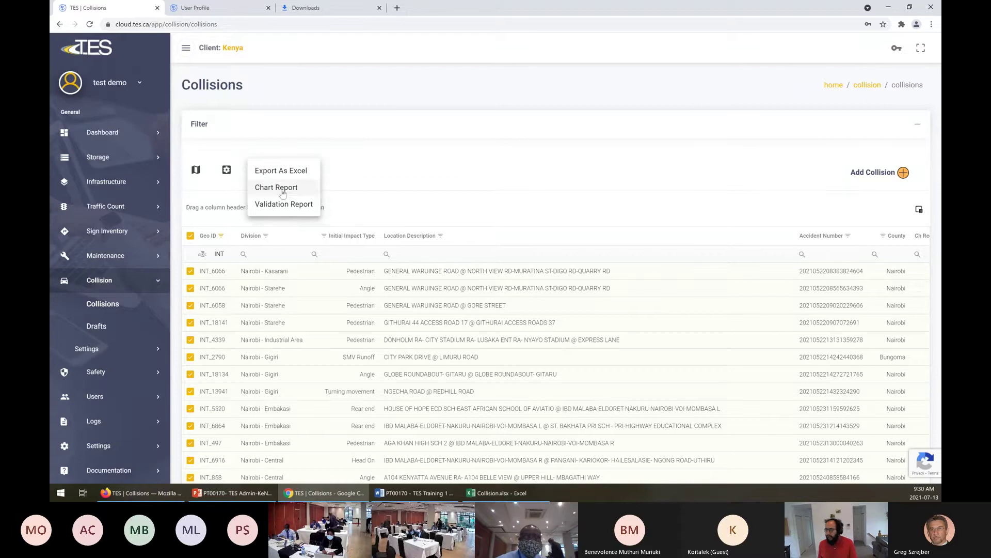
click(282, 189)
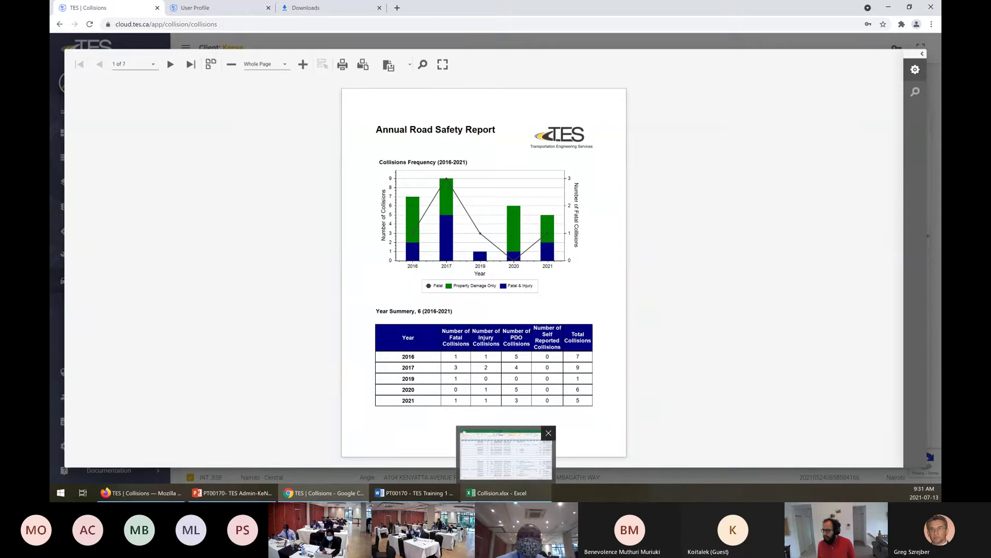
Switch to the Word training document and enter 1 as the 2019 answer to Collisions Question 1.
click(498, 492)
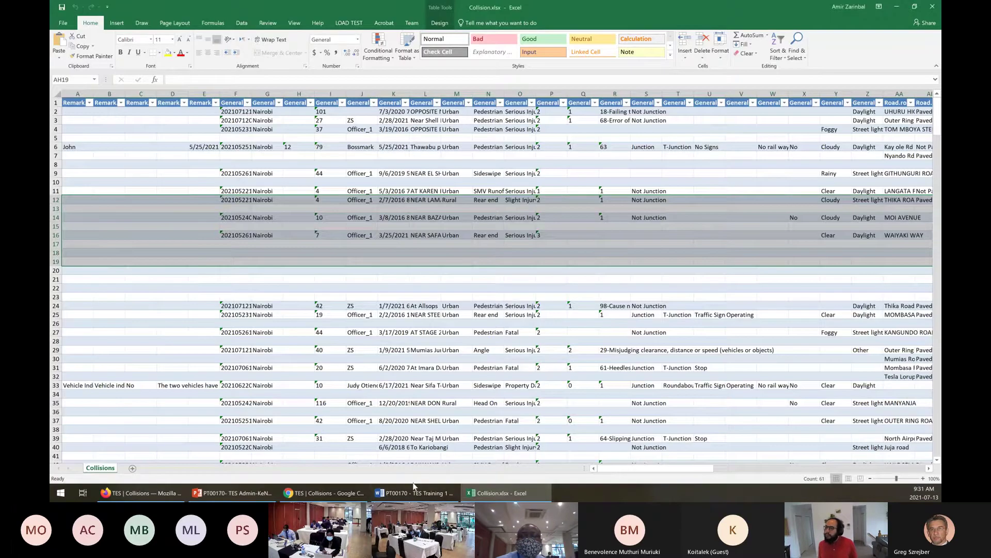
click(412, 489)
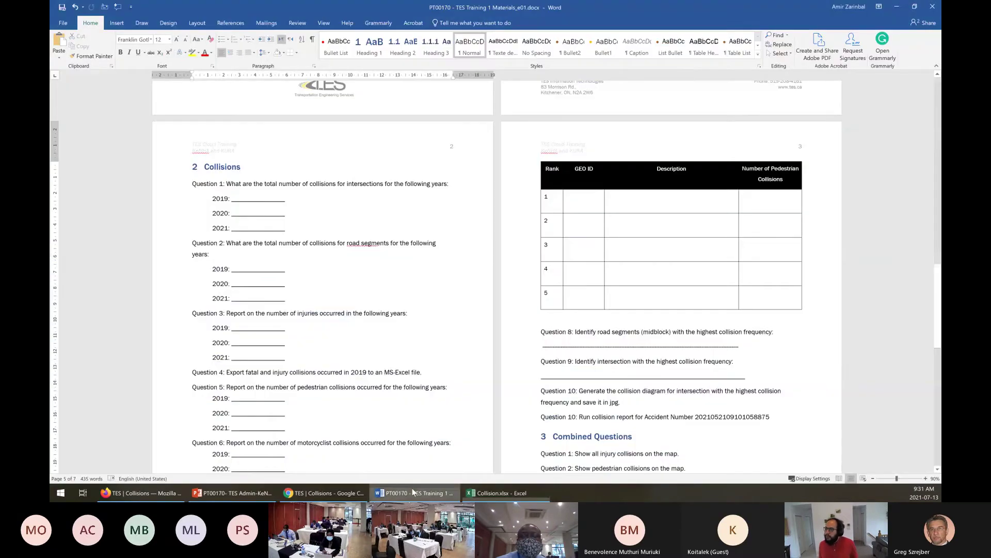
click(245, 198)
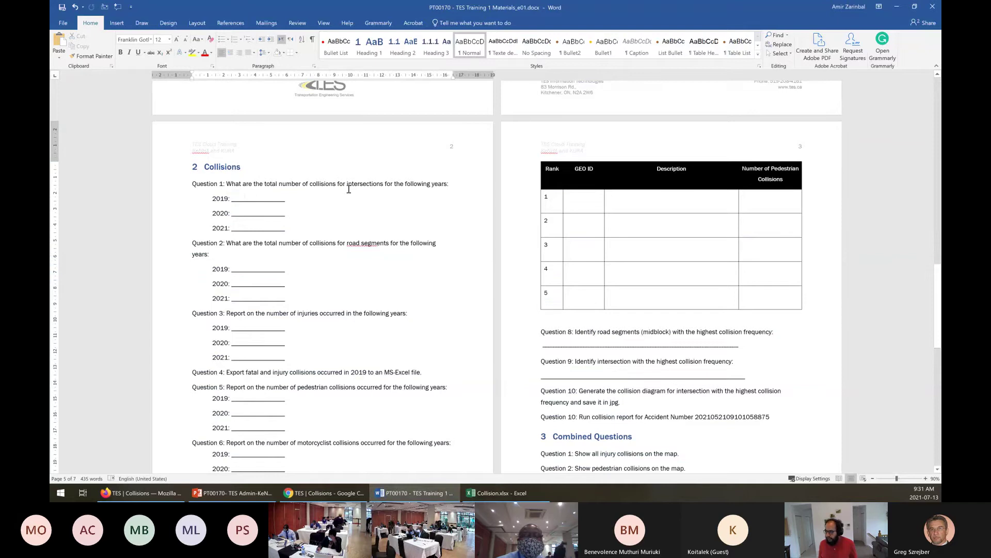
text(1)
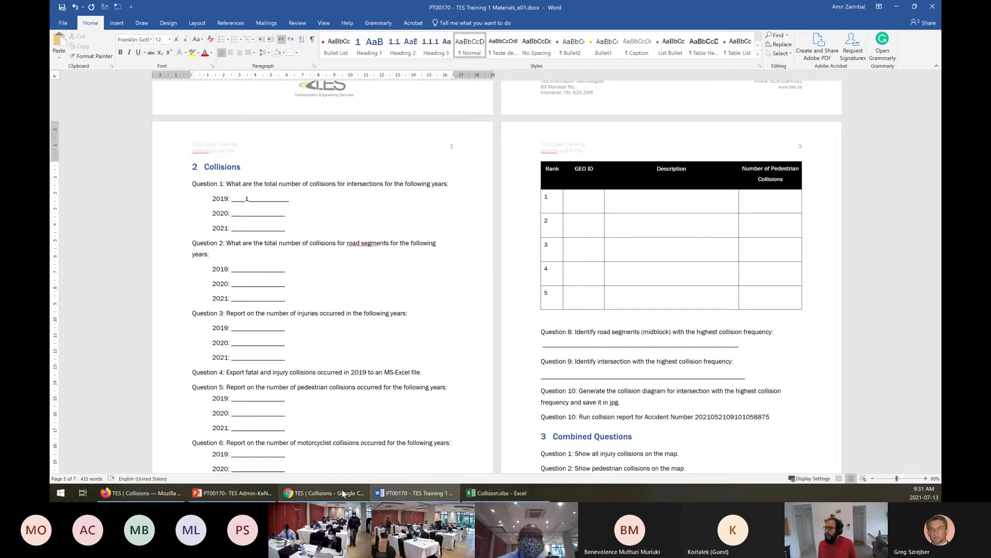
Check the 2020 total in the Chrome report and enter 6 as the 2020 answer to Question 1 in Word.
click(324, 493)
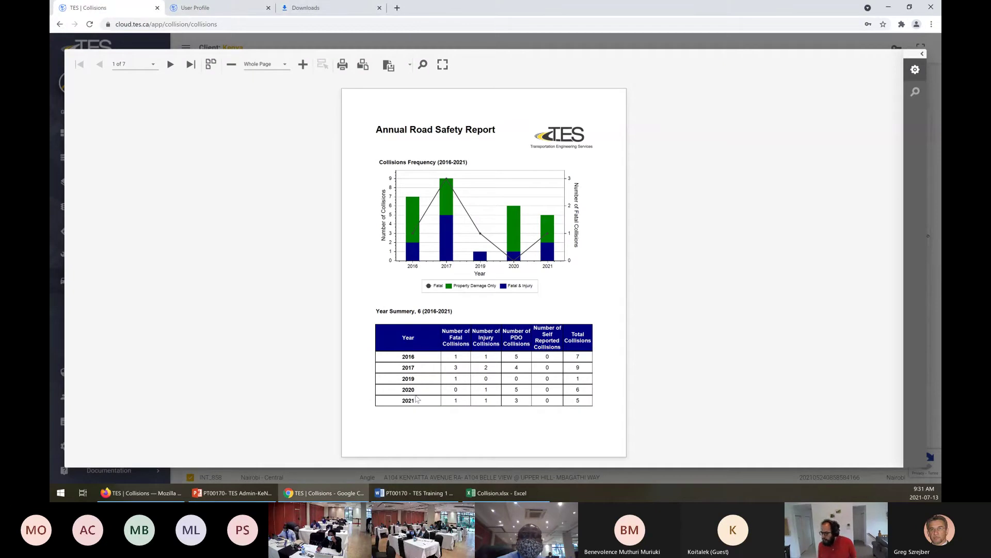
click(497, 493)
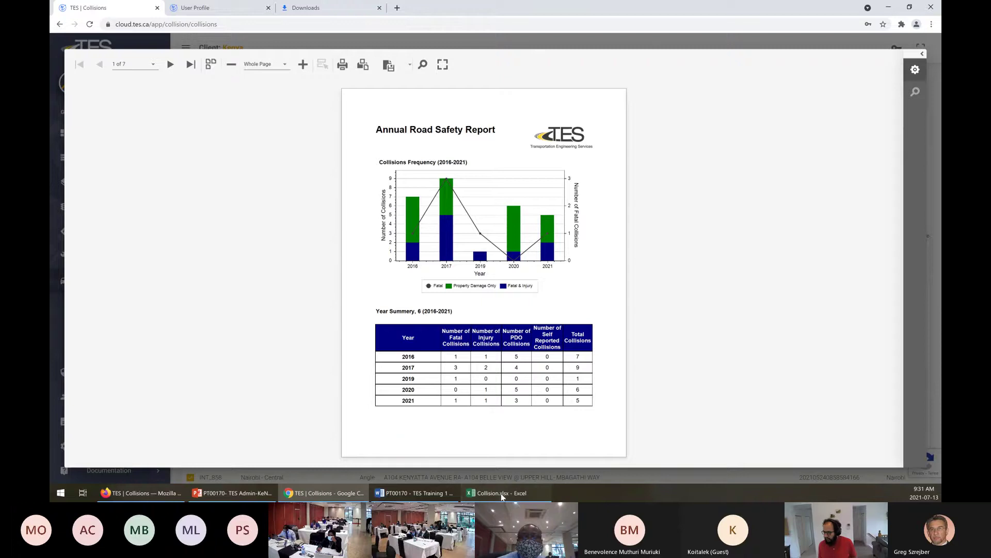
key(alt+Tab)
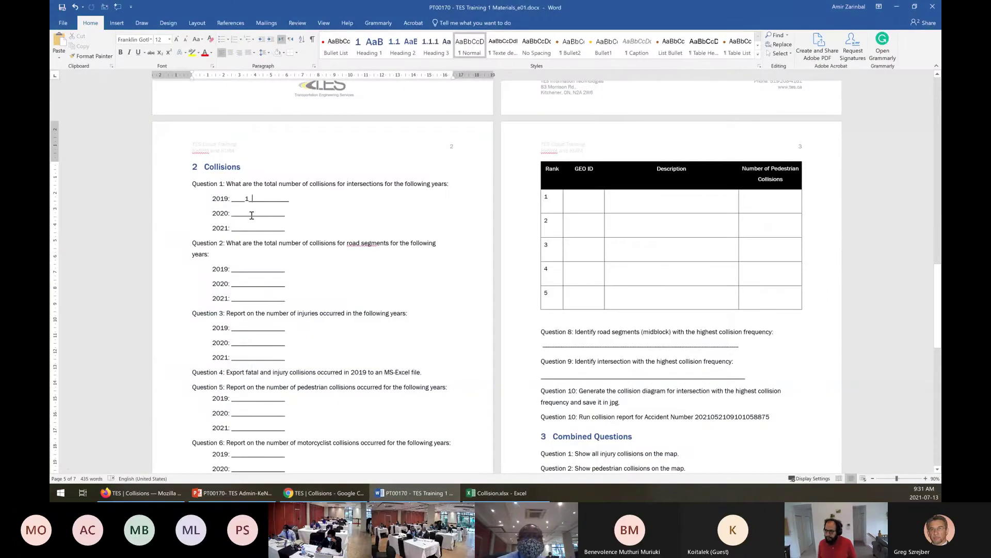
click(252, 213)
text(6)
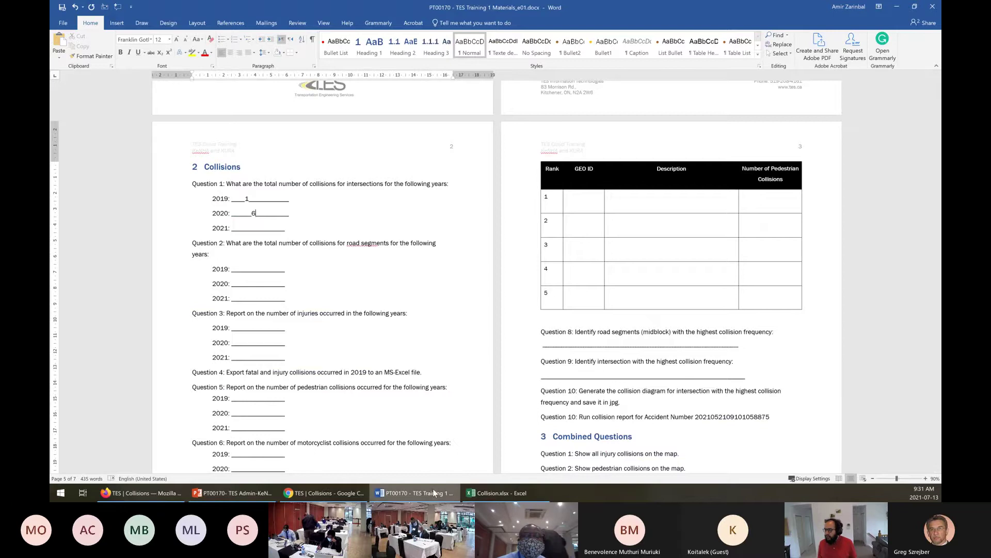
Check the 2021 total in the Chrome report and enter 5 as the 2021 answer to Question 1 in Word.
click(339, 494)
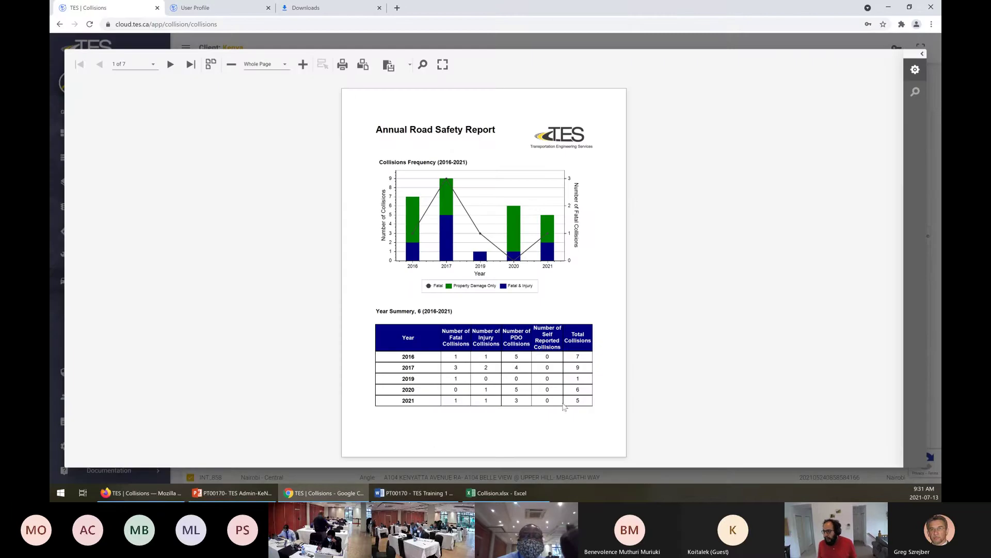
click(413, 492)
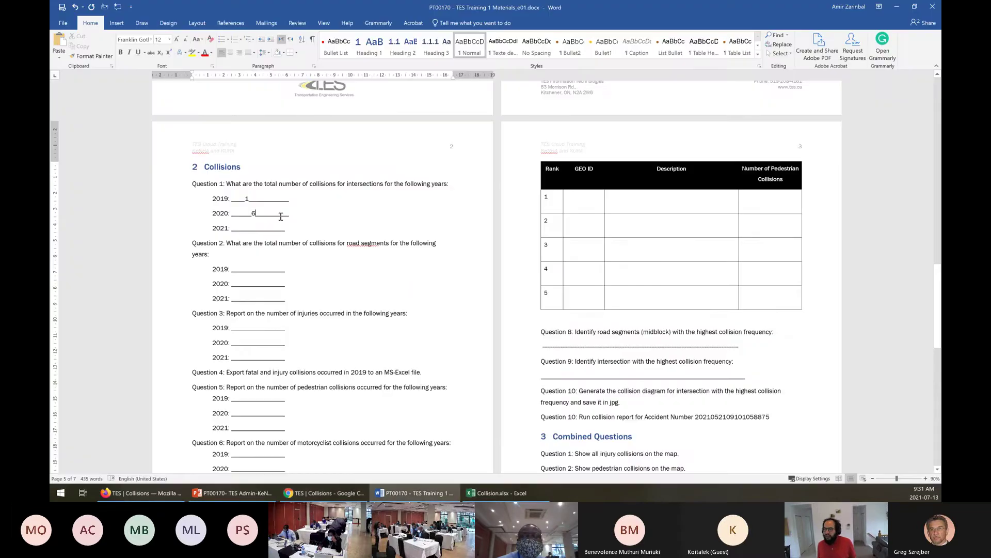
click(254, 228)
text(5)
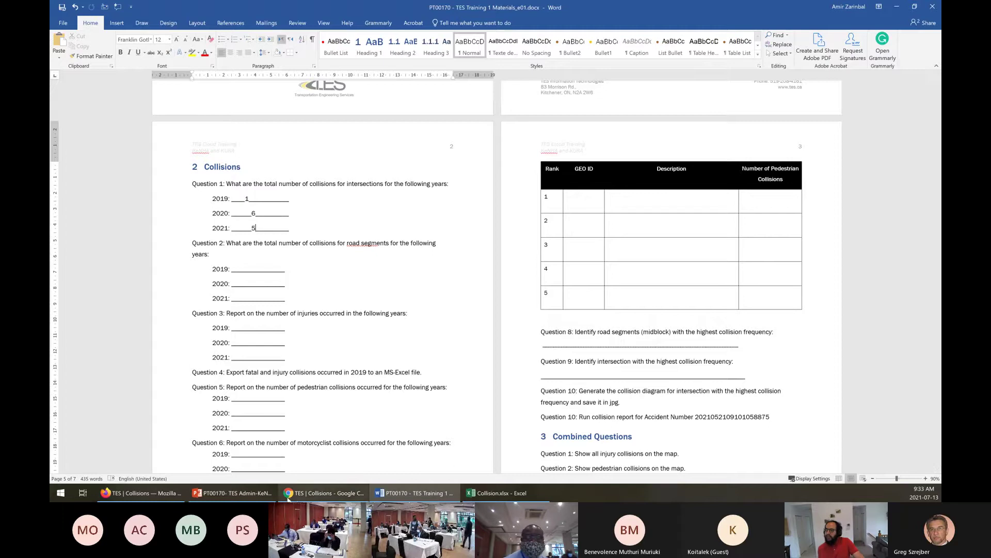
Switch to Chrome, close the Annual Road Safety Report and review the filtered intersection collisions and their count.
click(295, 494)
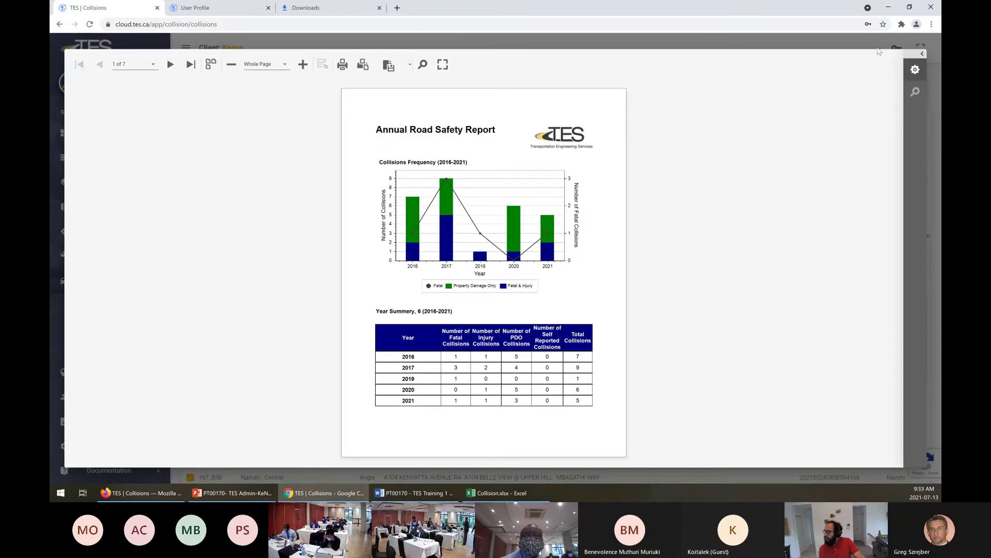
click(924, 63)
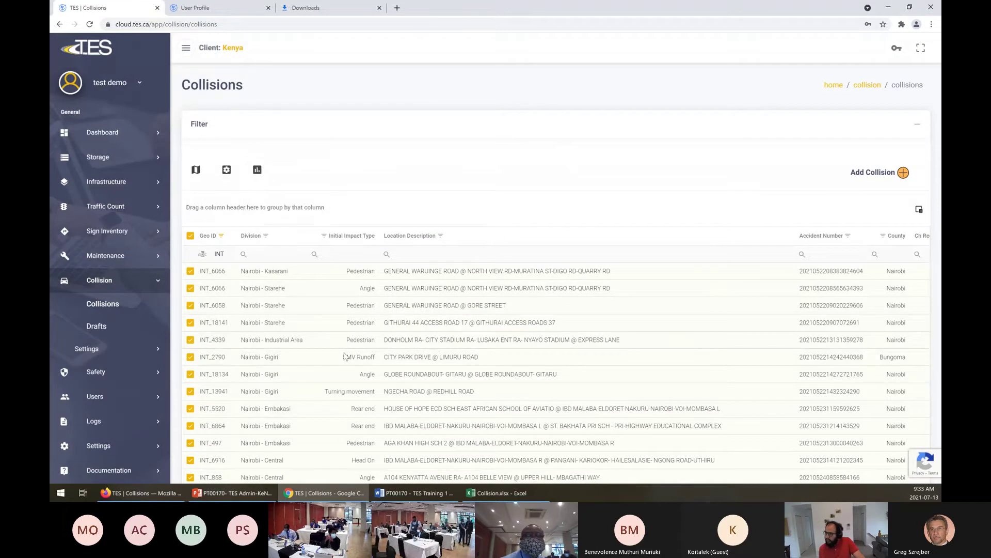
scroll(346, 367, down, 5)
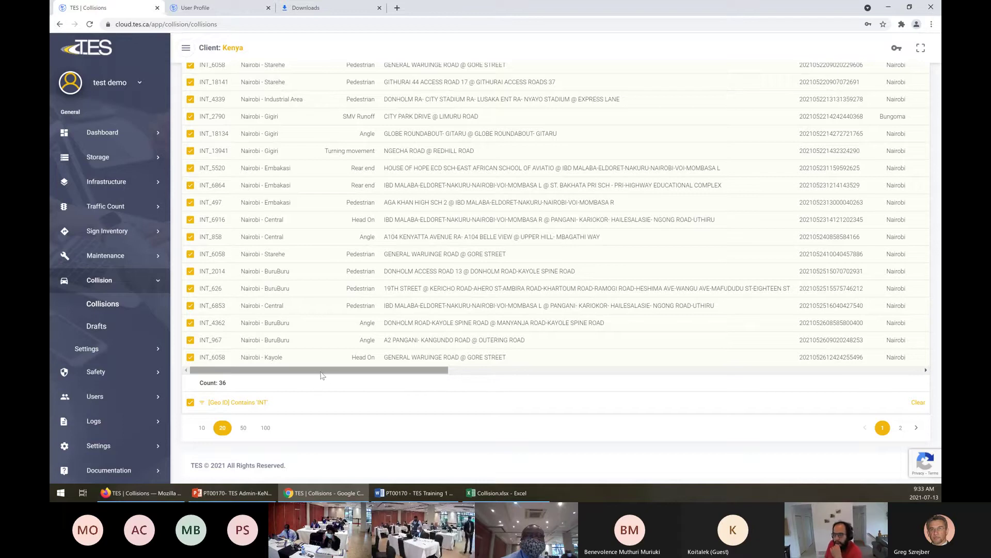
scroll(320, 382, up, 1)
scroll(322, 377, down, 1)
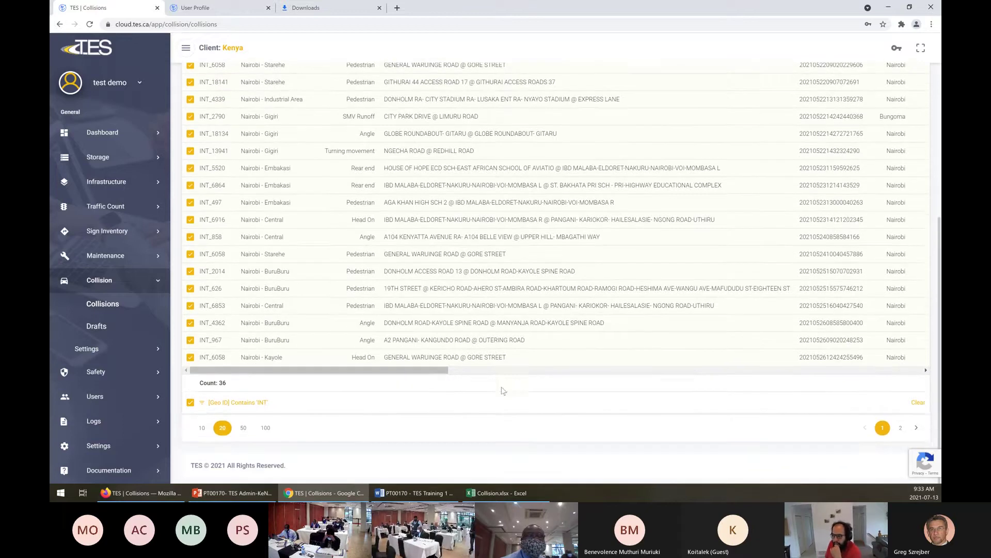
scroll(516, 352, up, 4)
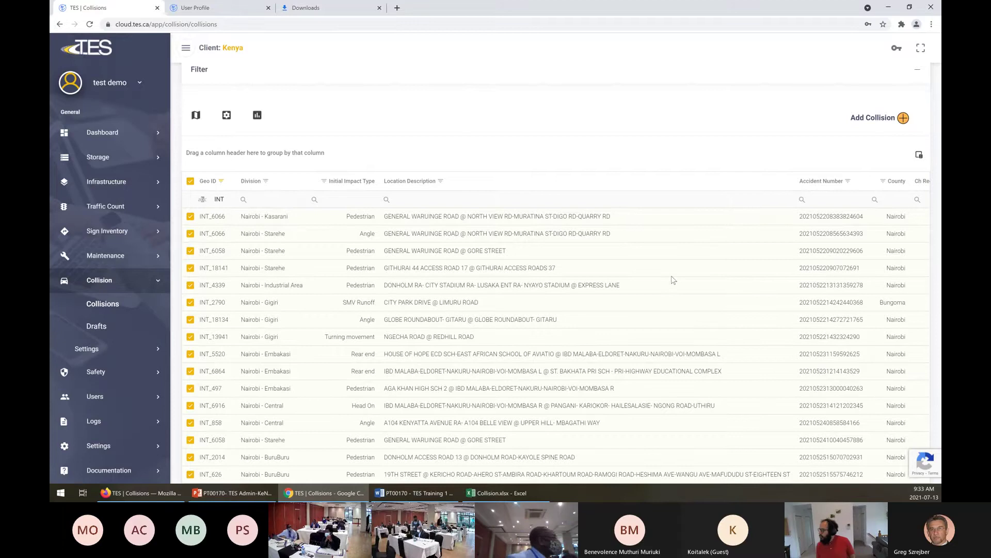
Filter the Accident Date Time column of the intersection collisions to the year 2019.
scroll(682, 281, right, 5)
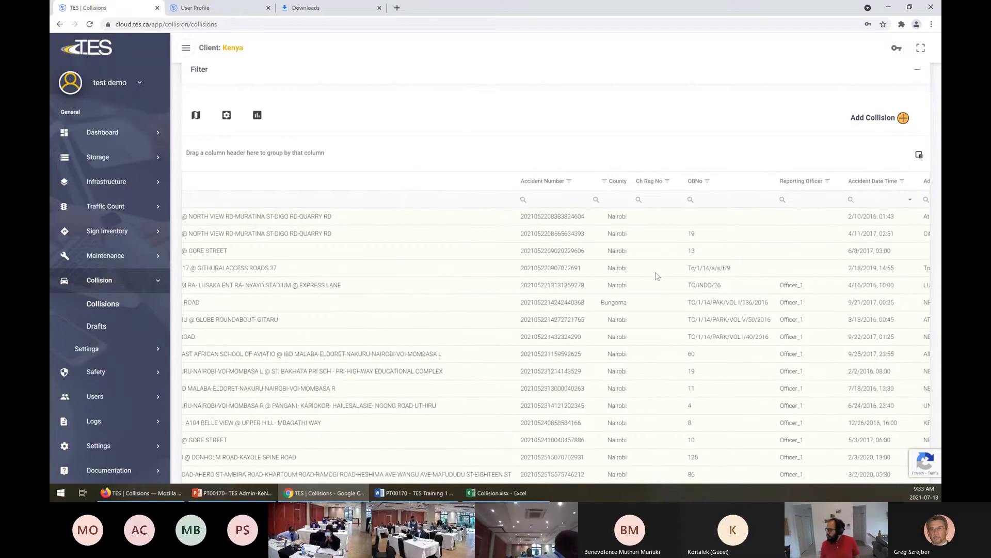
scroll(622, 278, right, 1)
scroll(622, 280, right, 2)
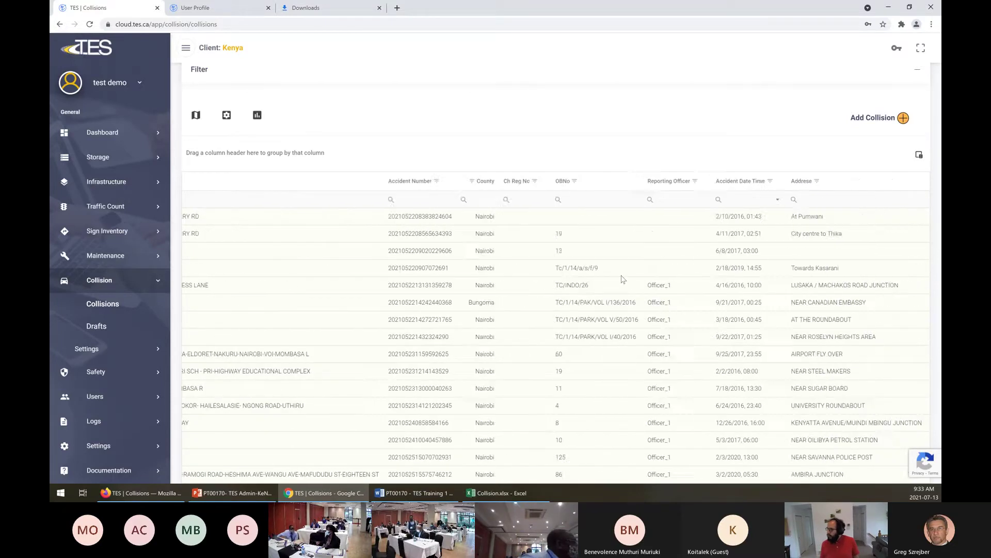
scroll(622, 279, left, 5)
scroll(477, 339, right, 4)
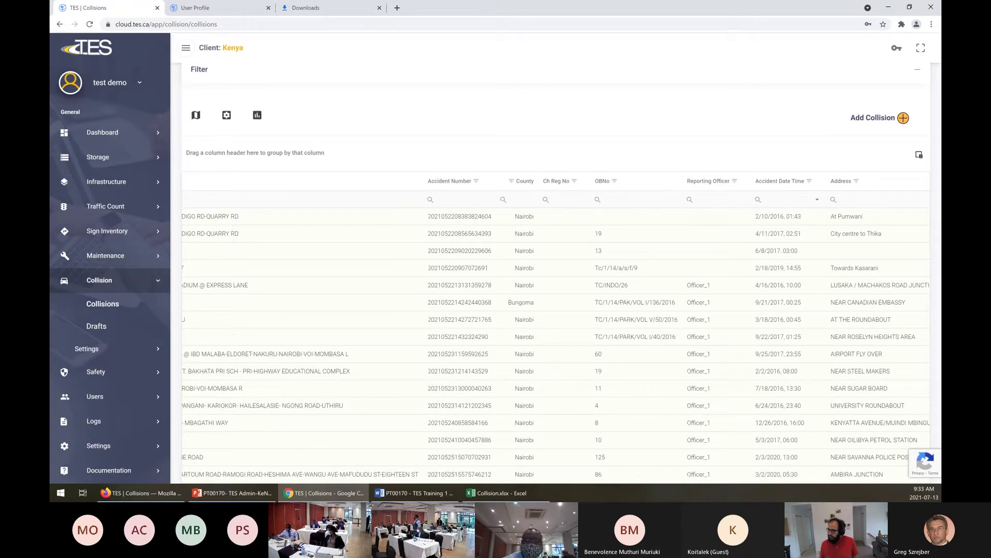
click(809, 181)
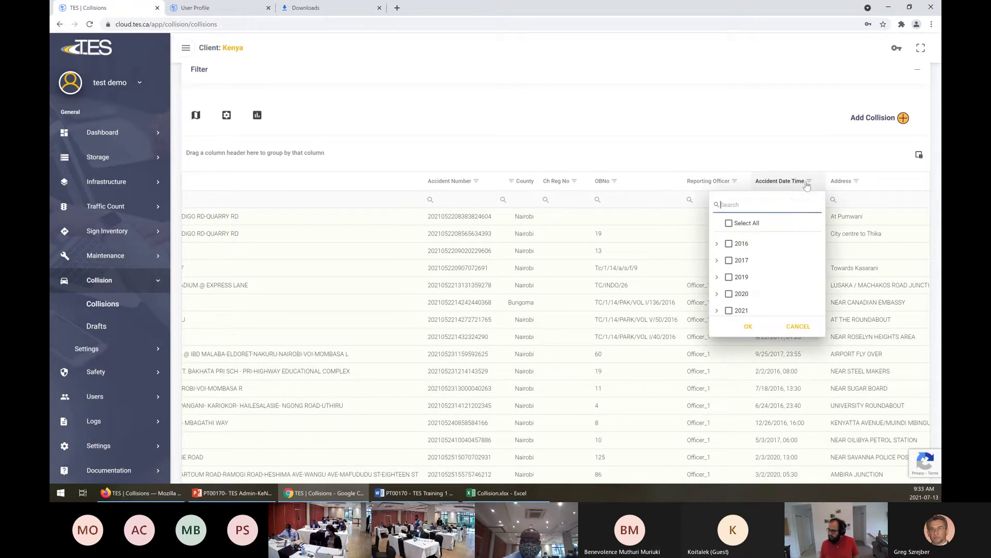
click(730, 279)
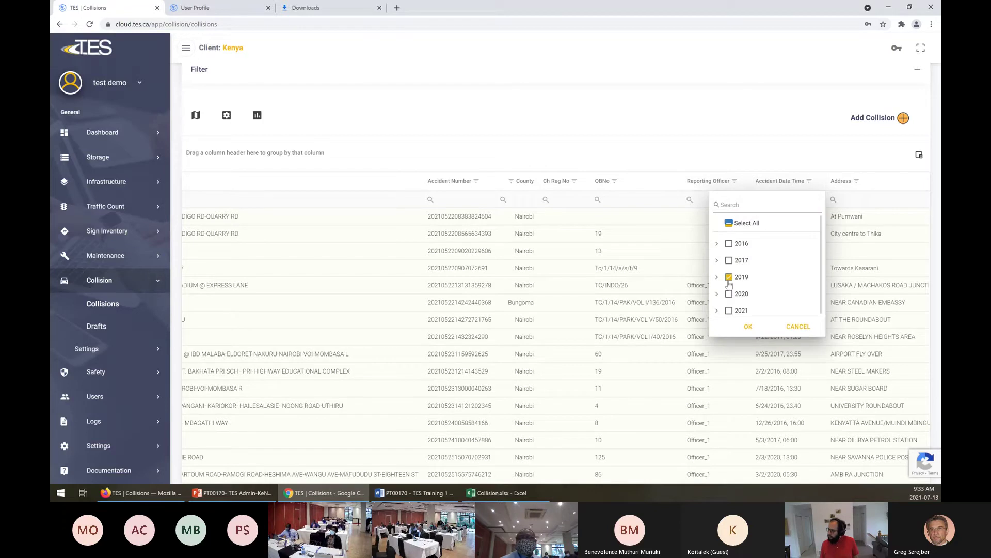
click(750, 327)
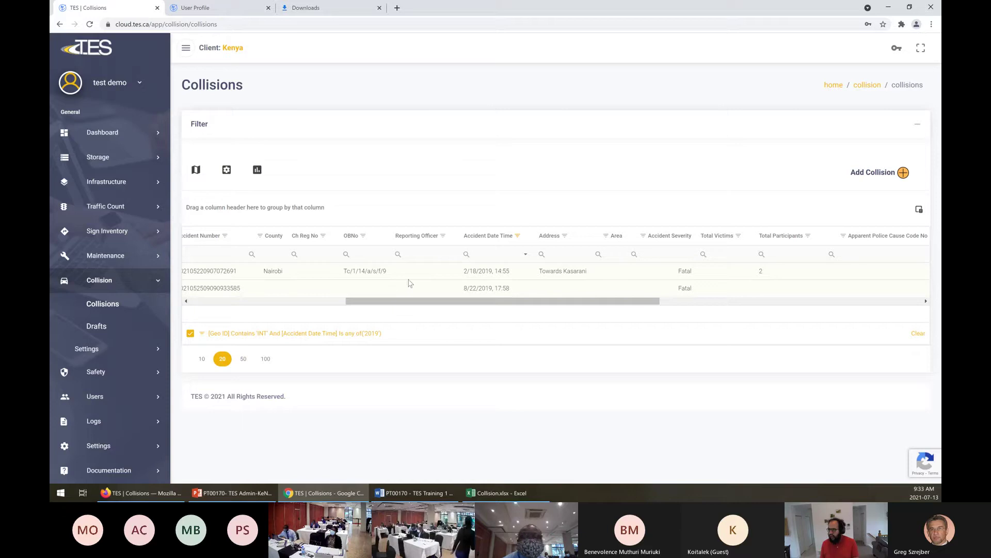
Examine the Geo IDs and count of the 2019 intersection collisions, and glance at the Collision.xlsx workbook in Excel.
drag(527, 303, 332, 324)
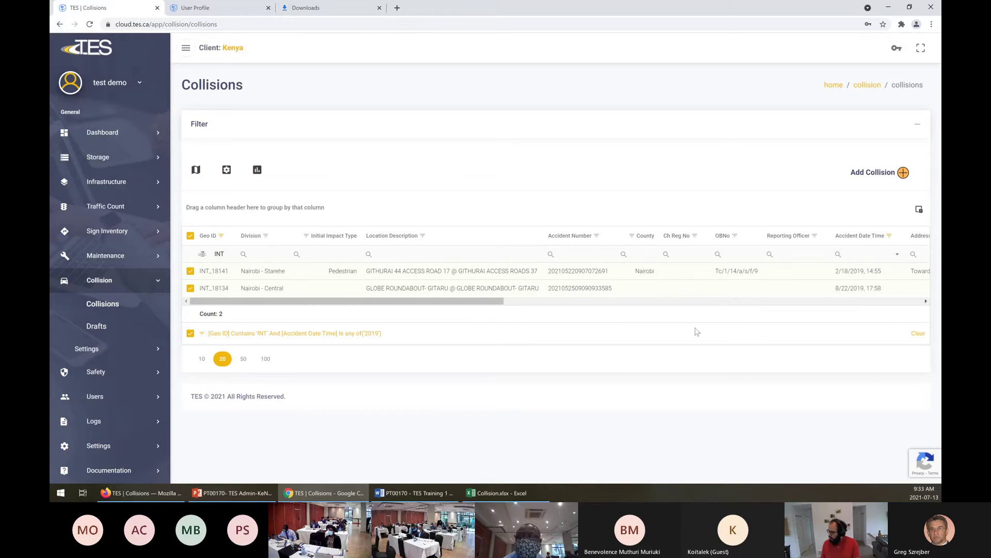
click(498, 493)
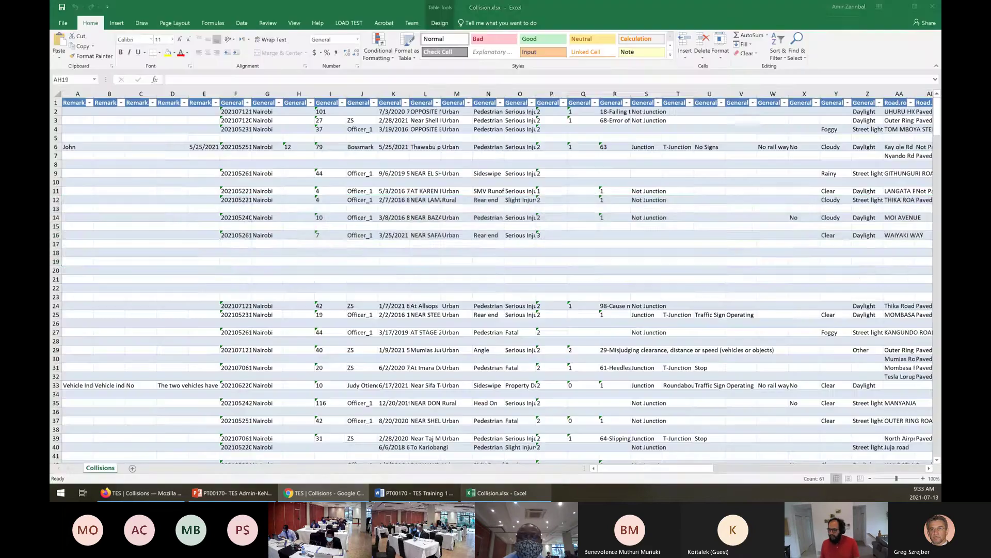
click(355, 491)
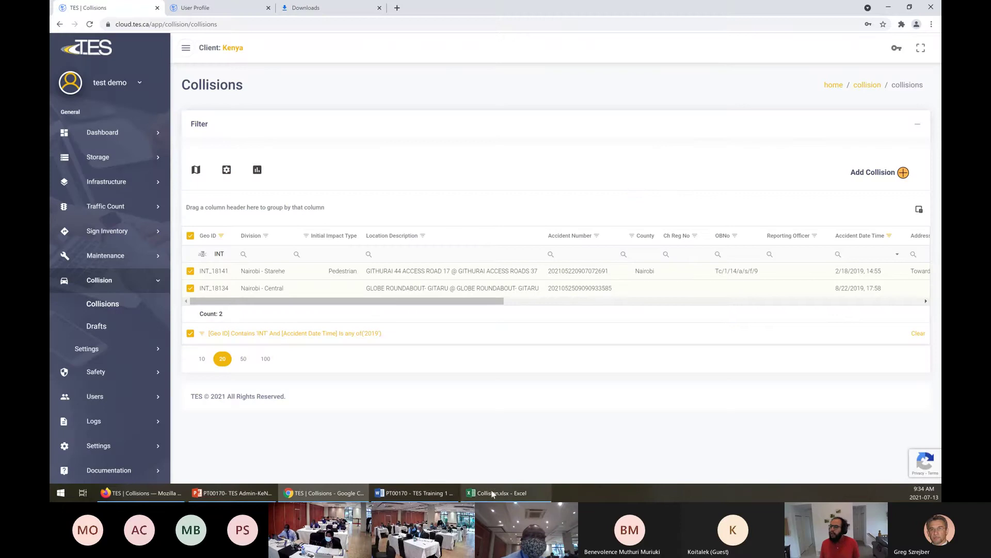
Switch to Word and change the 2019 intersection collision answer in Question 1 to 2.
click(414, 493)
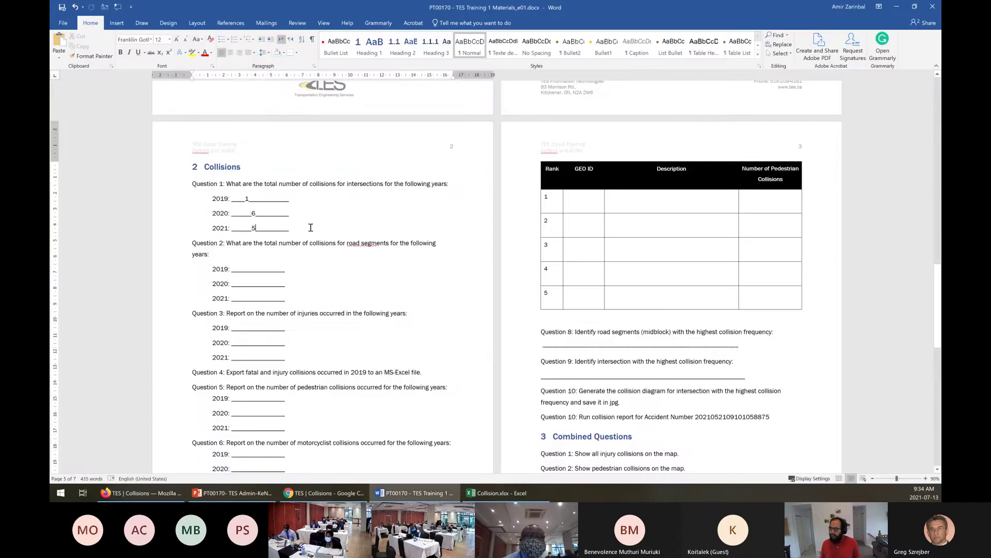
text(2)
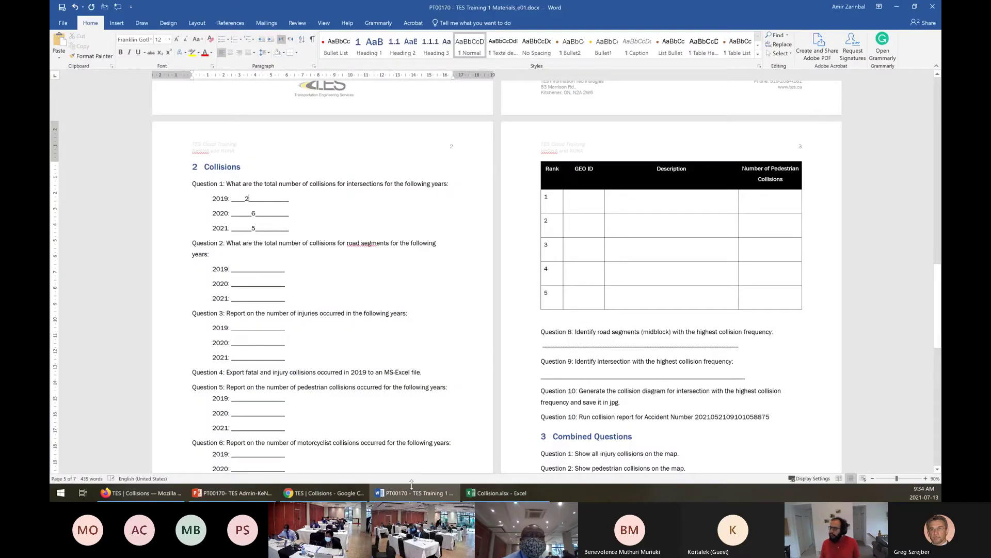
Return to Chrome and change the Accident Date Time filter on the intersection collisions from 2019 to 2020.
click(500, 496)
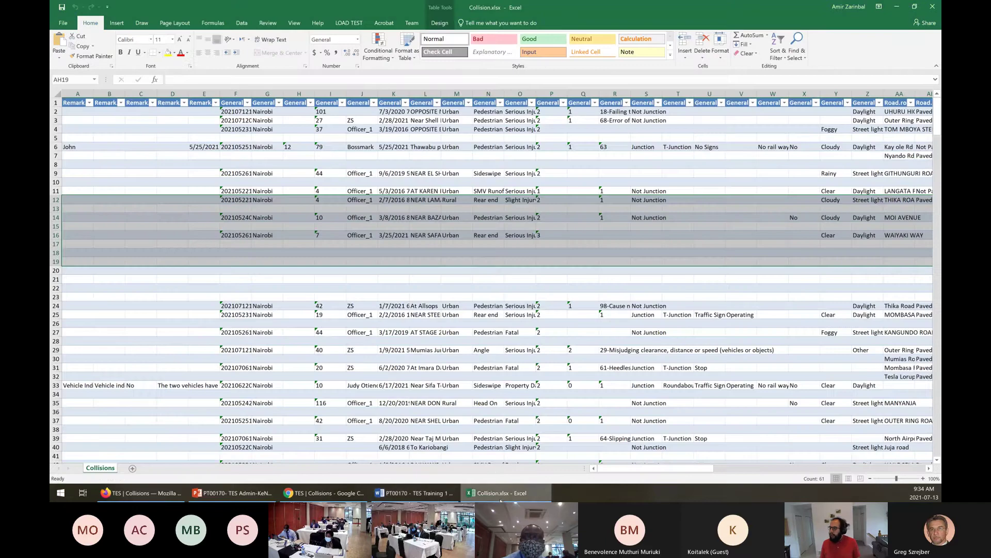
click(233, 493)
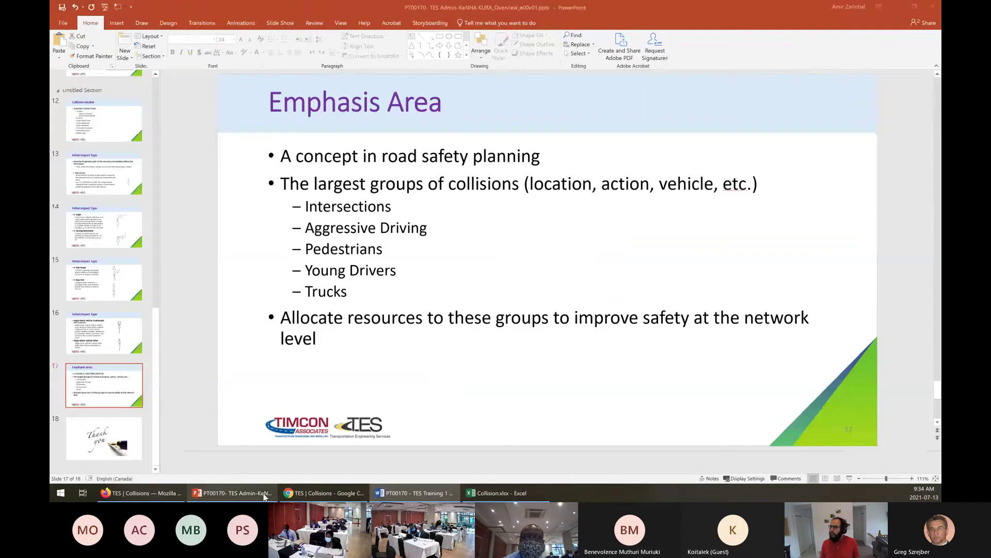
click(302, 495)
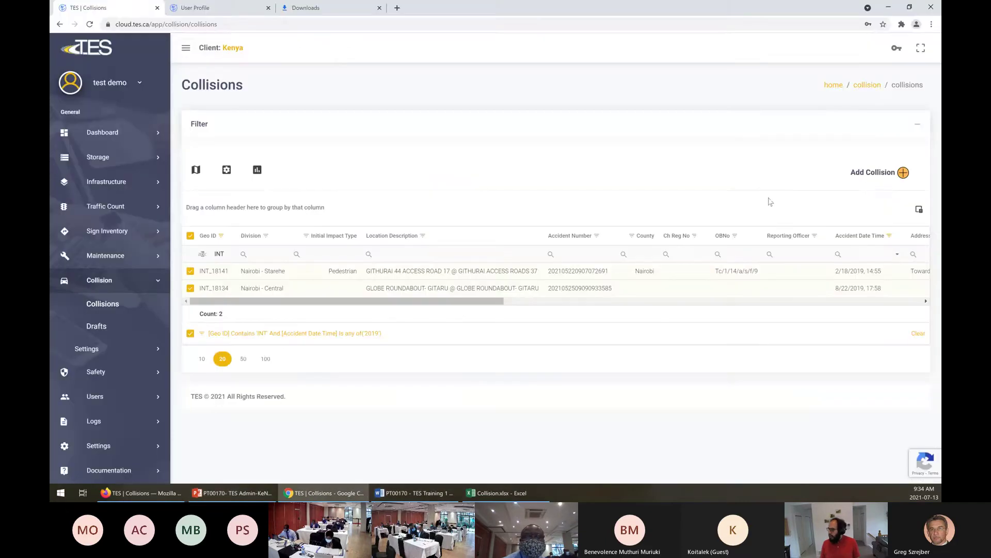
click(890, 236)
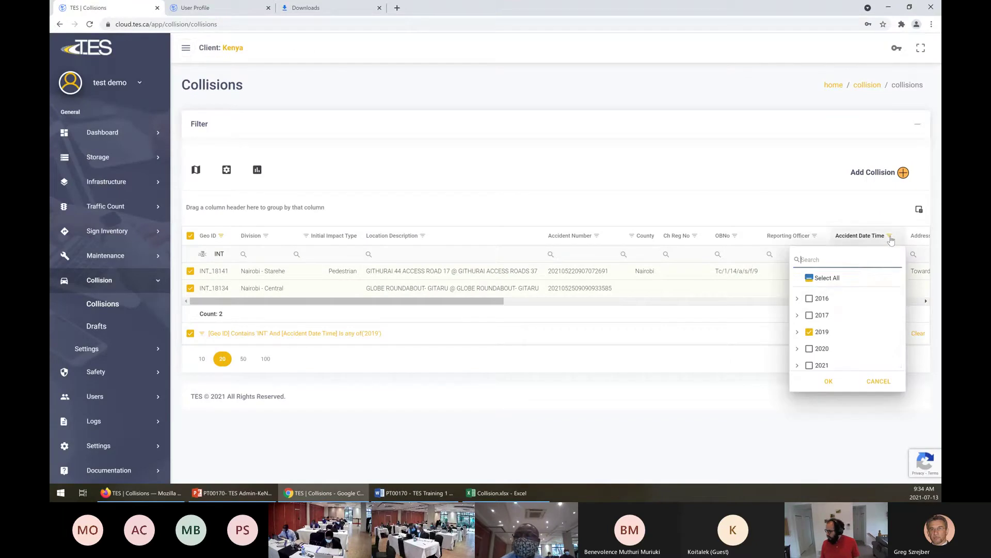
click(810, 332)
click(810, 348)
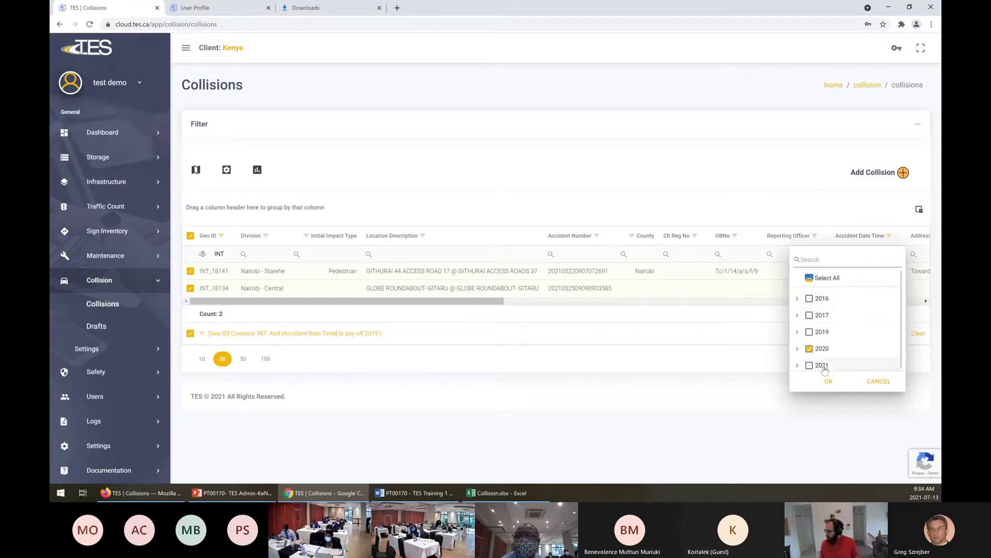
click(829, 382)
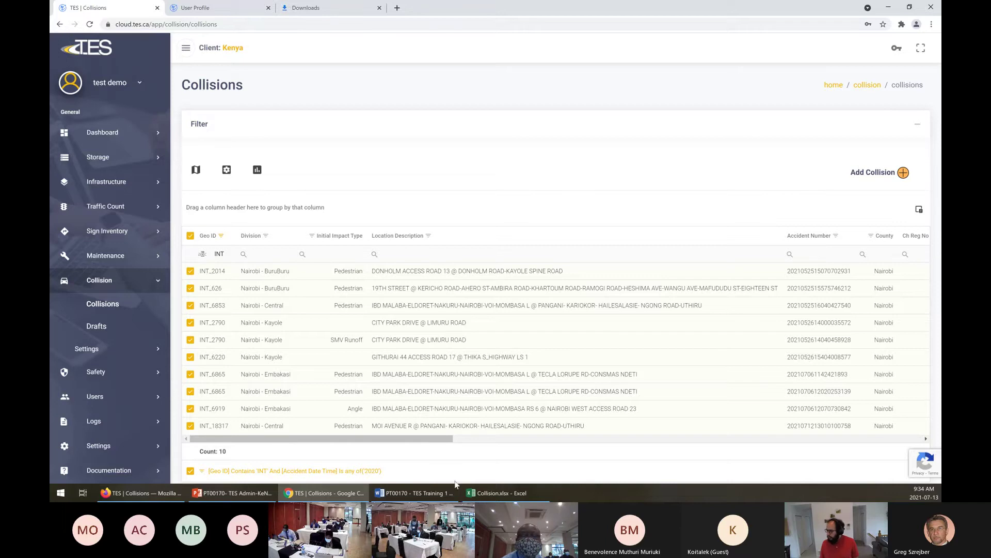
Switch to Word and change the 2020 intersection collision answer in Question 1 to 10.
click(470, 493)
click(444, 493)
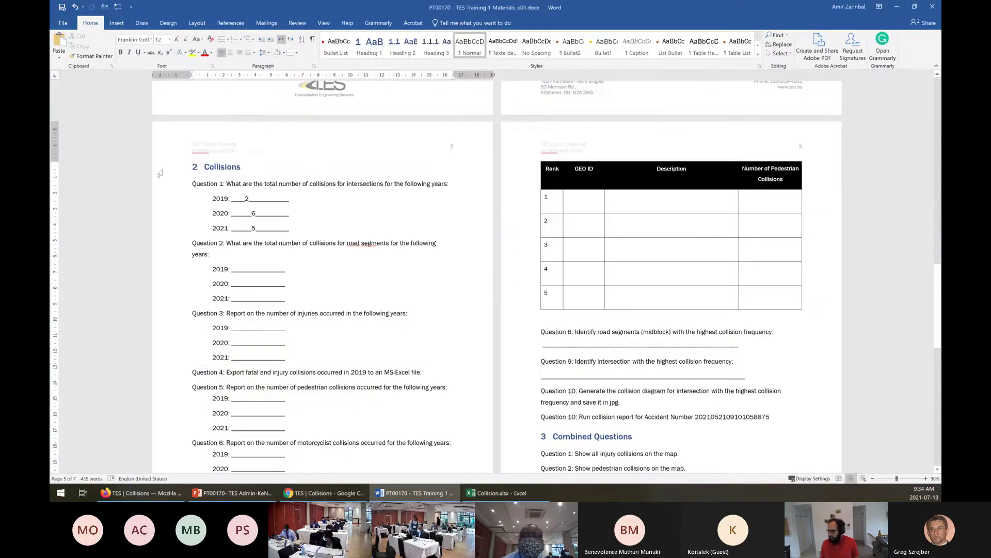
key(BackSpace)
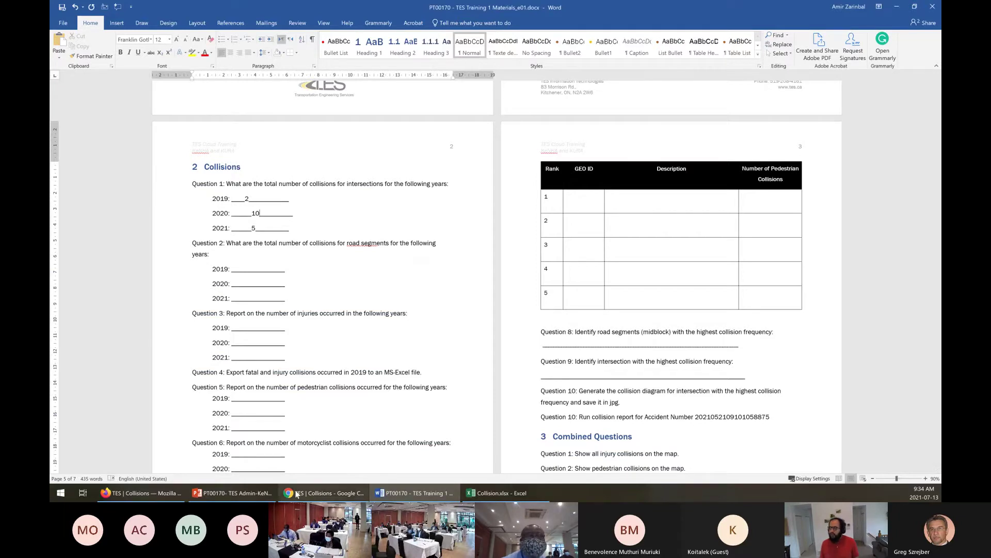
Switch to the Firefox collision list and clear its Fatal accident severity filter.
click(314, 492)
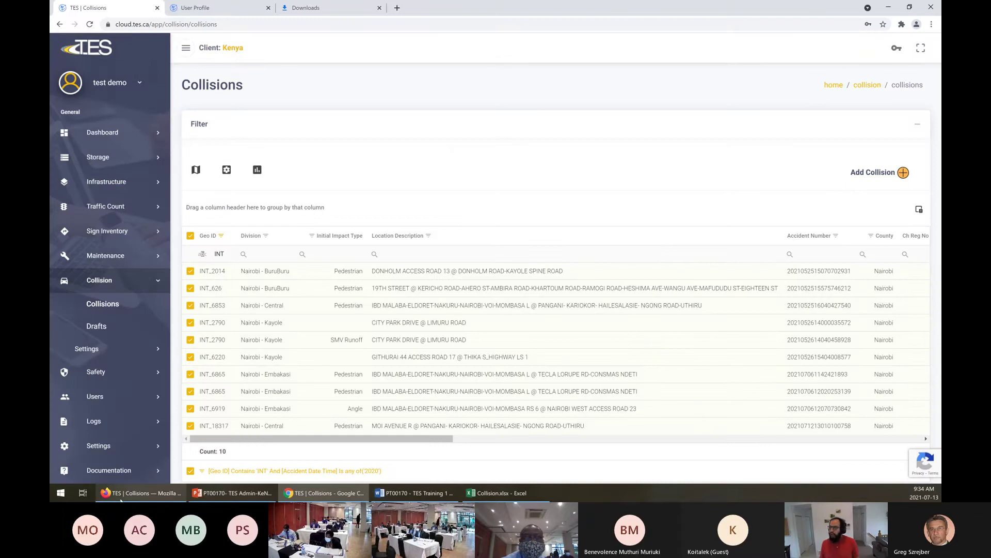
click(140, 493)
scroll(609, 304, down, 3)
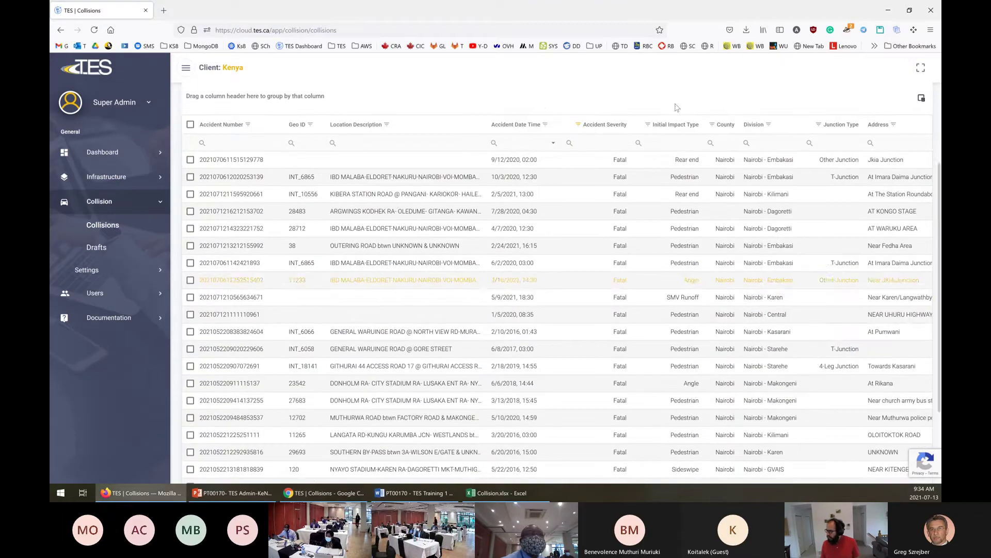
click(546, 124)
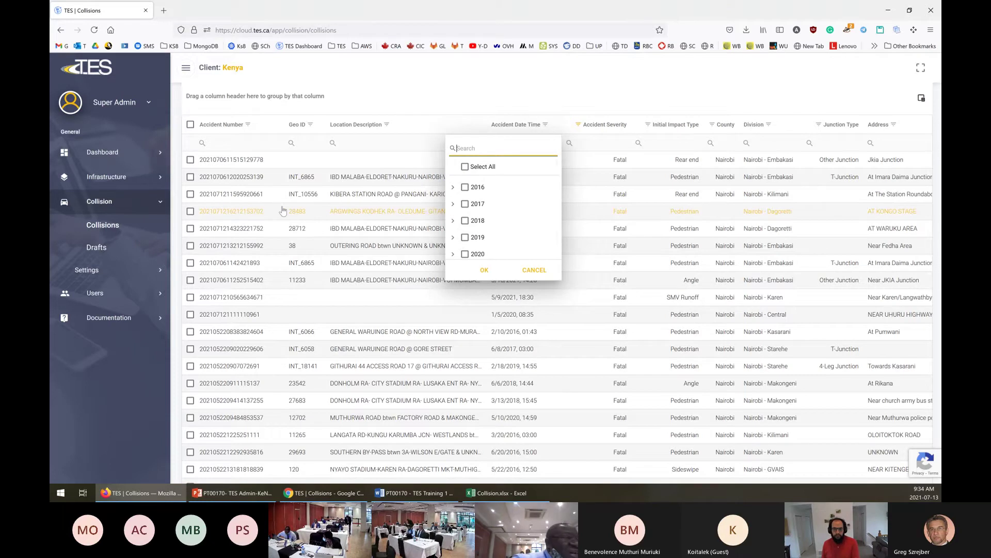
right_click(325, 150)
click(390, 102)
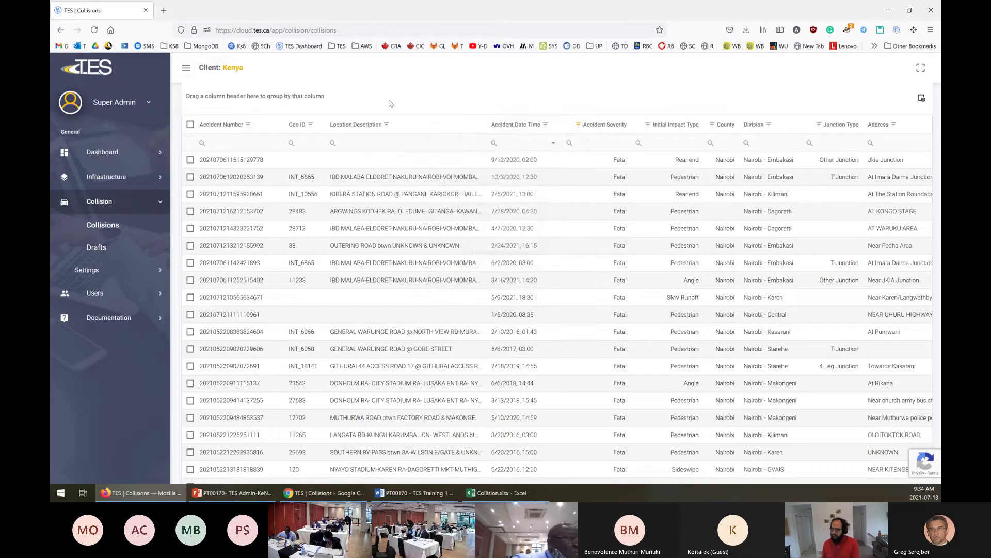
scroll(384, 185, down, 3)
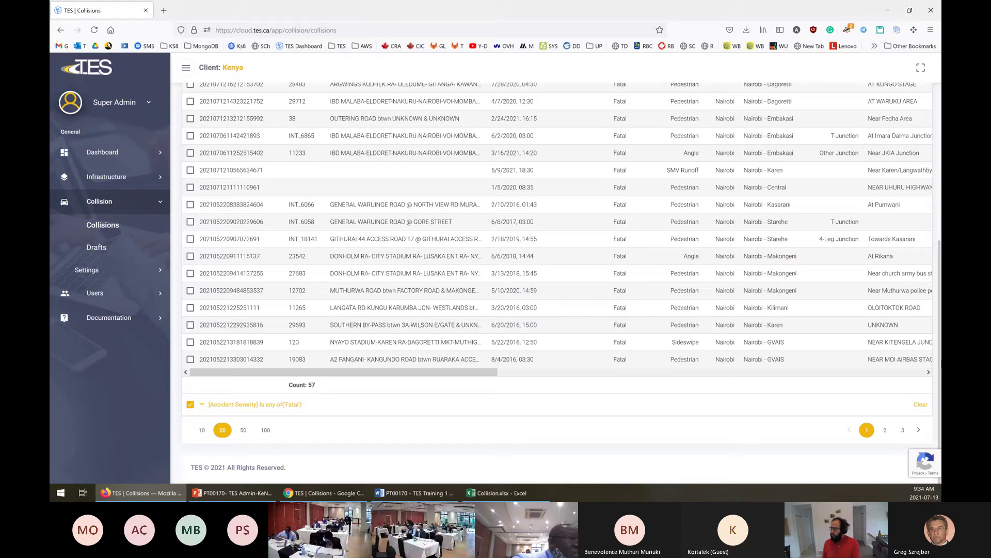
click(918, 408)
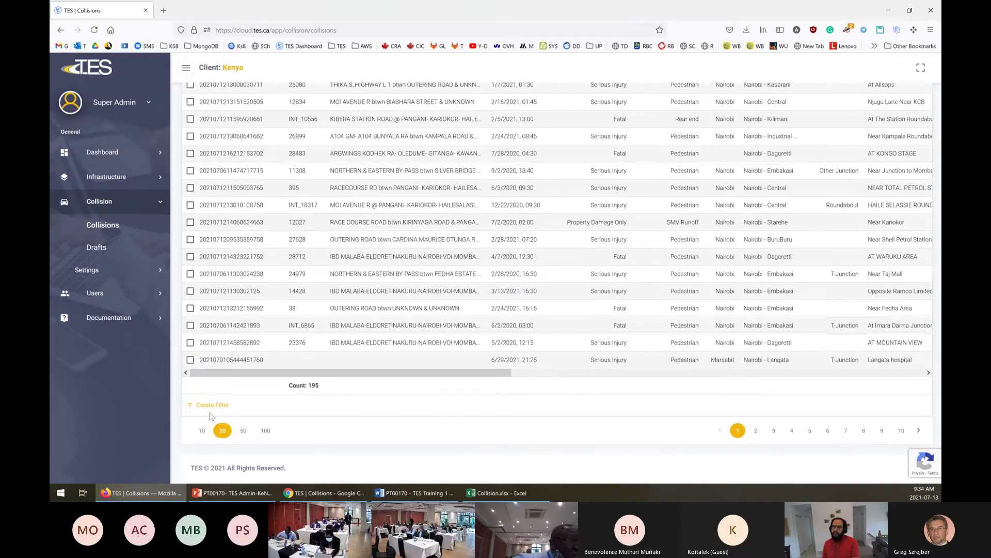
Filter the full collision list by Accident Date Time to 2019, check the count, and clear the filter.
scroll(217, 393, up, 5)
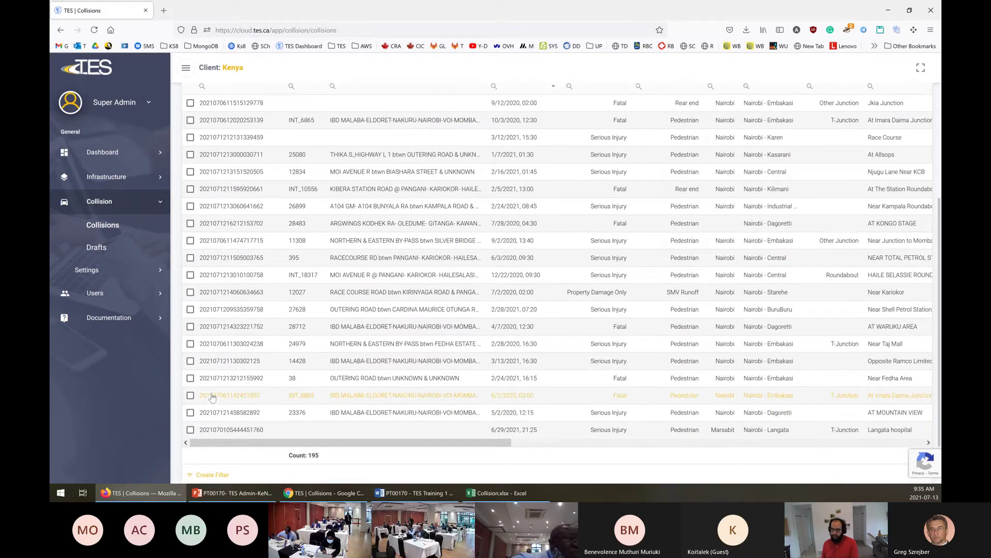
scroll(257, 253, down, 5)
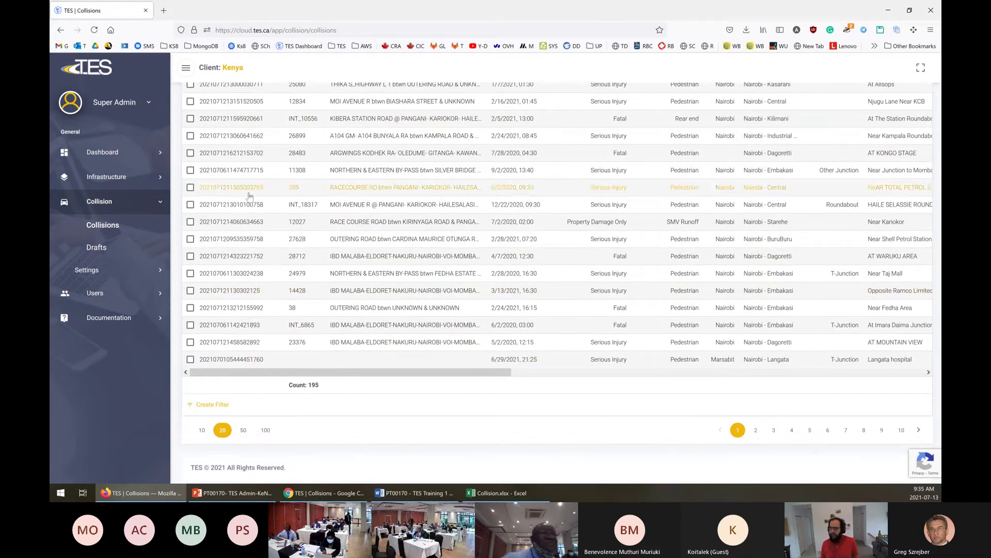
scroll(240, 213, up, 5)
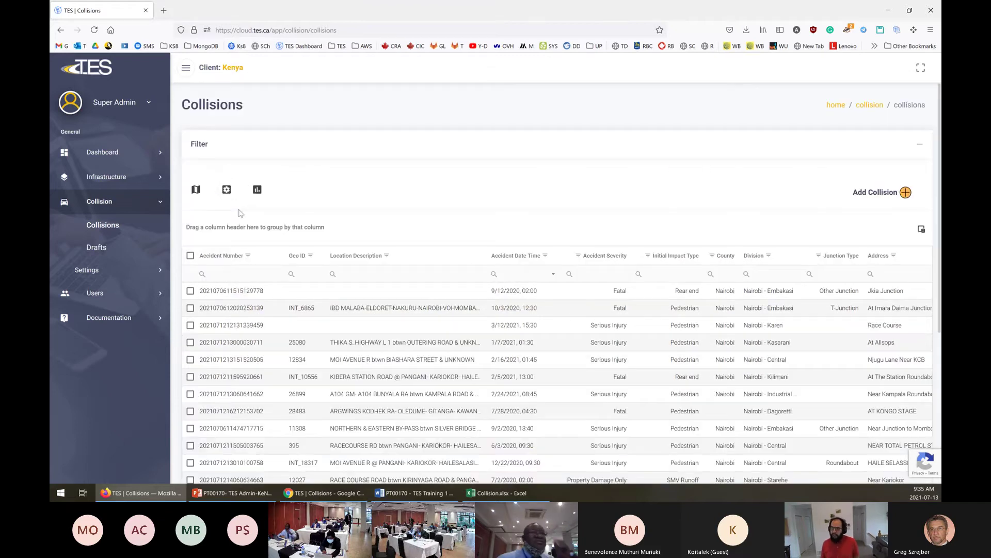
click(546, 255)
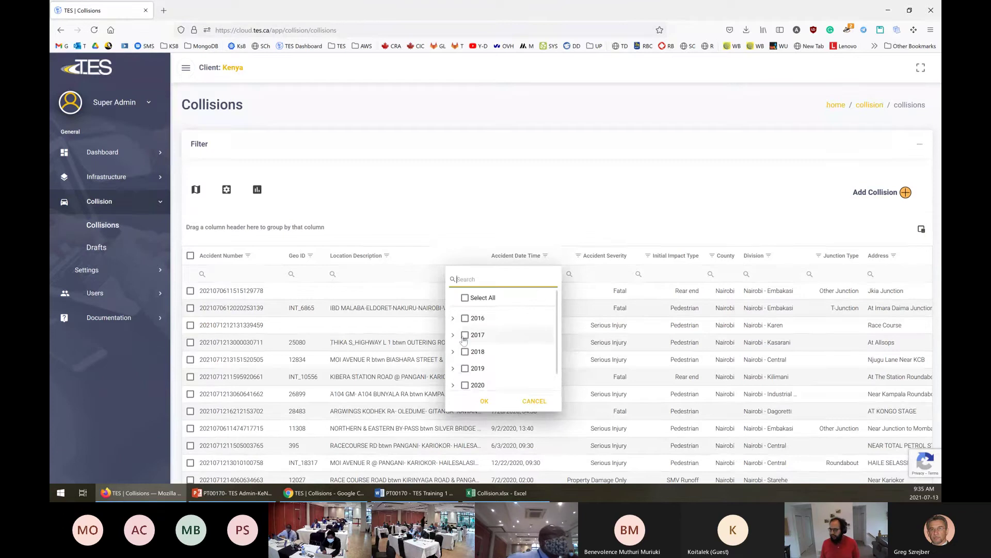
click(465, 318)
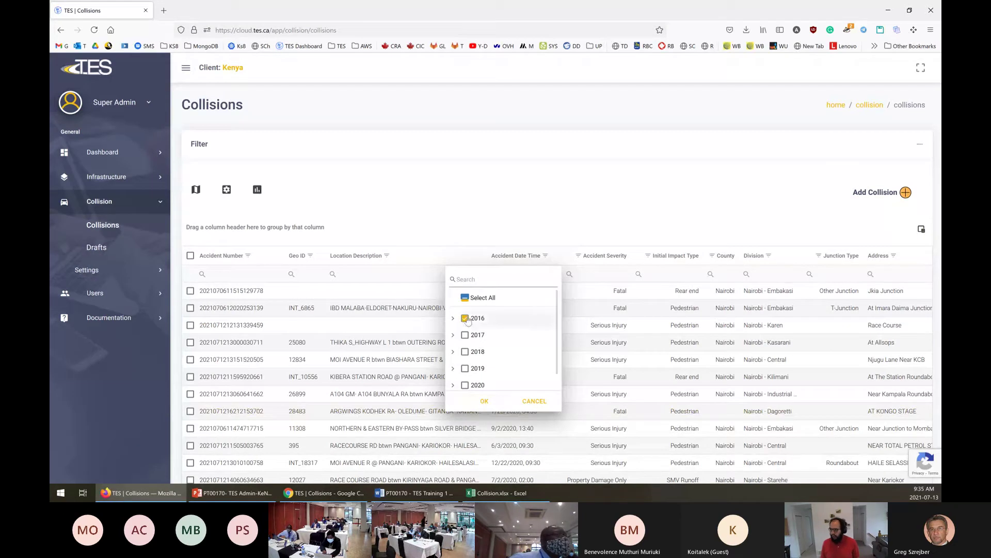
click(464, 319)
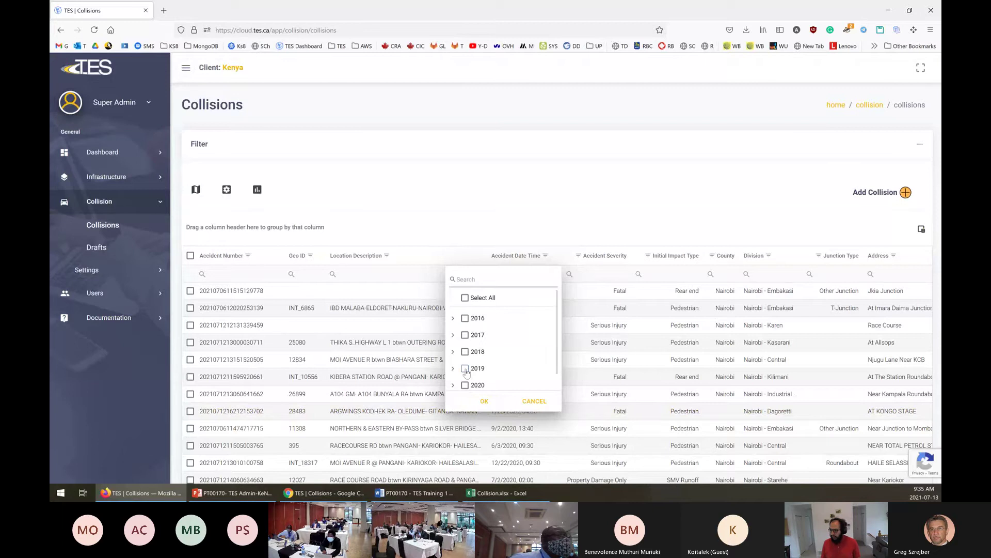
click(484, 401)
scroll(494, 269, down, 5)
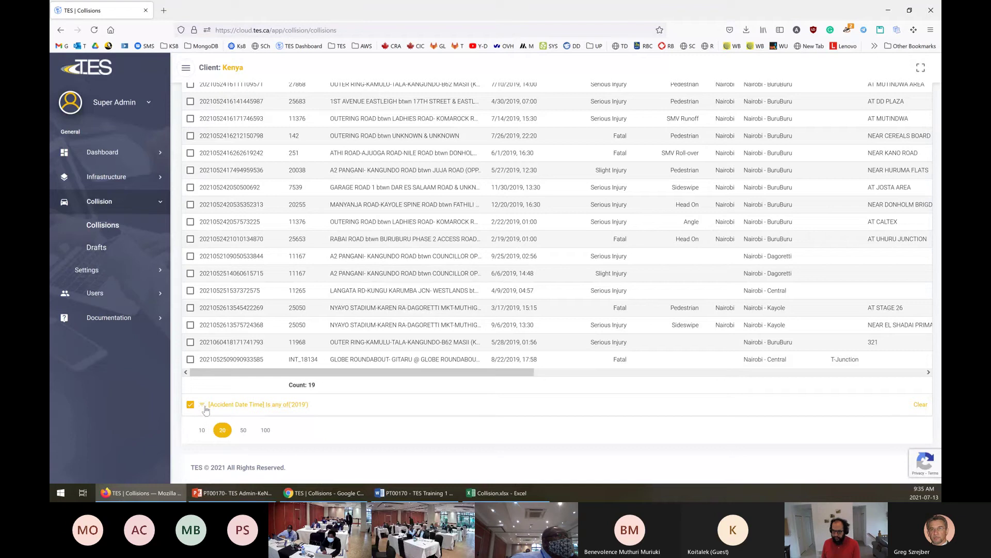
click(920, 406)
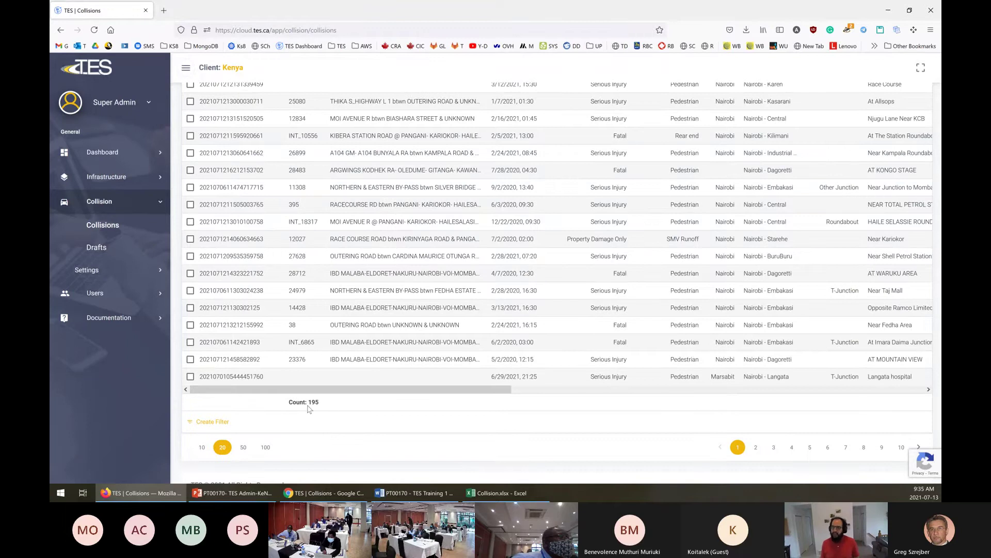
Close the Google Chrome window, leaving the Firefox collision list open.
right_click(324, 493)
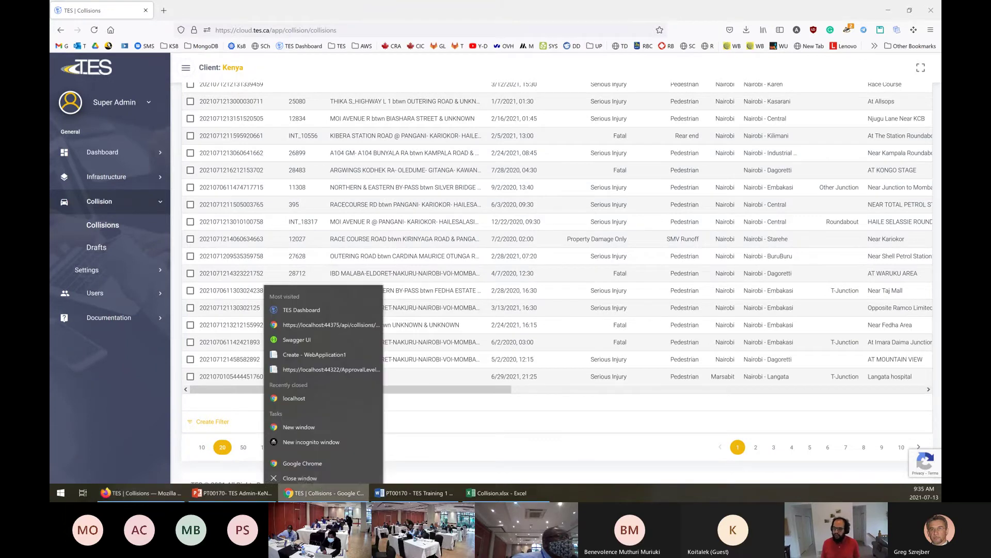
click(302, 476)
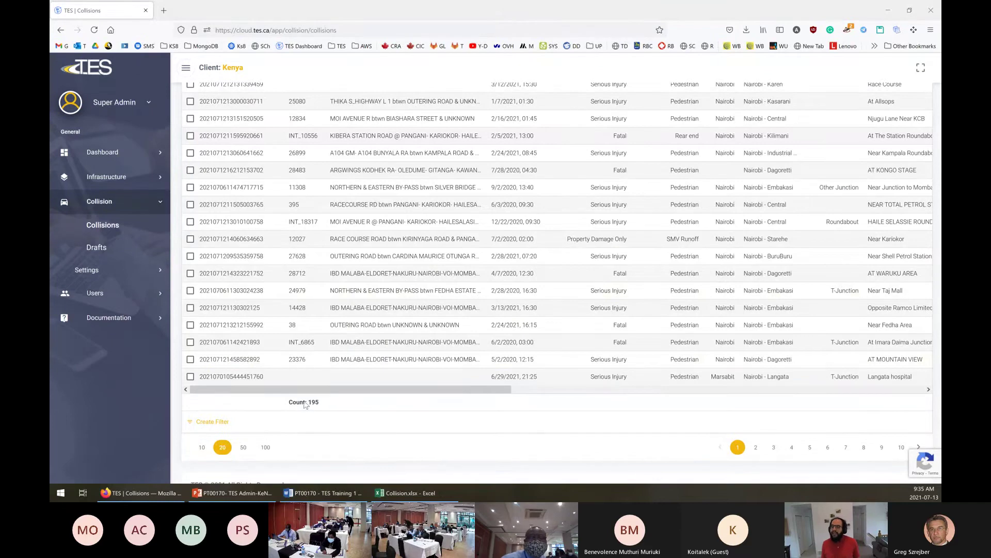
Load the public Default view from the Report Viewer Manager and look over the collision list.
scroll(307, 382, up, 5)
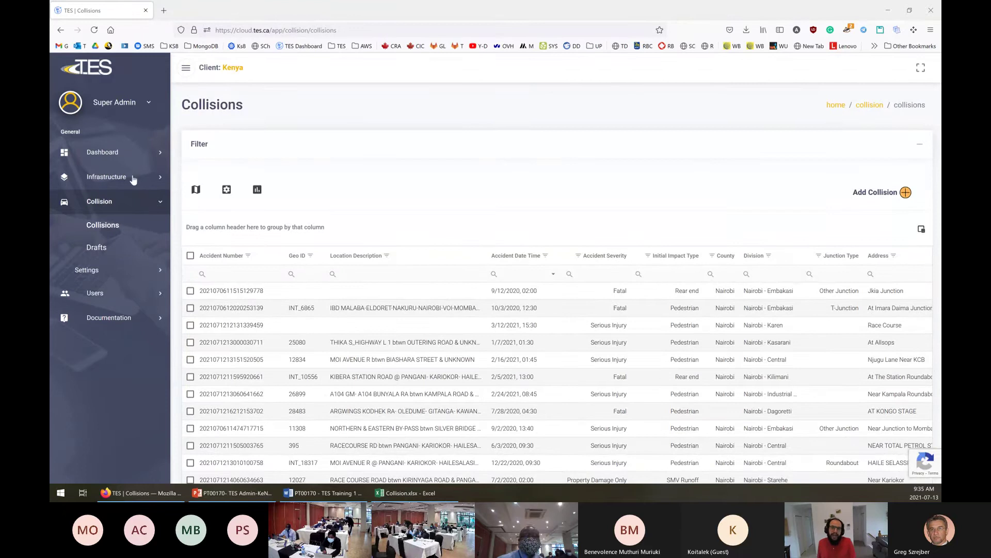
click(224, 197)
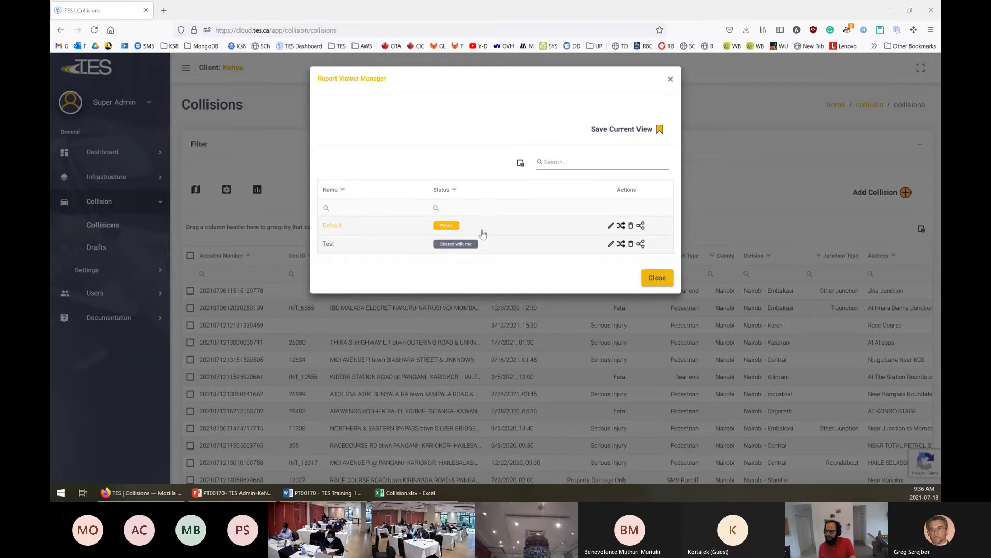
click(462, 231)
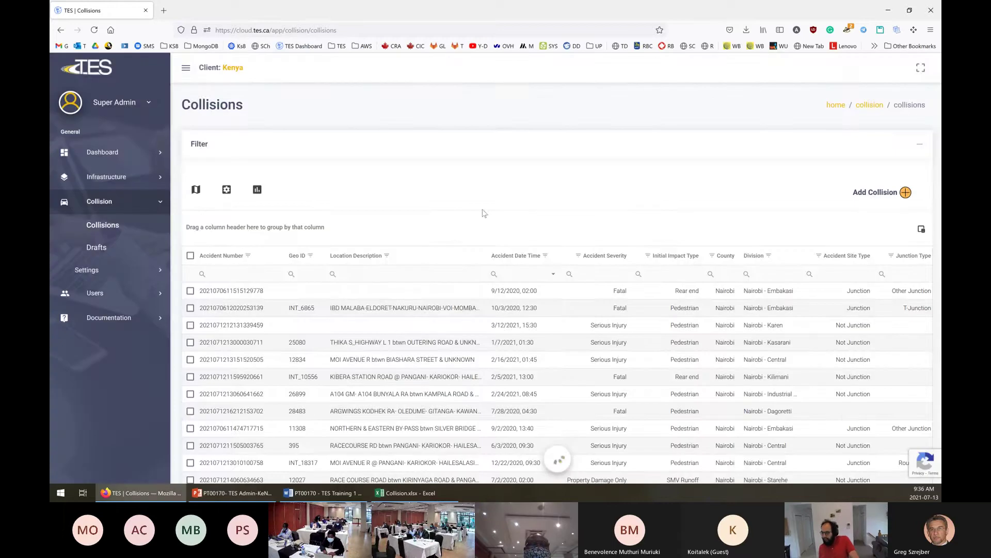
scroll(475, 233, down, 5)
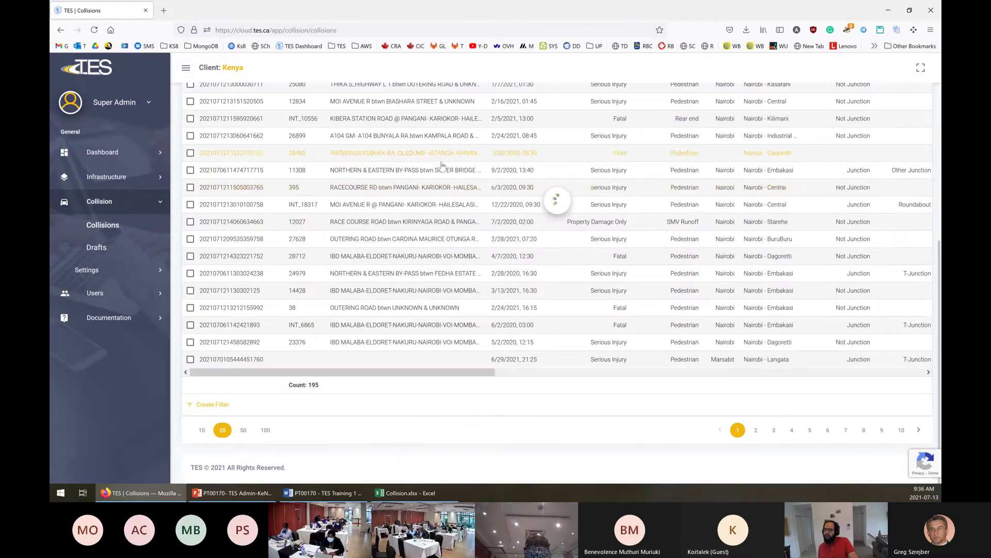
scroll(227, 285, up, 5)
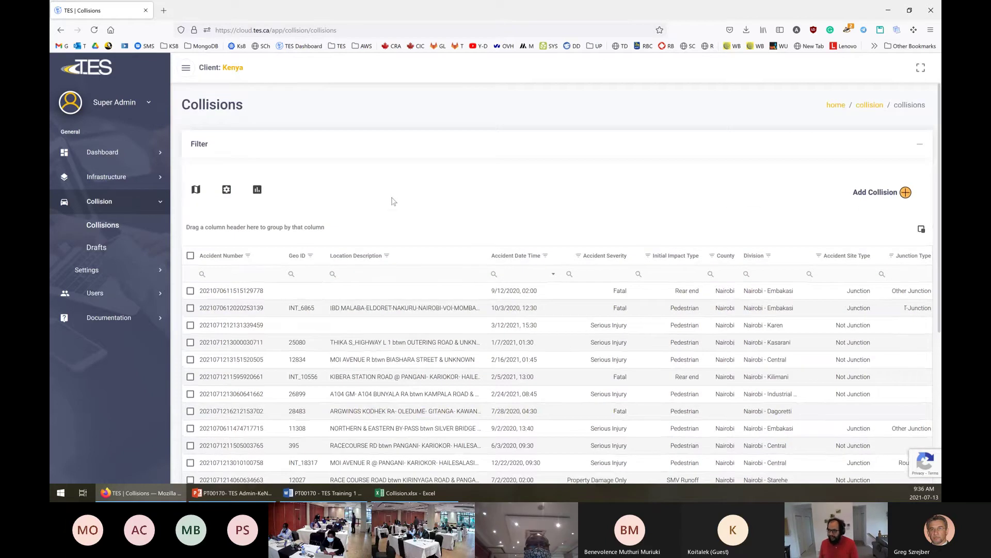
Filter the Accident Date Time column of the Default view collision list to the year 2019.
scroll(387, 207, down, 3)
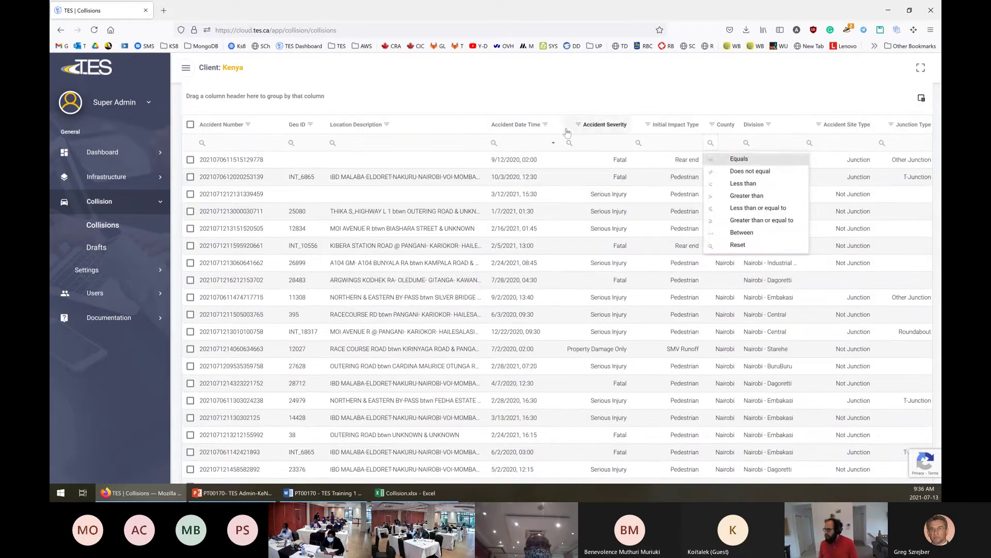
click(547, 125)
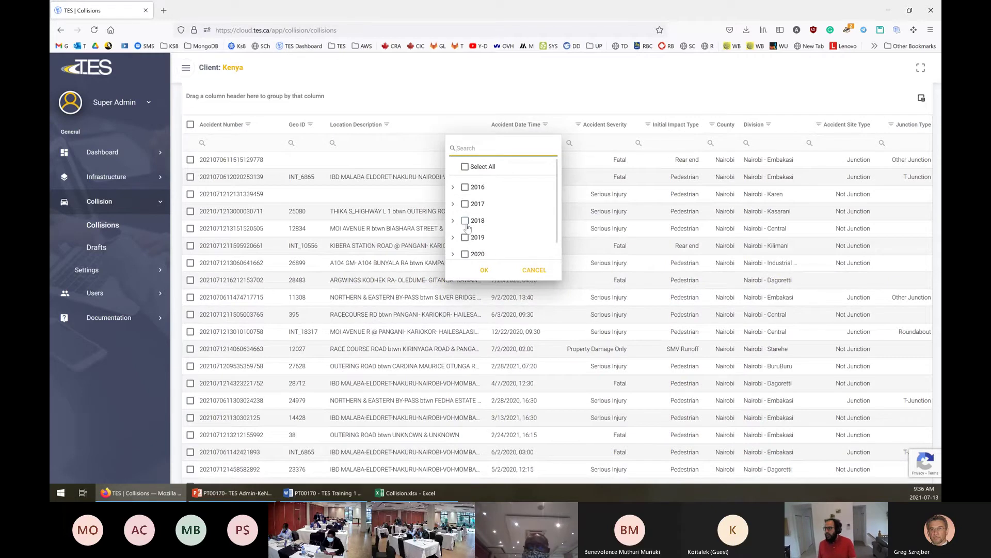
scroll(468, 227, down, 1)
click(465, 219)
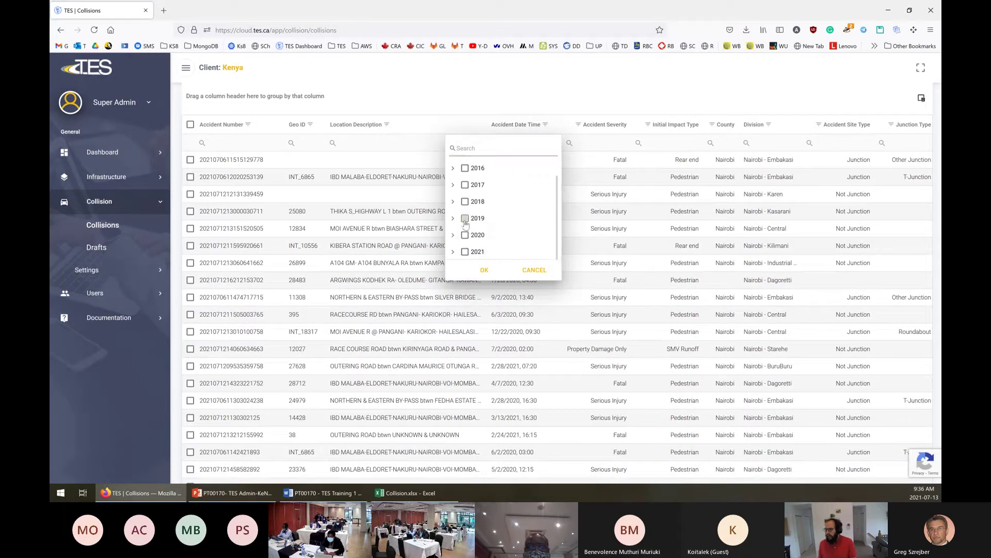
click(484, 270)
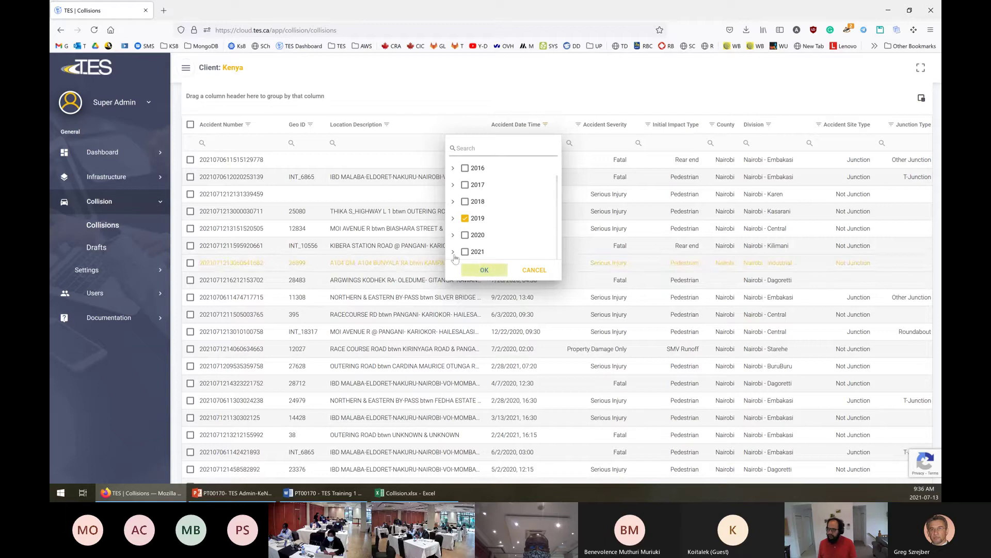
Limit the 2019 collisions to Geo IDs containing INT and compare the count with the Question 1 answer in Word.
click(243, 143)
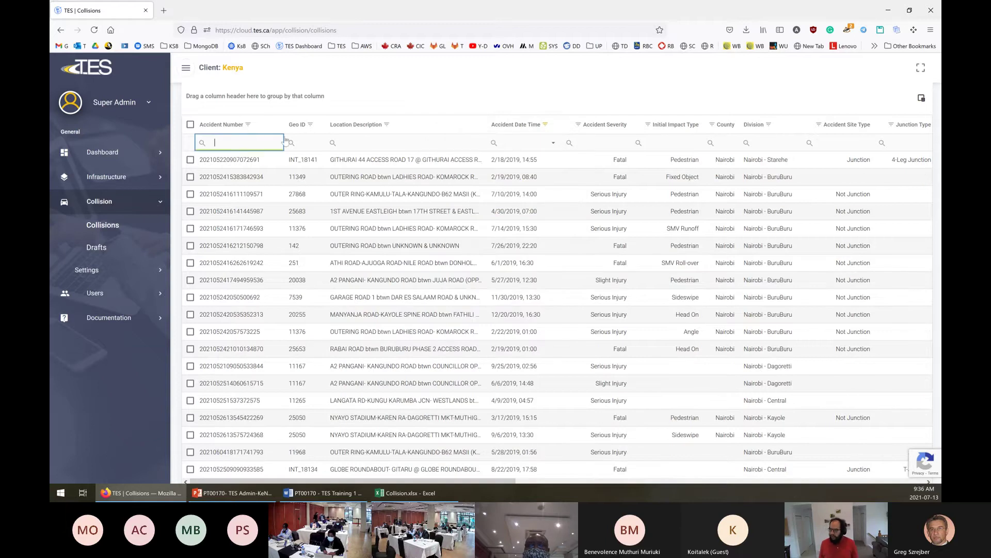
click(306, 143)
mouse_move(291, 142)
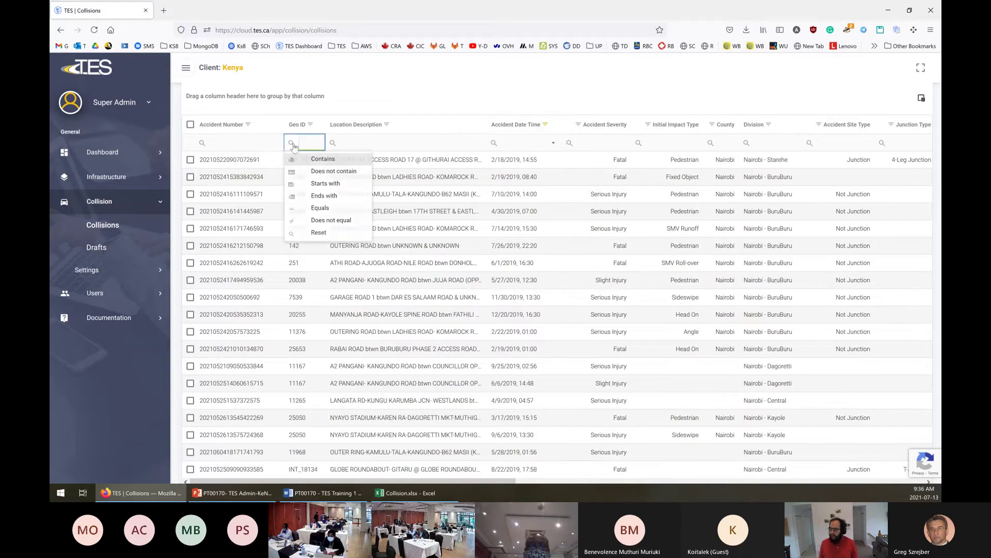
click(319, 159)
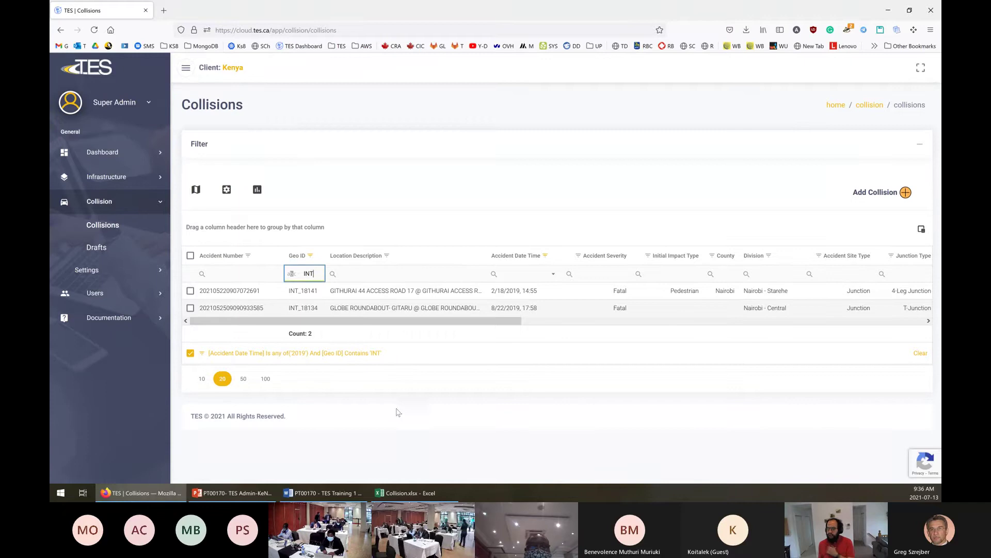
click(324, 497)
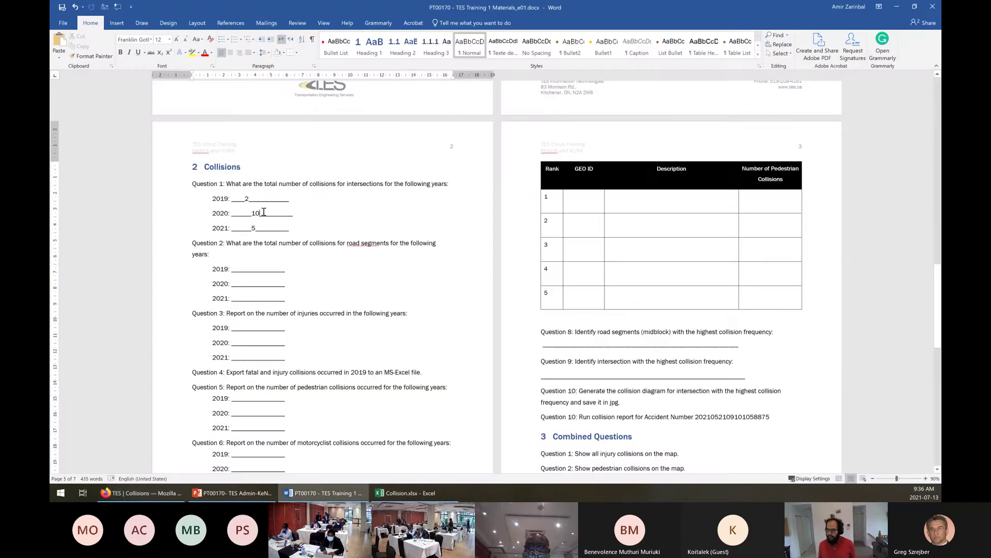
key(alt+Tab)
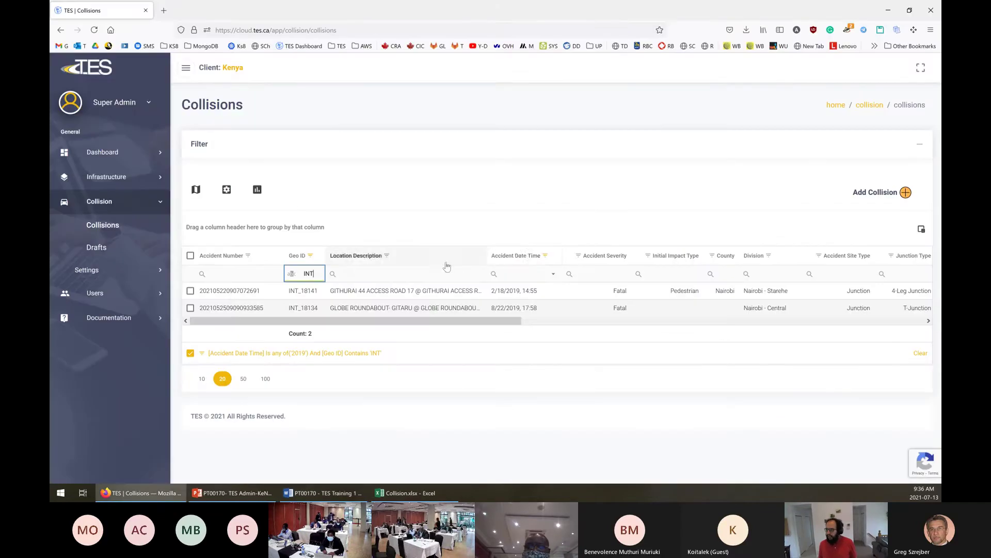
Change the Accident Date Time filter from 2019 to 2020 and compare the intersection count with the Question 1 answer in Word.
click(545, 256)
click(465, 352)
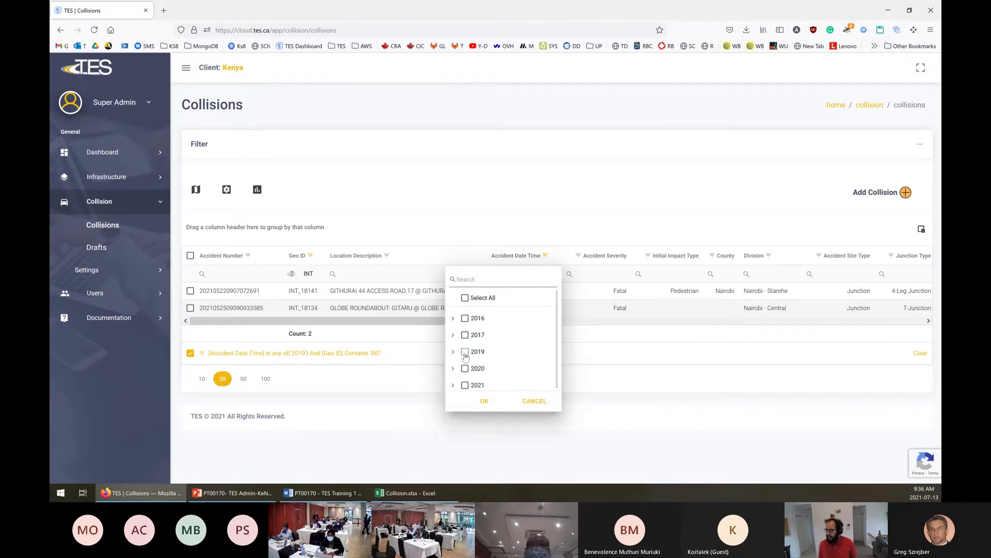
click(466, 370)
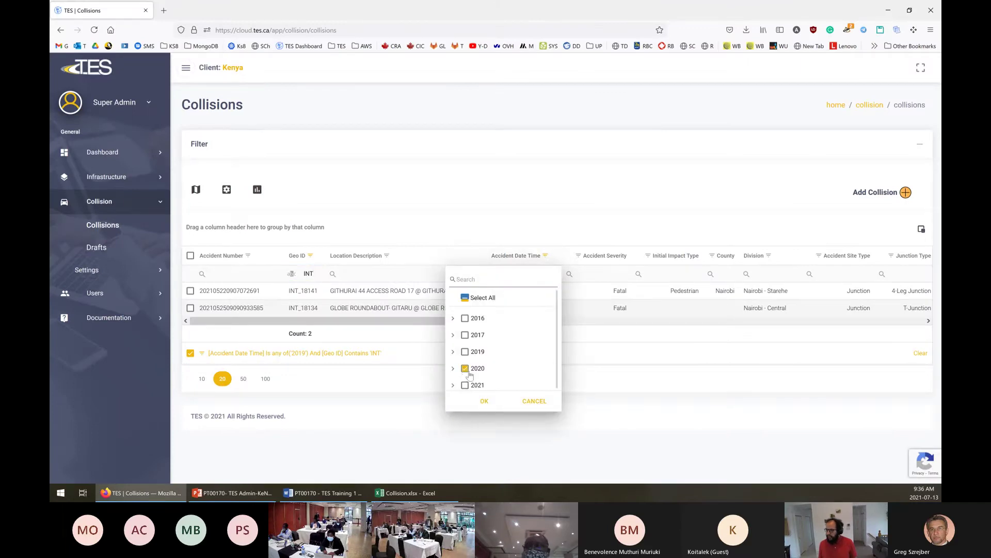
click(487, 402)
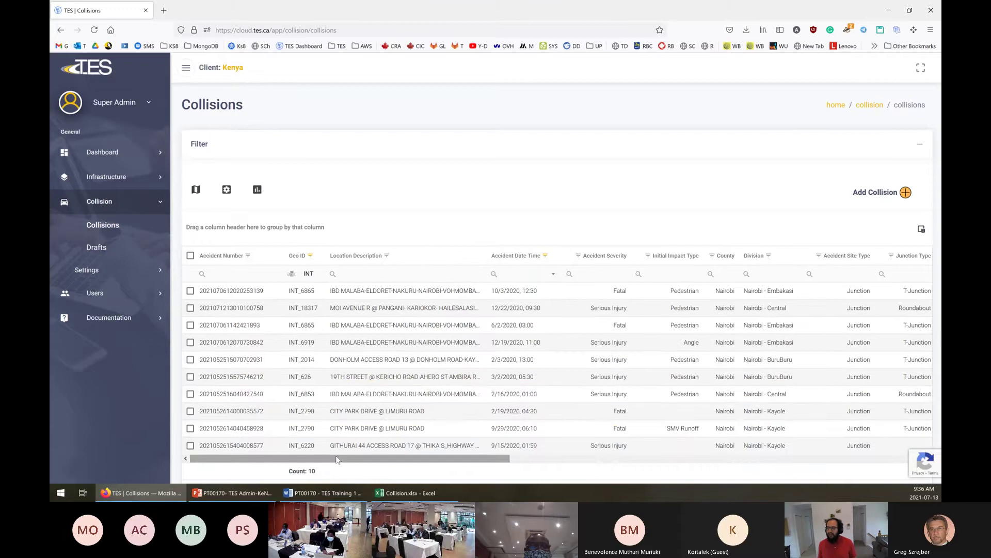
click(320, 494)
key(alt+Tab)
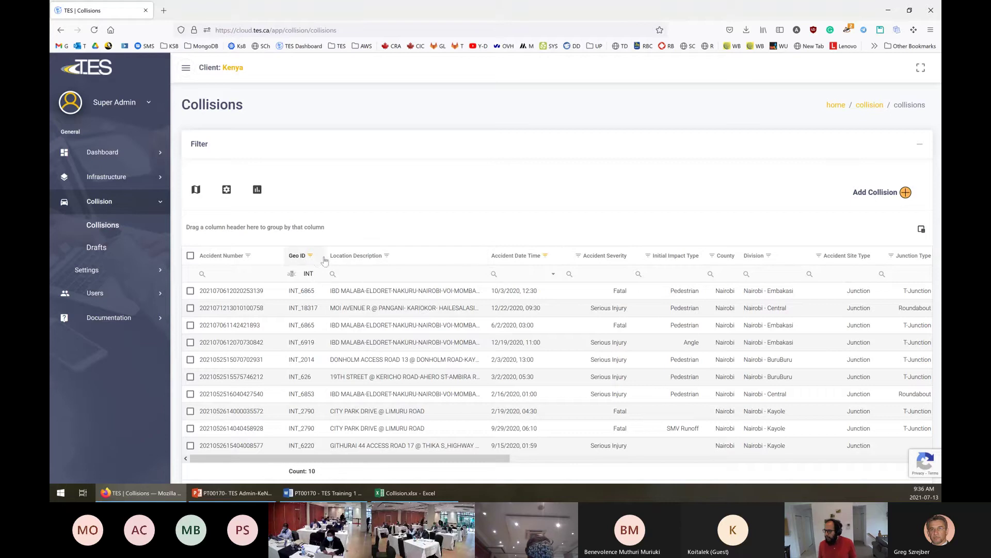
Switch the Accident Date Time filter to 2021 only, keeping the Geo ID filter on INT.
click(546, 256)
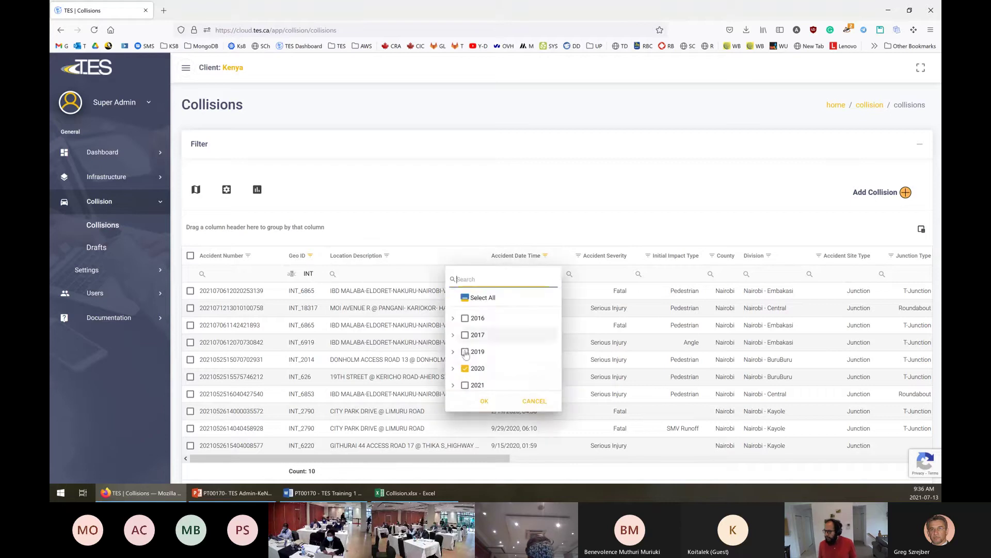
click(465, 368)
click(465, 385)
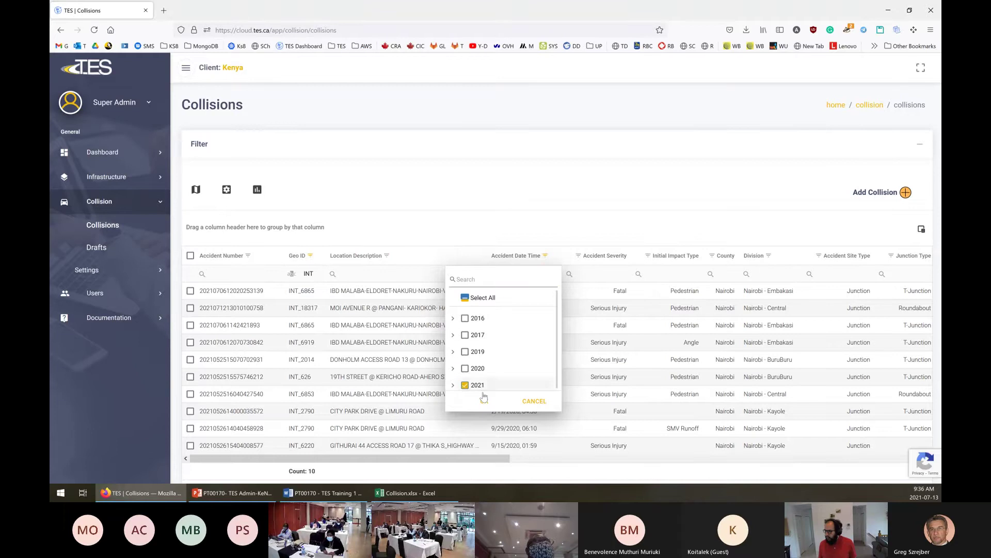
click(484, 401)
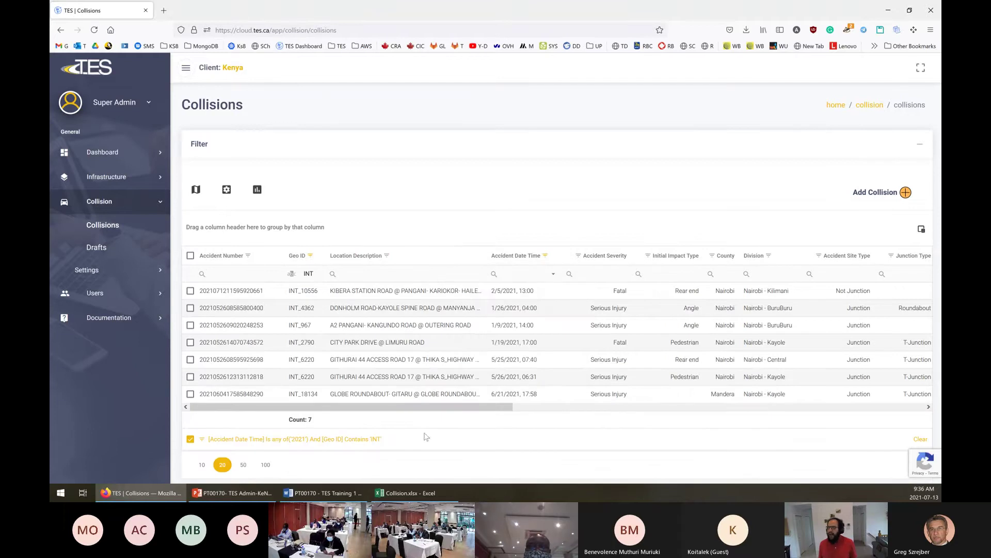
Correct the 2021 answer of Question 1 to 7 in the Word document and return to the Firefox collision list.
click(323, 493)
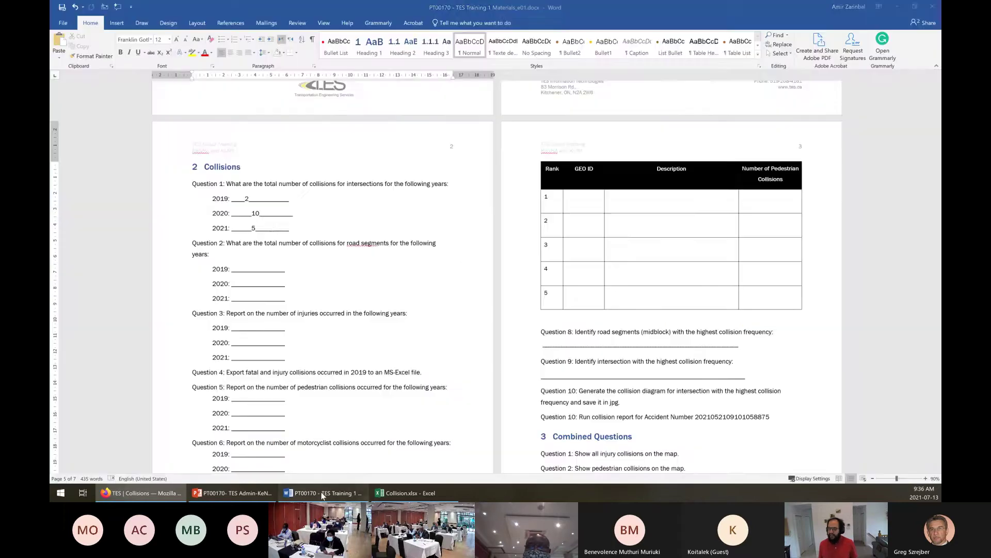
double_click(253, 227)
text(7)
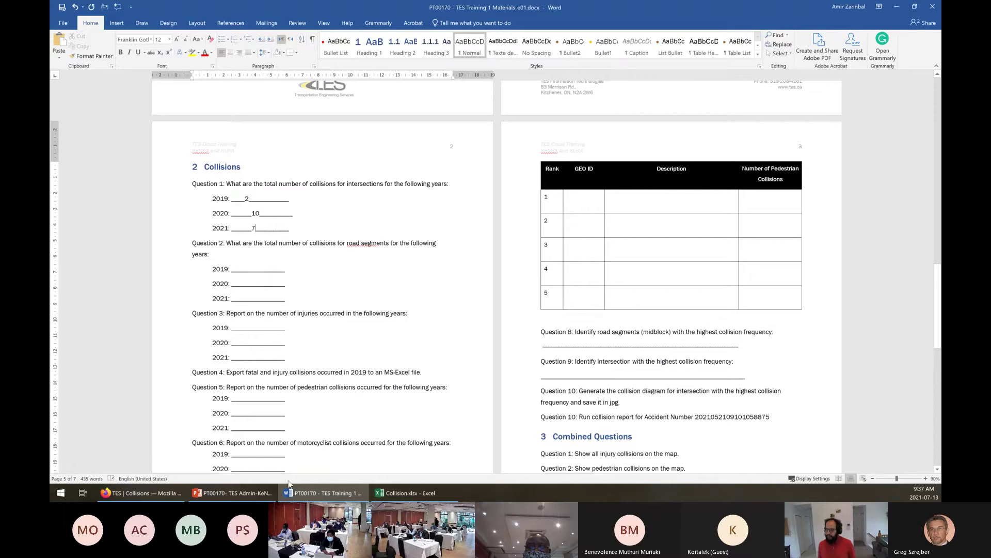
click(166, 495)
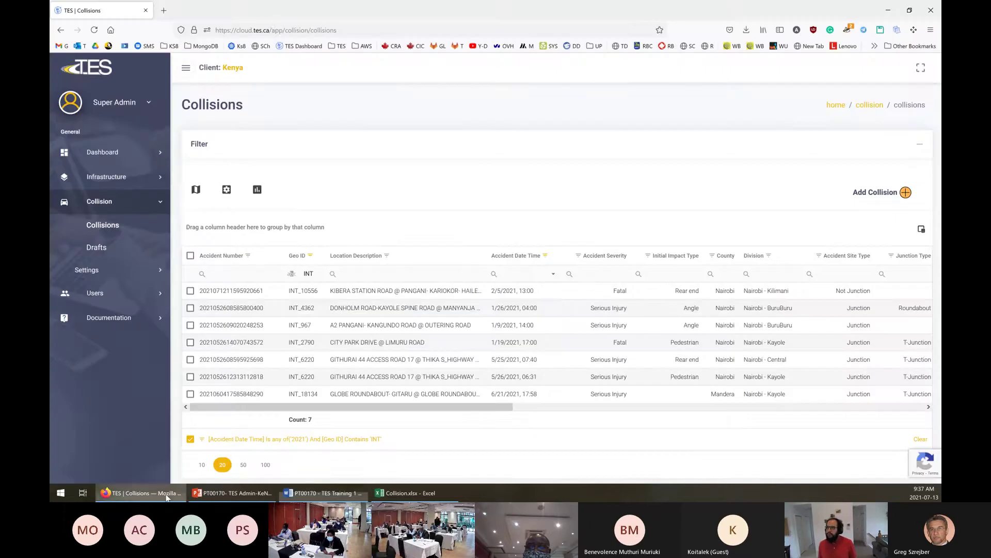
Examine the Geo ID and Accident Site Type values of the 2021 intersection collisions, including the site type filter options.
click(272, 31)
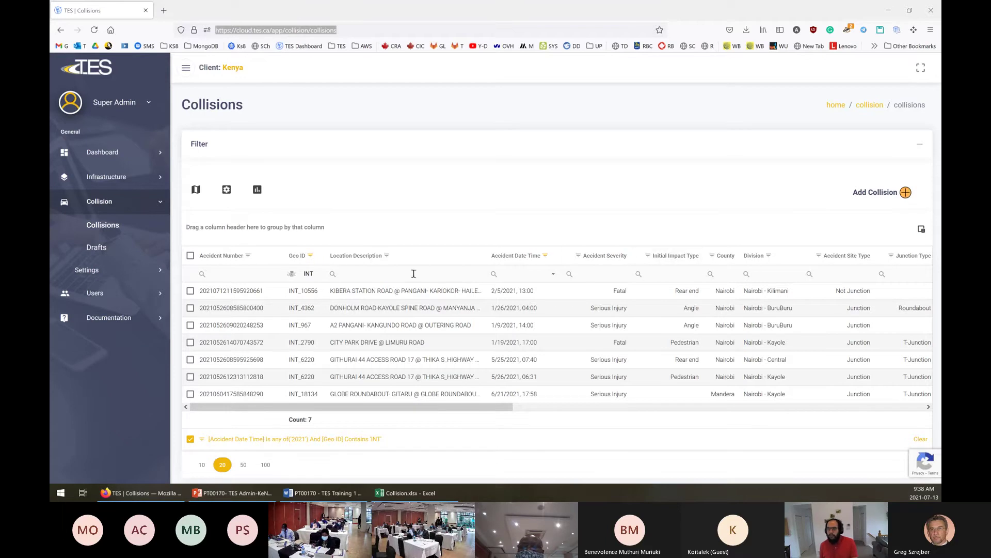
mouse_move(292, 283)
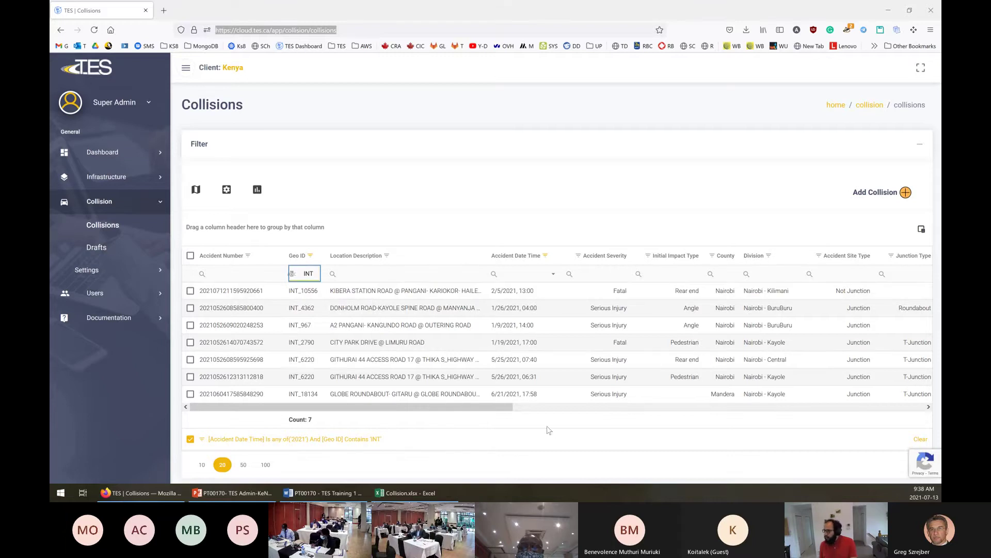
drag(496, 408, 465, 411)
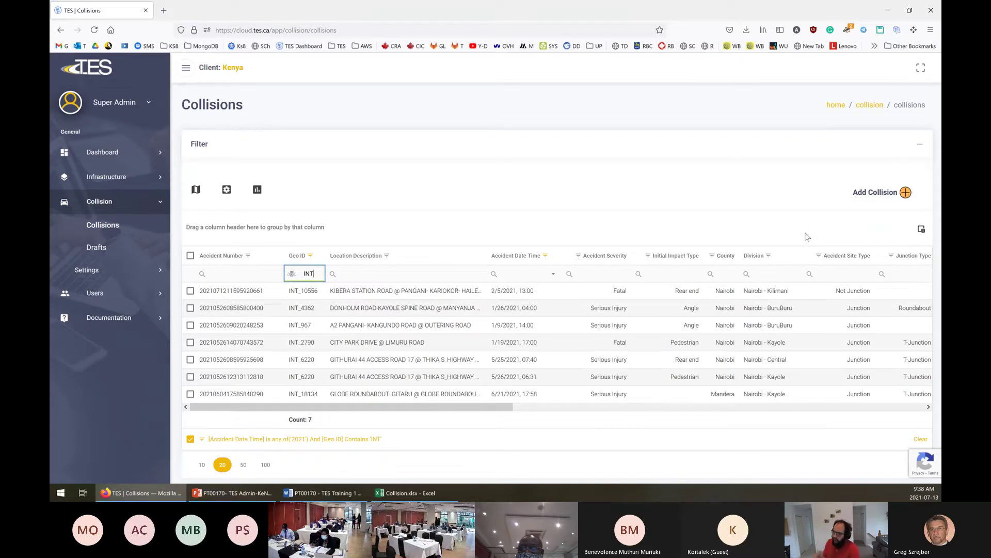
click(883, 274)
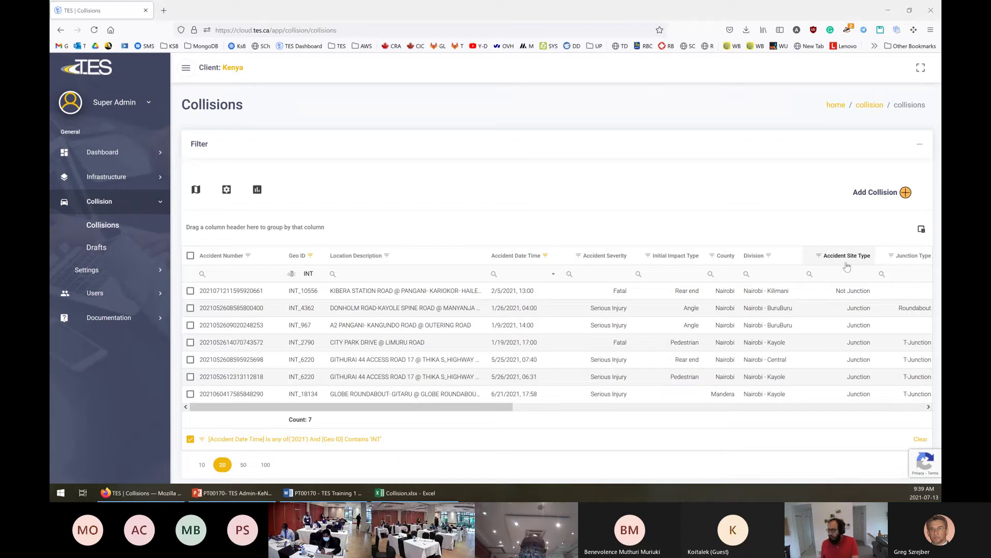
click(822, 256)
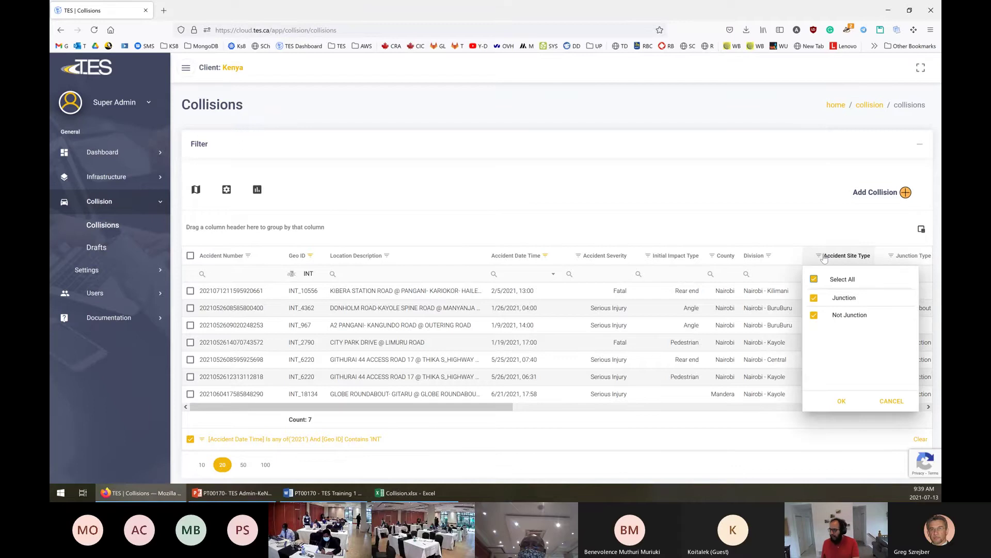
click(891, 401)
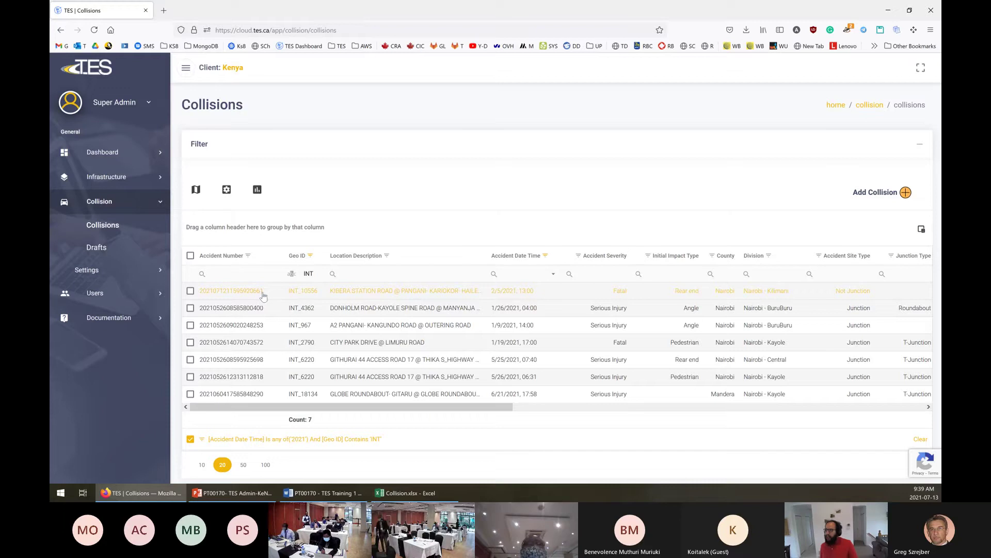
click(292, 274)
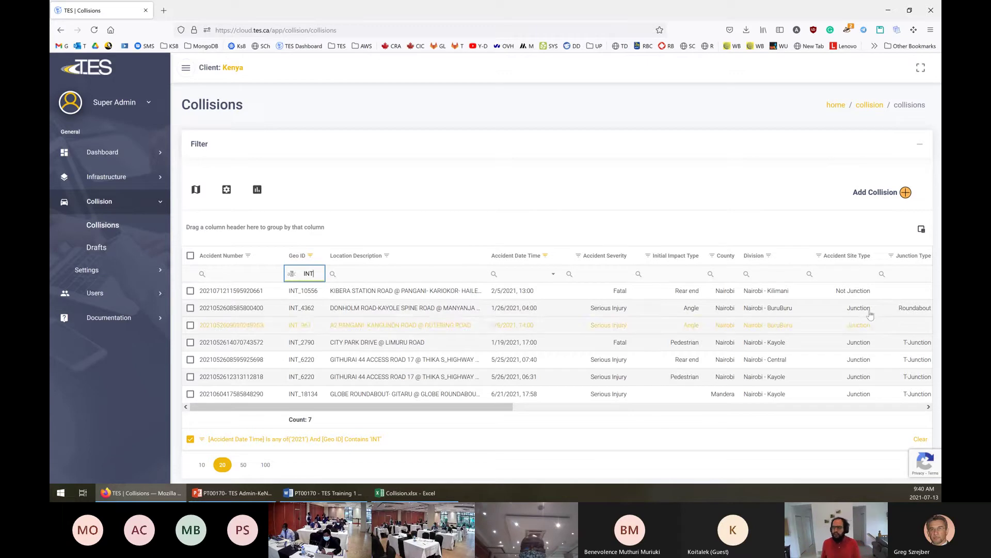
right_click(799, 287)
key(Escape)
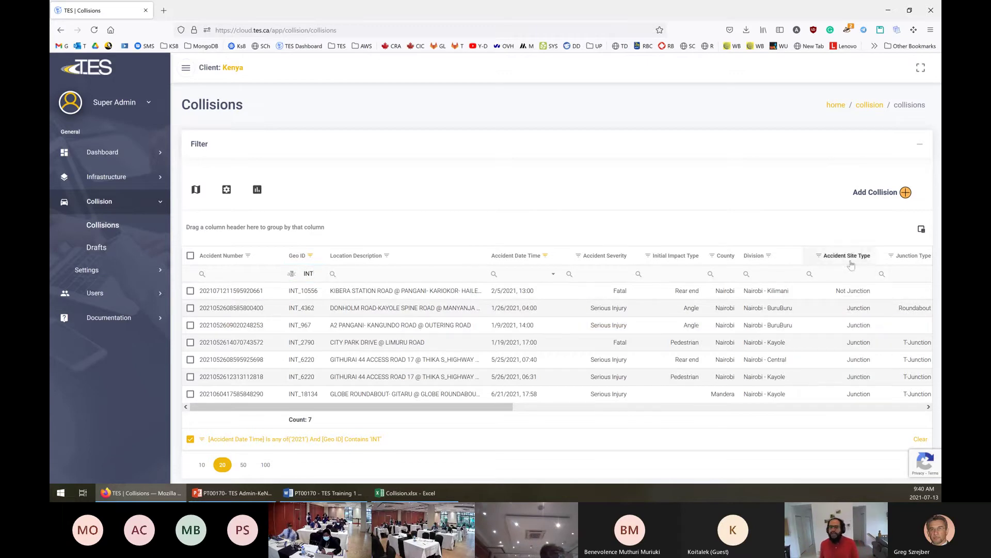
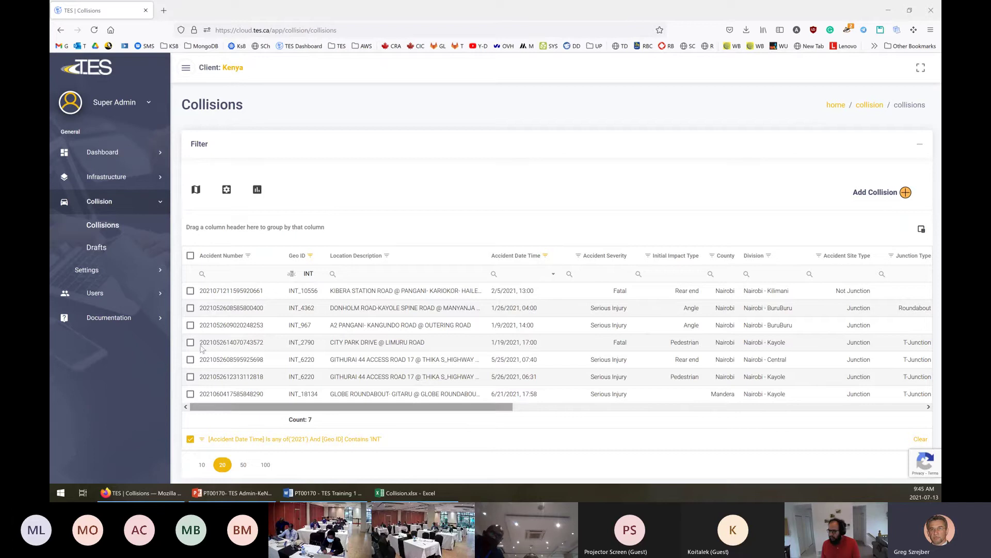
Look over the saved views in the Report Viewer Manager and check the collision questions in the Word document.
click(229, 191)
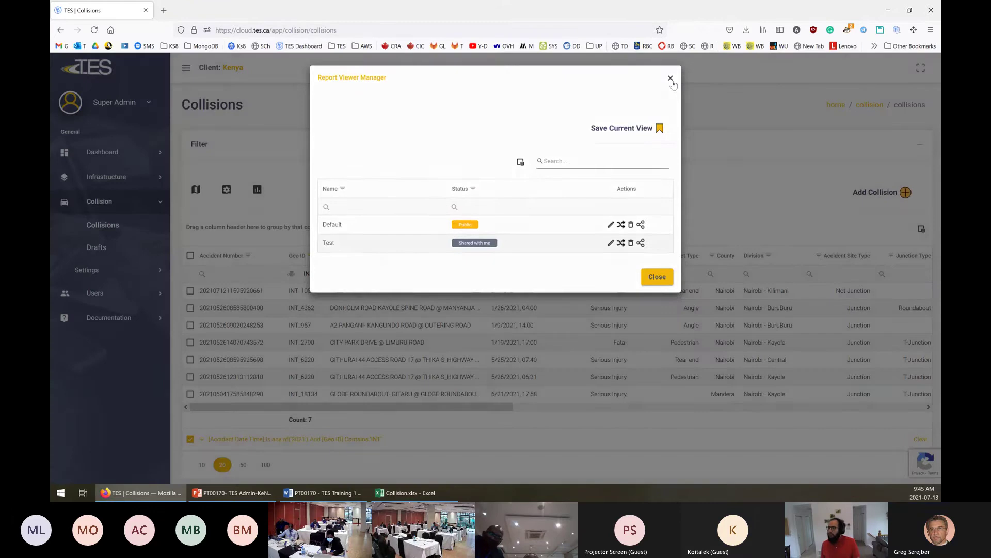
click(670, 80)
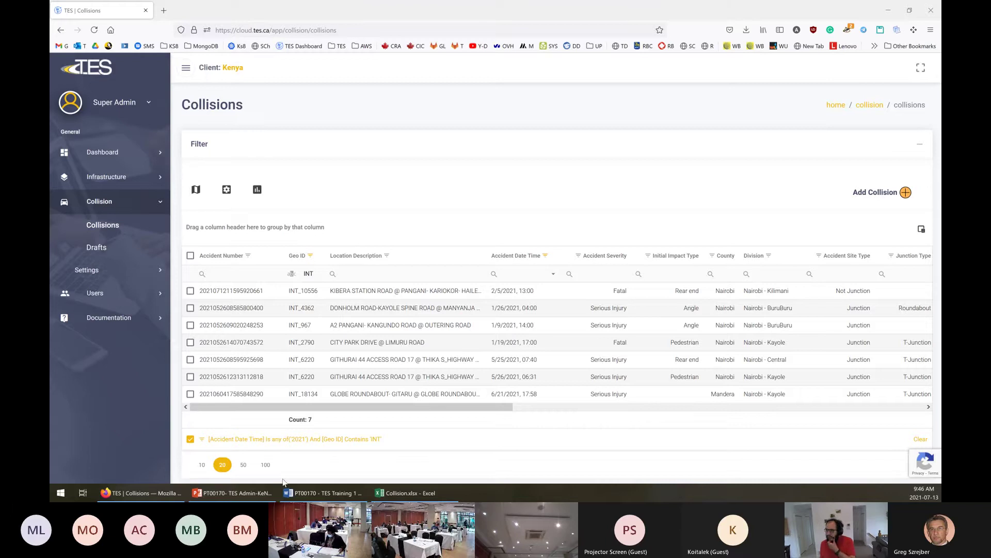
mouse_move(310, 493)
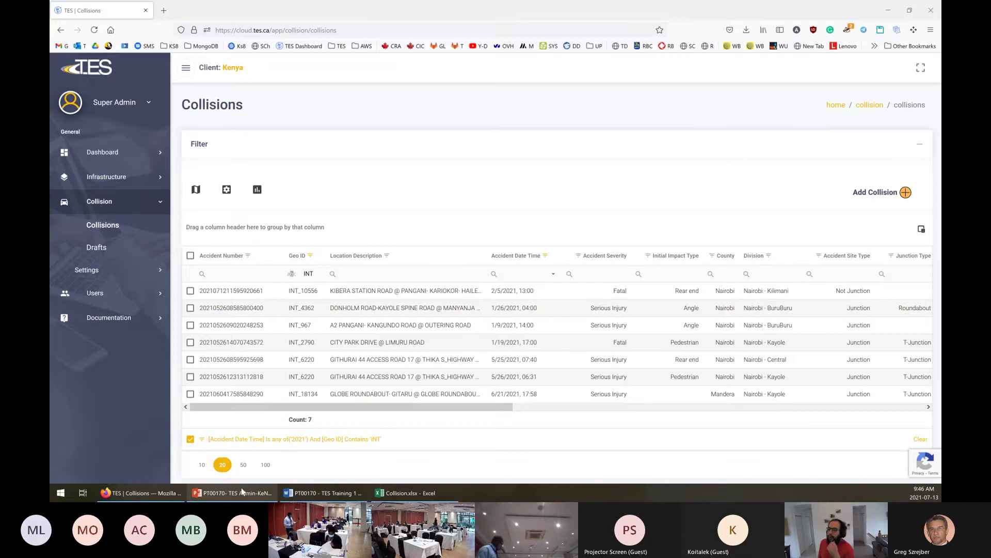
click(354, 489)
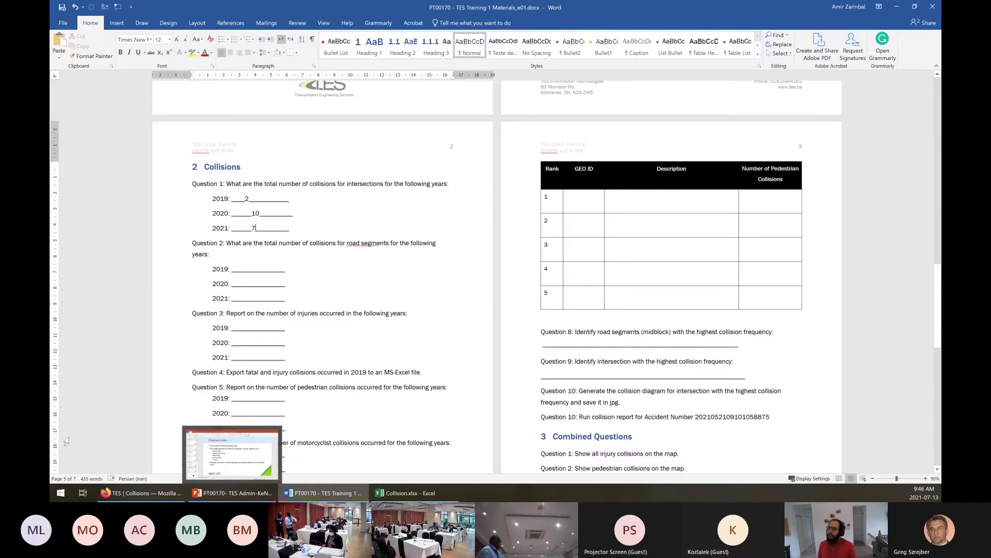
click(156, 494)
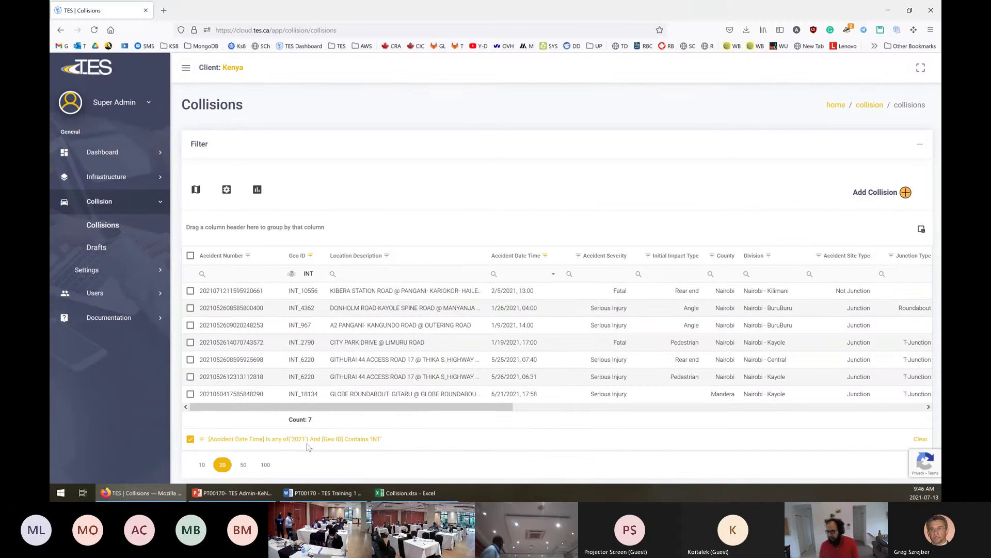
Review the active Accident Date Time and Geo ID conditions in the Filter Builder and close it without changes.
scroll(292, 413, down, 1)
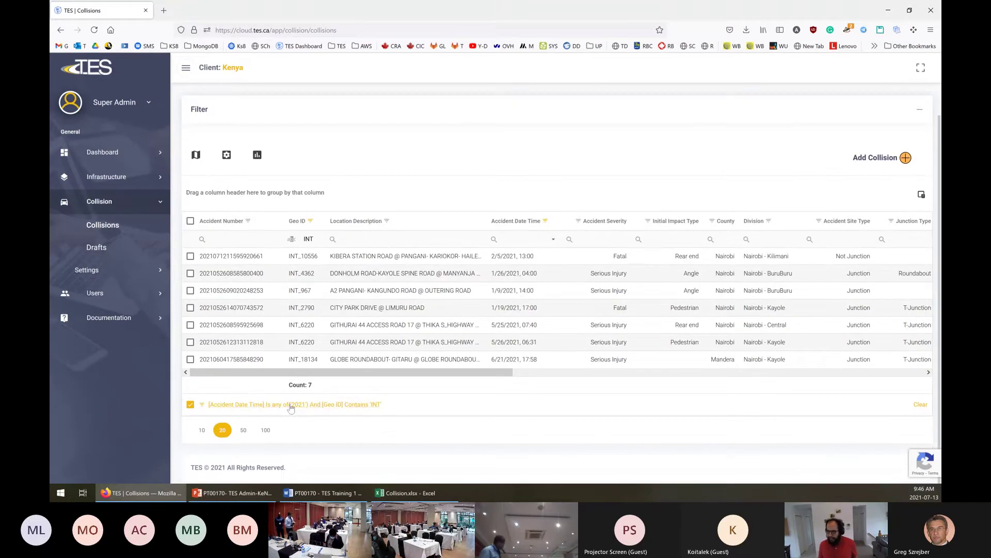
click(284, 405)
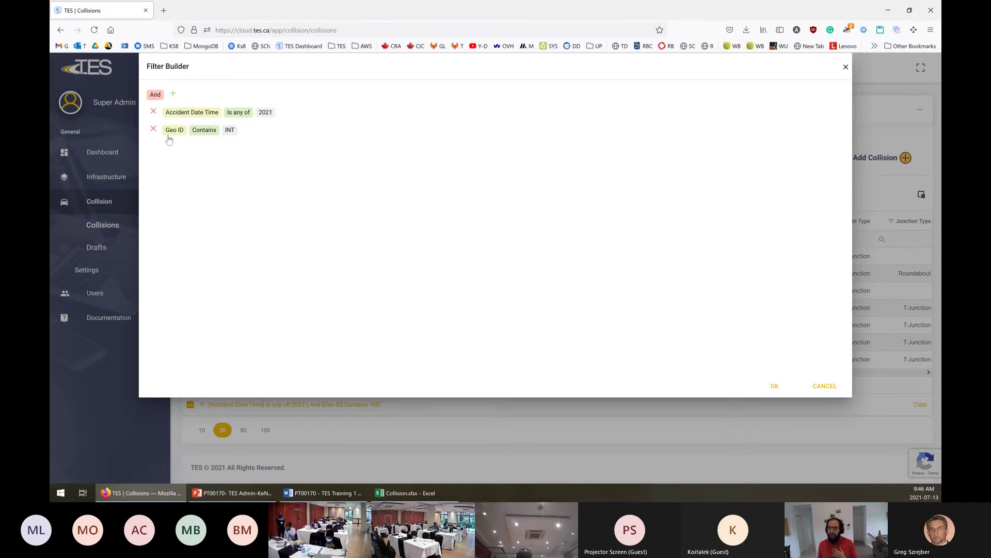
click(865, 70)
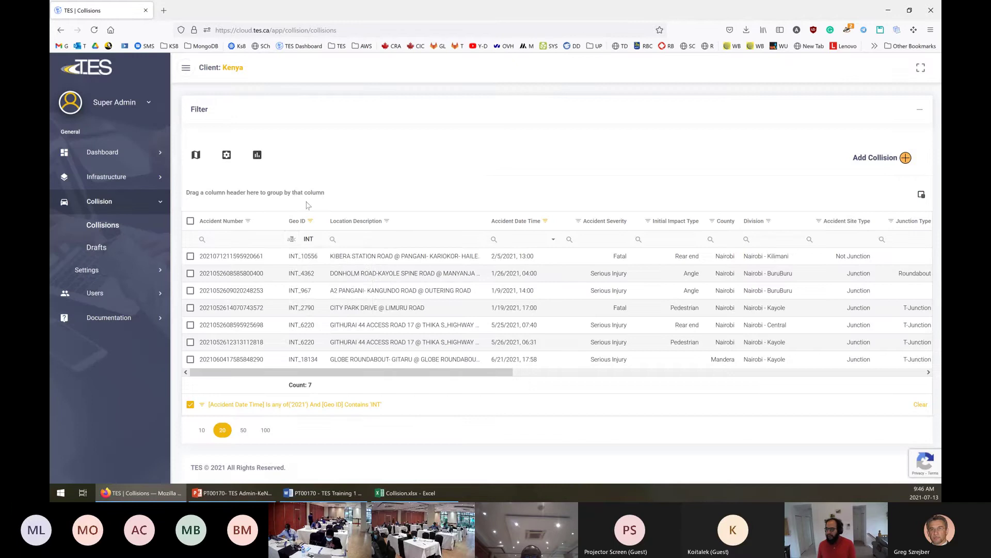
Set the Geo ID filter to Does not contain INT to list the 2021 road segment collisions.
click(292, 239)
double_click(311, 240)
click(292, 240)
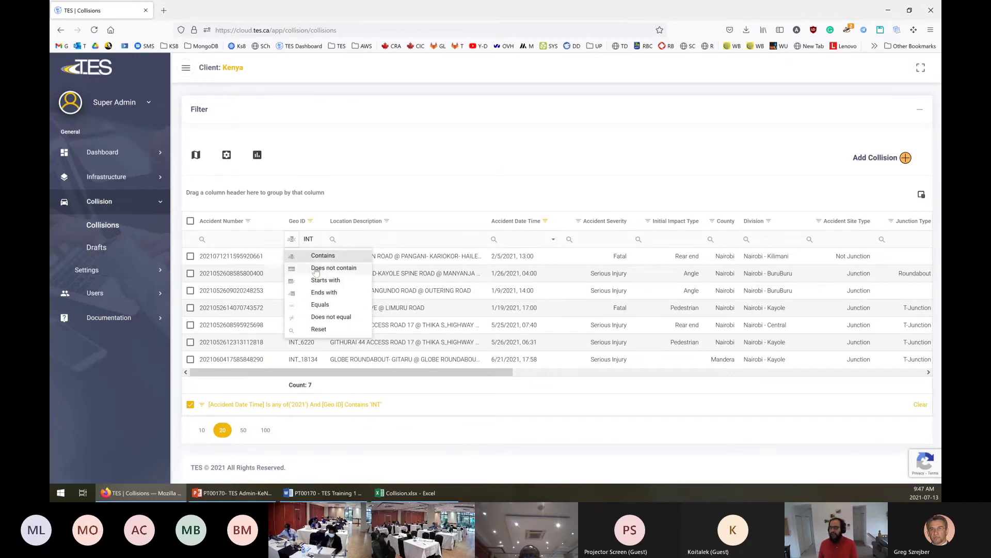
click(317, 269)
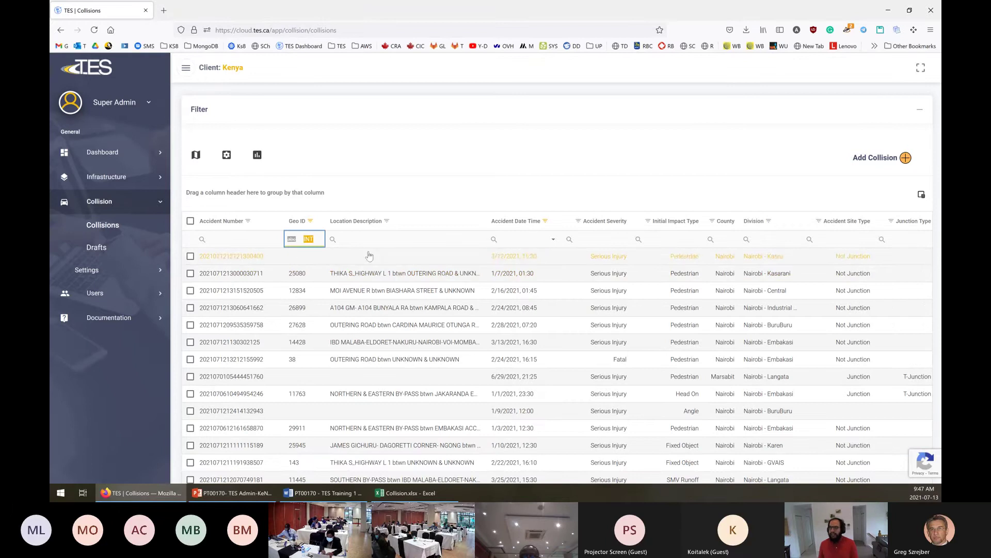
click(292, 240)
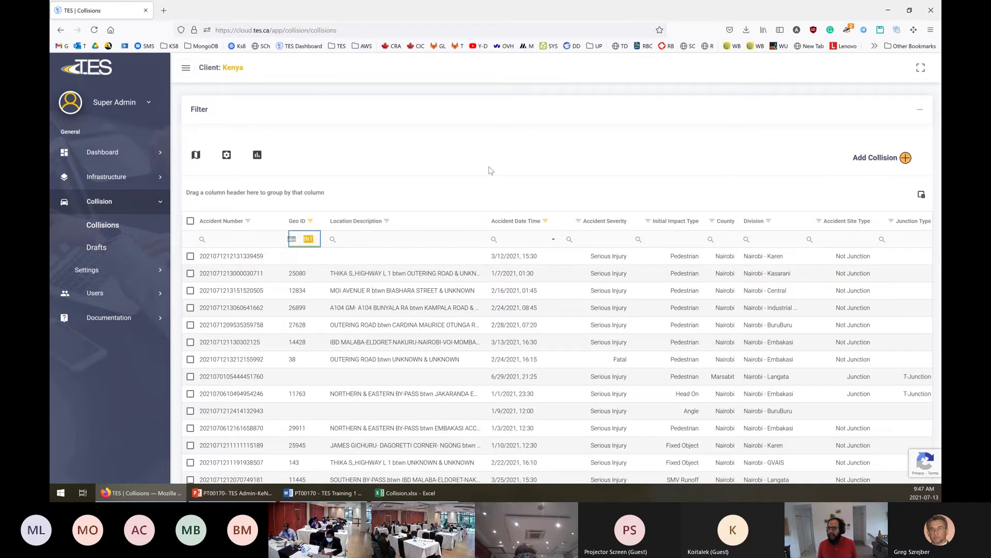
Filter the 2021 collisions' Geo ID column to every value except blanks and check the resulting list.
scroll(475, 173, down, 5)
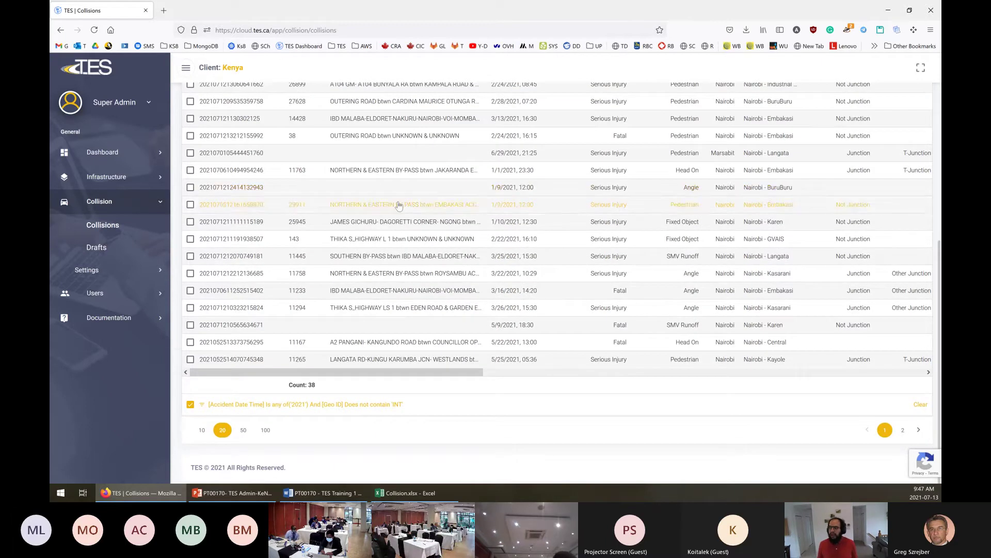
scroll(398, 206, up, 5)
scroll(349, 183, down, 5)
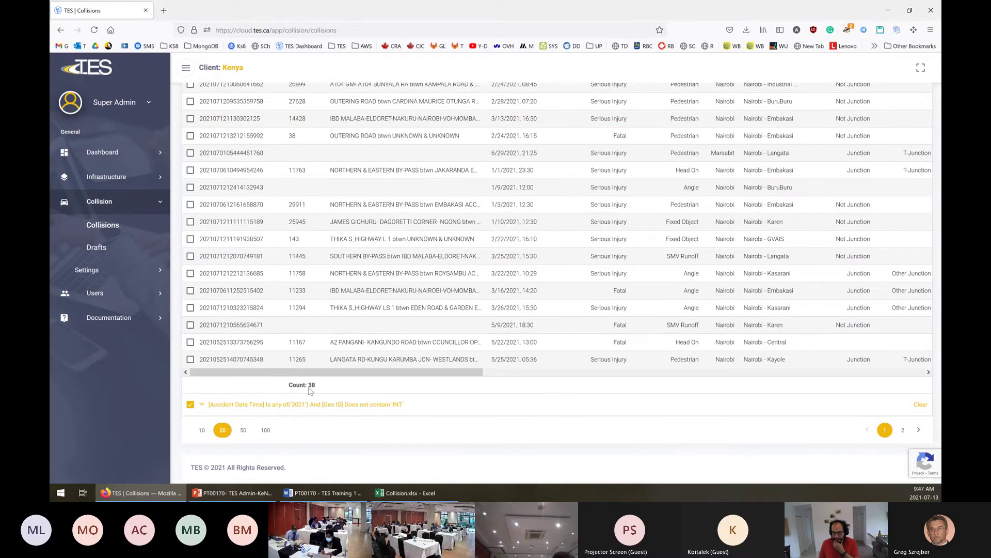
scroll(305, 309, up, 3)
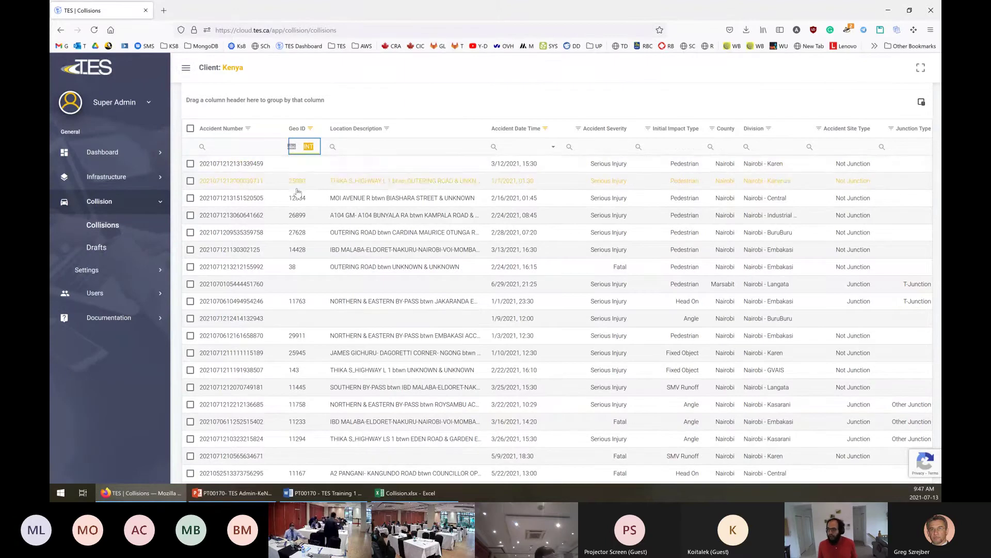
click(312, 130)
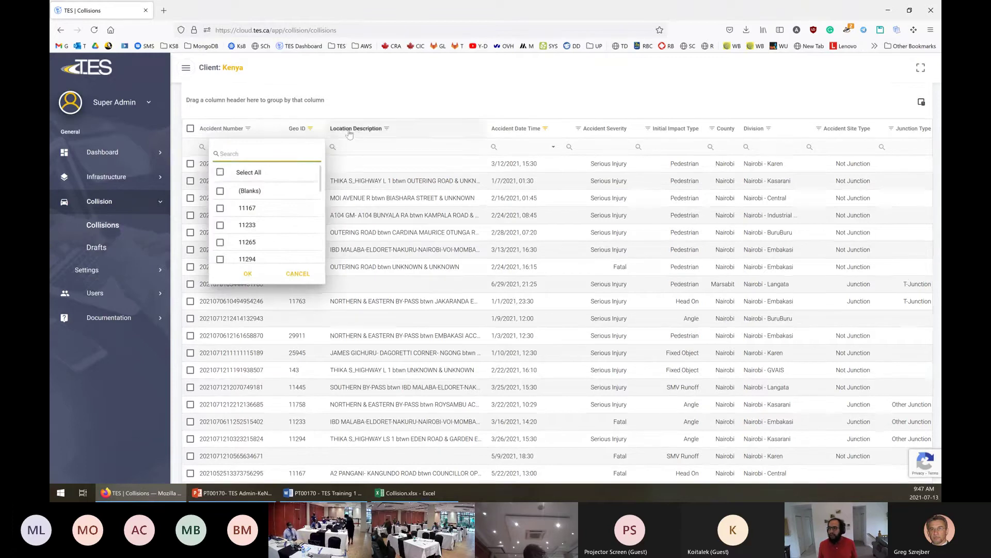
click(219, 173)
click(219, 191)
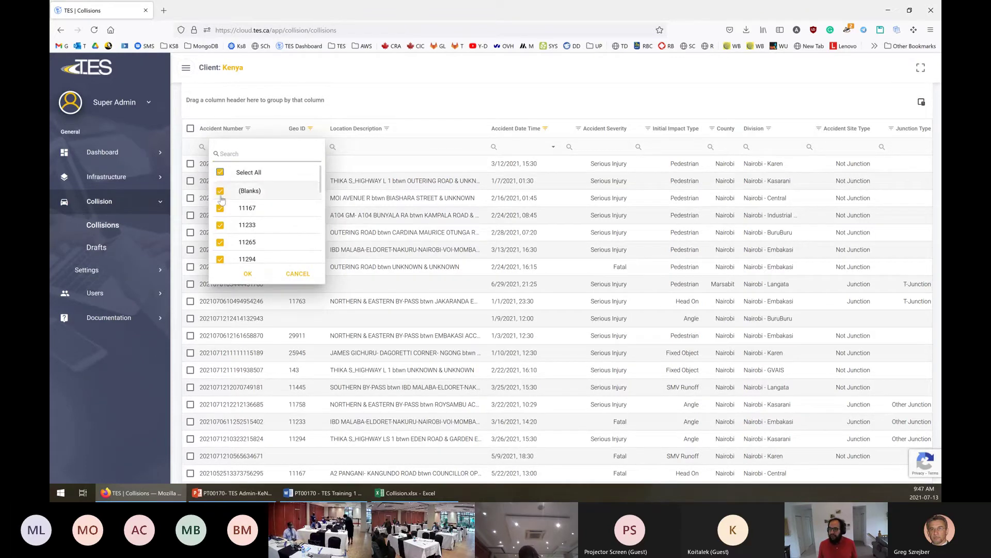
click(250, 275)
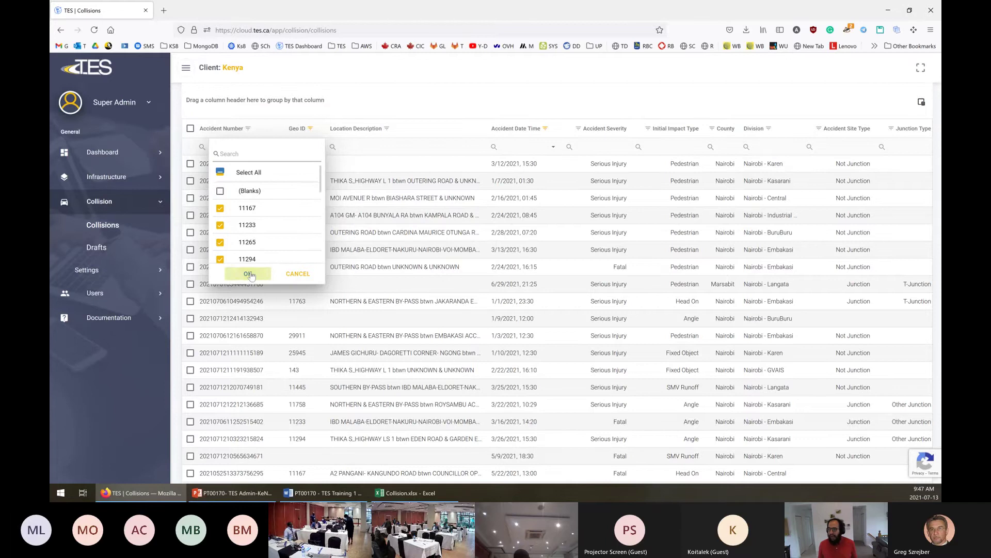
scroll(387, 278, down, 3)
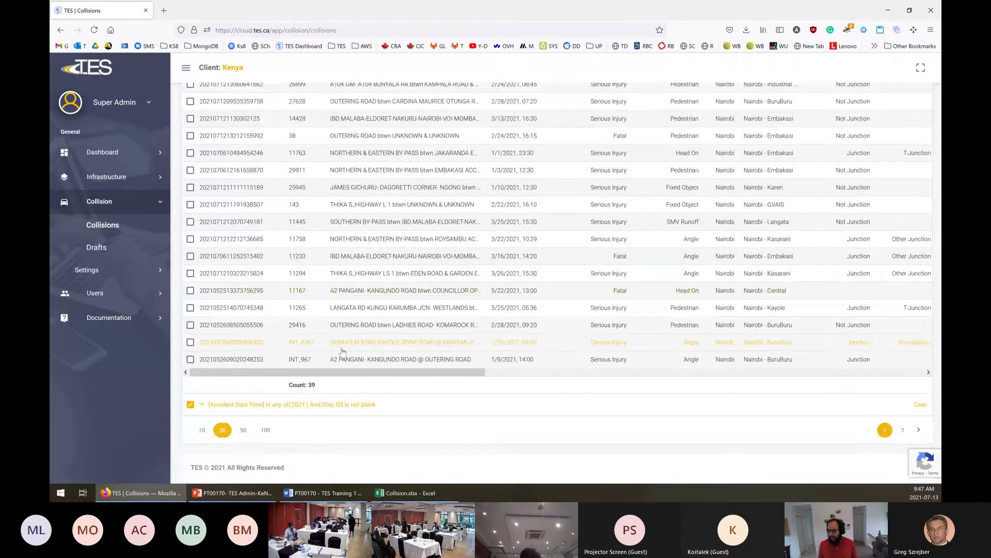
scroll(320, 336, up, 5)
Set the Geo ID filter to Does not contain int for the 2021 collisions.
click(293, 275)
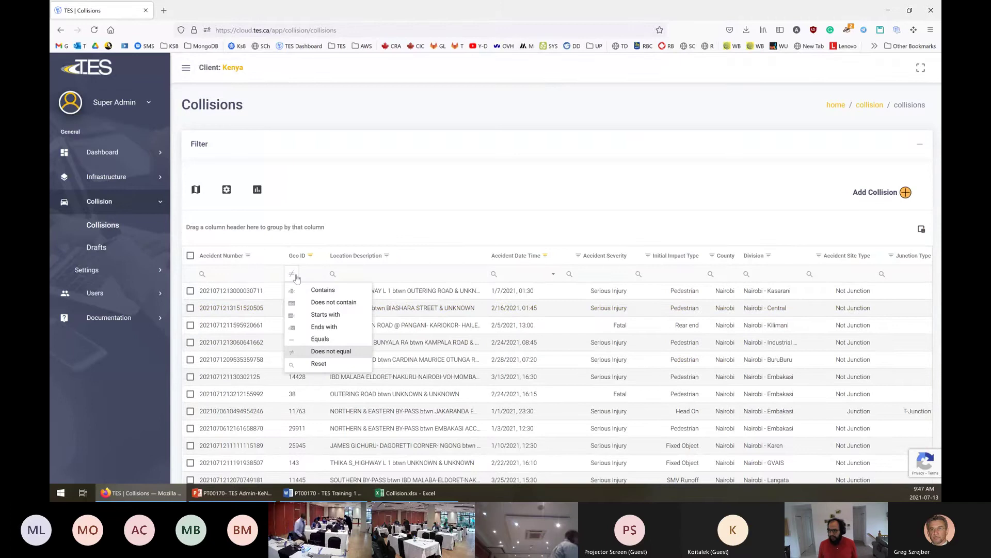
click(296, 277)
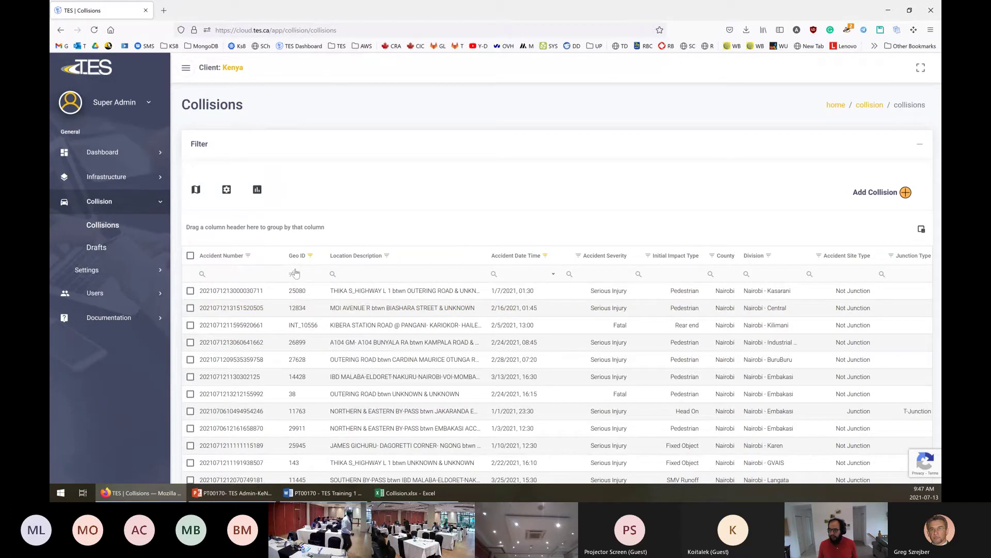
click(295, 274)
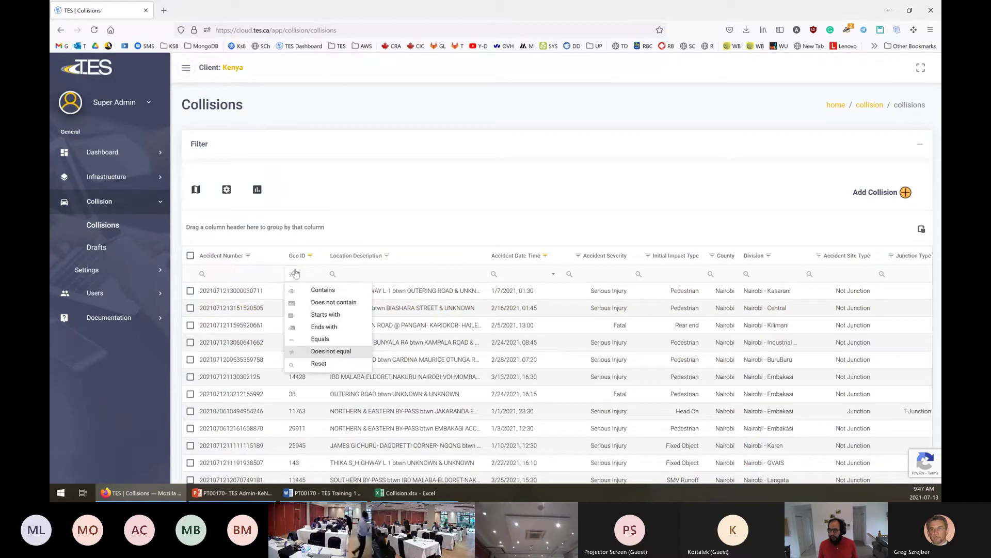
click(334, 307)
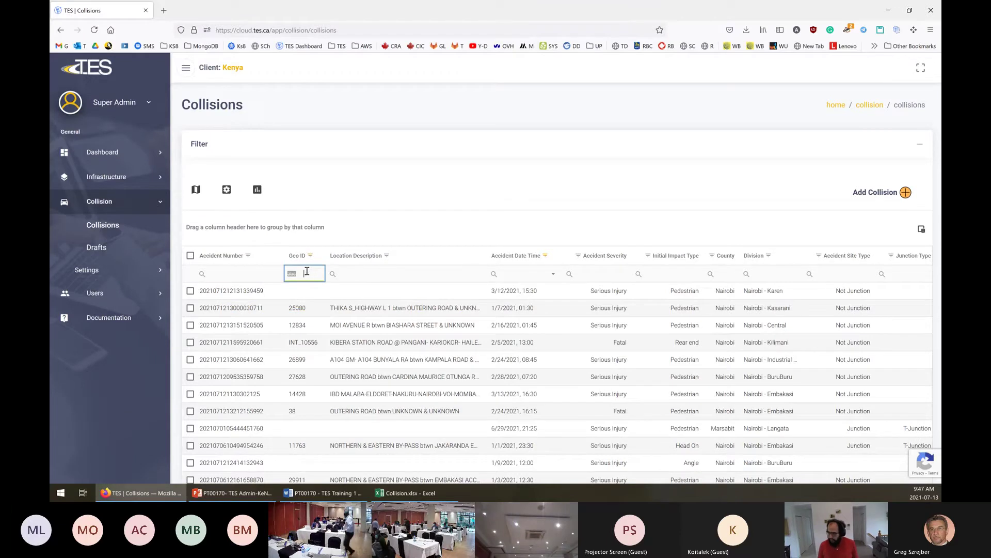
text(int)
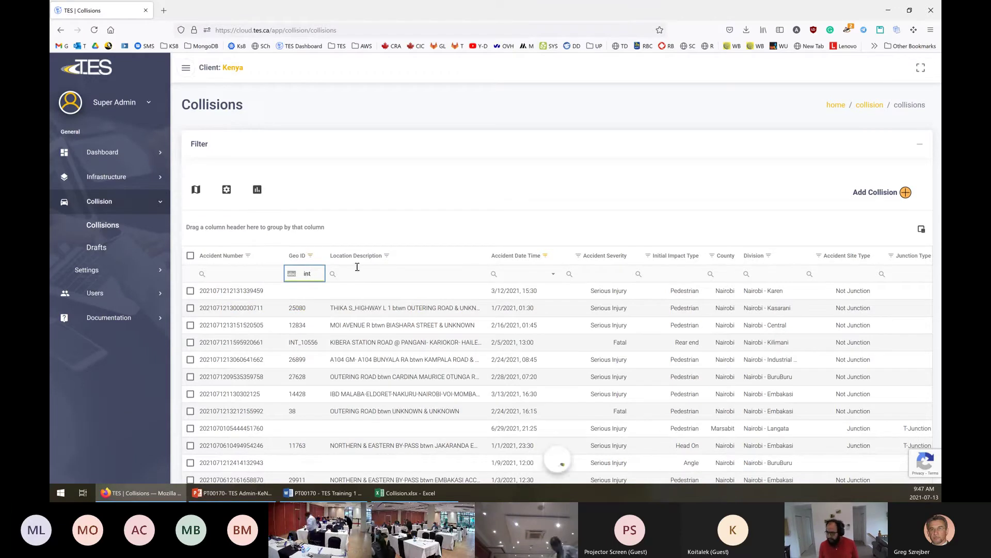
scroll(356, 289, down, 5)
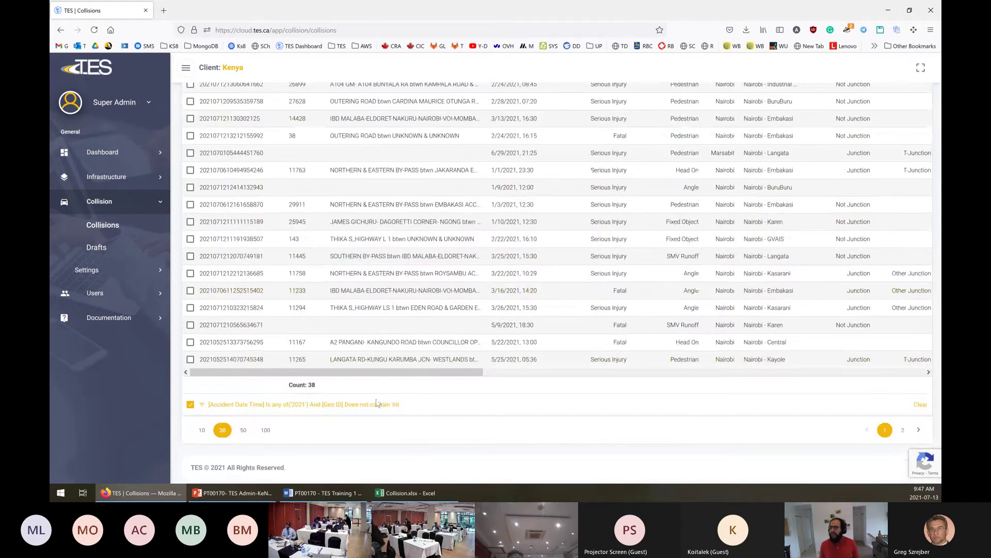
Switch to the Word training document and enter 38 on the 2019 line of Question 2.
click(346, 494)
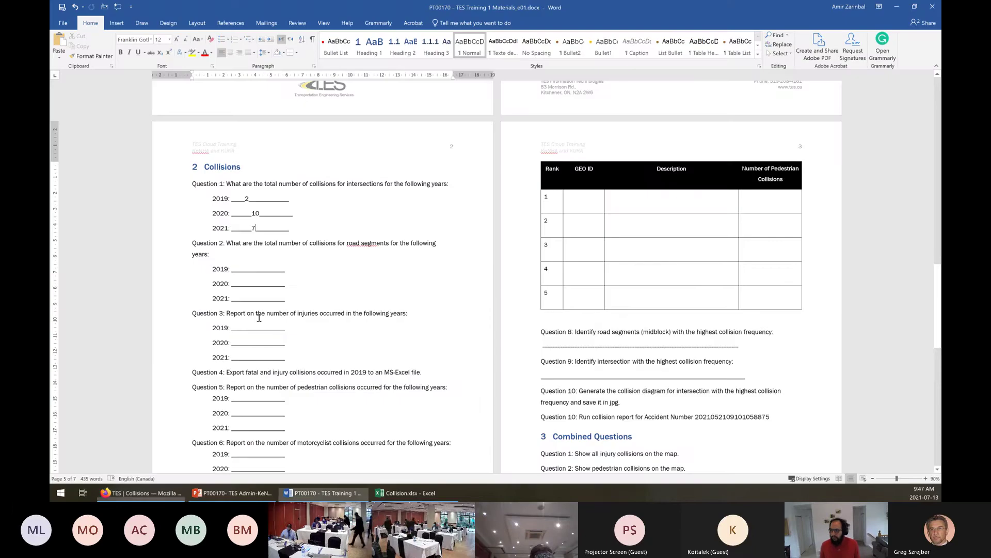
click(248, 269)
text(3)
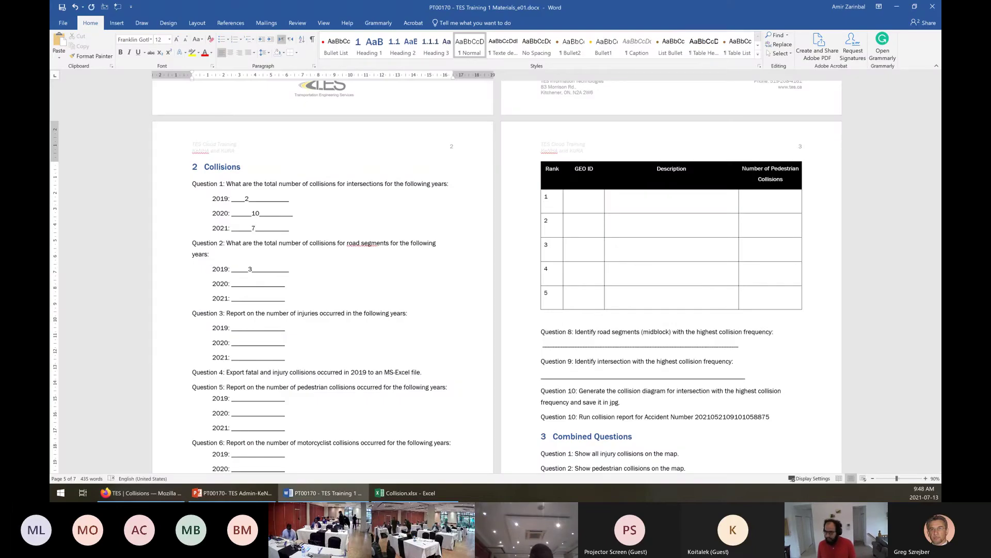
text(8)
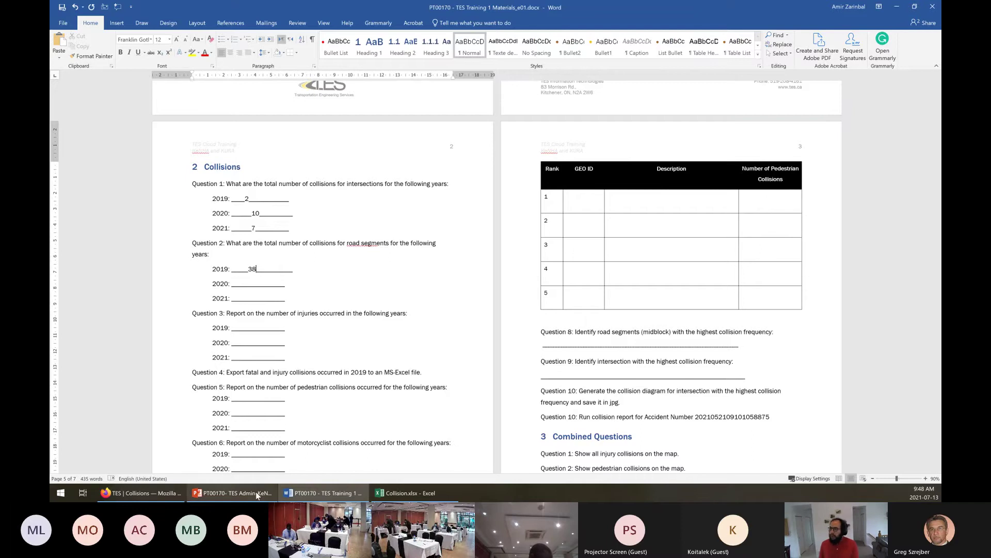
Recheck the filtered year in TES, then move the 38 in Word's Question 2 from the 2019 line to the 2021 line.
click(232, 493)
click(342, 493)
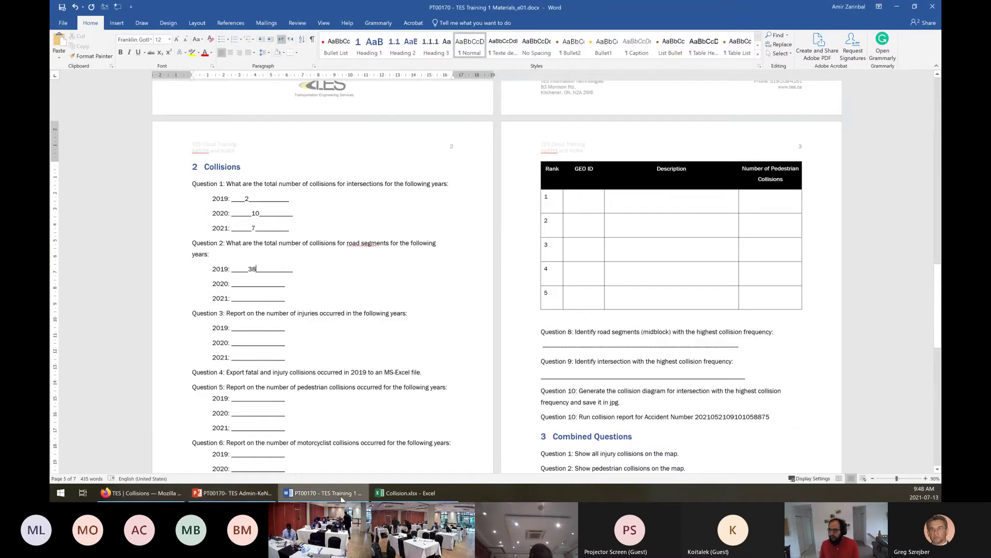
click(408, 493)
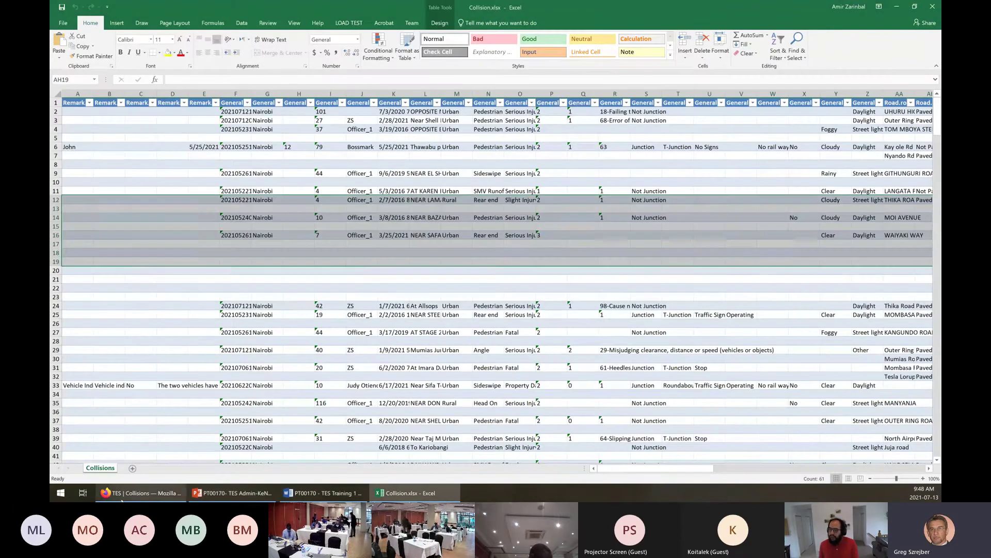
click(140, 493)
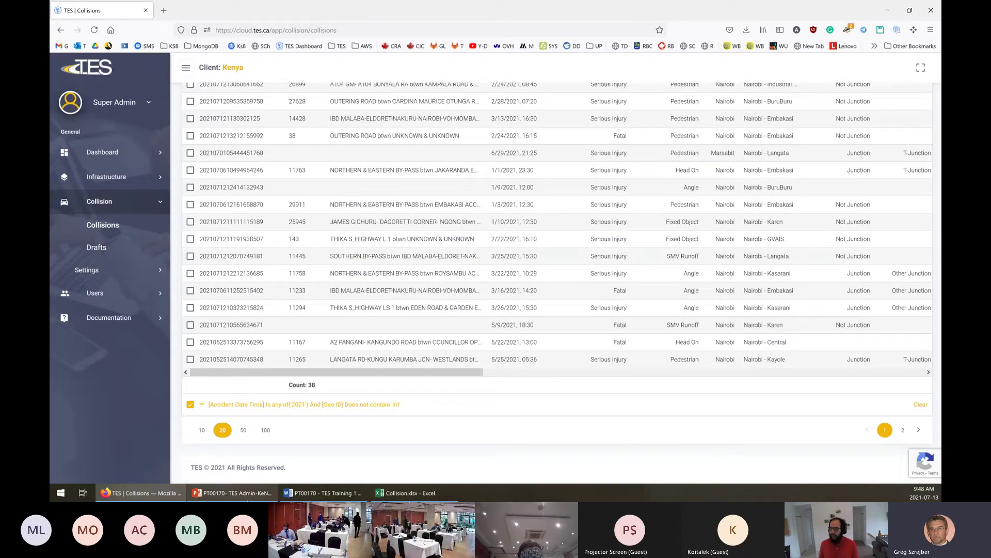
click(246, 497)
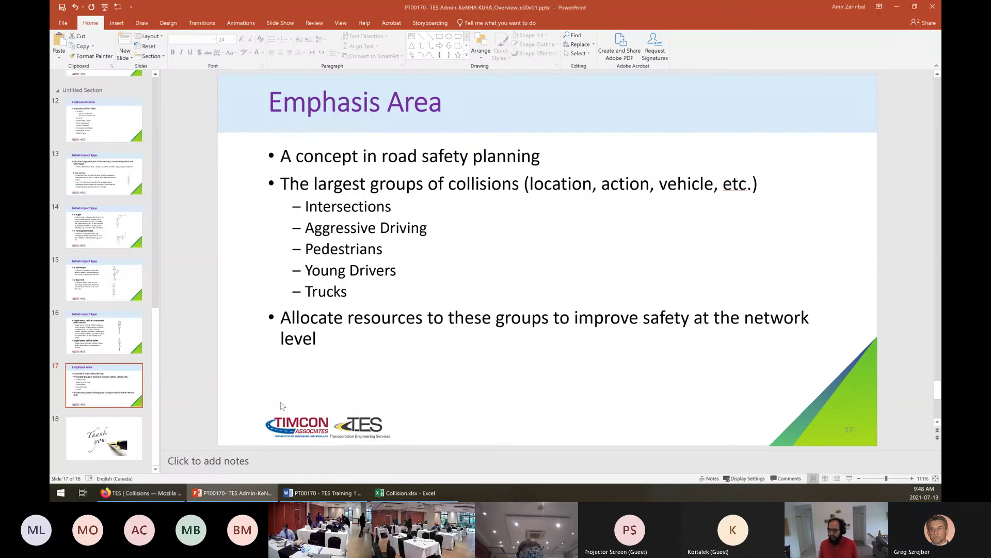
click(302, 493)
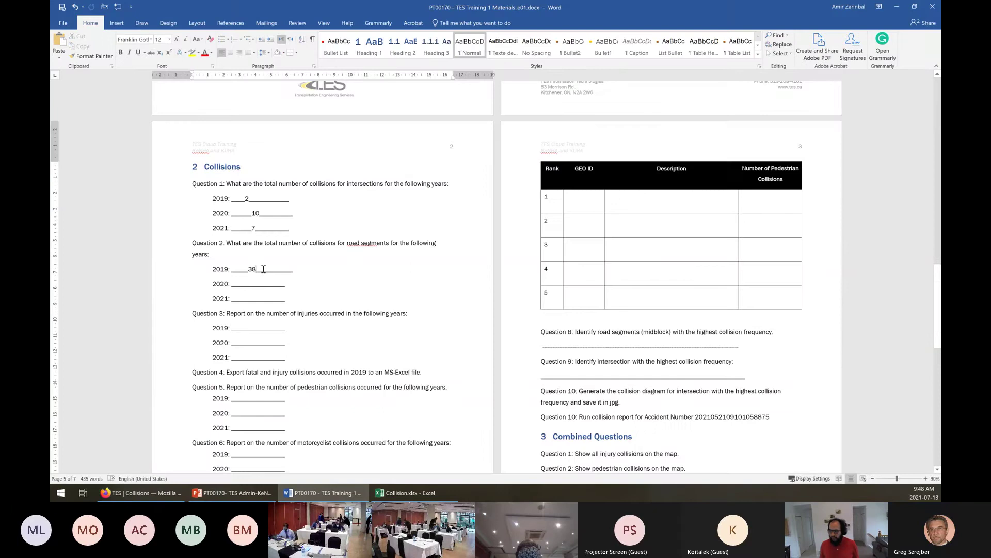
key(Down)
key(Down)
key(Down)
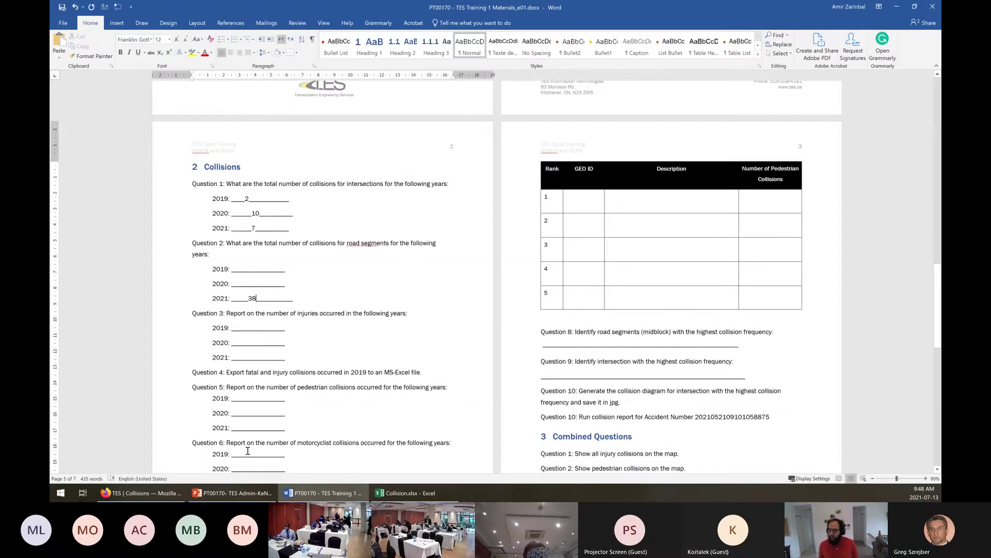
Switch to TES and change the Accident Date Time filter from 2021 to 2020, keeping the Geo ID condition.
click(209, 495)
click(140, 493)
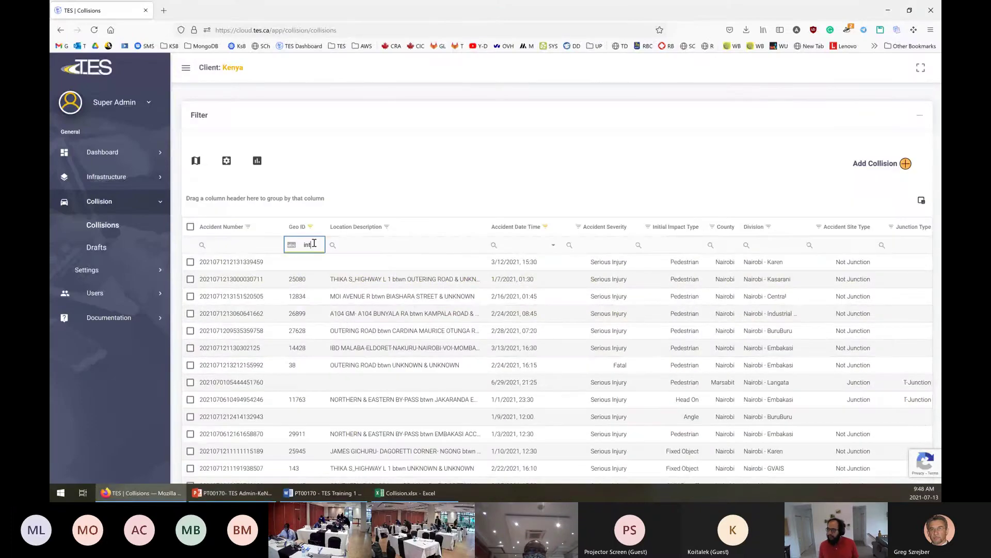
double_click(307, 244)
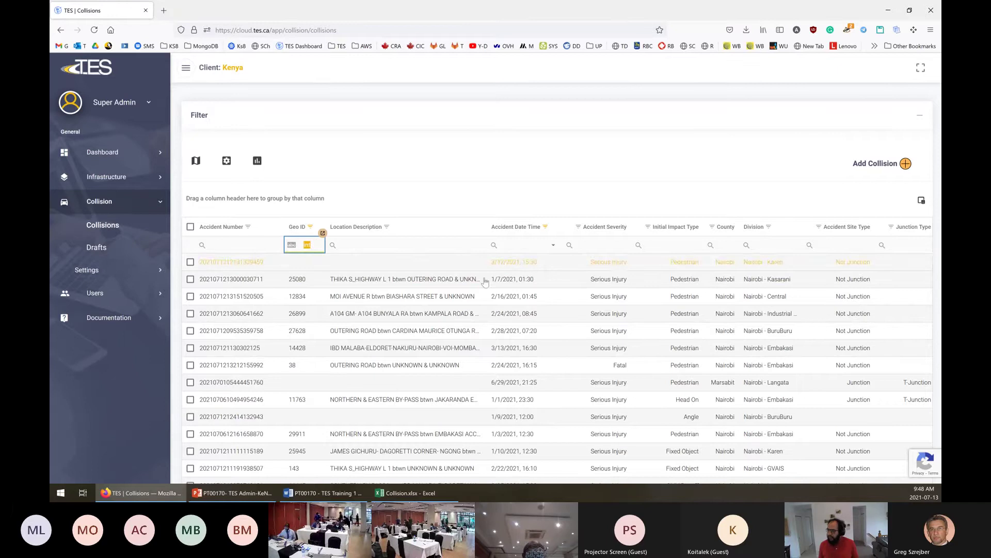
click(546, 228)
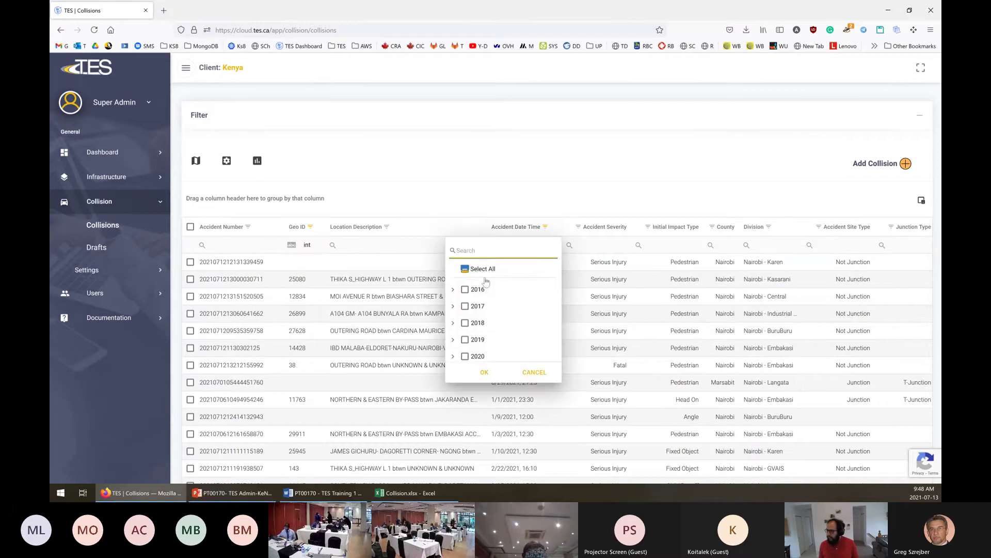
scroll(491, 320, down, 1)
click(470, 354)
click(467, 355)
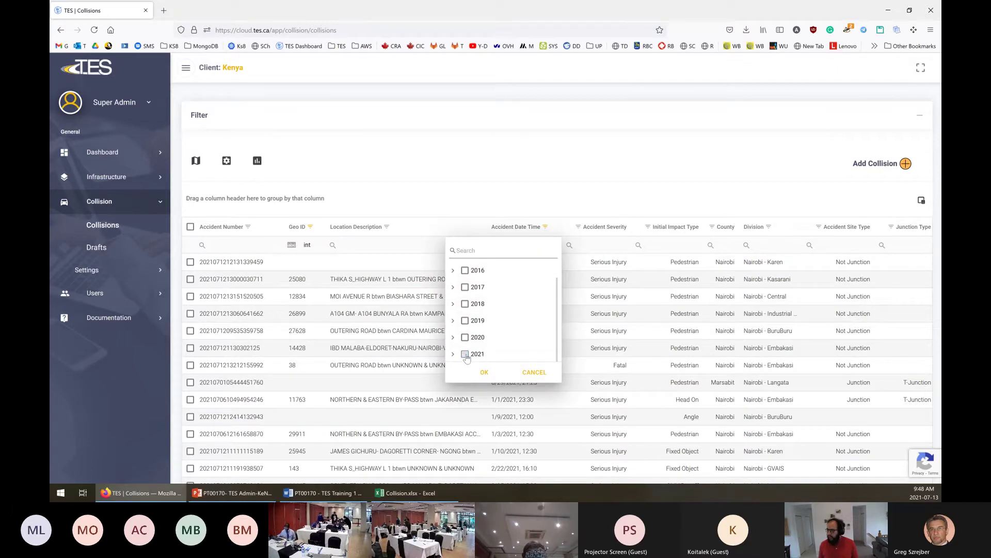
click(485, 372)
scroll(381, 349, down, 5)
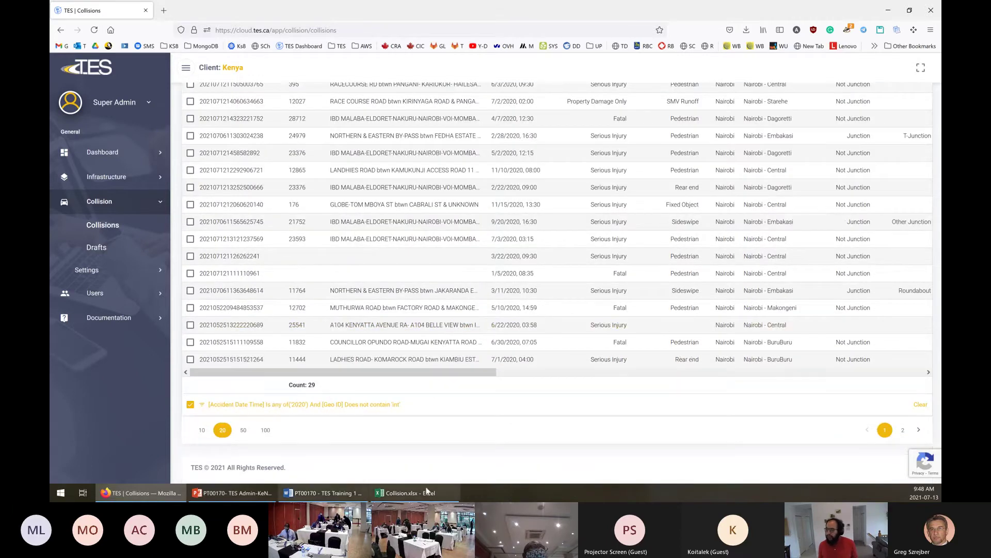
Switch to the Word document and enter 29 as the 2020 road segment total in Question 2.
click(408, 491)
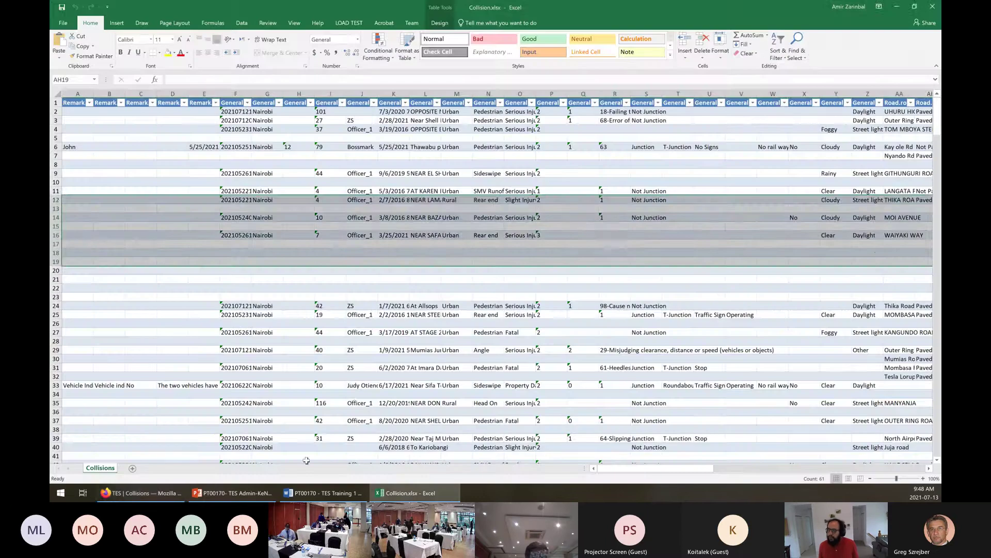
click(139, 492)
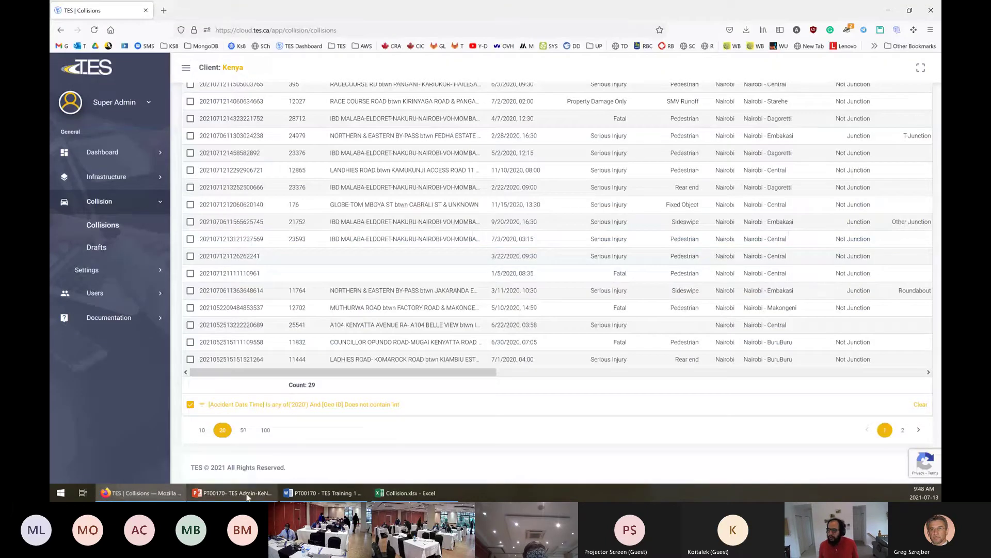
click(323, 492)
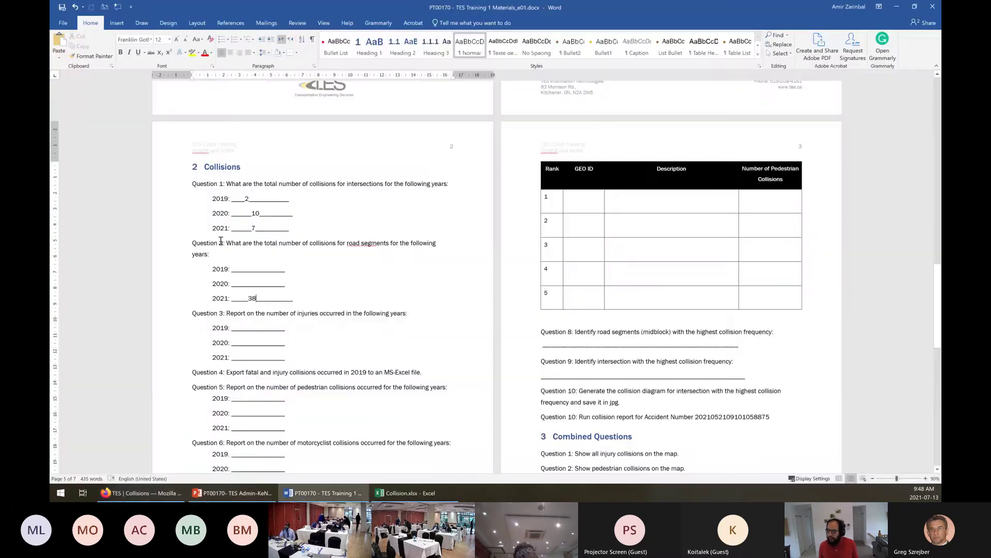
click(248, 284)
text(29)
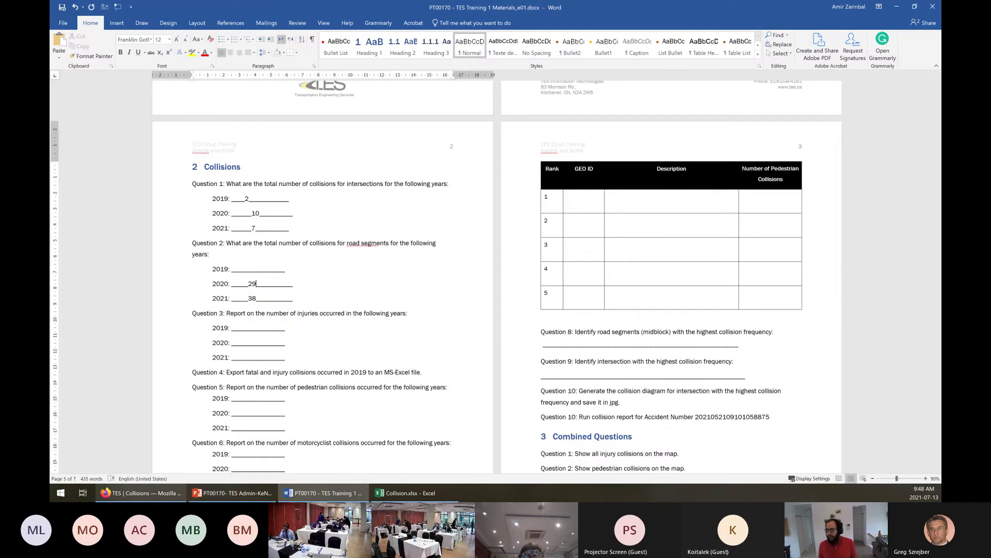
Switch to TES and change the Accident Date Time filter from 2020 to 2019, keeping the Geo ID condition.
click(140, 493)
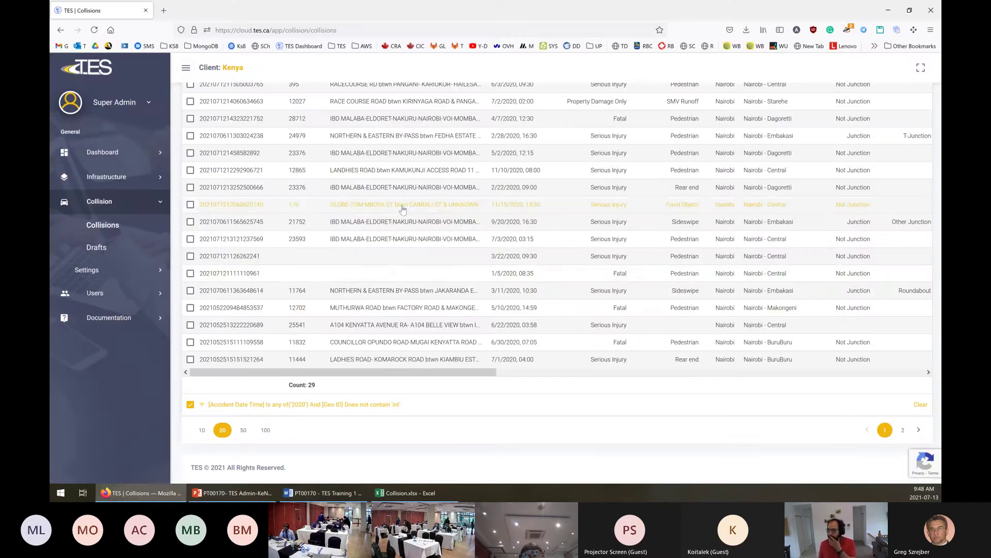
scroll(403, 210, up, 5)
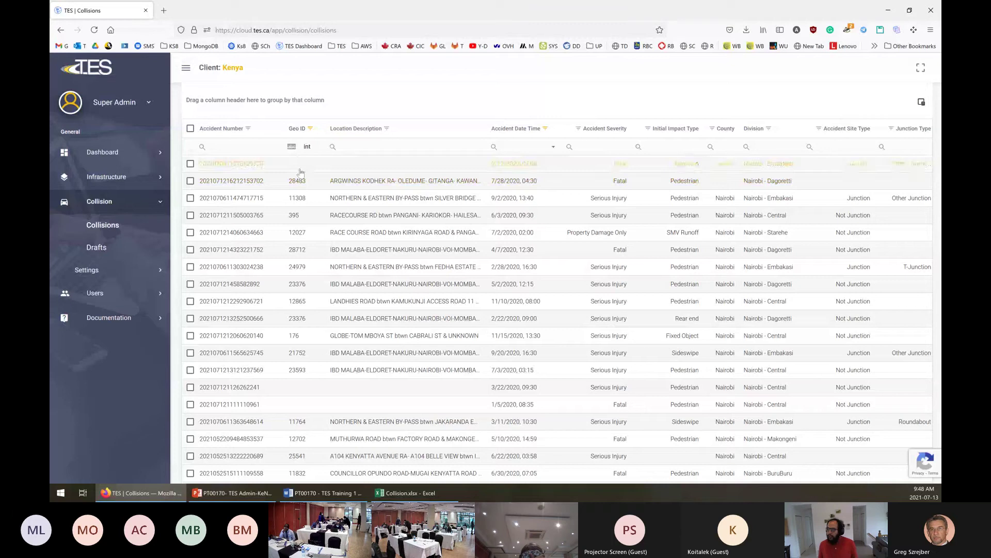
click(545, 130)
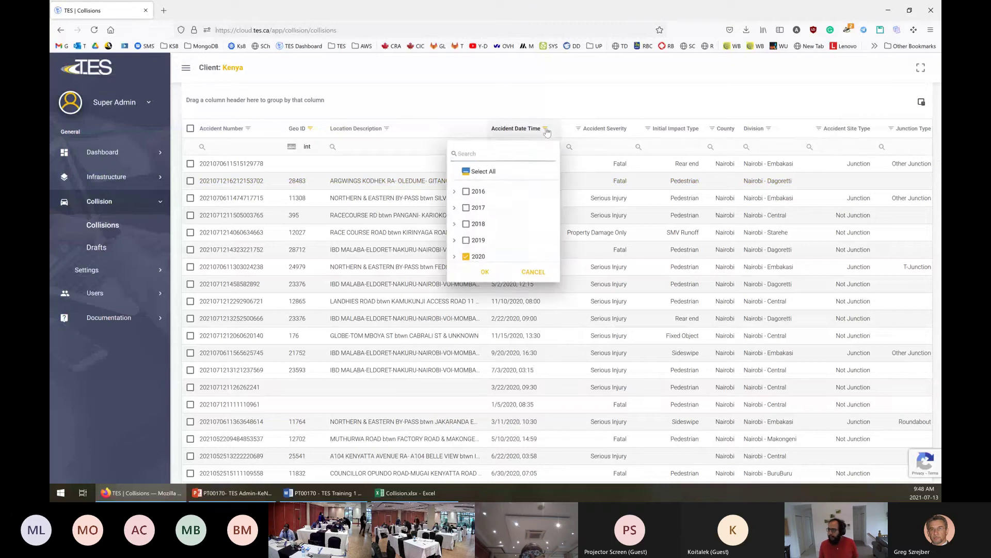
click(465, 242)
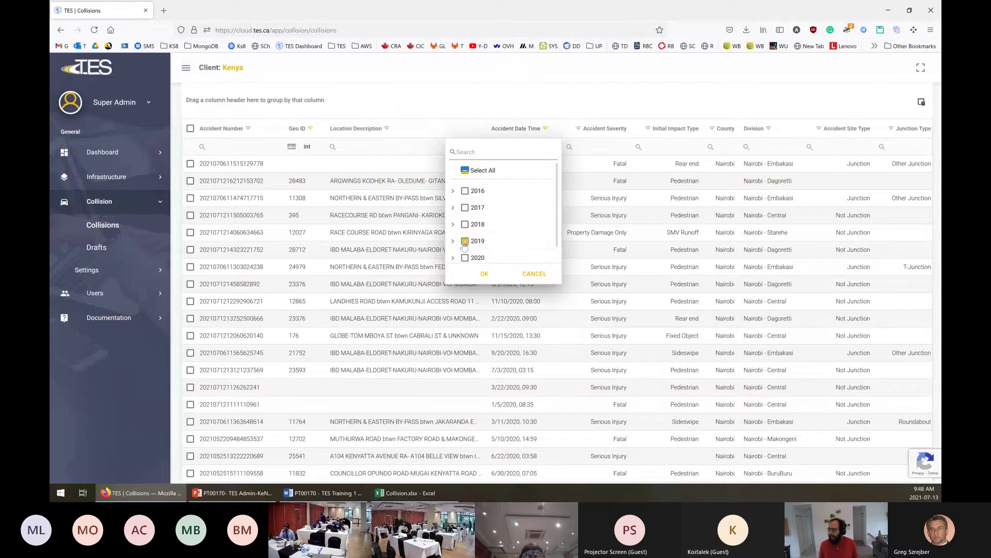
click(485, 275)
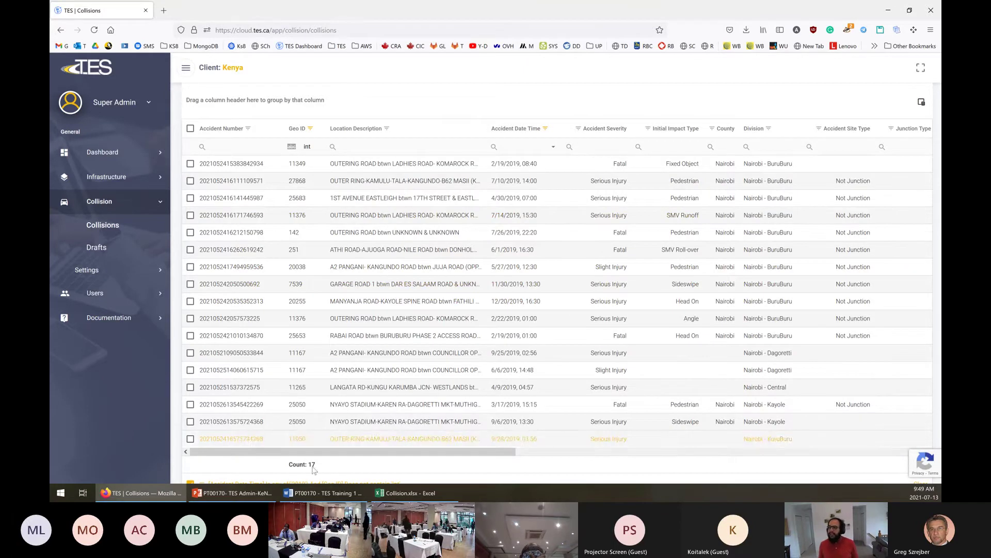
Switch to the Word document and enter 17 as the 2019 road segment total in Question 2.
click(326, 493)
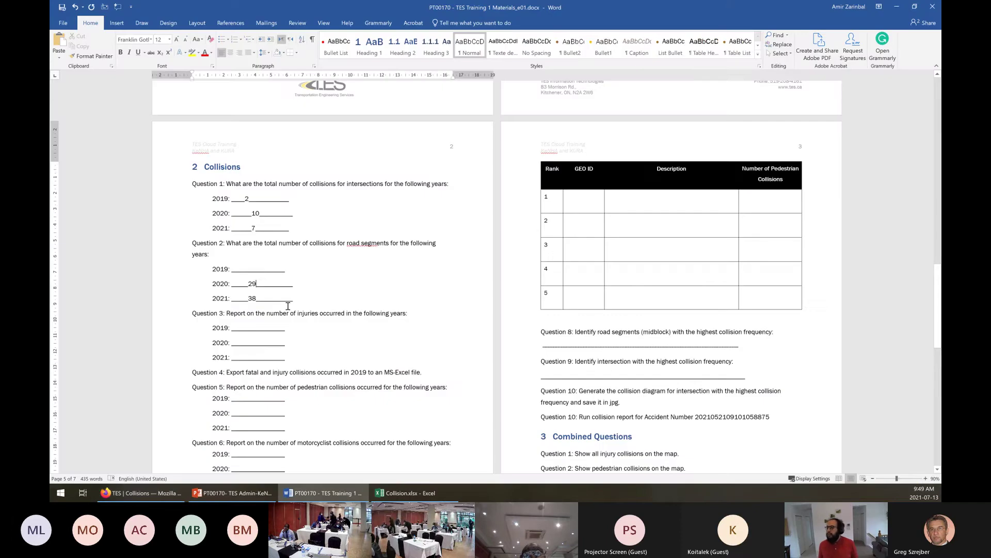
click(249, 268)
text(17)
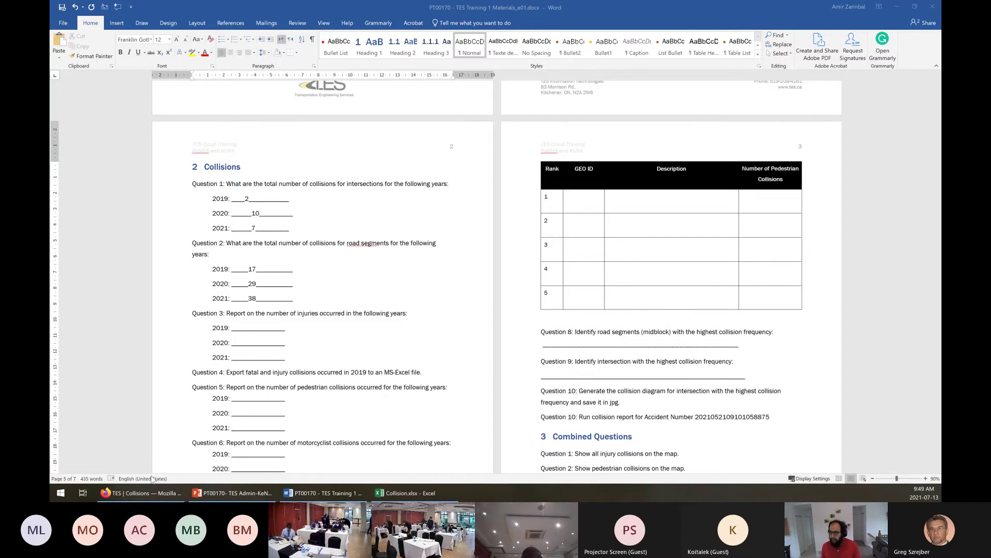
click(147, 493)
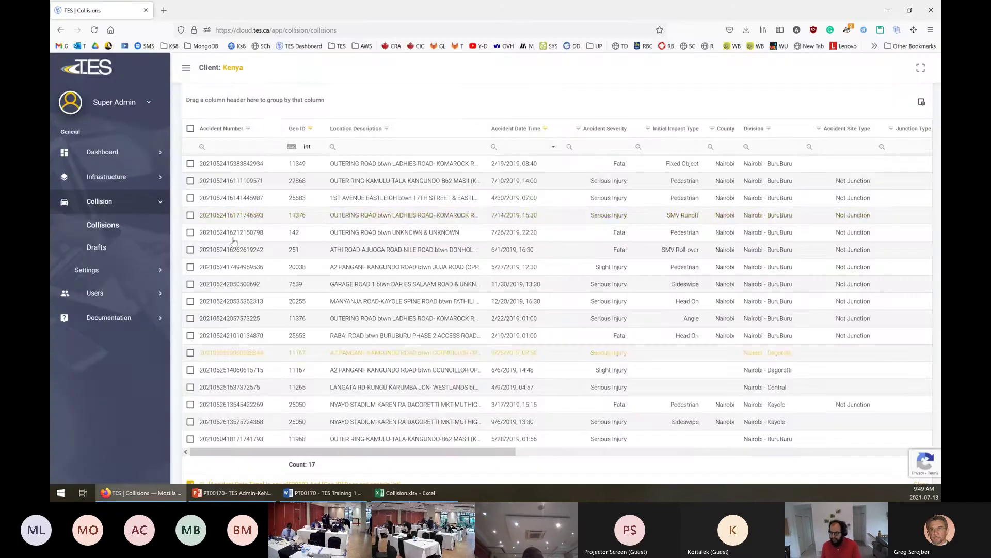
click(95, 30)
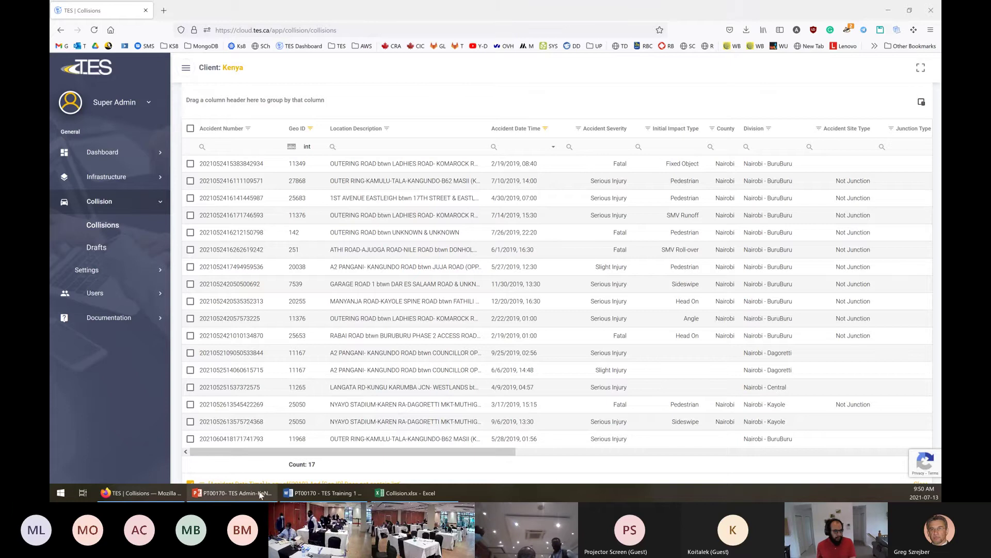
Switch to the Word document and read through the unanswered collision questions, from injuries in Question 3 to pedestrian collisions in Question 5.
click(297, 494)
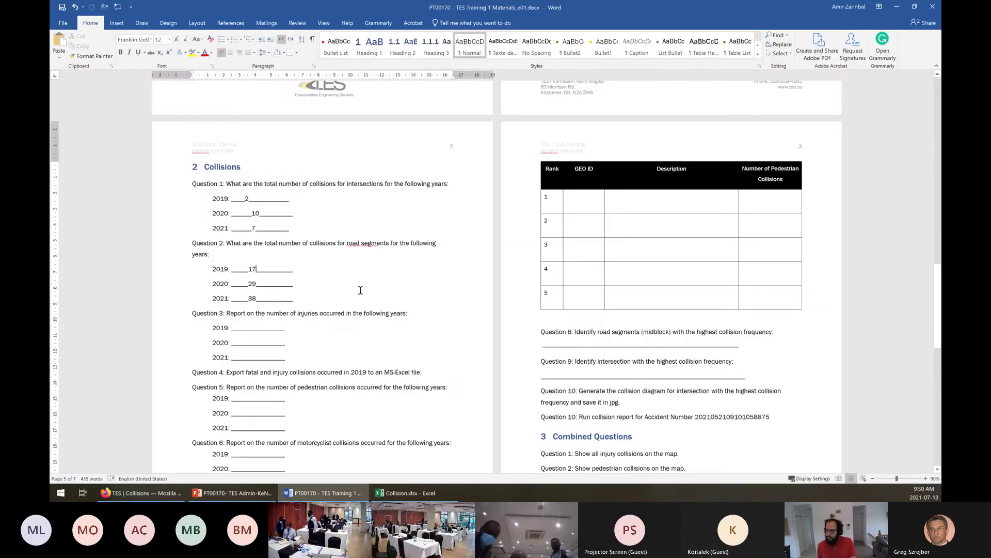
scroll(342, 294, down, 1)
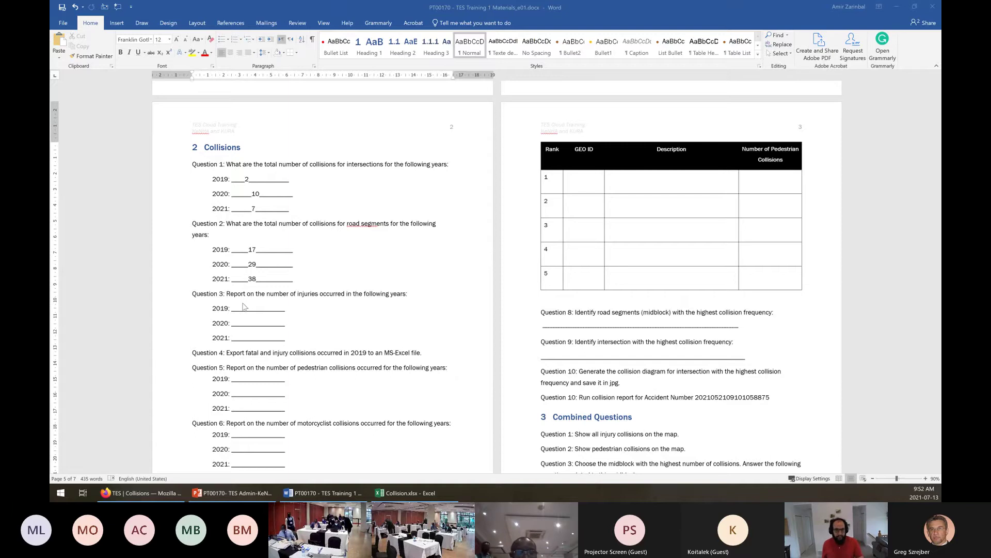
scroll(242, 306, down, 1)
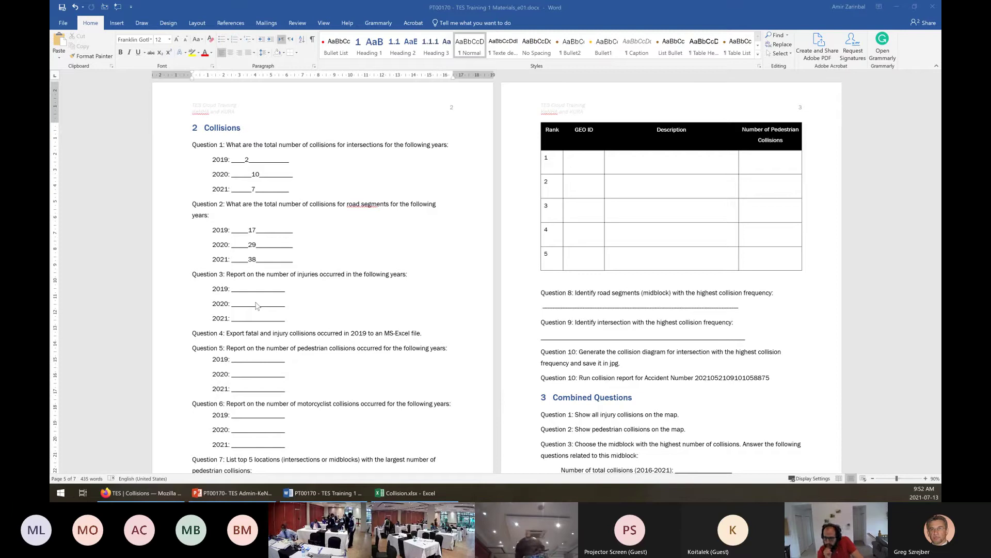
scroll(254, 307, down, 1)
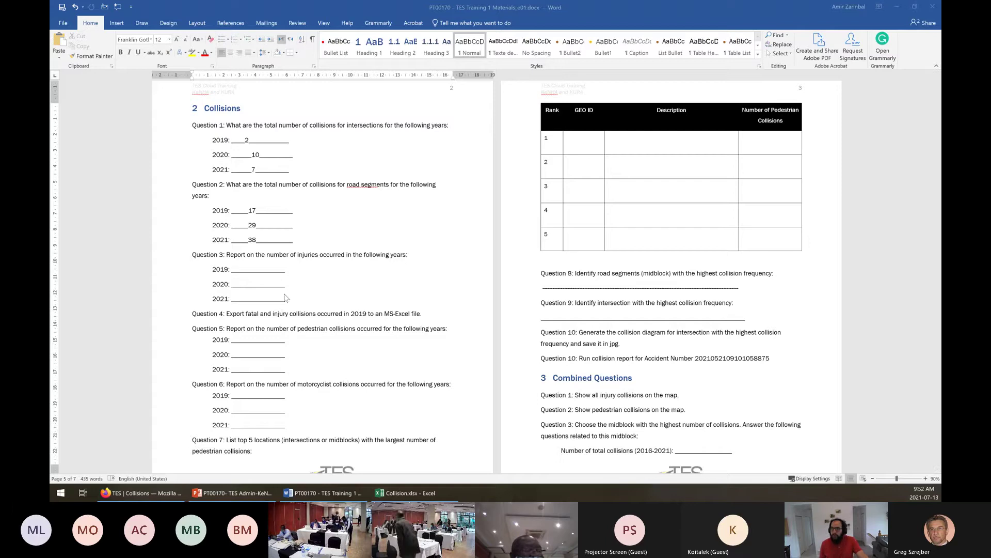
click(287, 256)
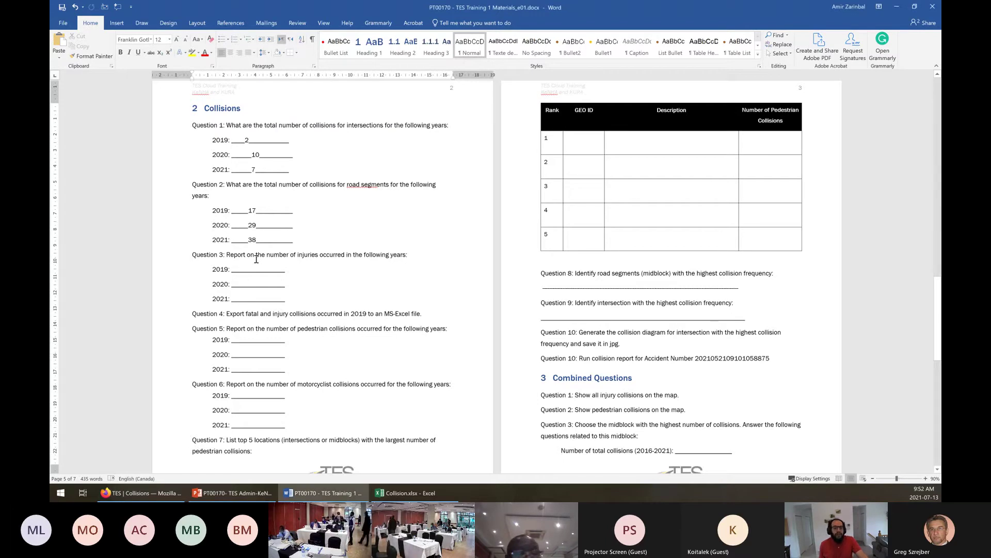
scroll(305, 231, down, 1)
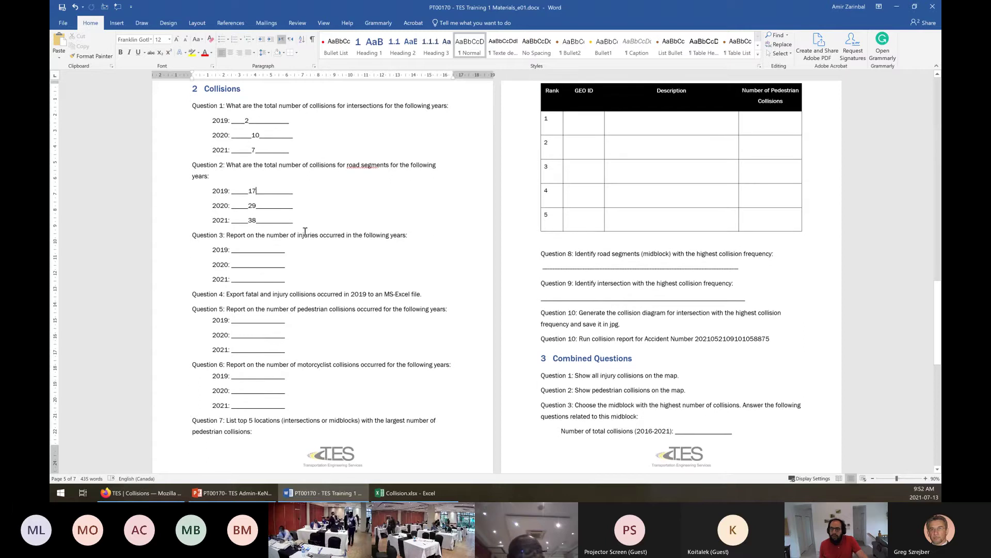
drag(409, 293, 142, 241)
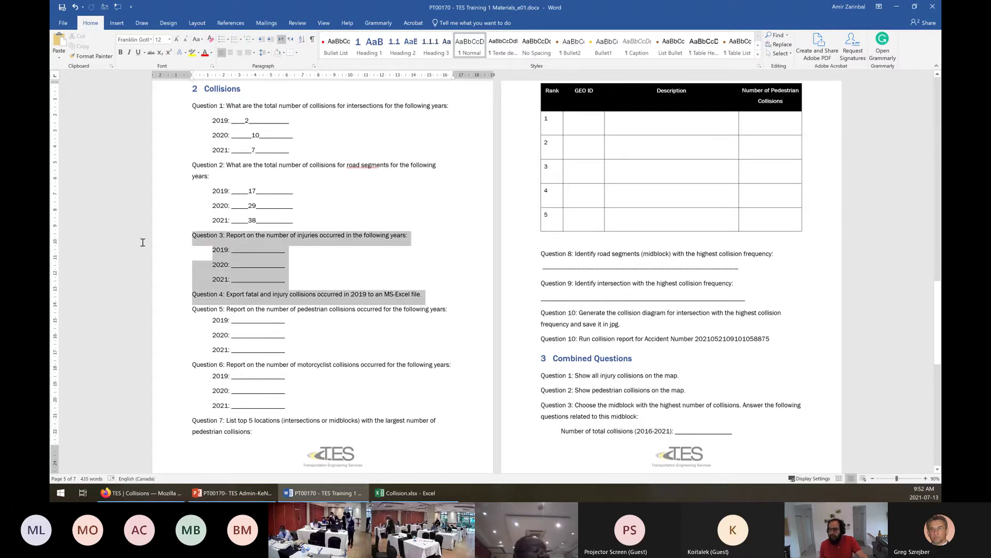
click(254, 310)
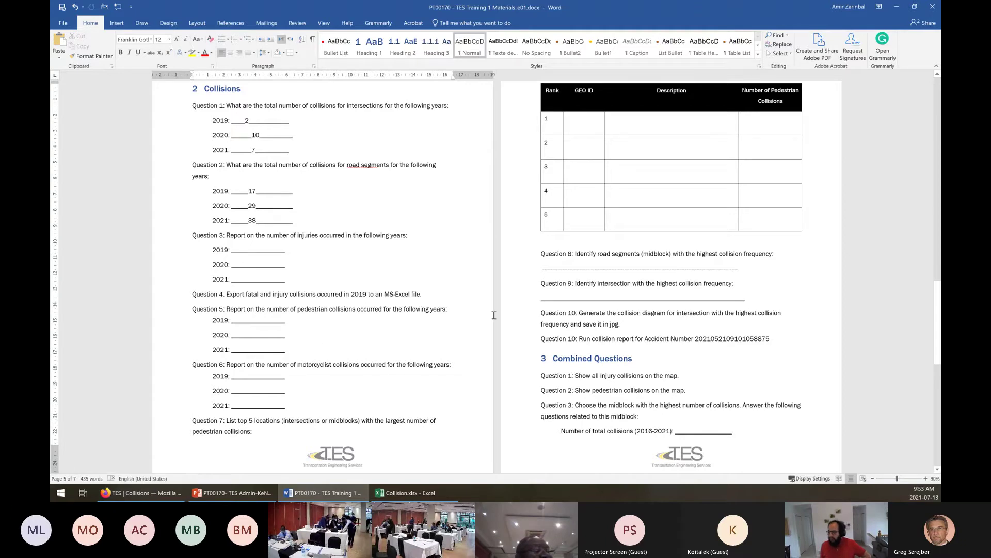
mouse_move(315, 316)
mouse_down()
mouse_move(529, 315)
mouse_move(320, 310)
mouse_up()
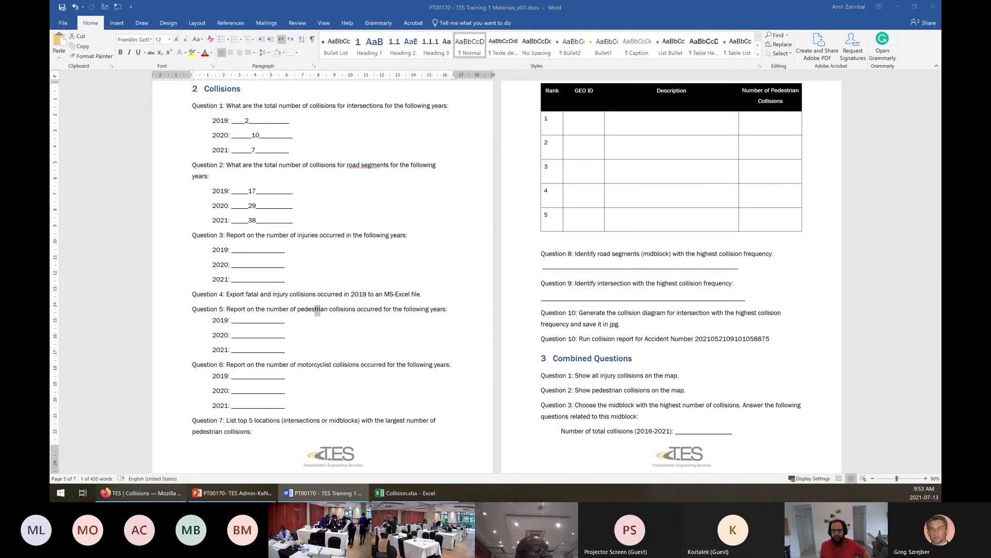
click(111, 493)
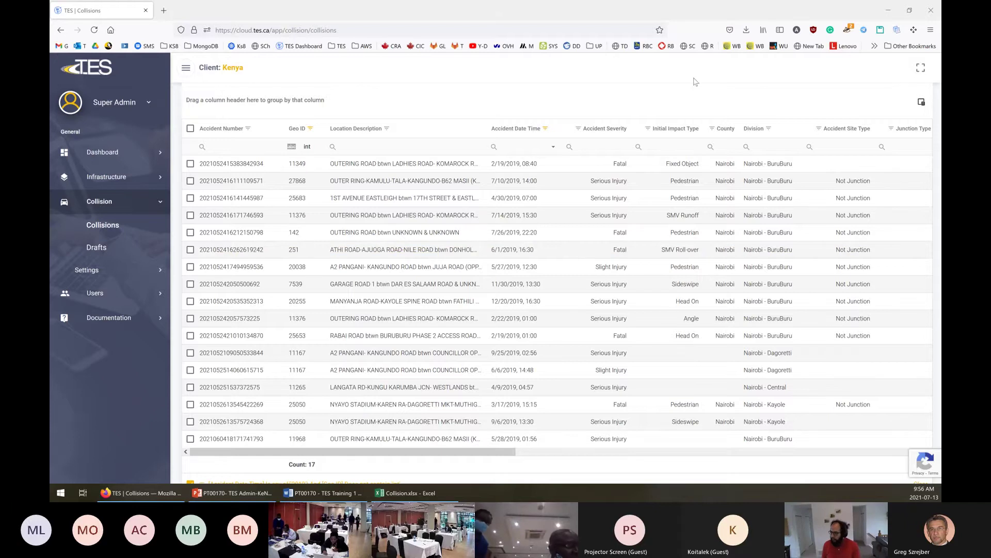
mouse_move(165, 493)
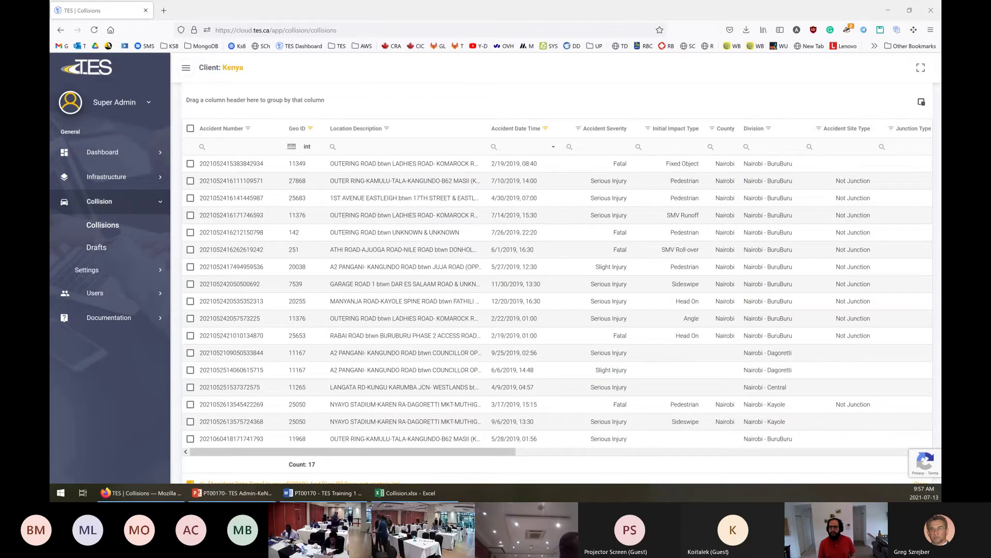
mouse_move(560, 11)
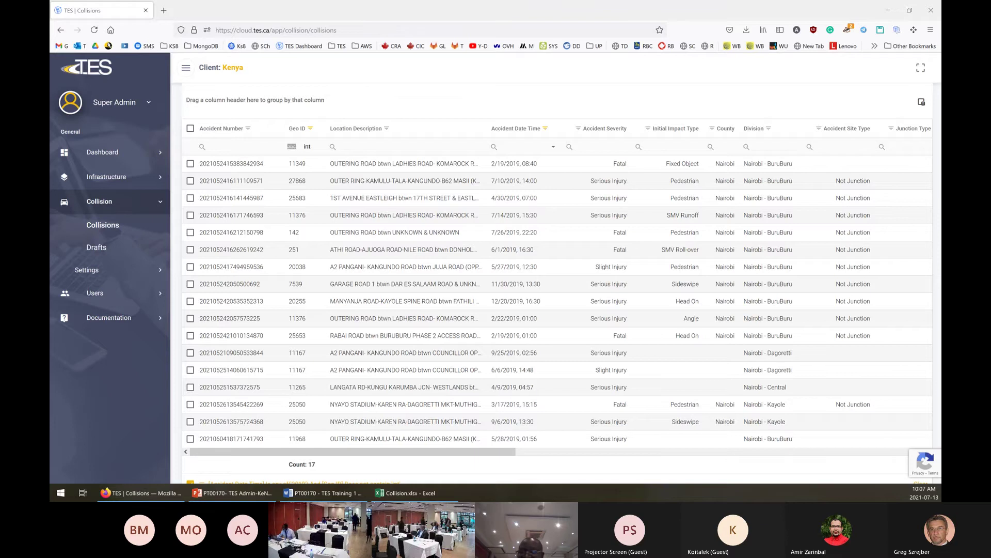
mouse_move(561, 11)
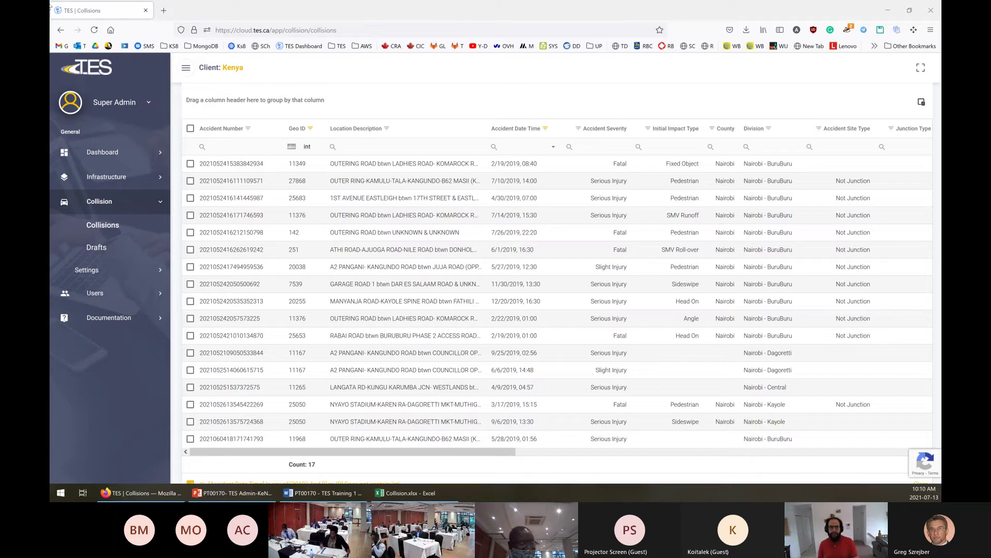
right_click(222, 128)
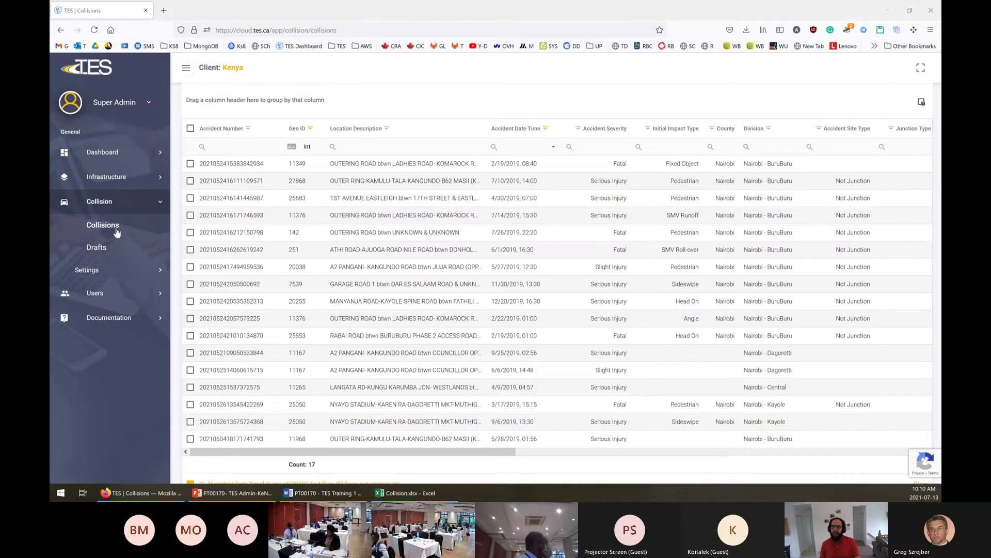
click(131, 208)
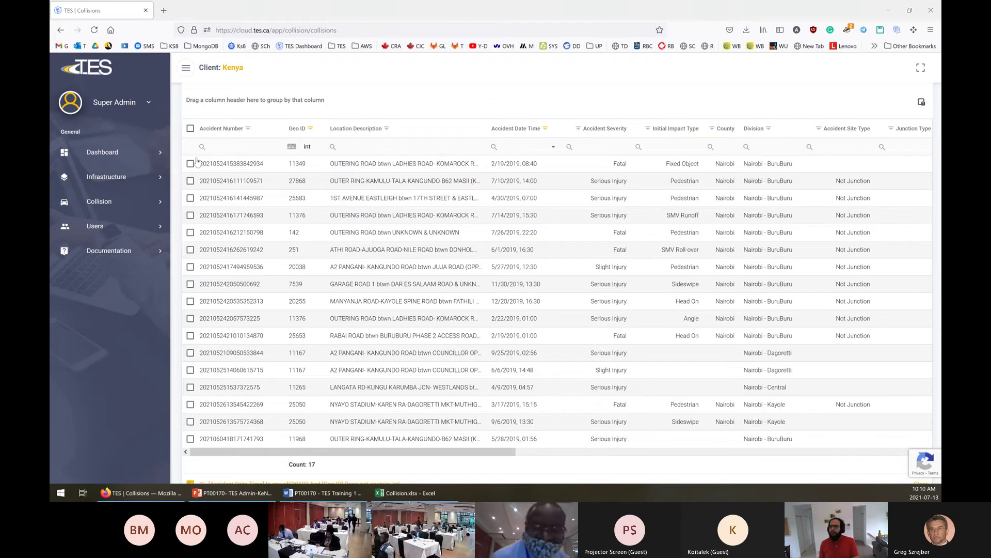
Switch to the Word document and review Questions 1 to 6 of the Collisions section, highlighting the question blocks being discussed.
click(289, 493)
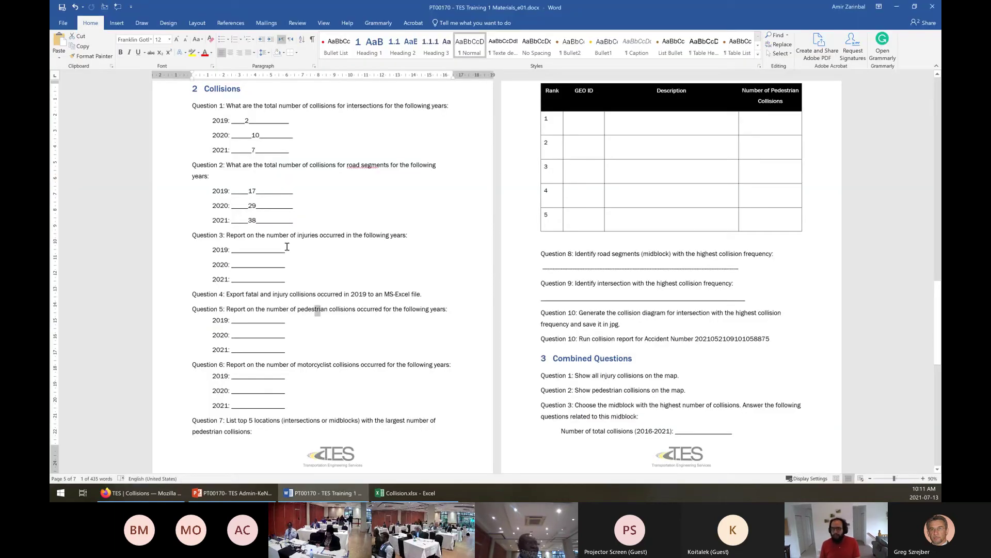
click(254, 294)
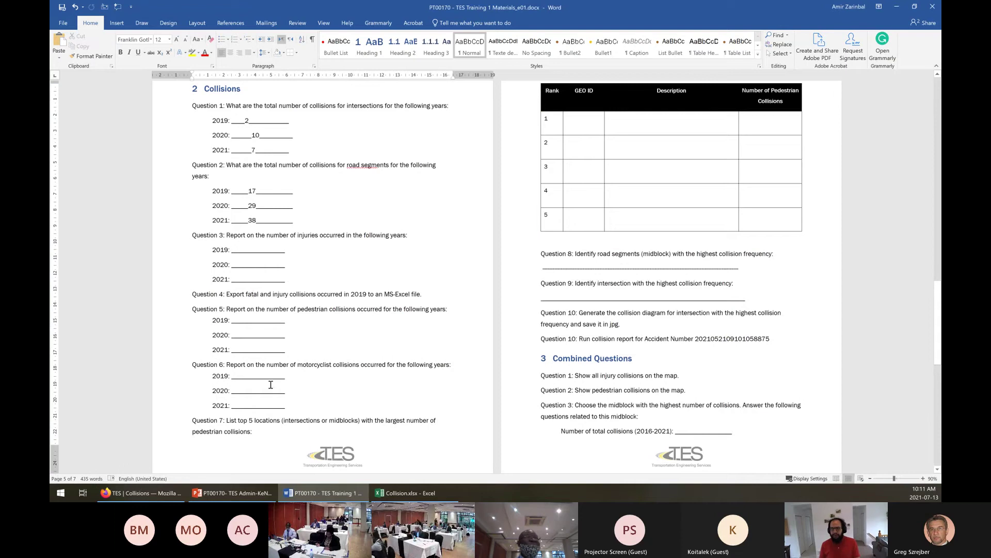
drag(301, 410, 203, 280)
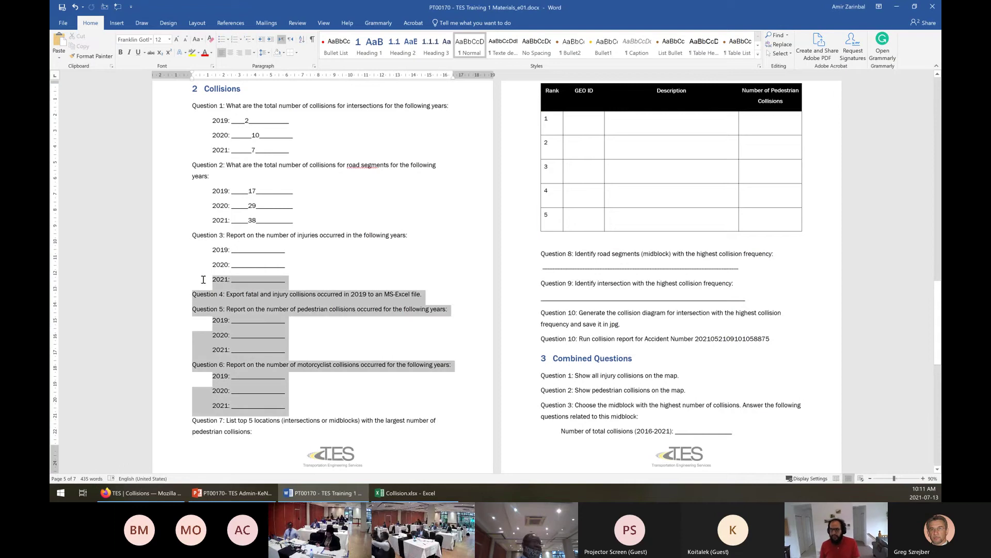
click(287, 424)
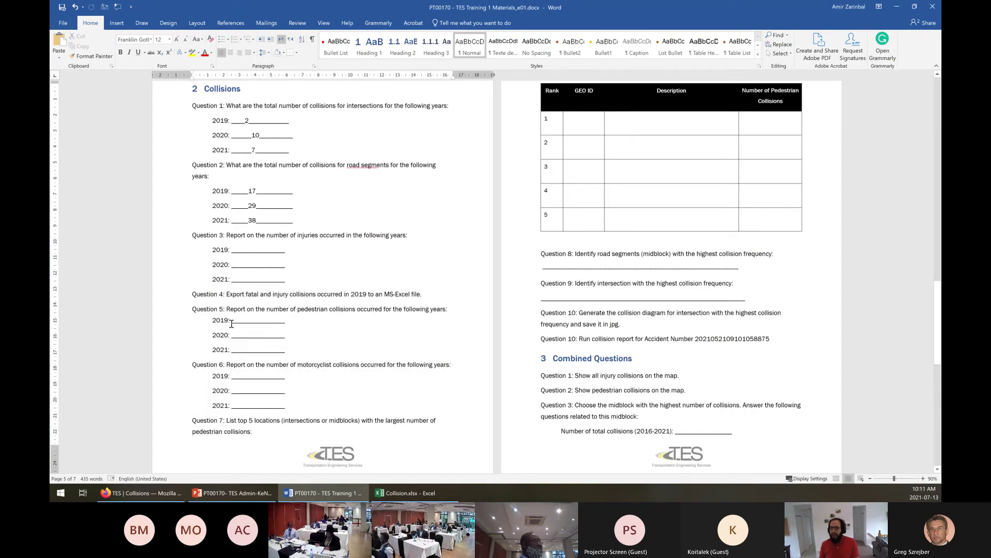
drag(423, 294, 192, 106)
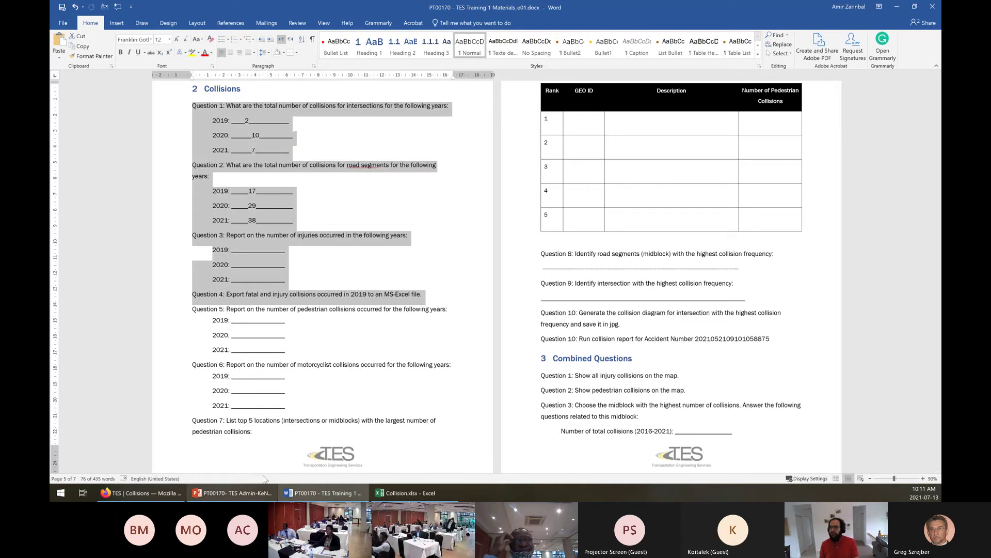
Switch to TES in Firefox and open the Collisions dashboard.
click(125, 494)
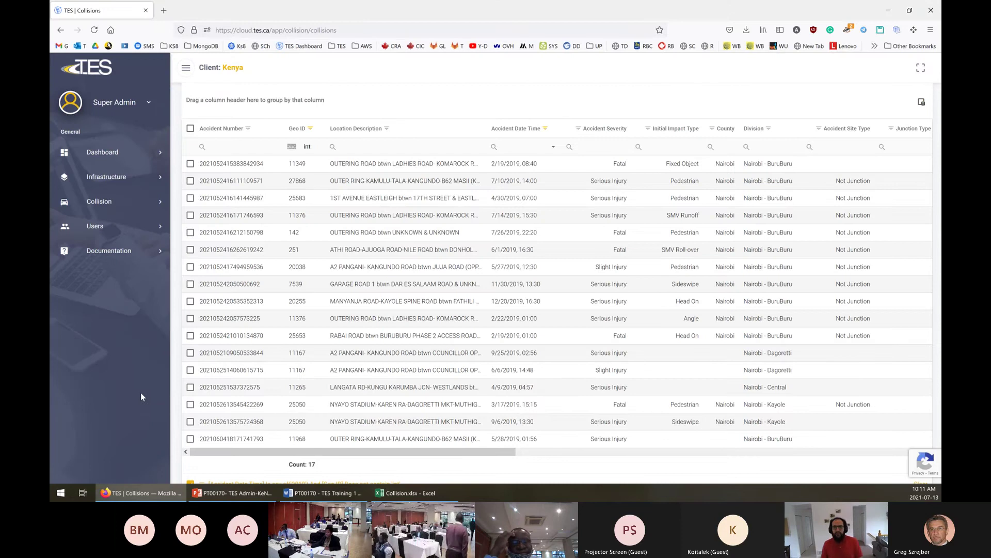
click(123, 153)
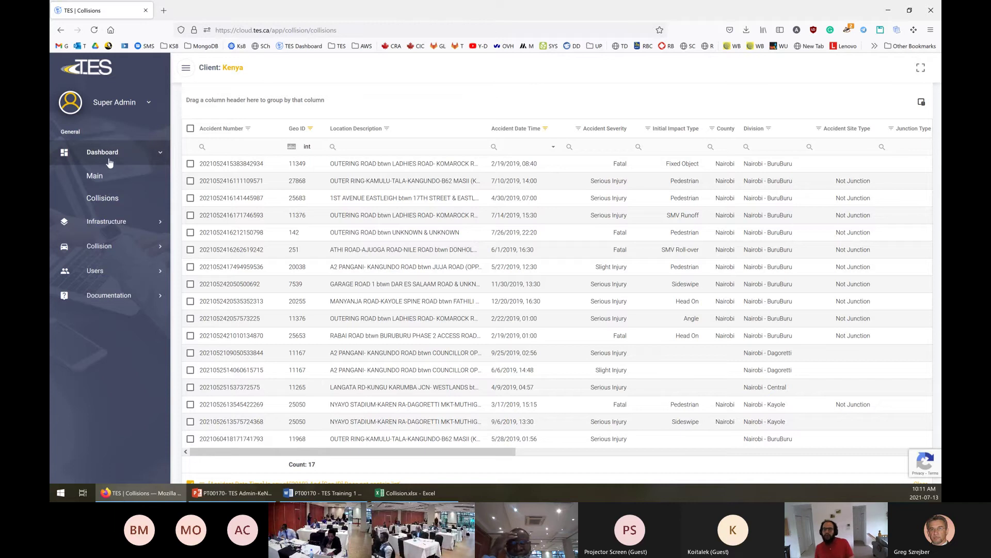
click(104, 201)
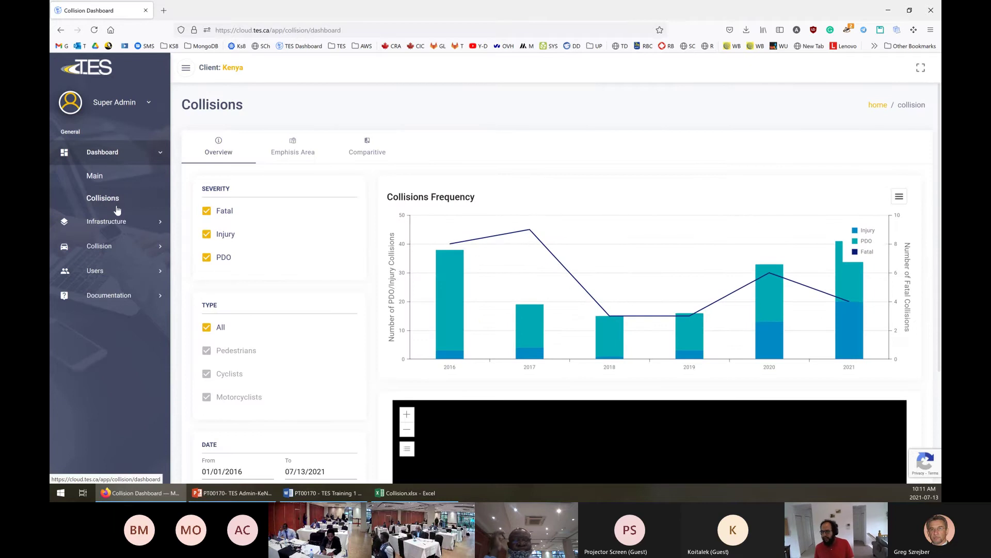
Open the cloud.tes.ca/app/collision/dashboard page in Chrome and reload it so its chart and map display fully.
click(325, 31)
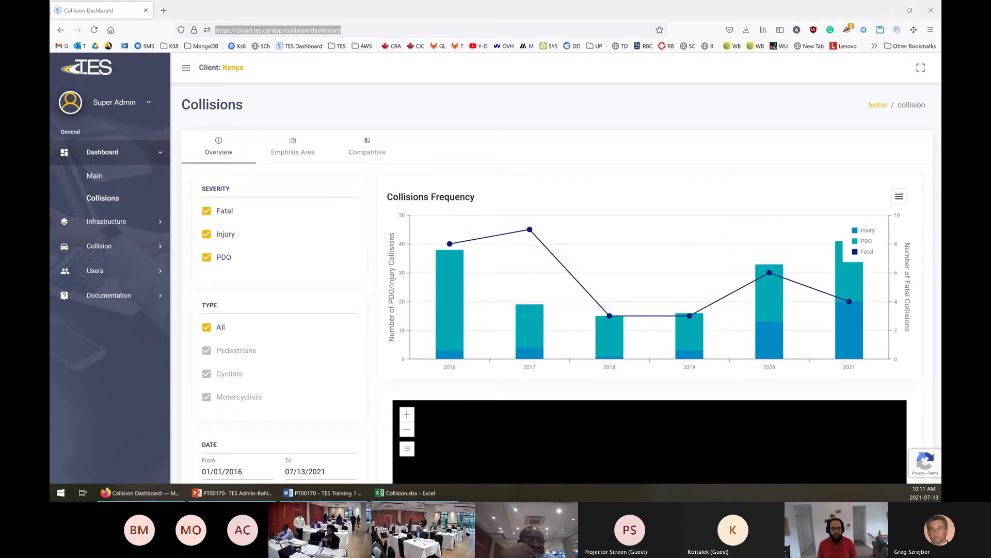
double_click(551, 107)
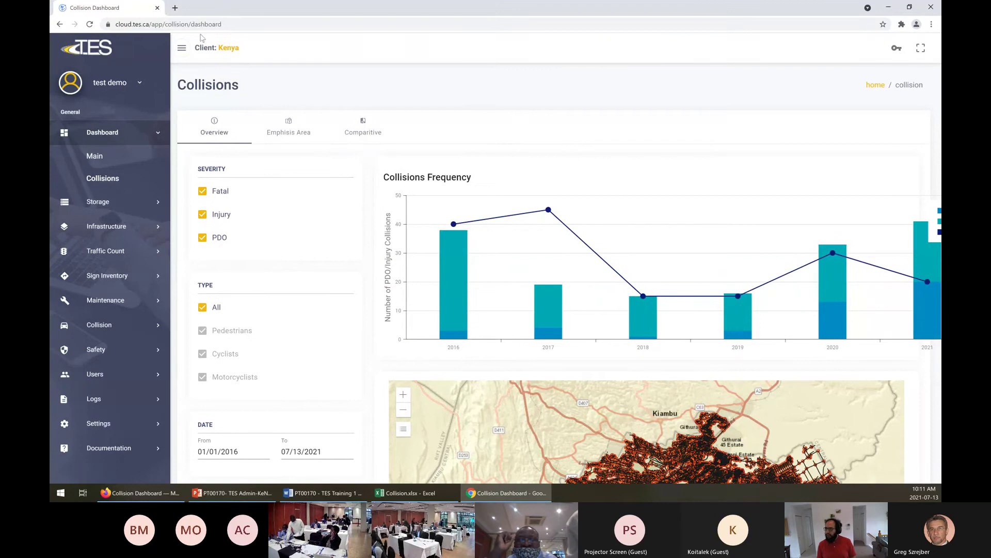
click(89, 25)
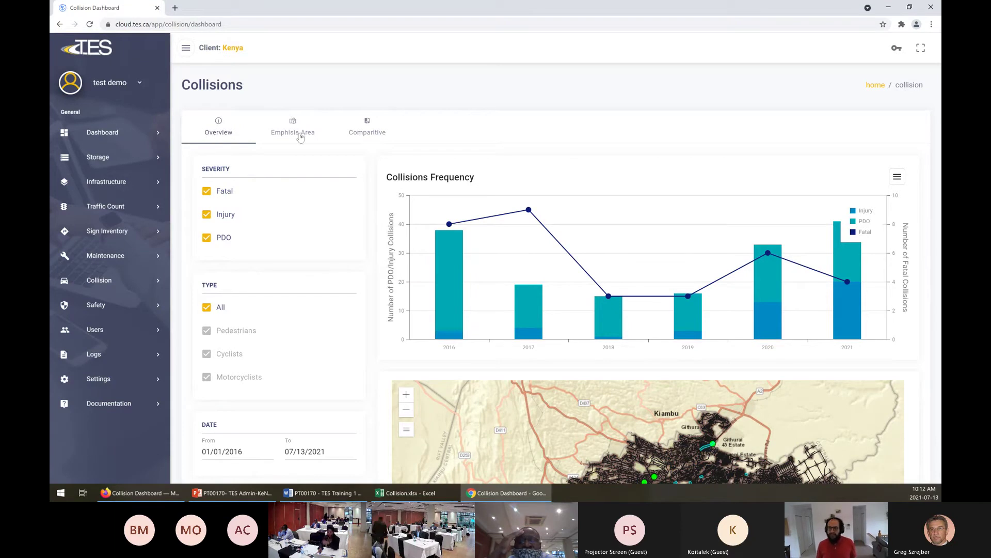
Review the Collisions Overview, examining the frequency chart, the collision map and the Top 10 High Frequency Road Segments table.
click(363, 130)
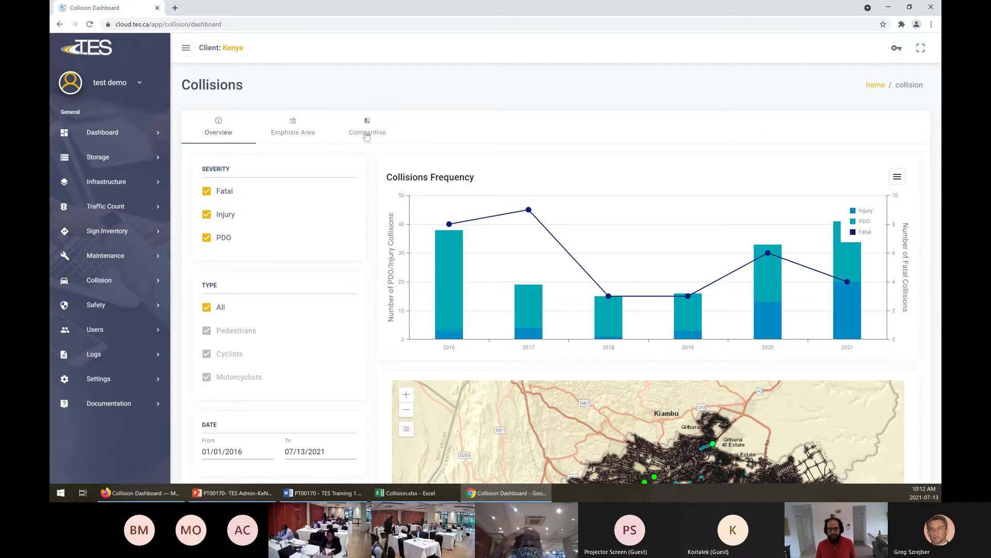
scroll(349, 157, down, 1)
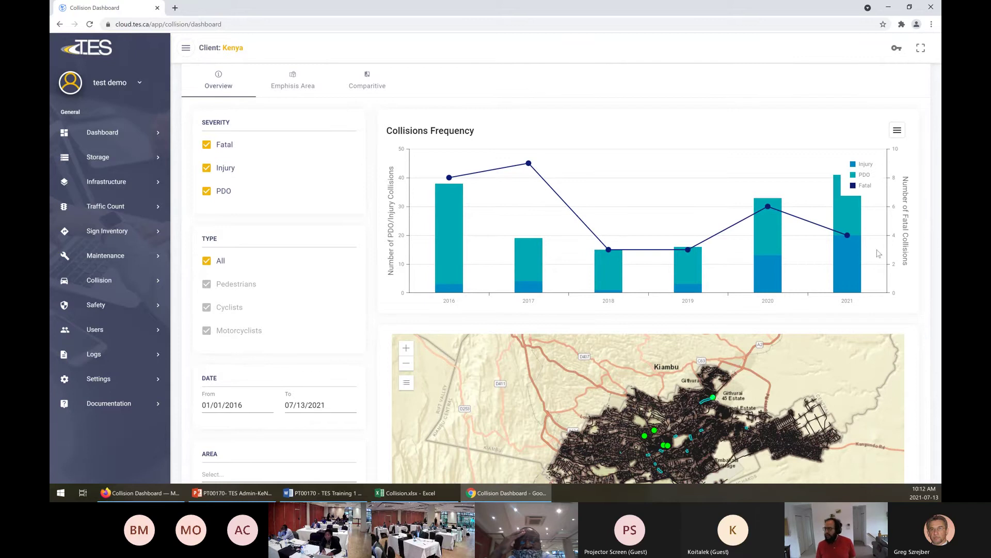
scroll(879, 254, down, 2)
scroll(901, 254, down, 1)
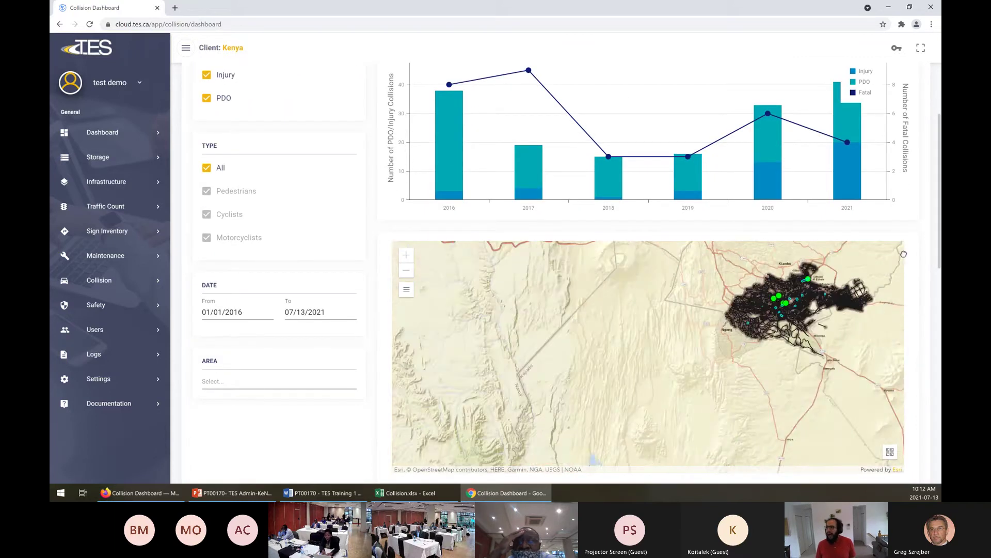
scroll(872, 283, up, 1)
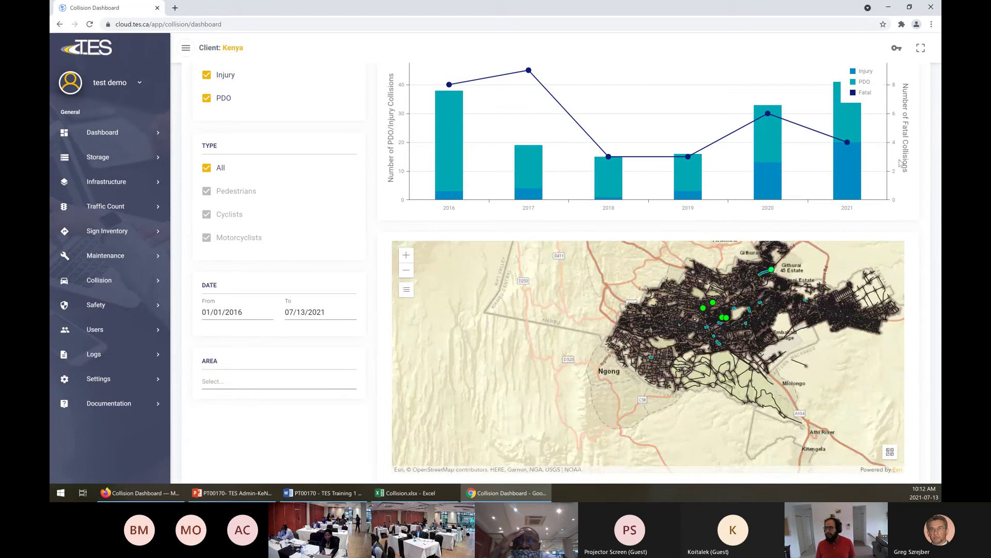
scroll(688, 227, up, 1)
scroll(847, 188, down, 1)
scroll(919, 266, down, 3)
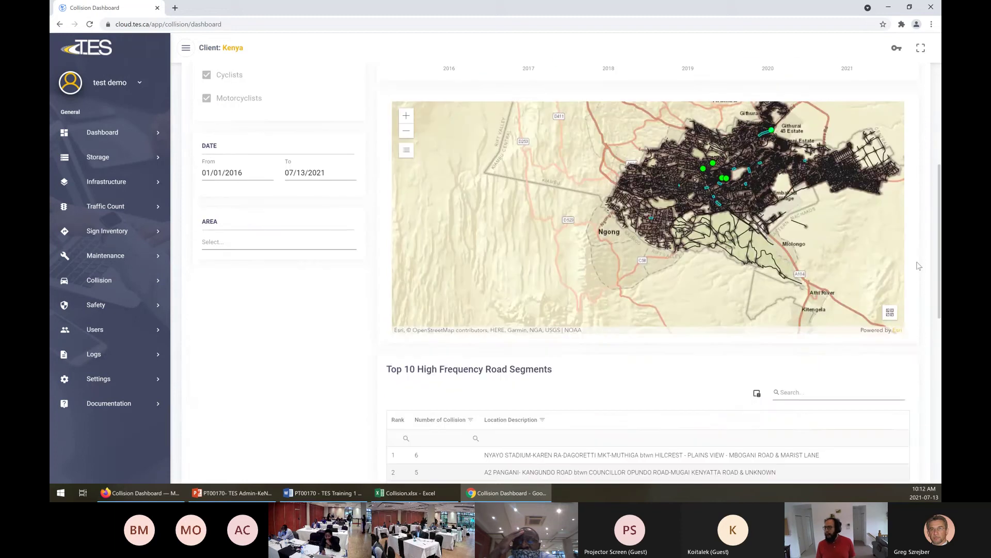
scroll(672, 330, down, 6)
scroll(598, 332, up, 6)
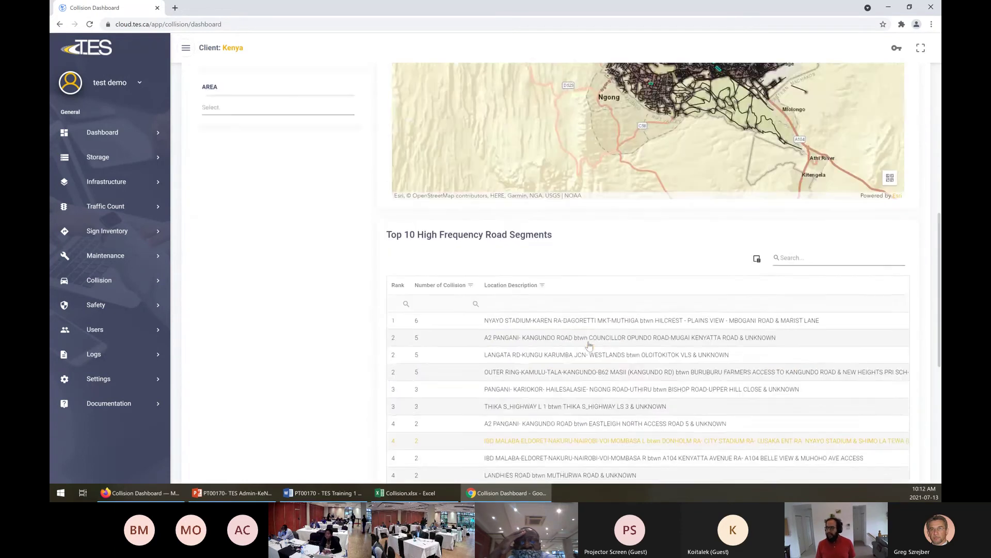
scroll(575, 364, up, 2)
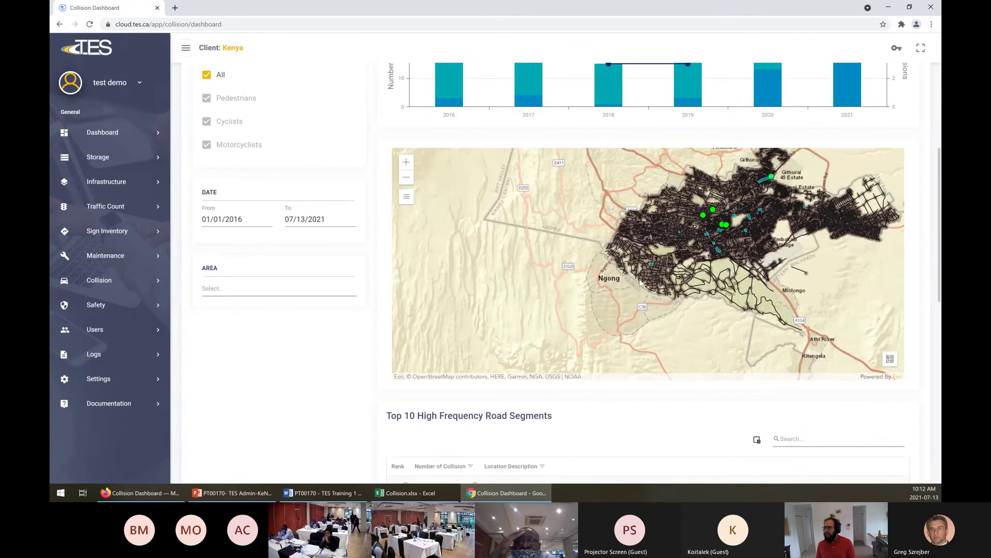
drag(631, 283, 592, 295)
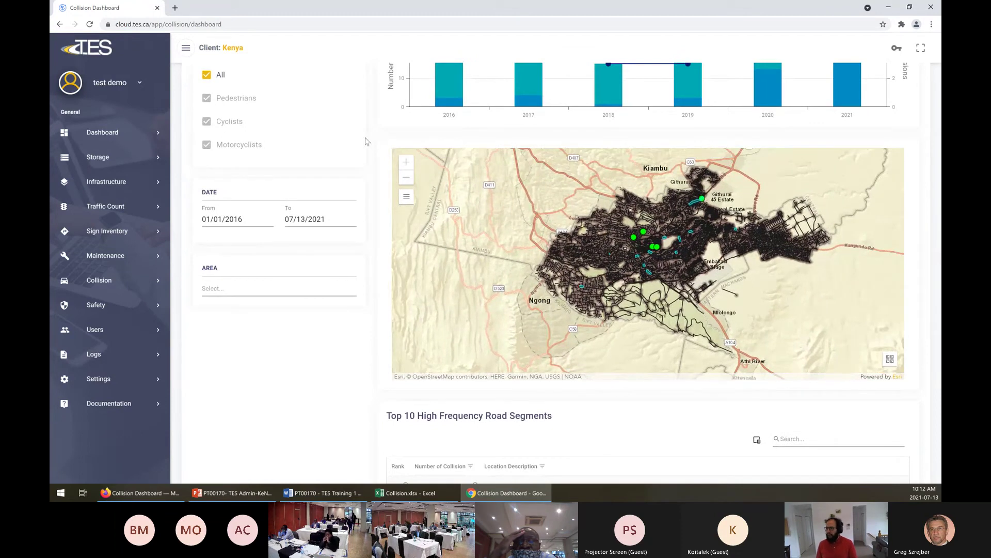
scroll(365, 141, up, 5)
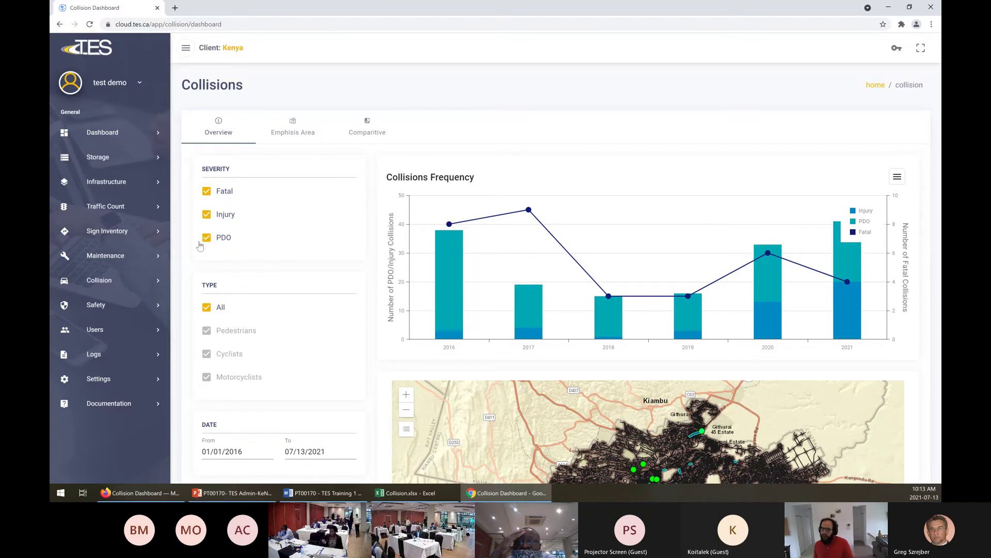
Exclude PDO from the severity filter and review the fatal and injury collisions in the frequency chart and map.
scroll(246, 252, down, 1)
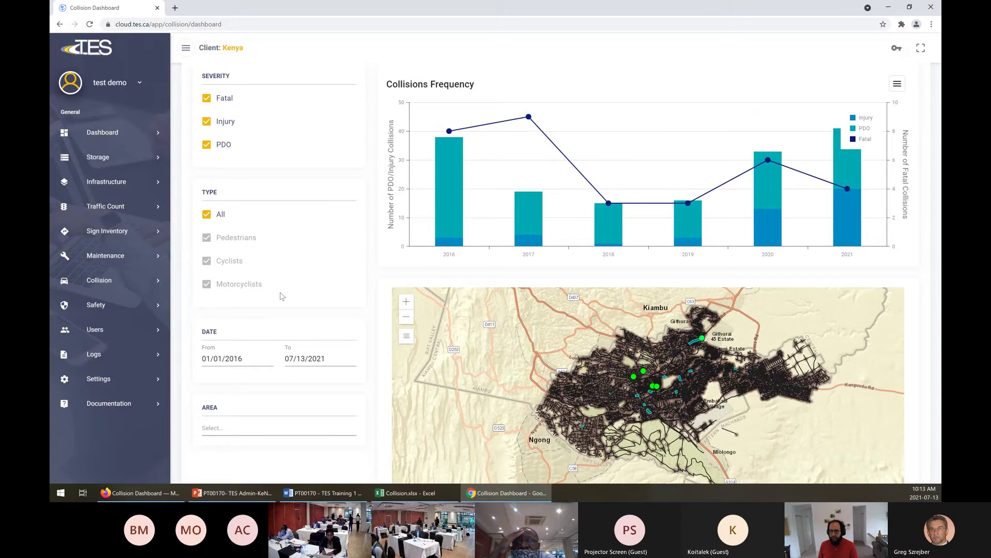
scroll(283, 296, down, 1)
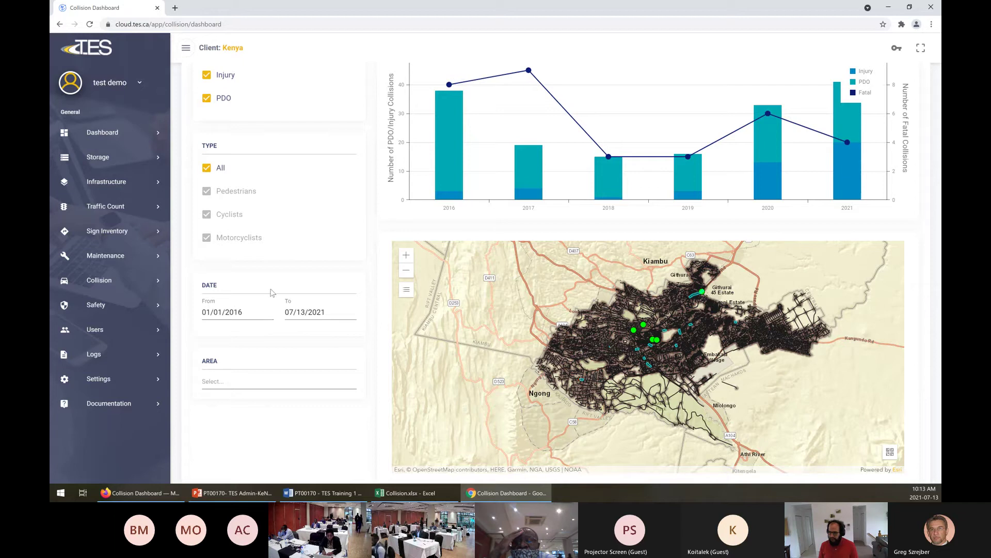
scroll(271, 292, up, 3)
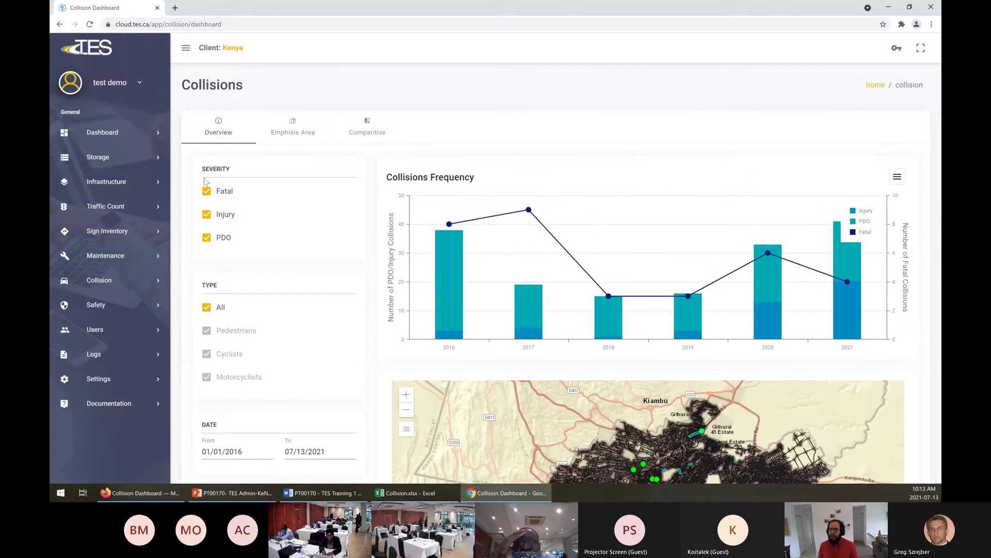
click(206, 238)
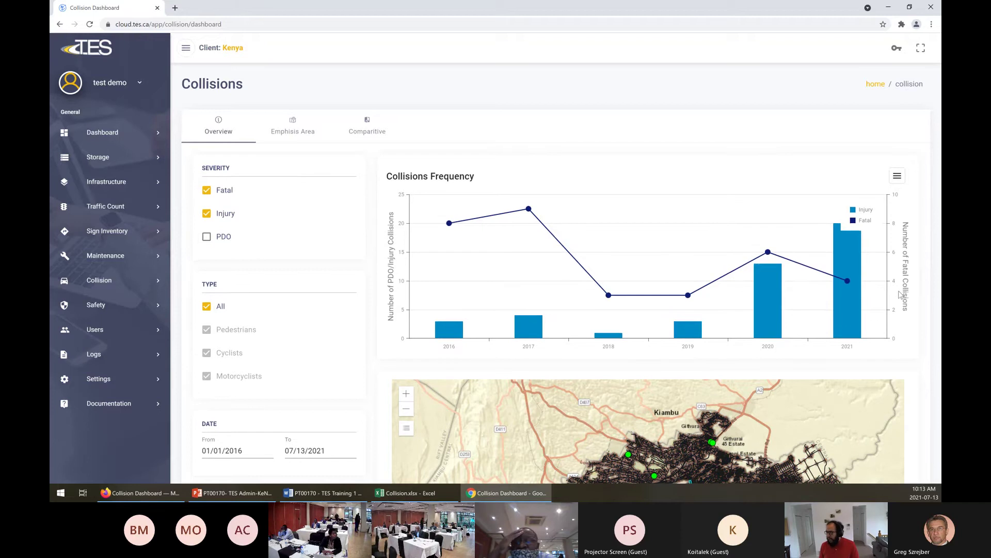
scroll(796, 269, down, 1)
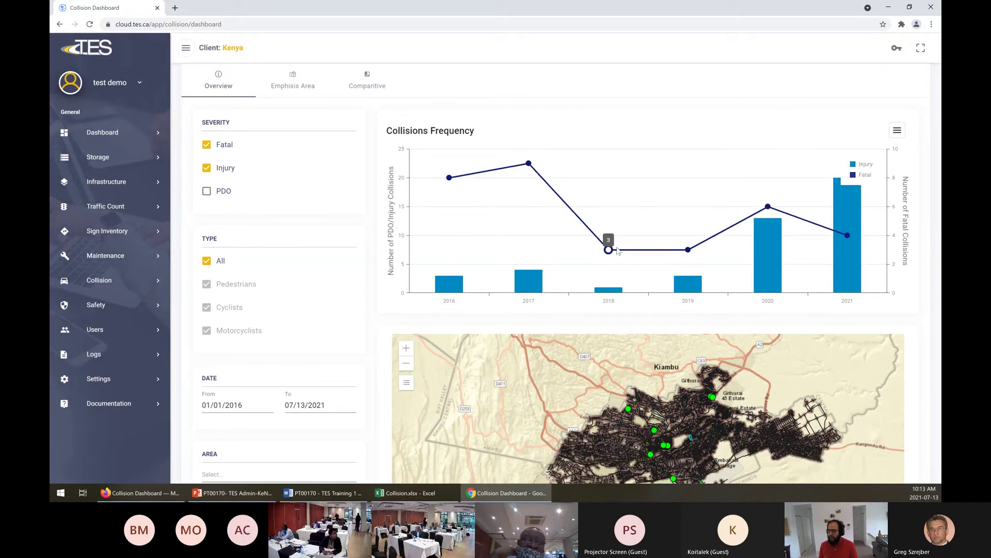
scroll(940, 178, down, 1)
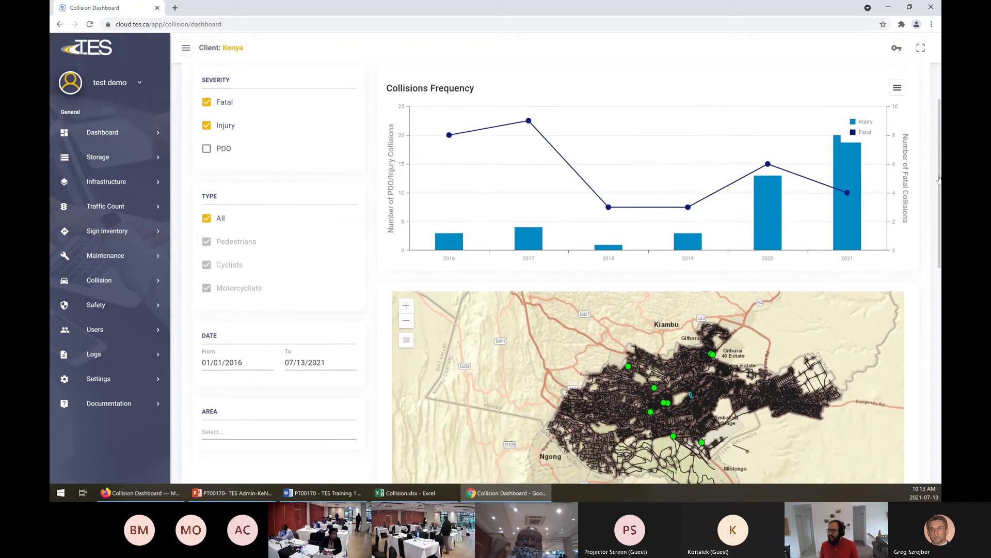
scroll(912, 235, down, 1)
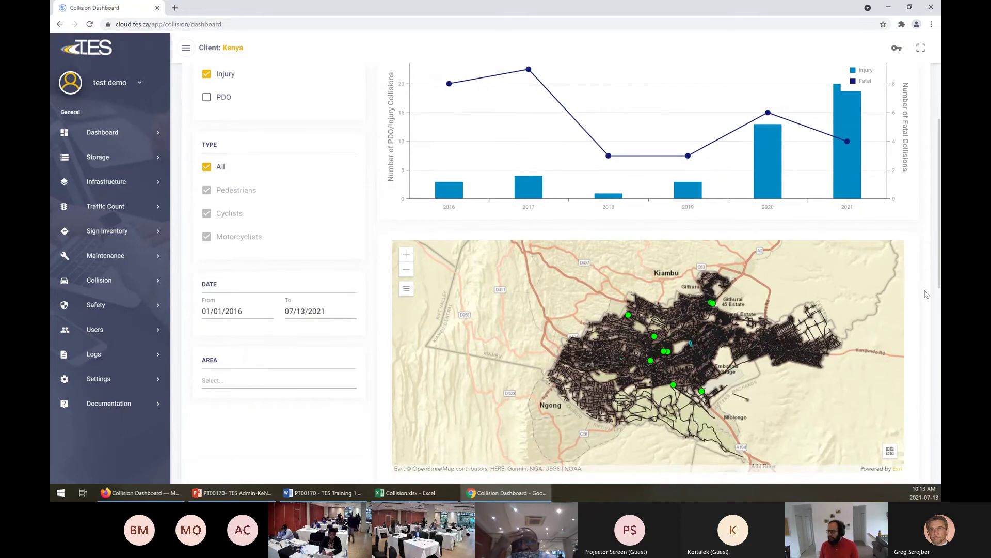
scroll(910, 272, down, 1)
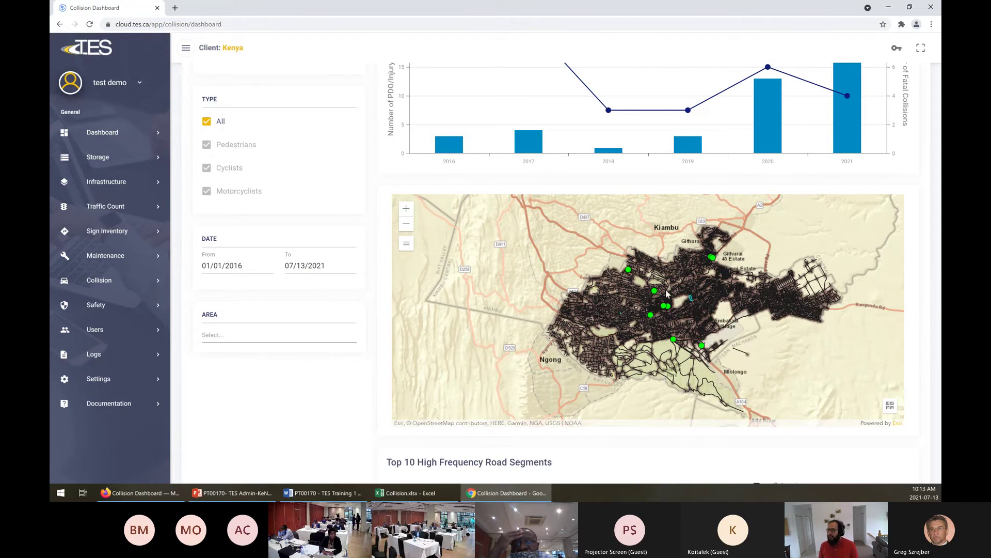
scroll(259, 95, up, 3)
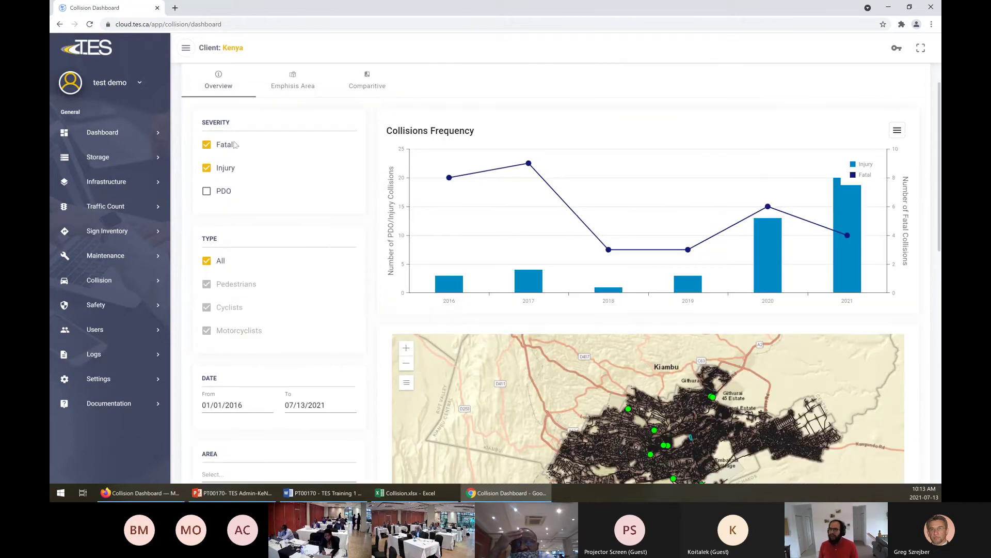
scroll(926, 273, down, 4)
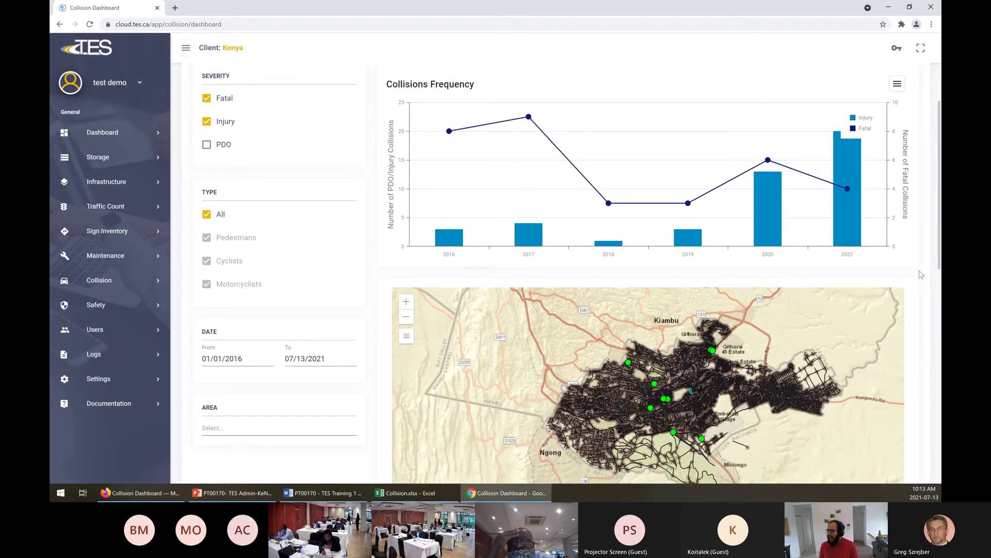
Examine the highlighted intersections and road segments on the collision map up close, including the segment near Outer Ring Road Estate.
scroll(703, 296, up, 3)
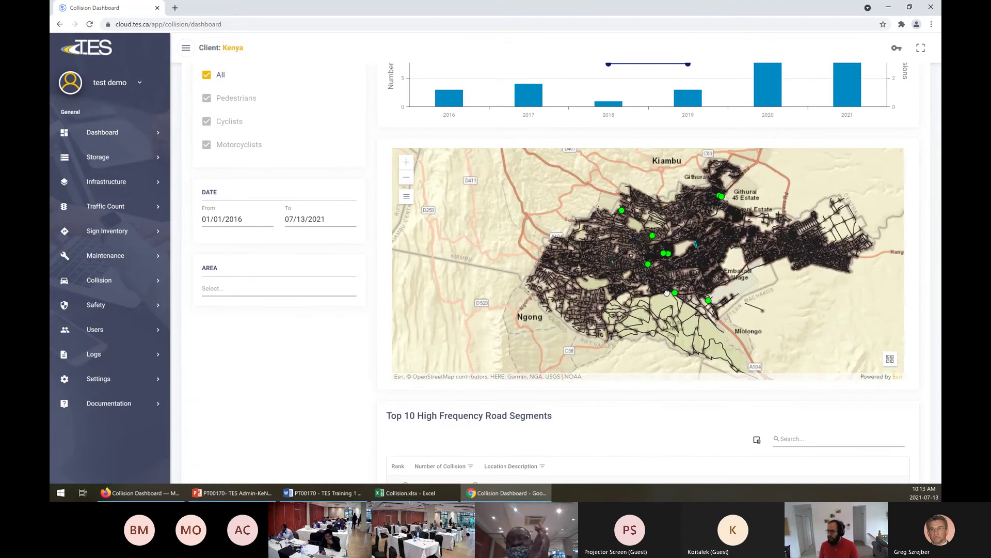
scroll(702, 296, up, 2)
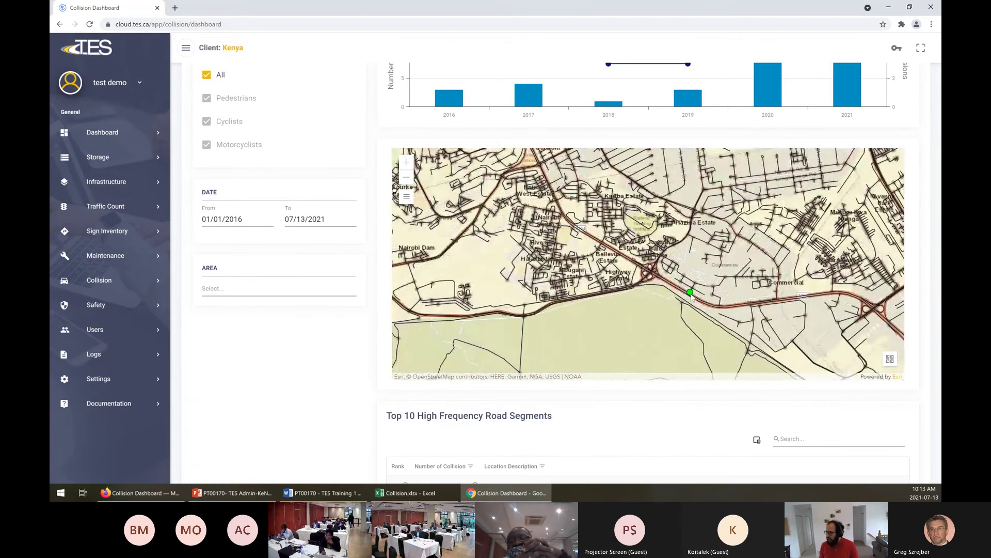
scroll(695, 293, down, 3)
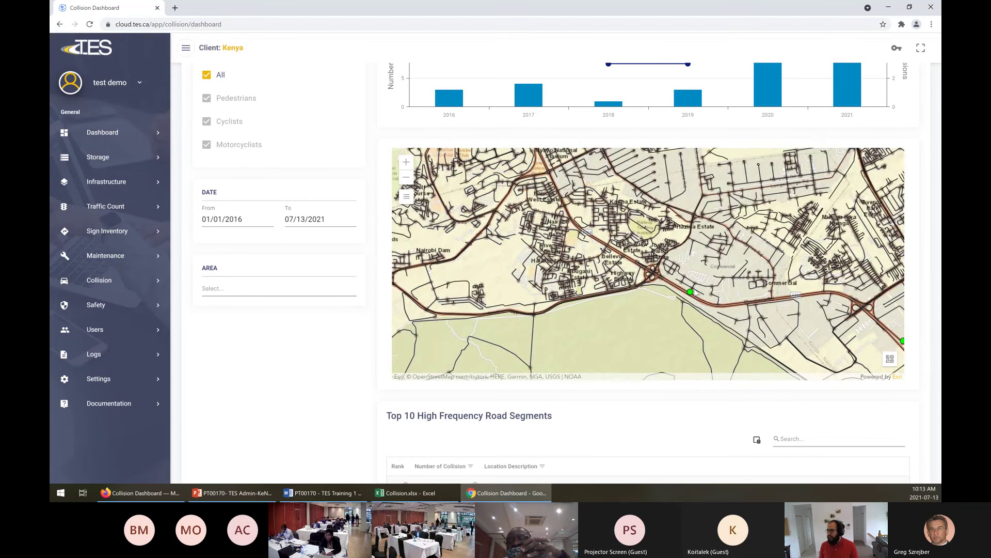
scroll(671, 213, up, 1)
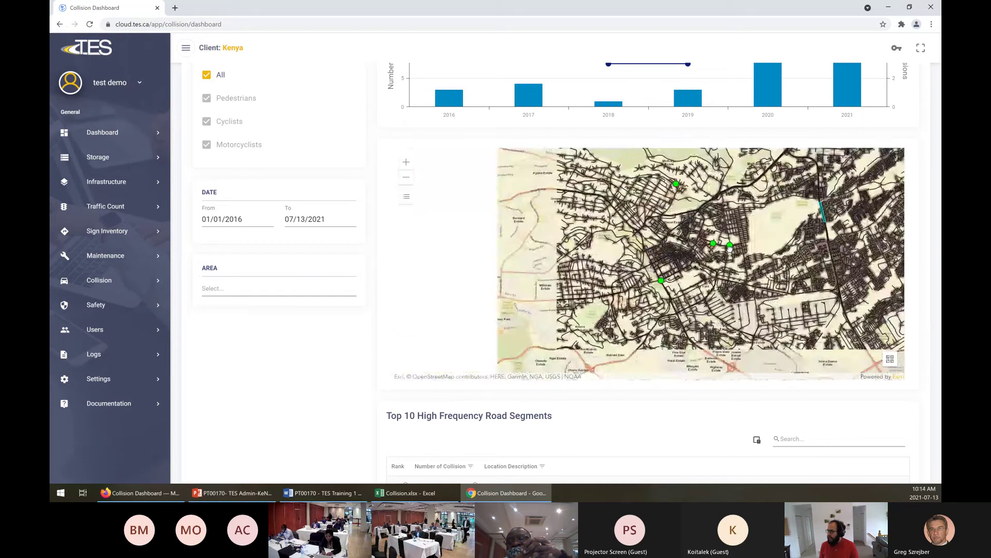
scroll(730, 248, down, 1)
scroll(820, 213, up, 2)
scroll(820, 213, down, 3)
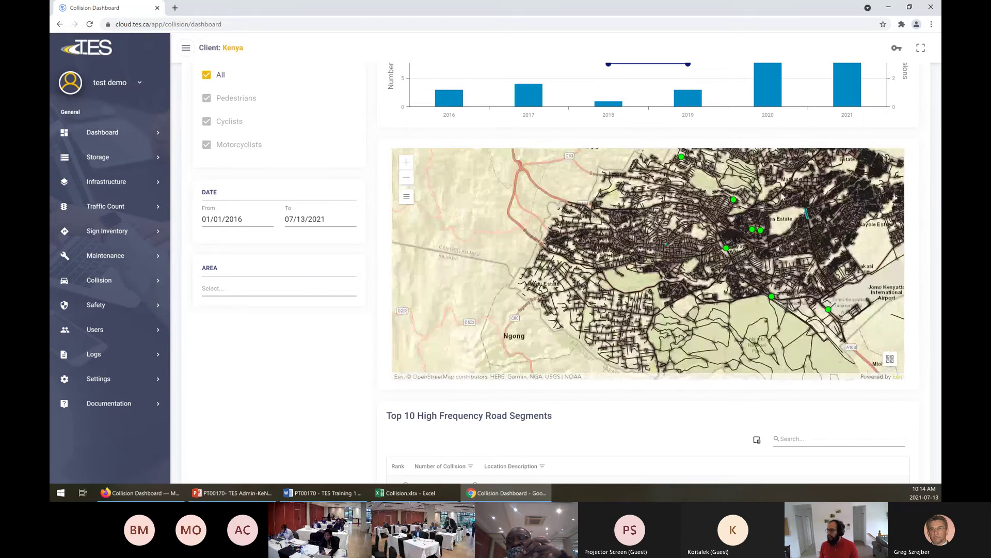
scroll(807, 213, up, 3)
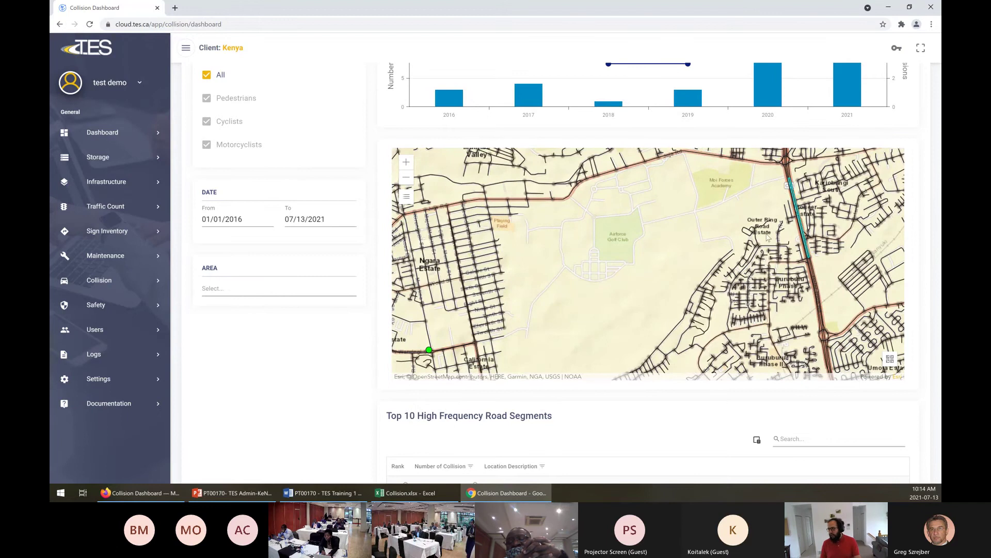
scroll(661, 231, down, 2)
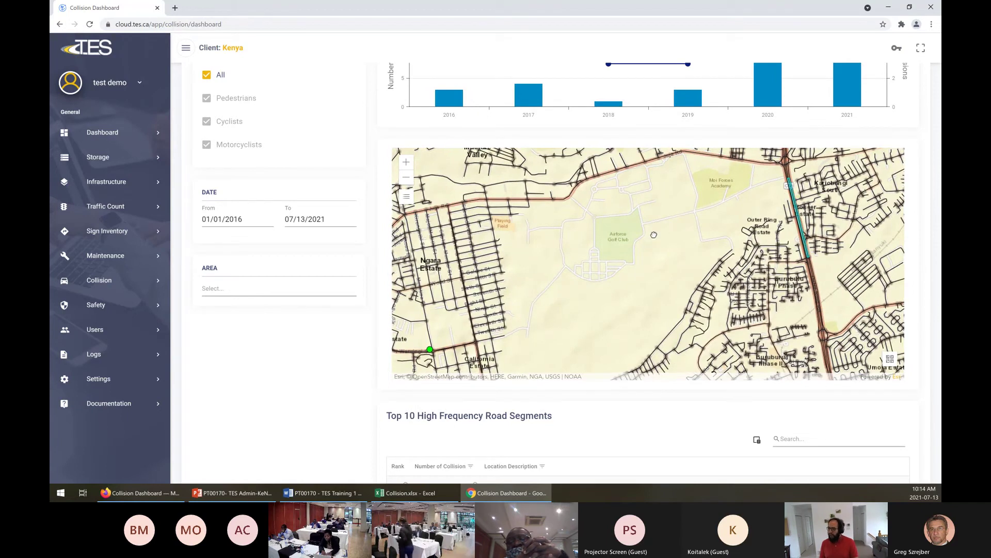
Review the Top 10 High Frequency Road Segments and Top 10 High Frequency Intersections tables for fatal and injury collisions.
scroll(926, 299, down, 5)
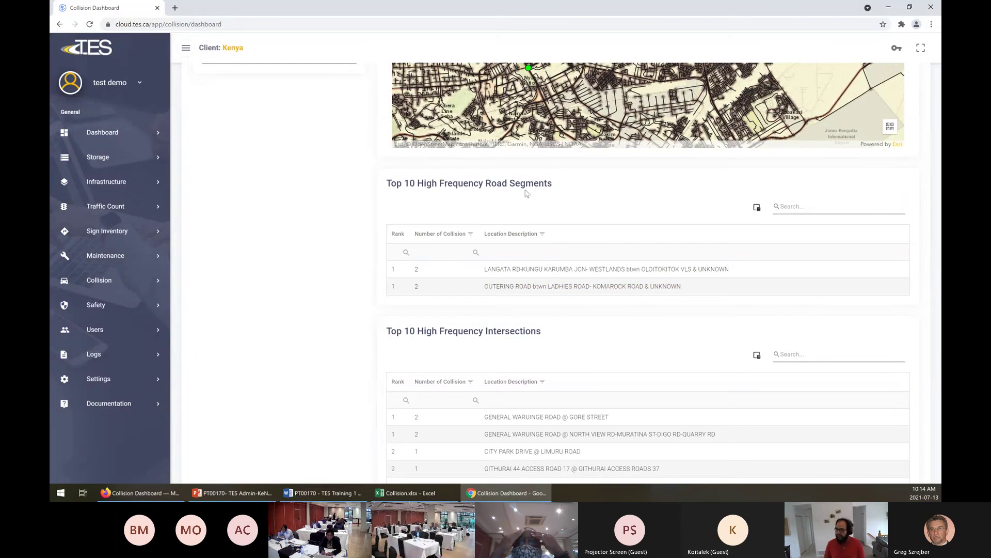
click(499, 276)
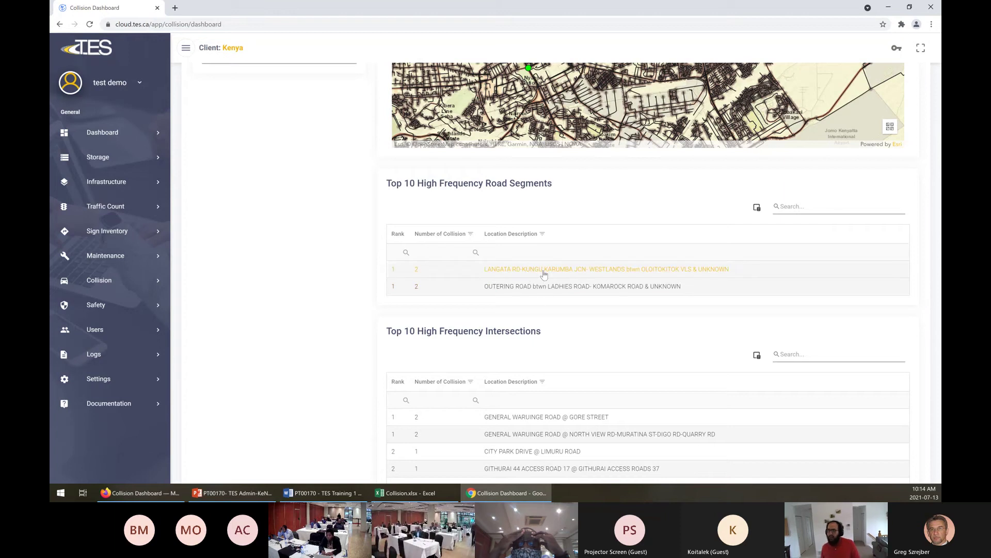
scroll(444, 294, down, 1)
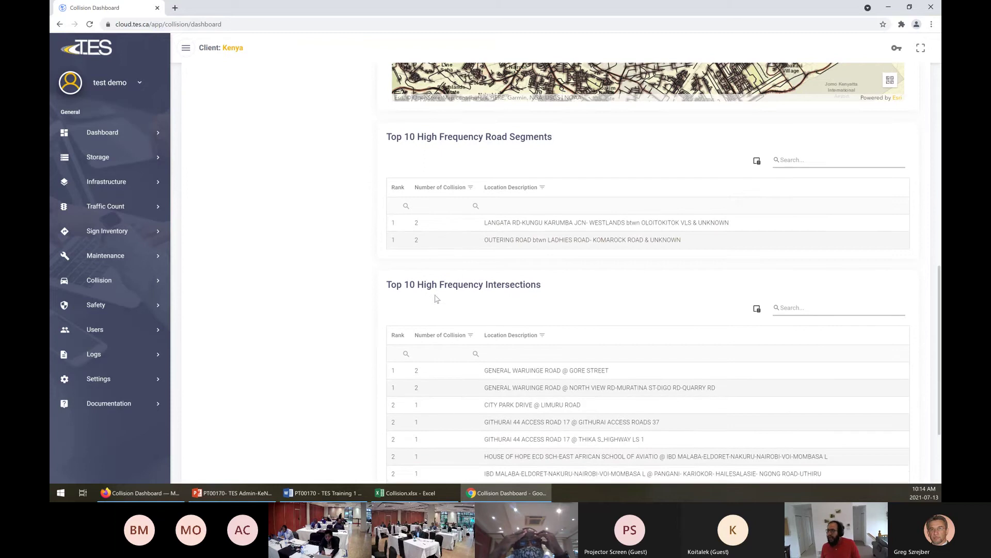
scroll(436, 298, down, 2)
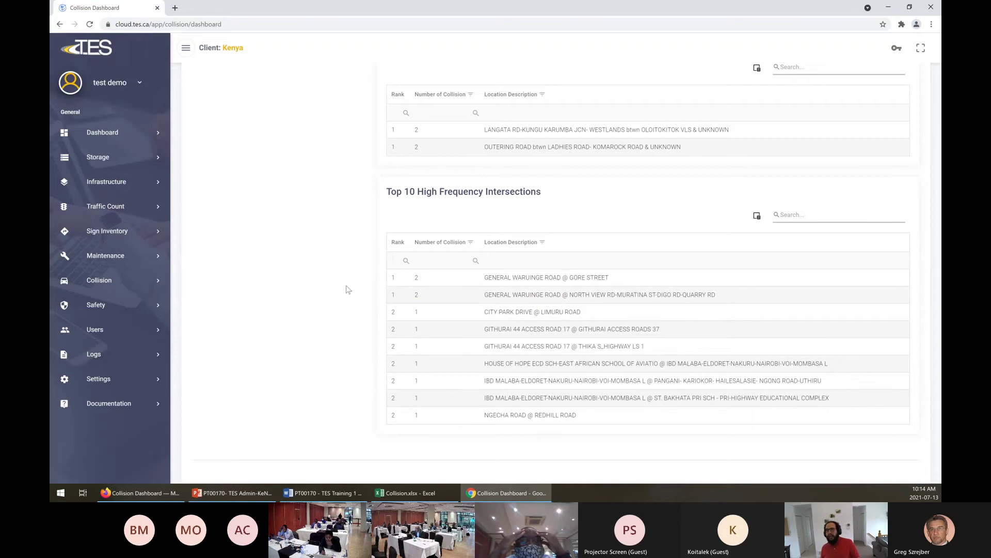
scroll(341, 287, up, 1)
scroll(341, 288, up, 15)
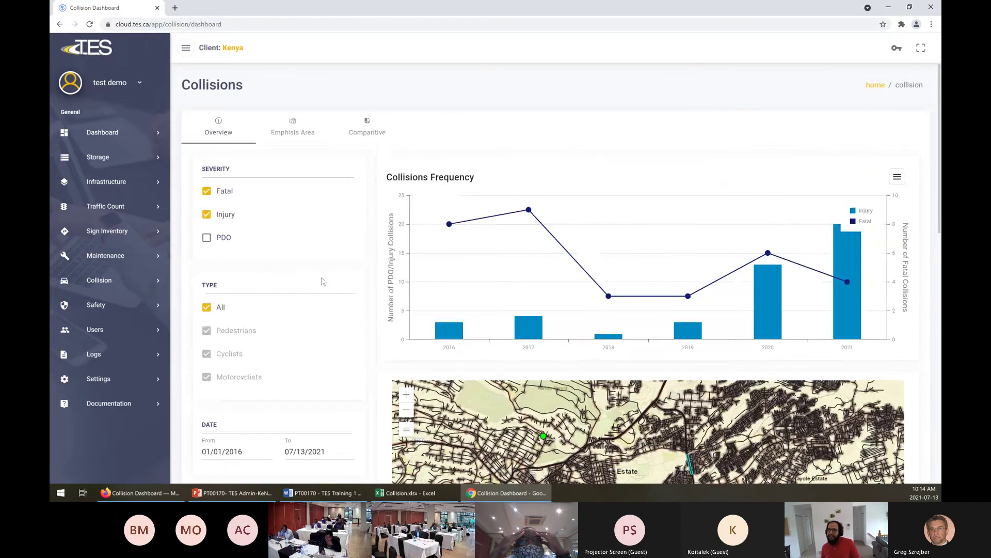
Include PDO in the severity filter again and restrict the collision type to Pedestrians only.
click(215, 238)
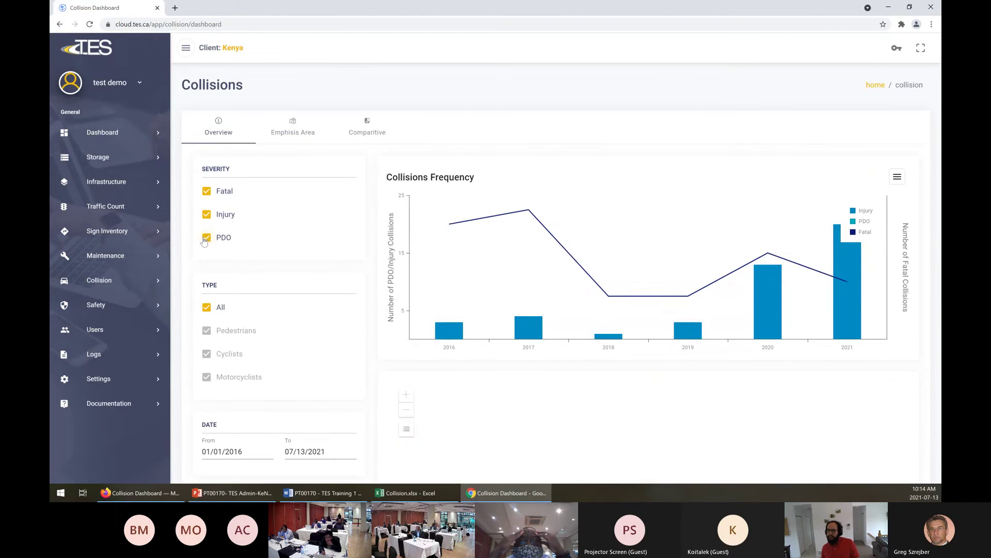
scroll(254, 245, down, 2)
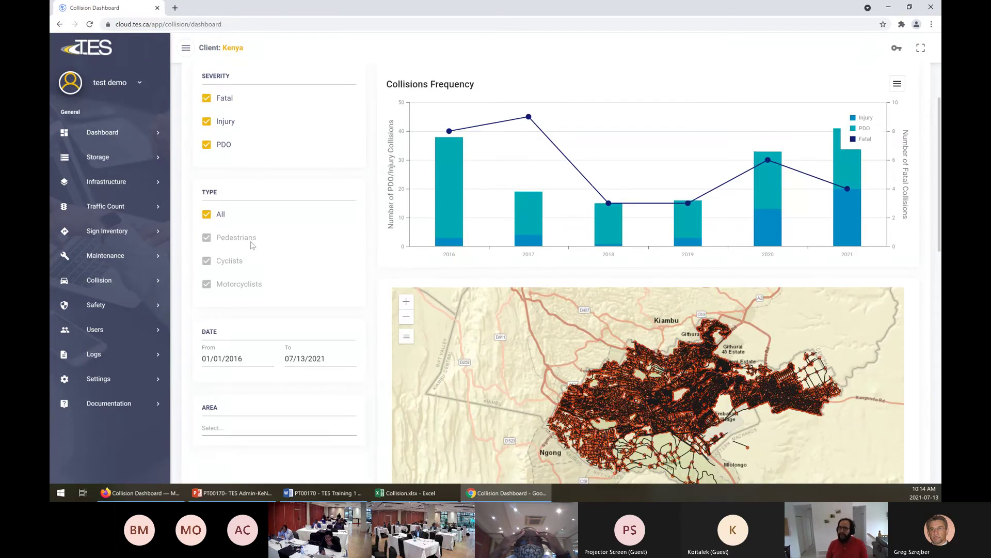
click(207, 215)
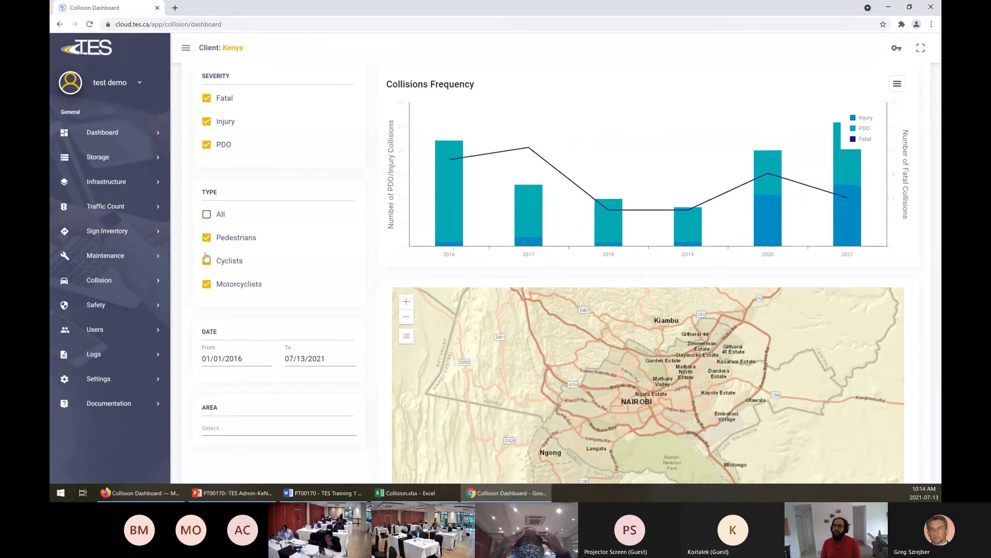
click(206, 261)
click(206, 284)
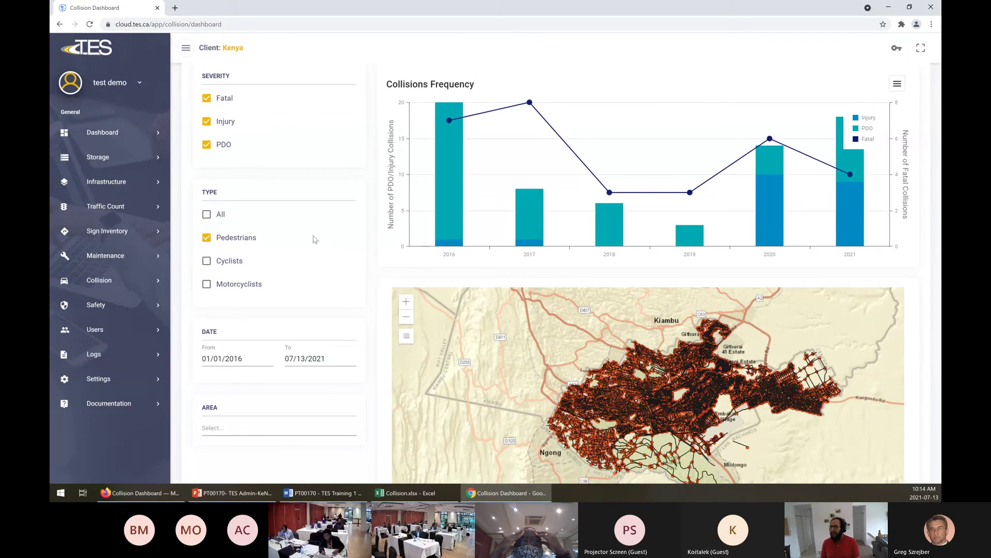
Examine the pedestrian collisions in the frequency chart and on the map, and check the GeoID of one highlighted intersection.
scroll(314, 239, up, 1)
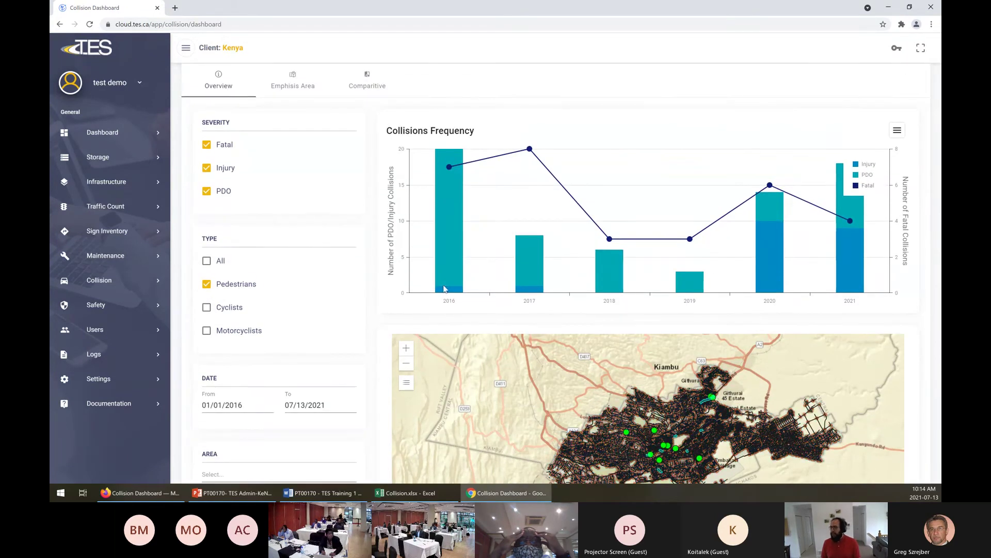
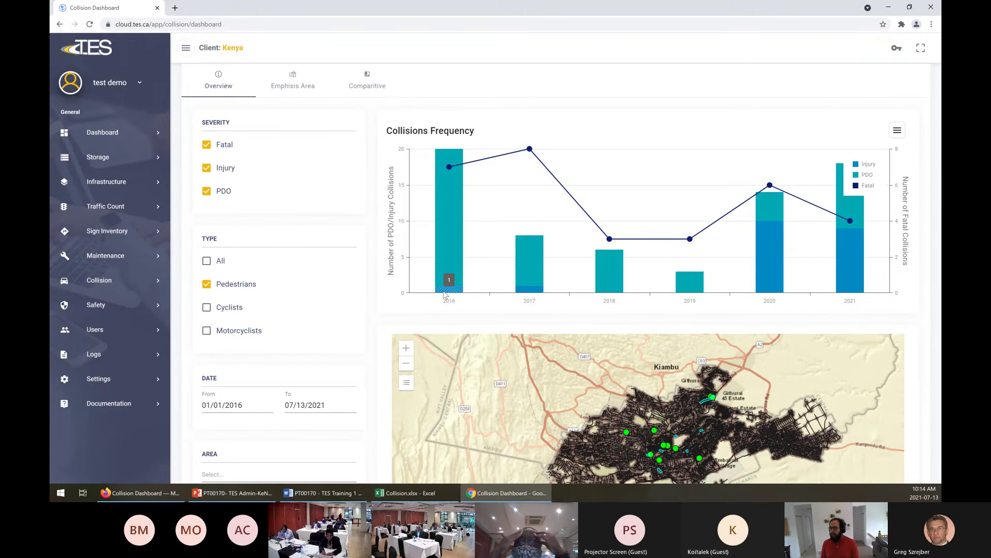
scroll(336, 304, down, 3)
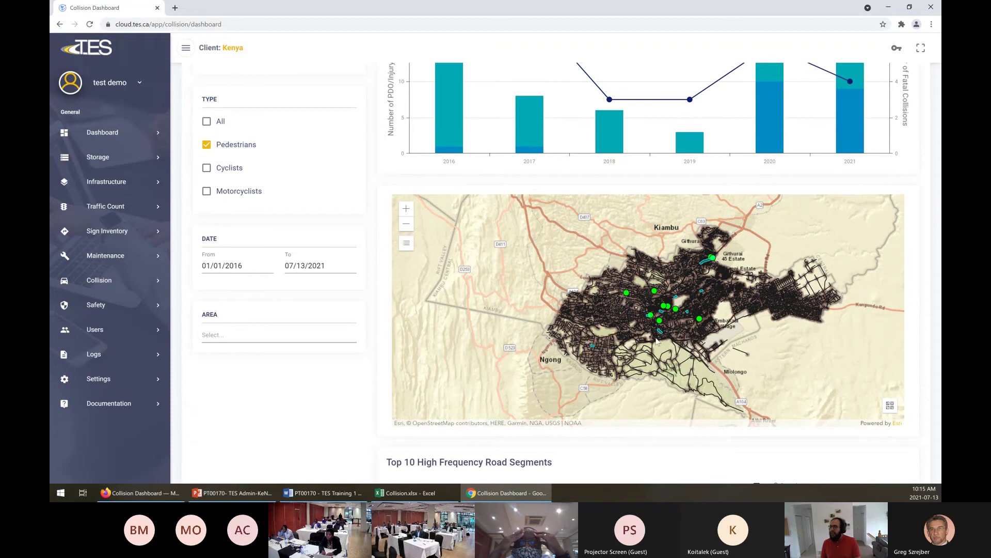
scroll(704, 265, up, 3)
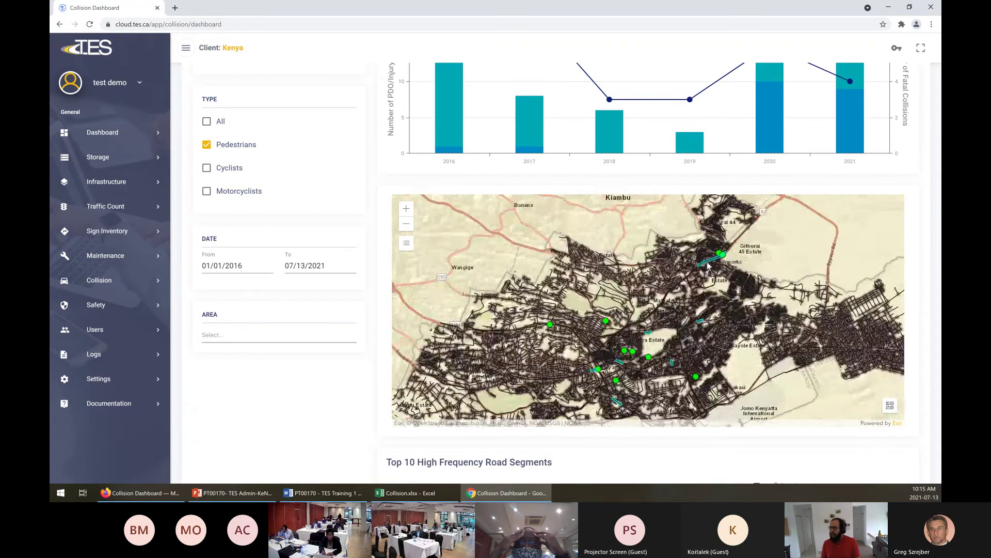
scroll(692, 258, down, 2)
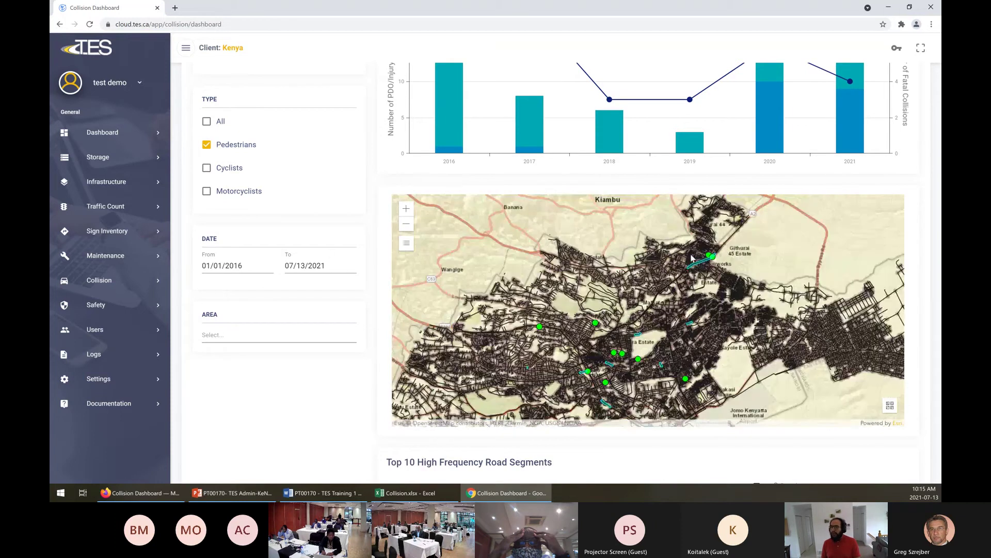
scroll(703, 275, up, 2)
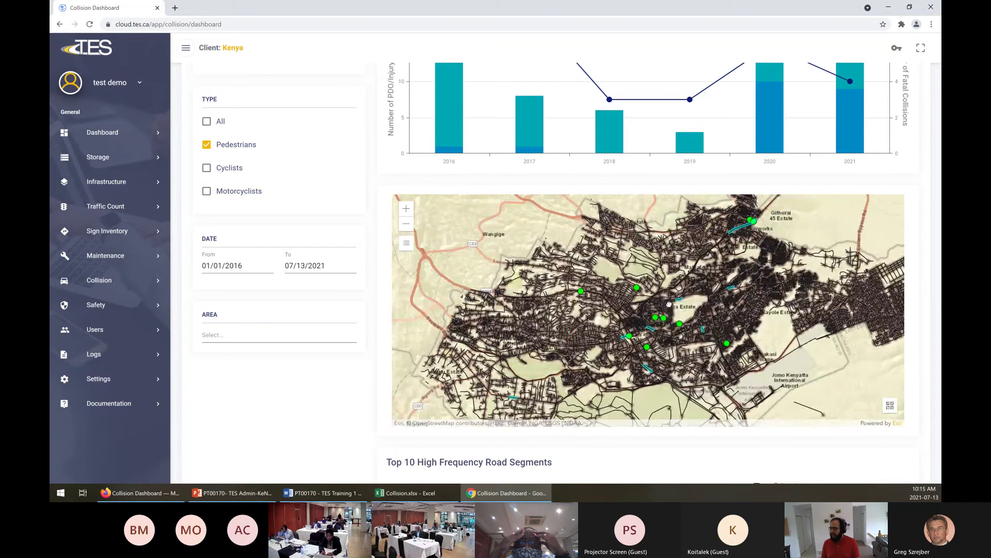
scroll(595, 298, down, 1)
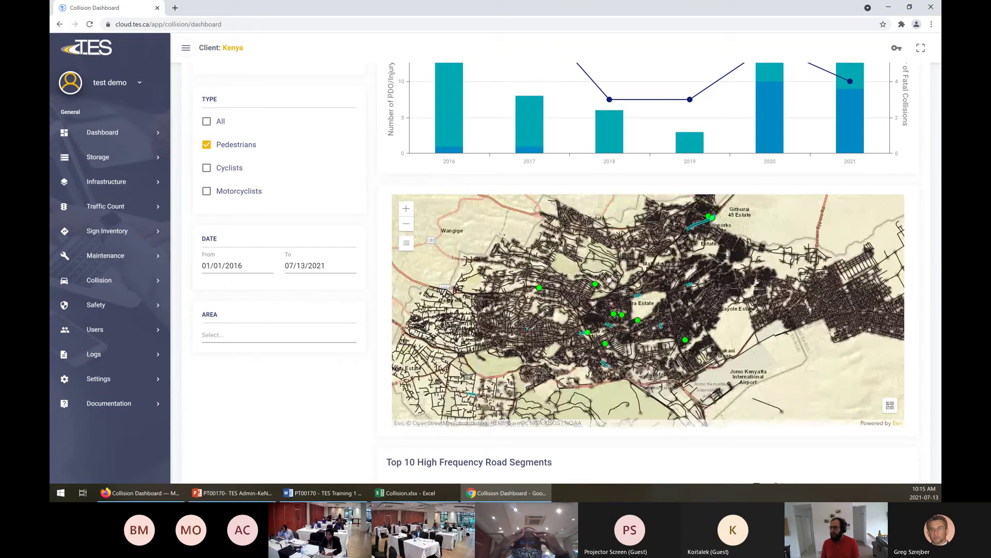
click(540, 289)
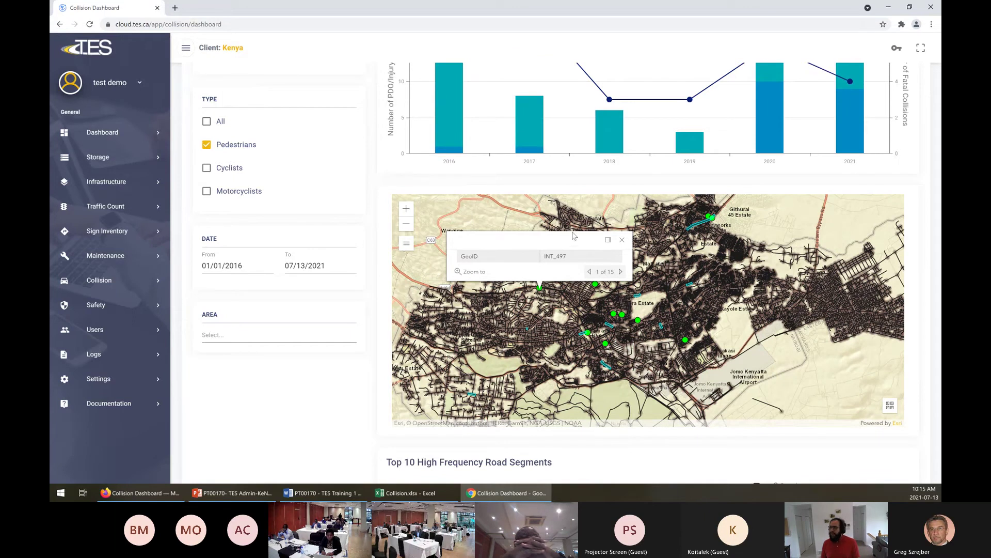
click(621, 241)
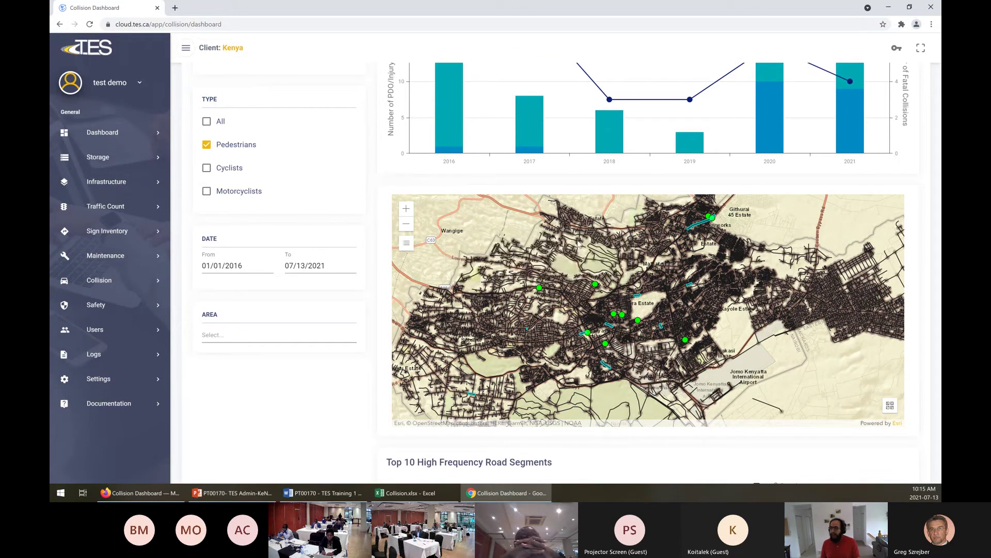
Include Cyclists alongside Pedestrians in the collision type filter and set the start date to 01/01/2019.
click(207, 171)
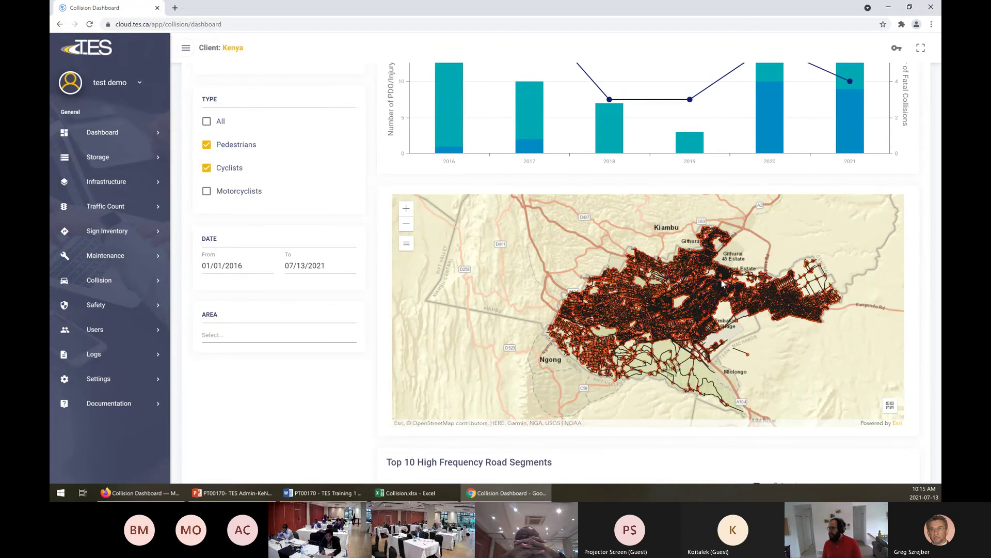
scroll(722, 282, up, 1)
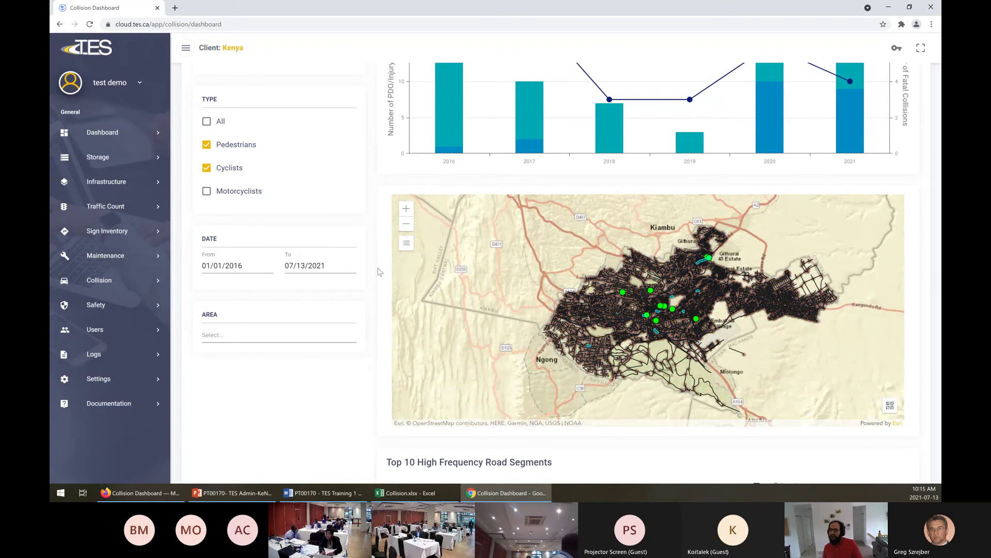
click(250, 270)
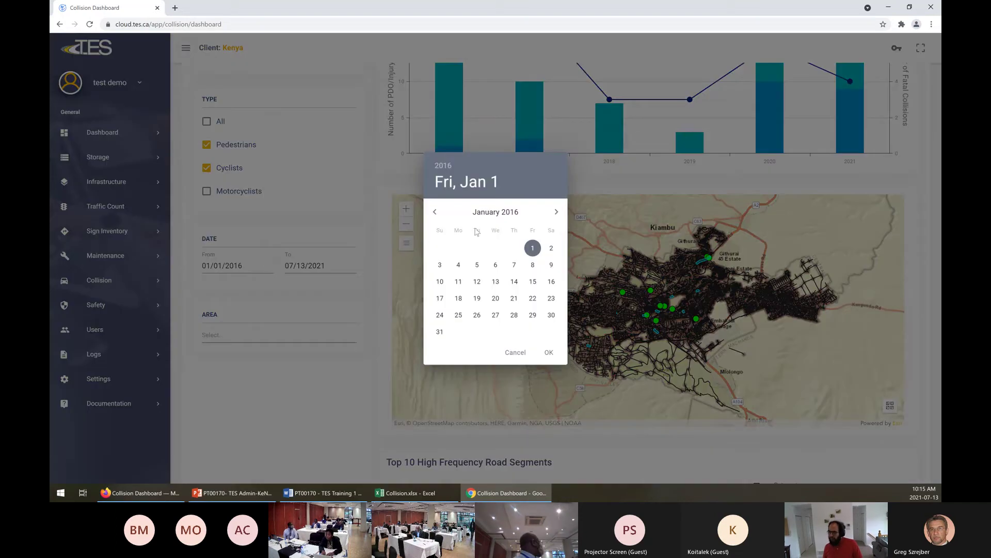
click(555, 212)
click(555, 212)
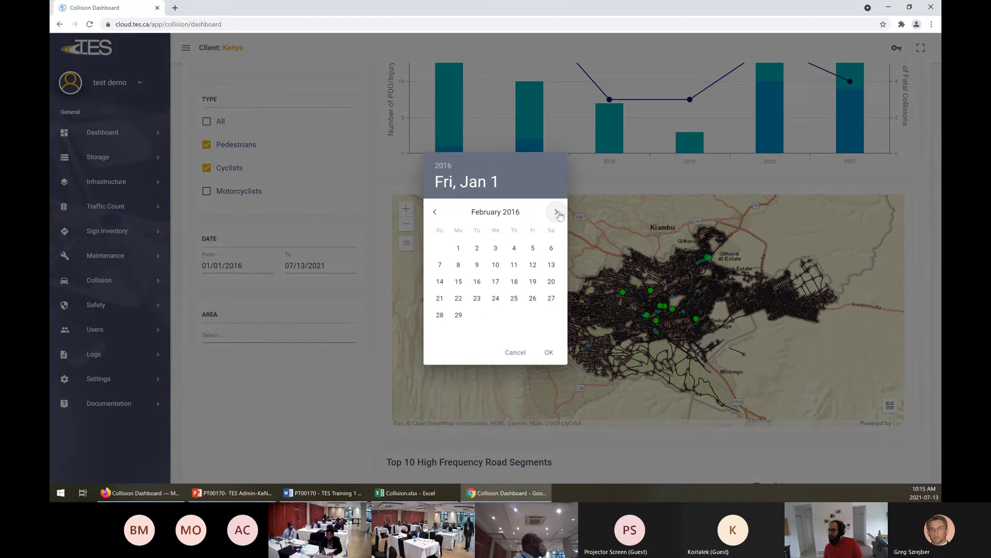
click(556, 212)
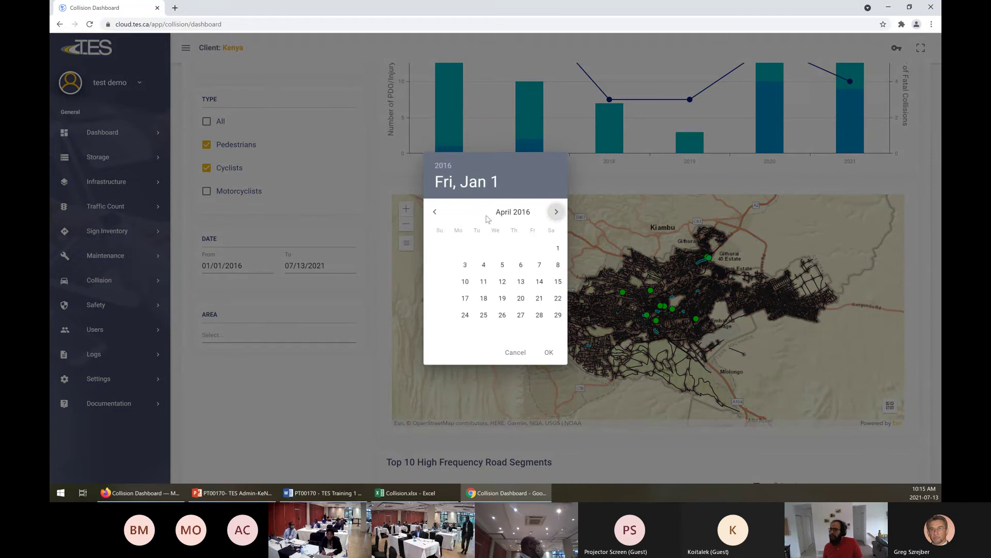
click(442, 165)
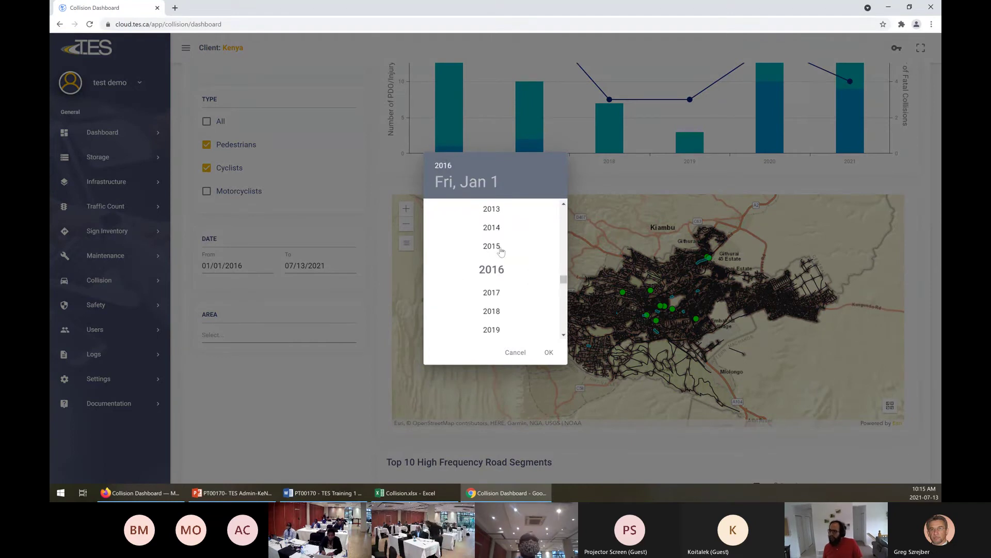
scroll(500, 279, down, 2)
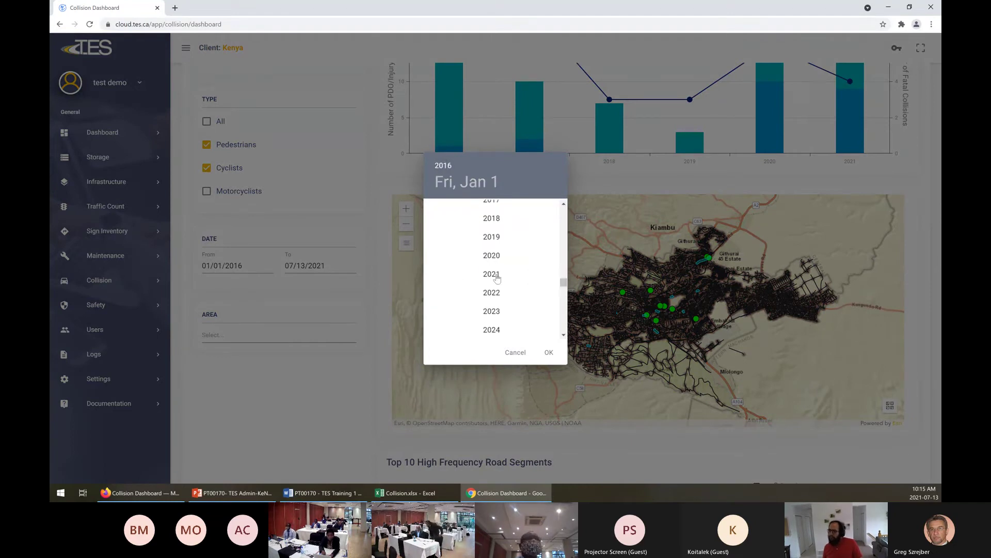
click(491, 237)
click(551, 353)
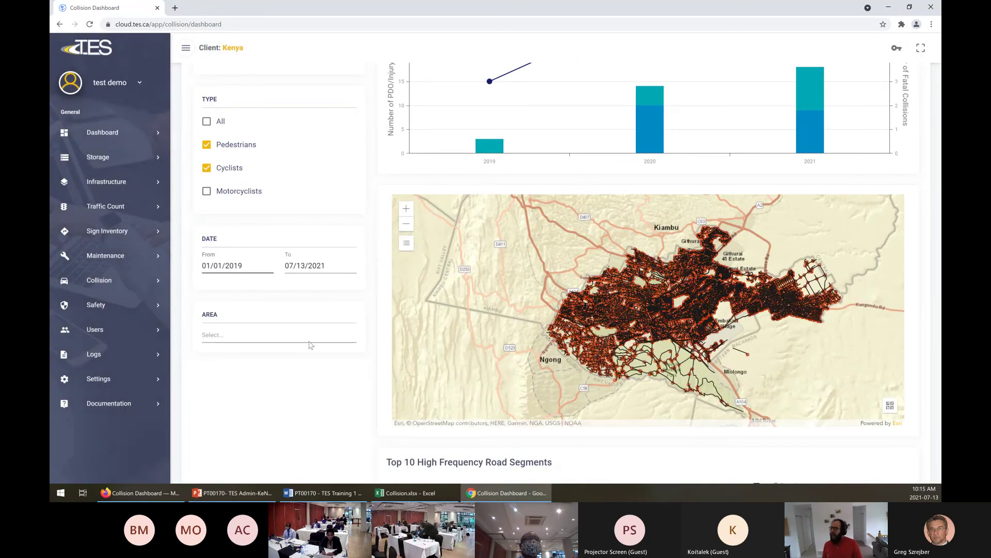
Review the frequency chart for the shortened date range and check the choices offered by the Area filter.
scroll(320, 331, up, 2)
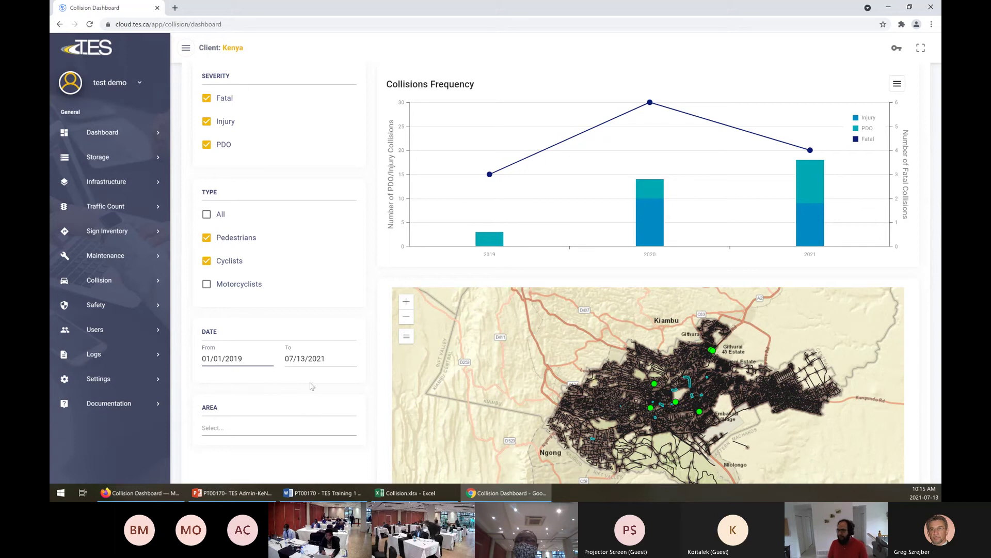
click(250, 430)
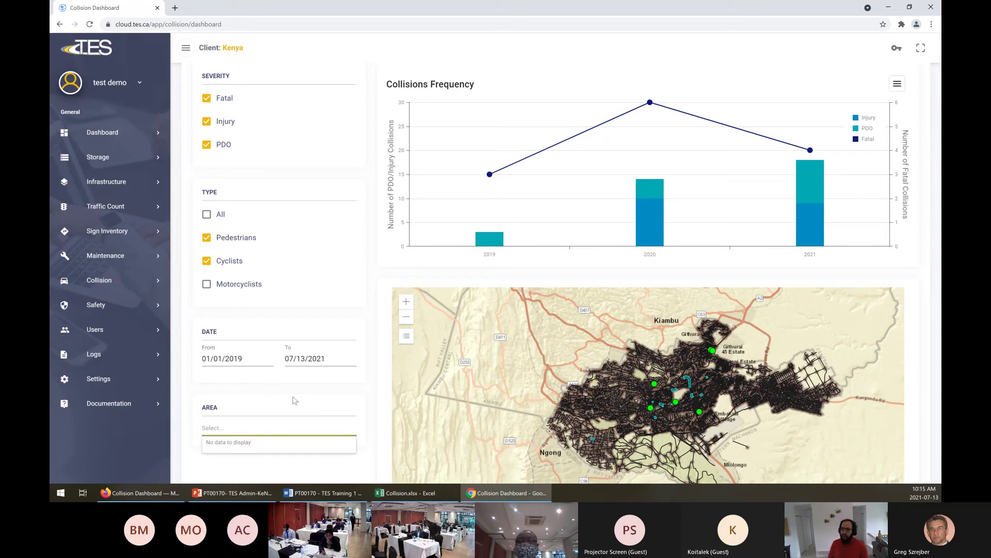
scroll(361, 372, up, 2)
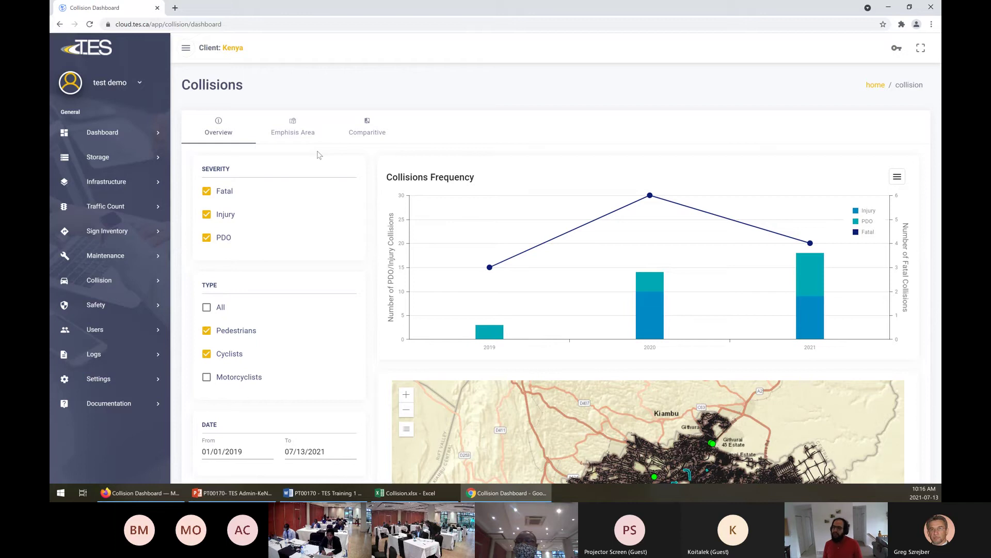
Set the collision type filter to All and change the start date to 01/16/2019.
click(207, 308)
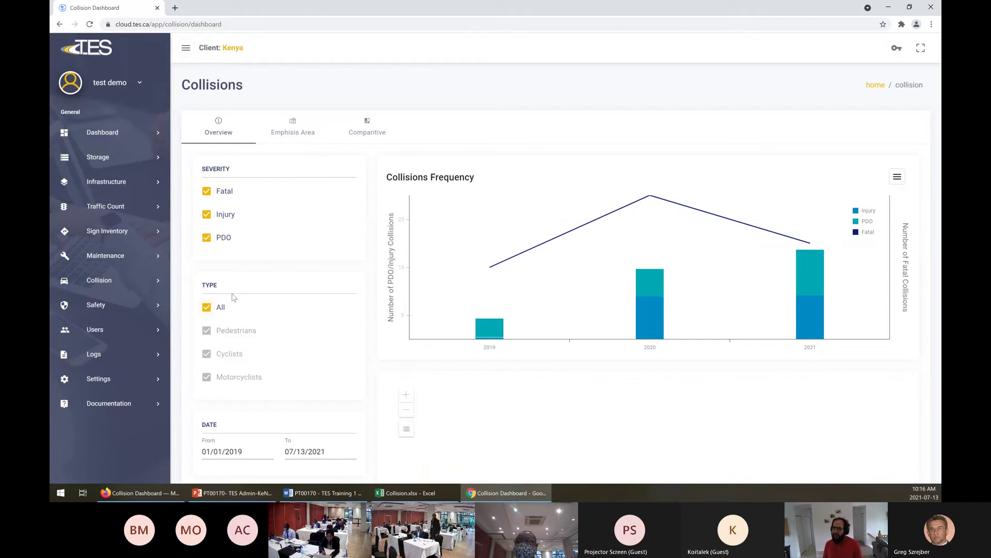
scroll(248, 290, down, 4)
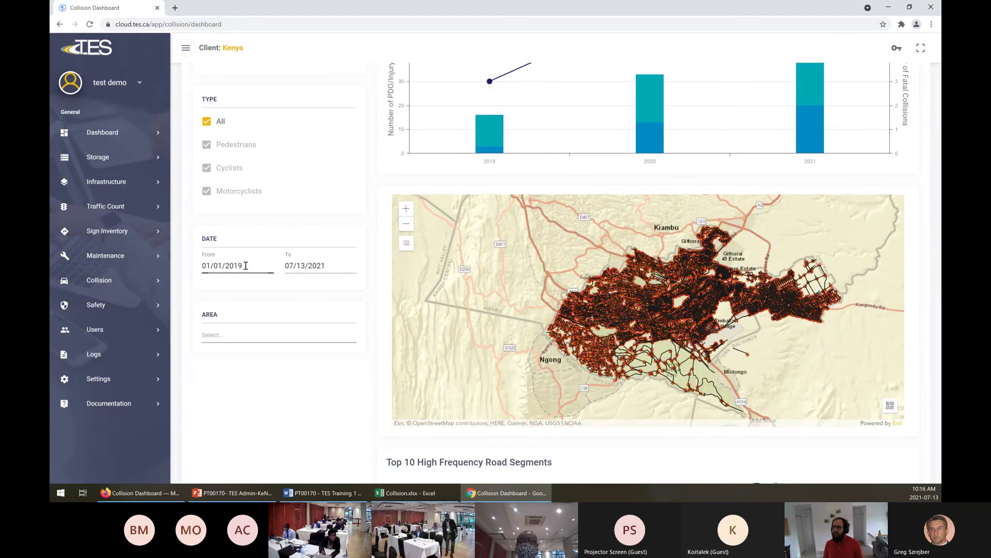
click(243, 265)
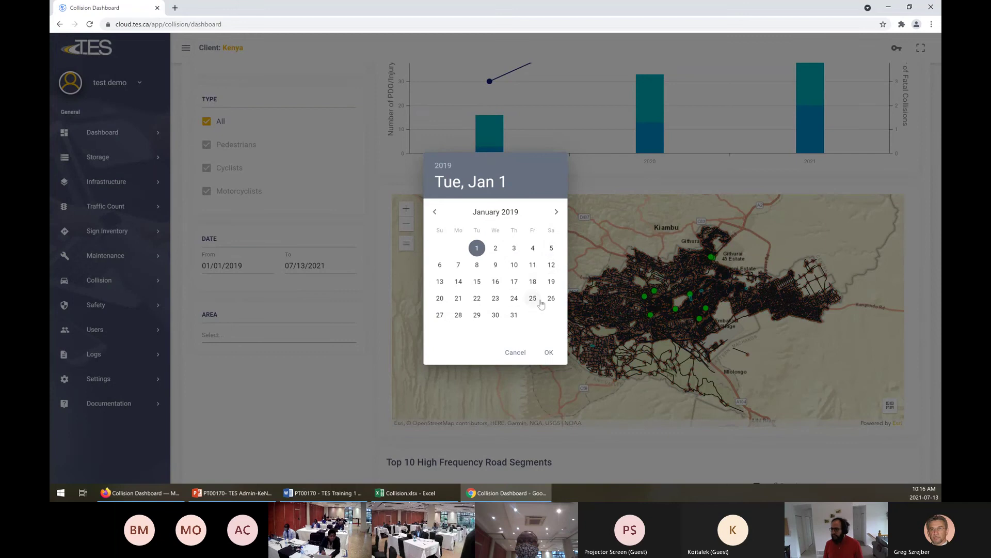
click(495, 282)
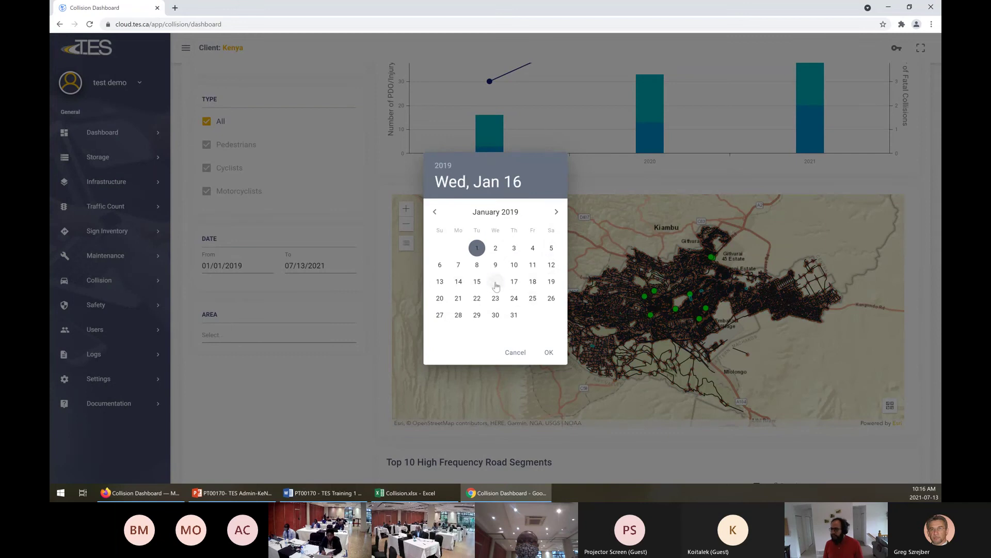
click(548, 352)
Review the Top 10 High Frequency Road Segments and Intersections tables for the period starting 01/16/2019.
scroll(365, 310, down, 4)
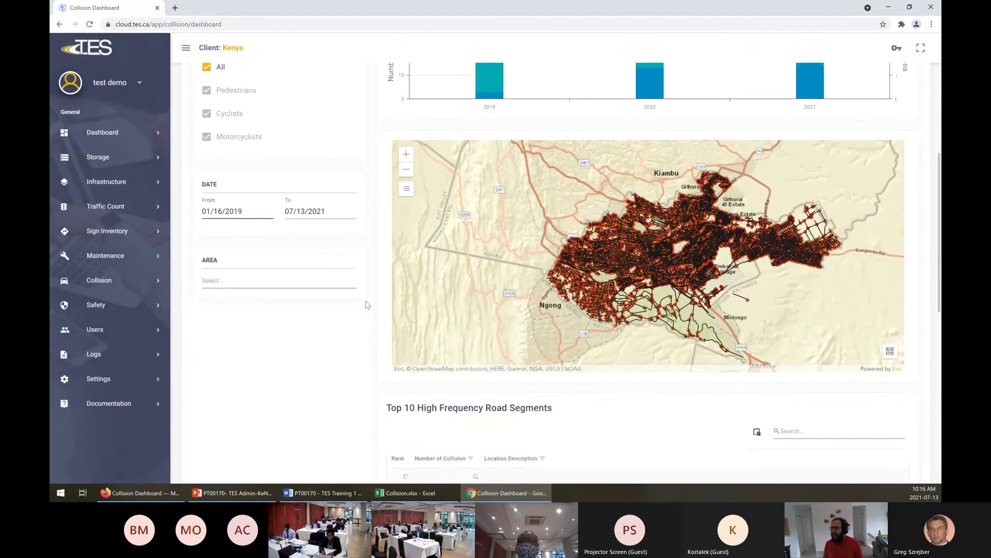
scroll(363, 313, down, 3)
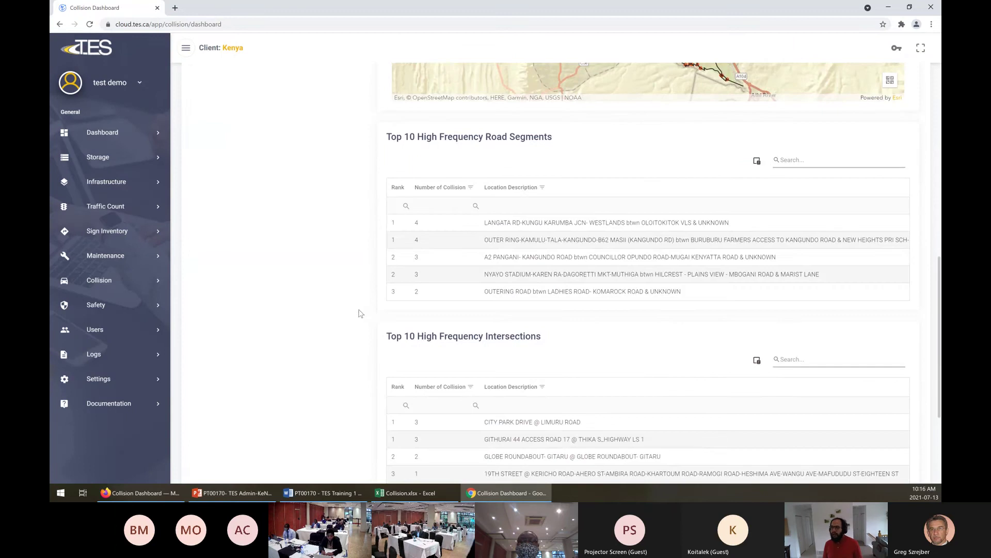
scroll(354, 302, up, 8)
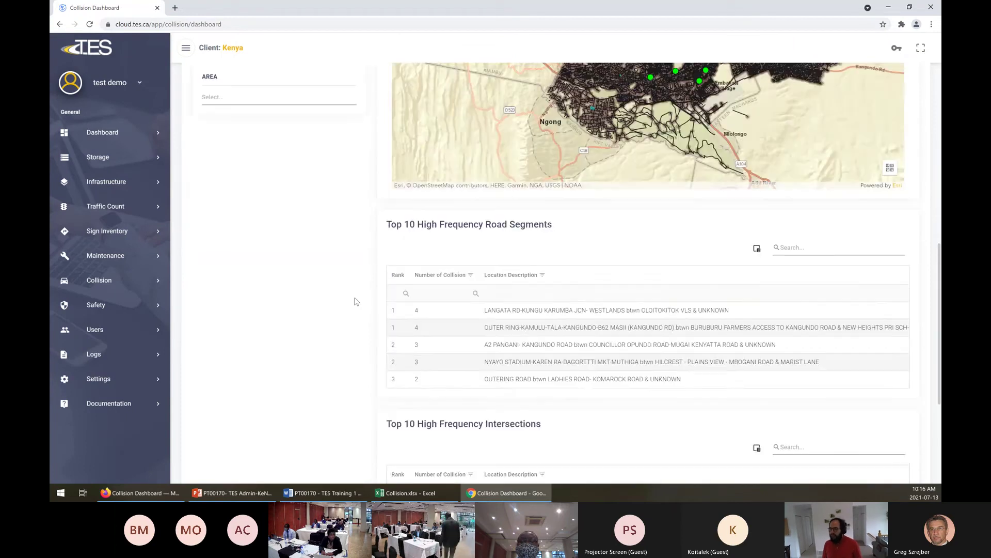
Reload the Collisions dashboard to reset its filters and review the high-frequency road segment and intersection tables.
click(253, 27)
key(Return)
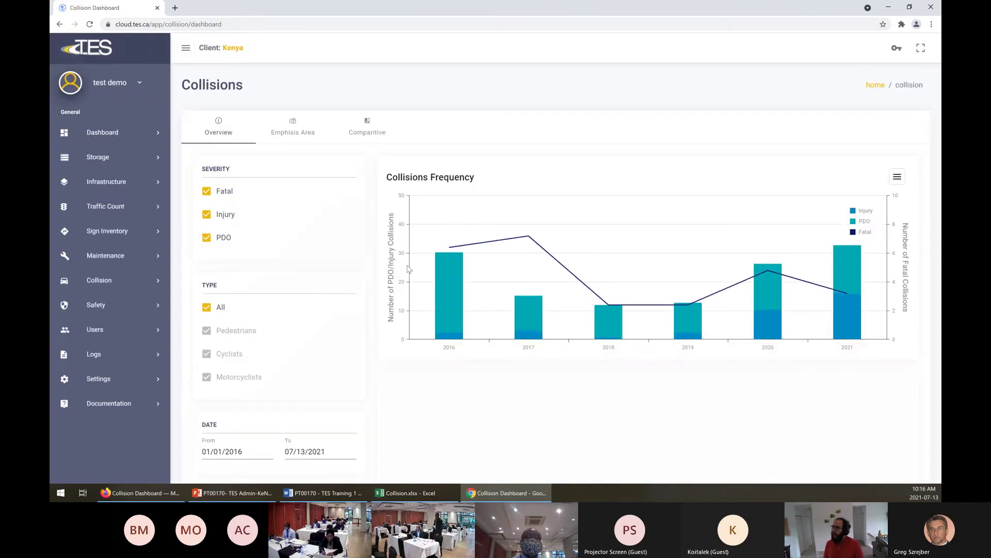
scroll(365, 334, down, 3)
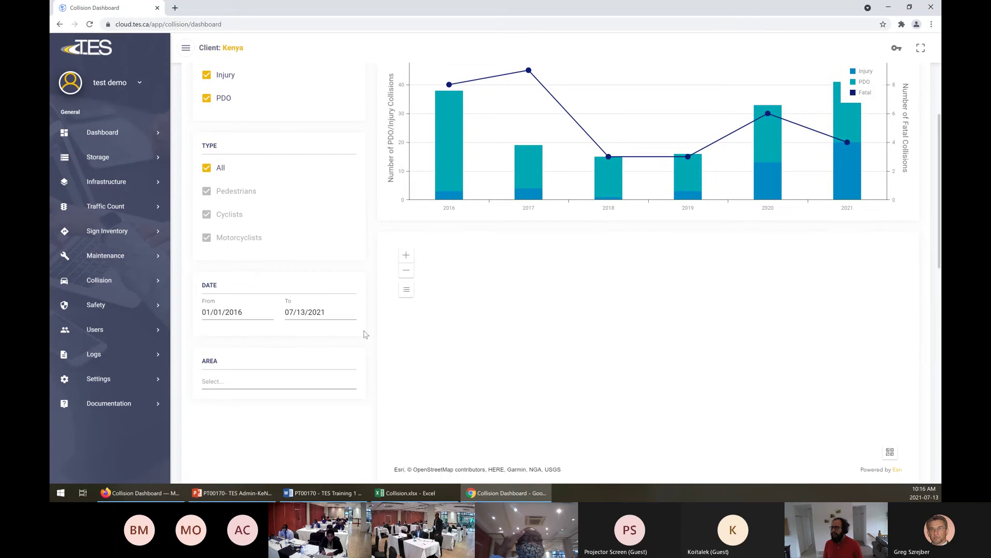
scroll(343, 392, down, 6)
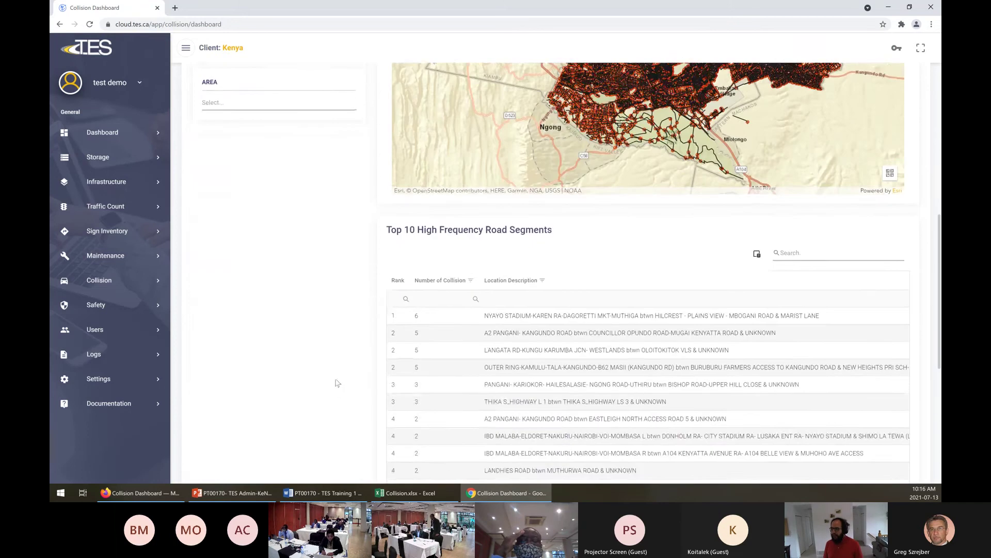
scroll(338, 383, down, 6)
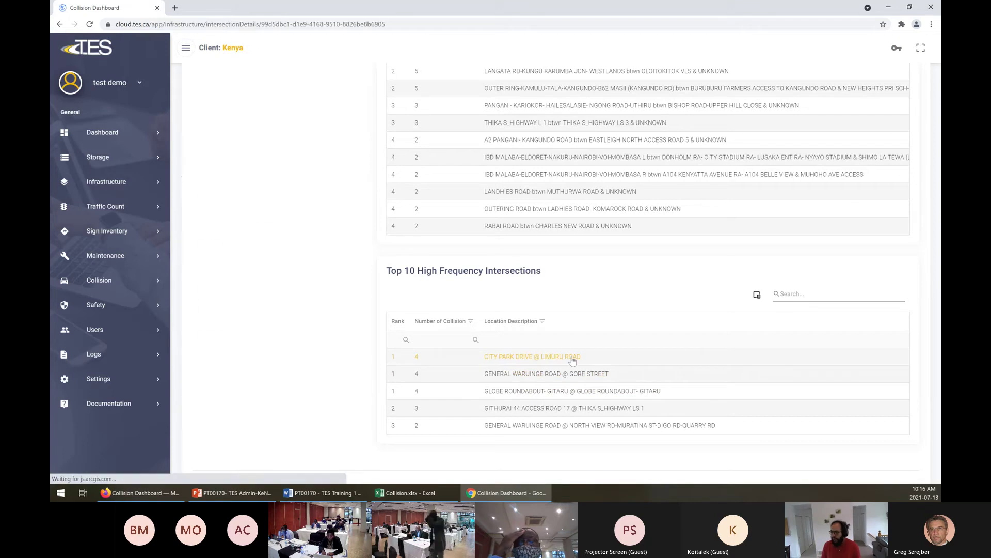
Open the details of the CITY PARK DRIVE @ LIMURU ROAD intersection, look at its approach details, and list its collisions.
click(572, 358)
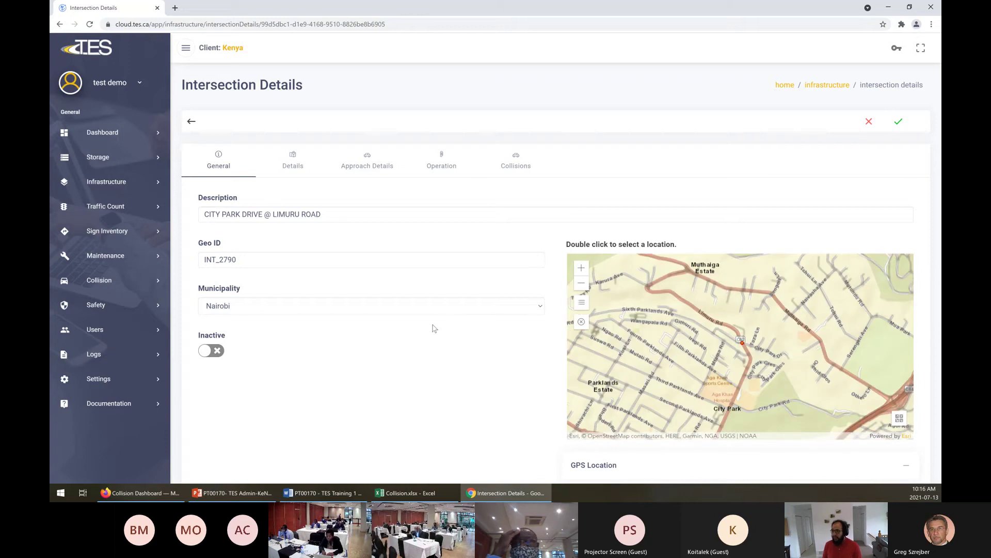
scroll(418, 341, down, 1)
scroll(418, 341, up, 1)
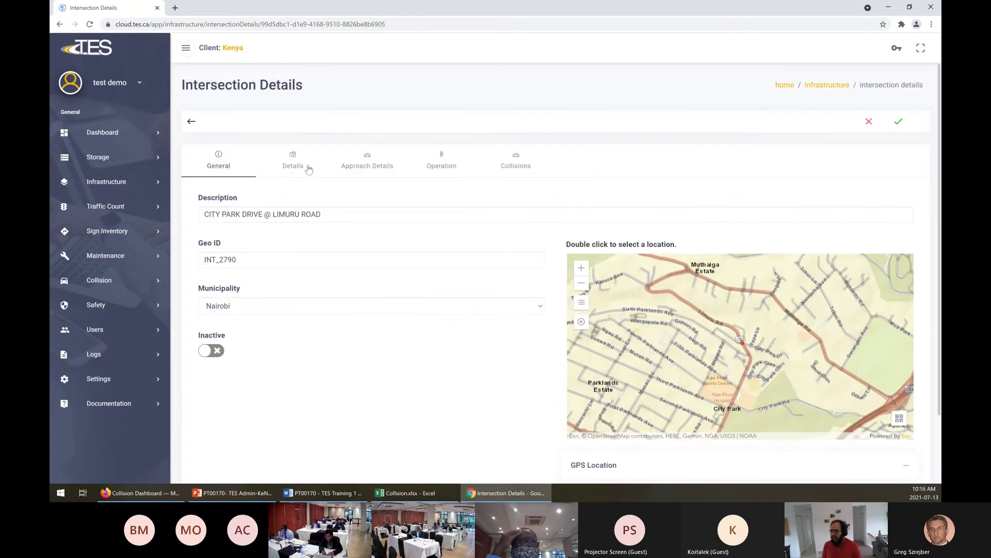
click(292, 165)
click(359, 168)
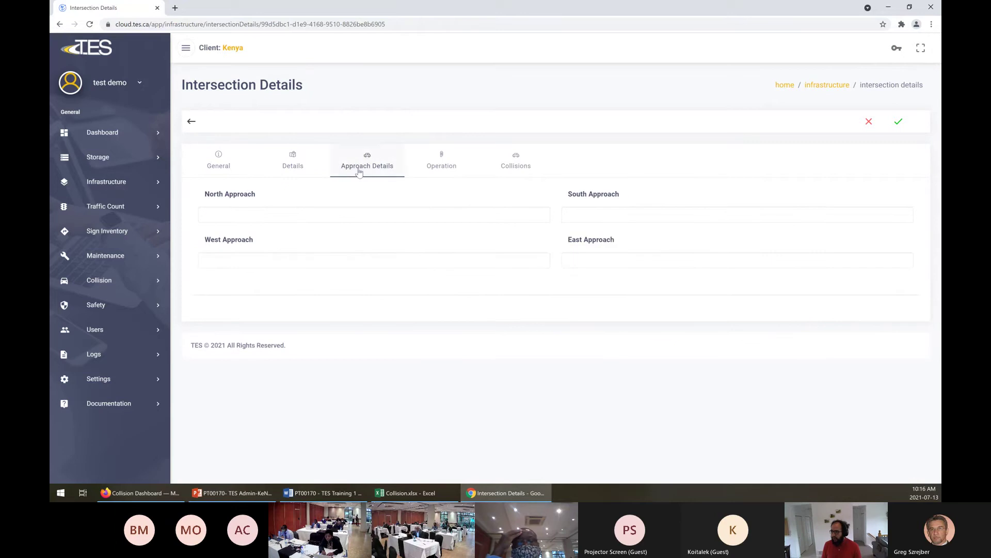
click(529, 170)
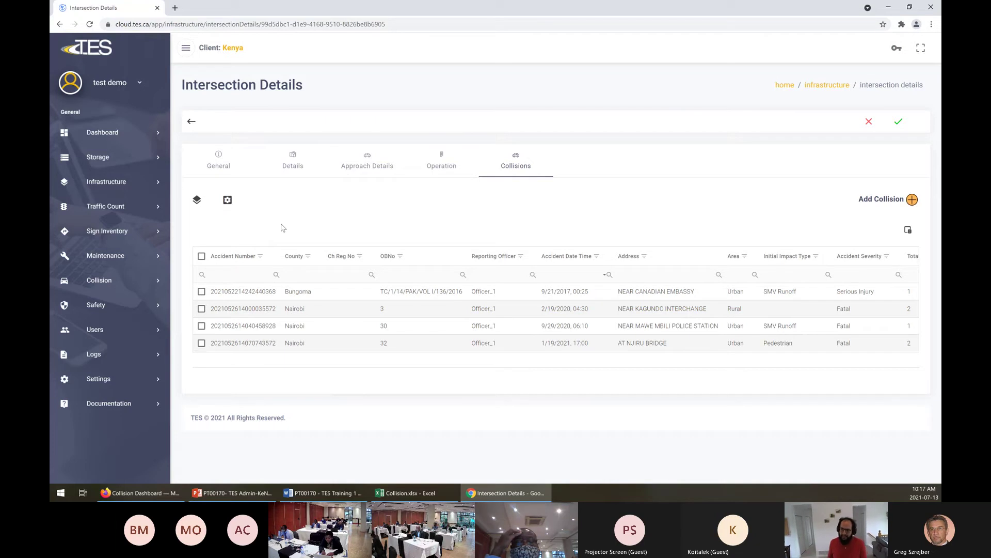
Select all the intersection's listed collisions and generate a collision diagram of type Intersection for 01/01/2020 to 07/13/2021.
click(202, 257)
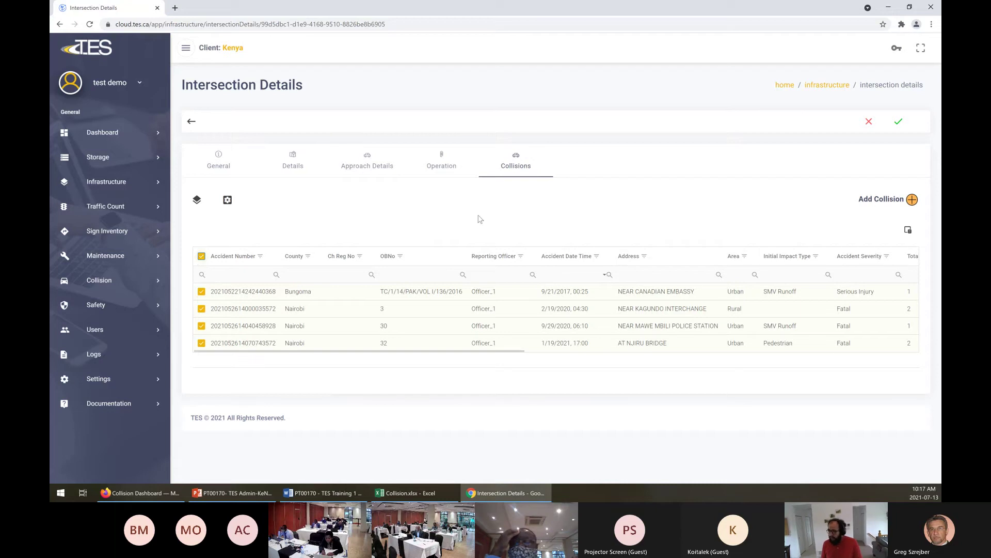
click(196, 208)
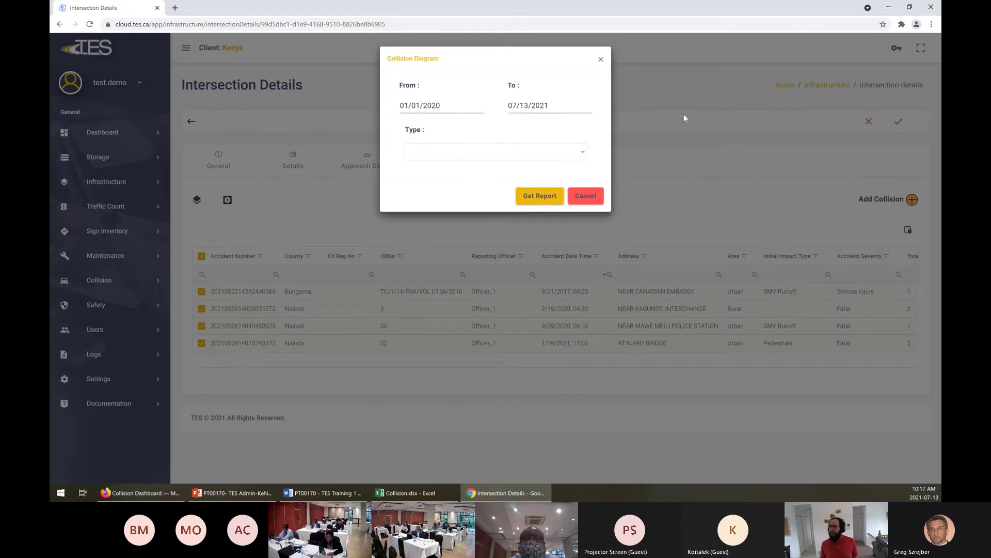
click(578, 153)
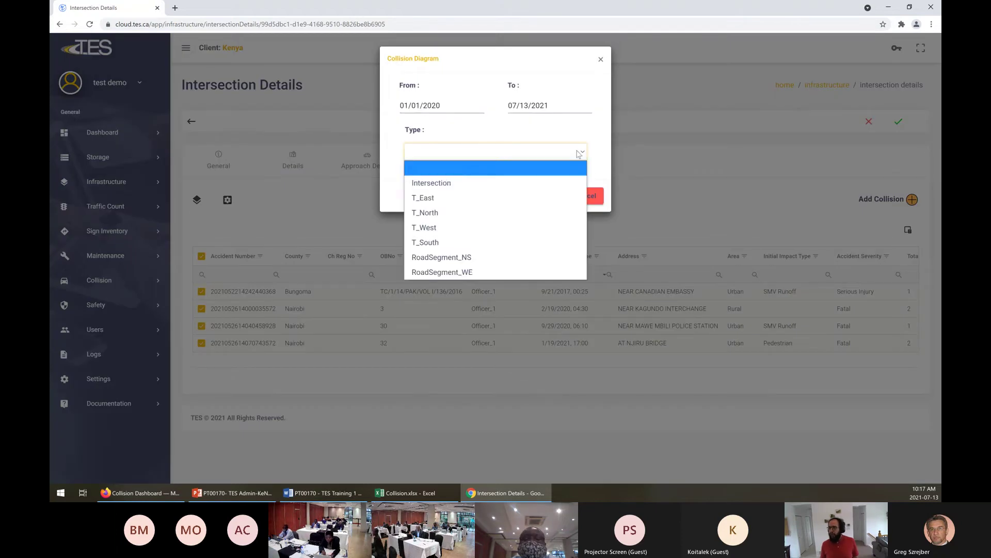
click(492, 182)
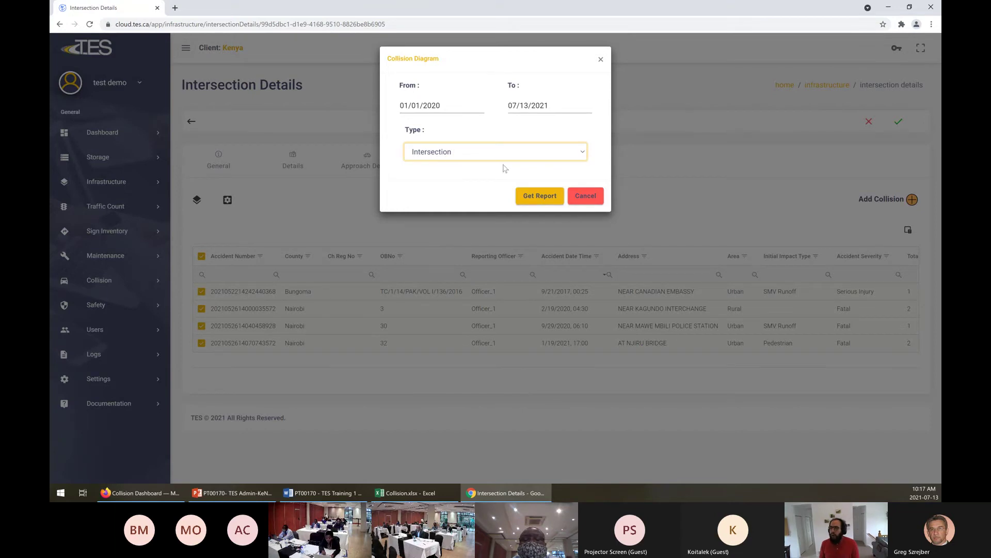
click(536, 196)
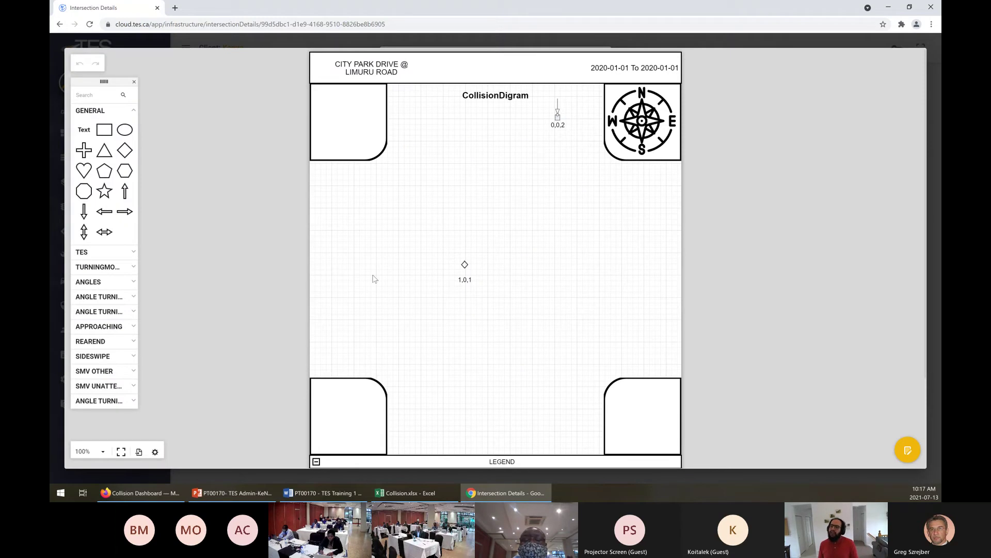
Look over the generated collision diagram, enlarge it to 150%, and examine the collision symbols and counts in its legend.
scroll(546, 258, down, 1)
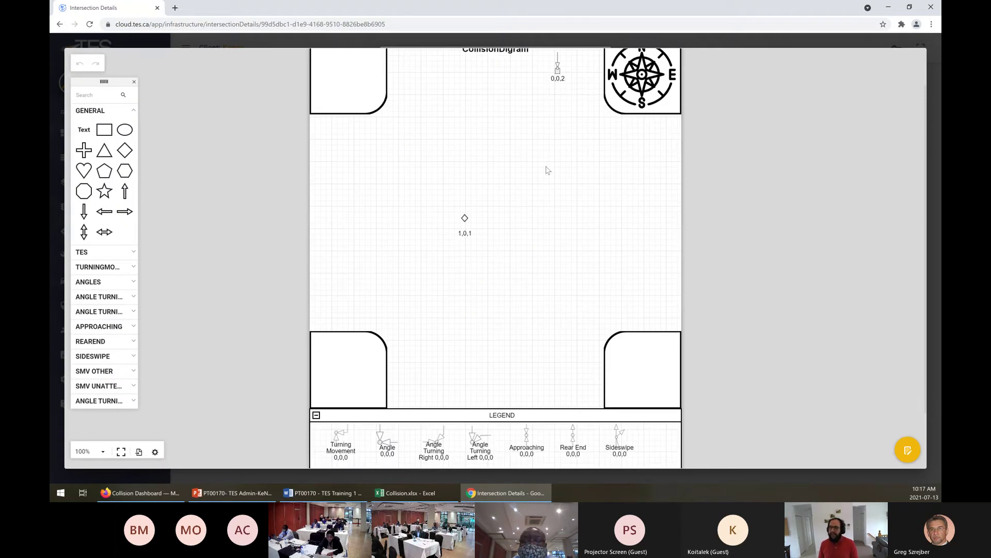
scroll(531, 217, up, 1)
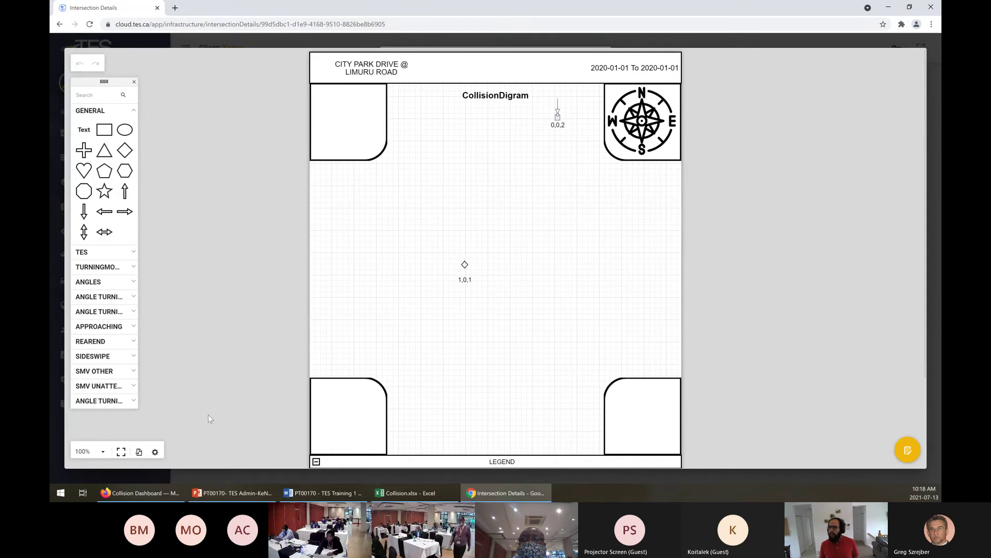
click(102, 452)
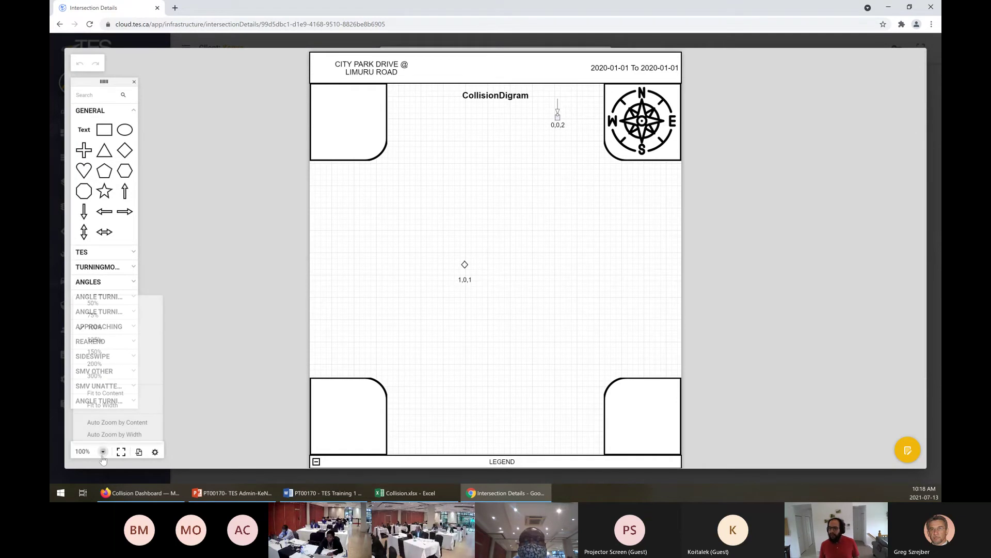
click(102, 352)
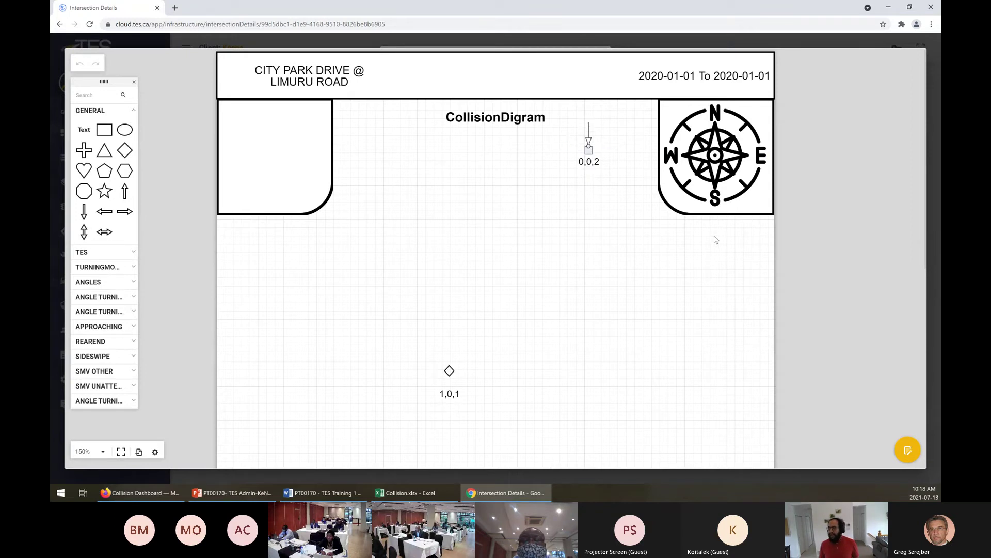
scroll(713, 248, down, 8)
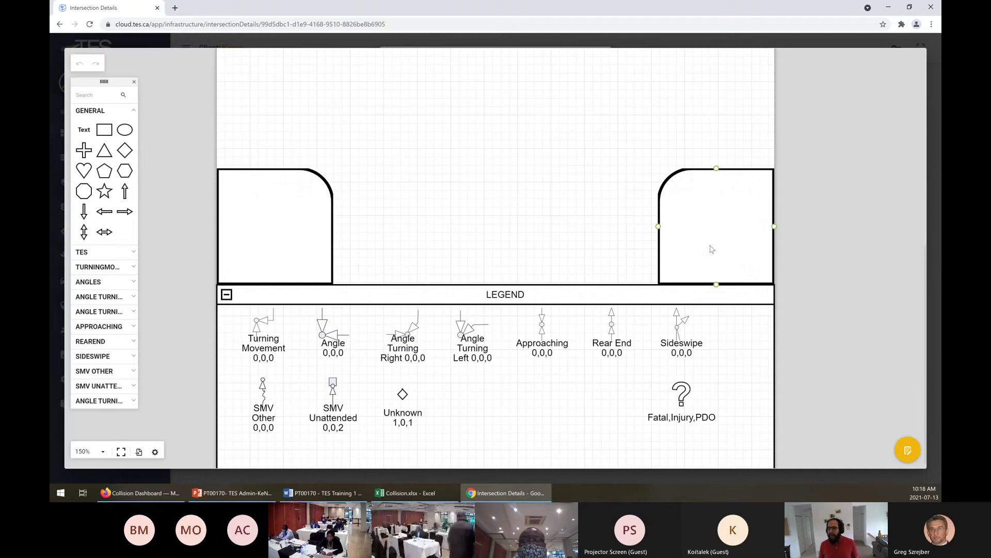
click(542, 318)
click(344, 413)
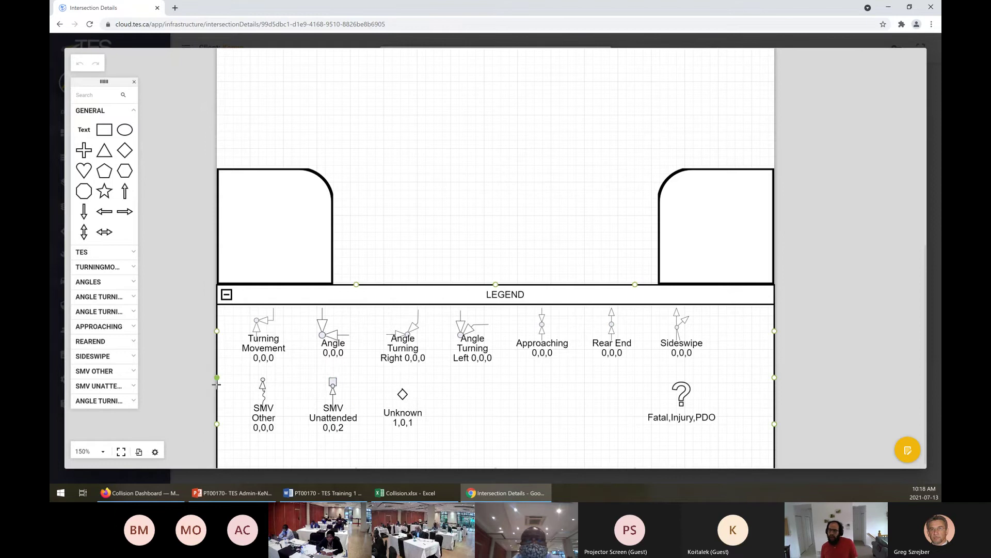
Reduce the diagram to 75% to view it whole and go through the collision types in the legend.
click(103, 452)
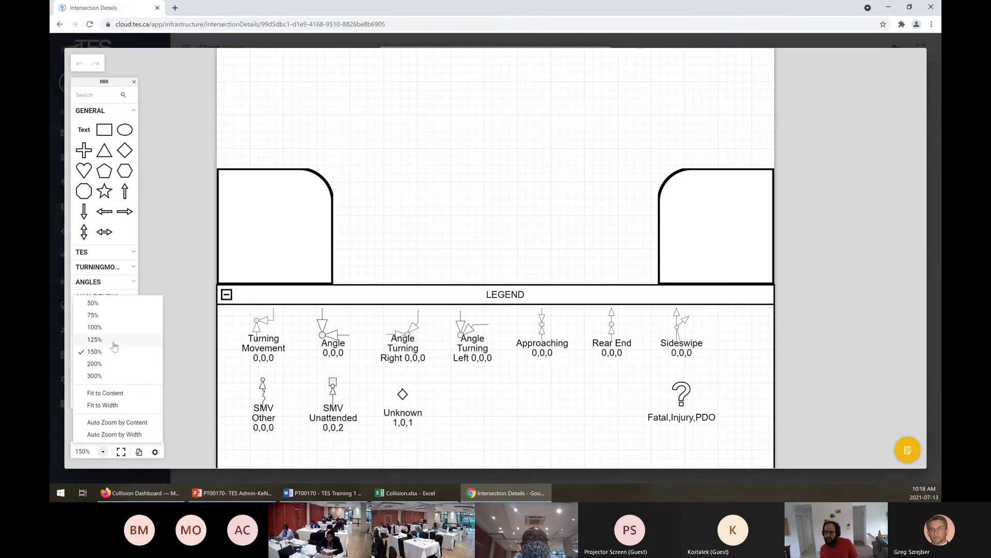
click(109, 314)
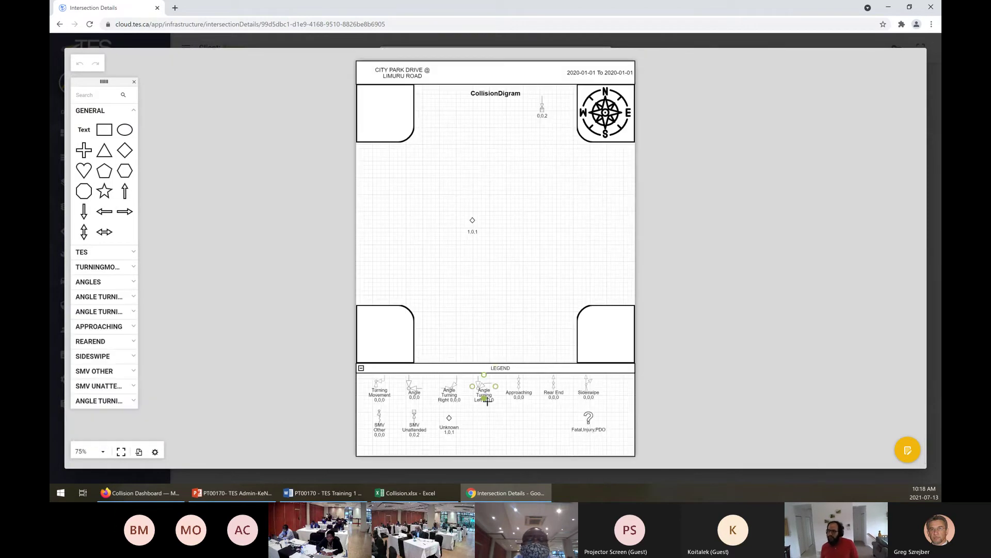
click(533, 392)
click(556, 419)
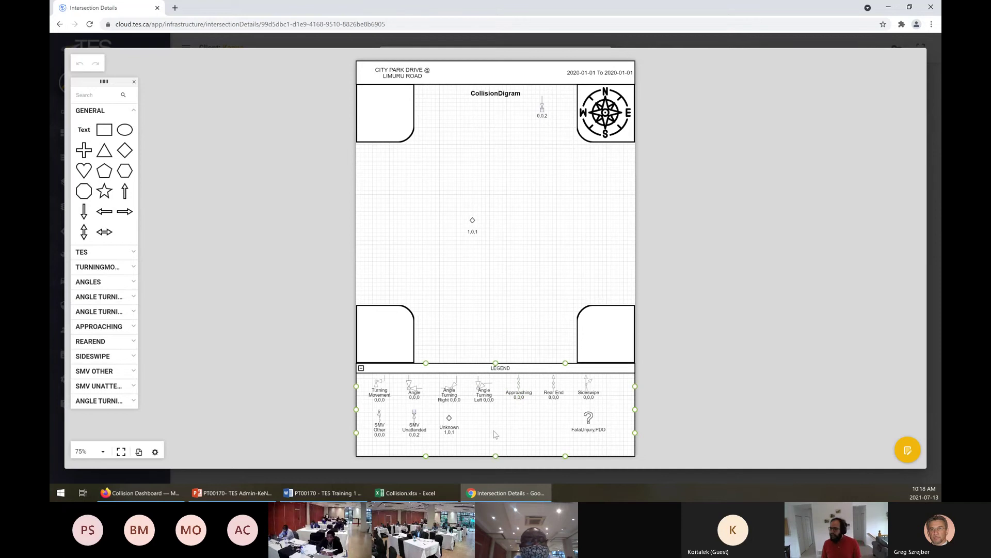
click(380, 395)
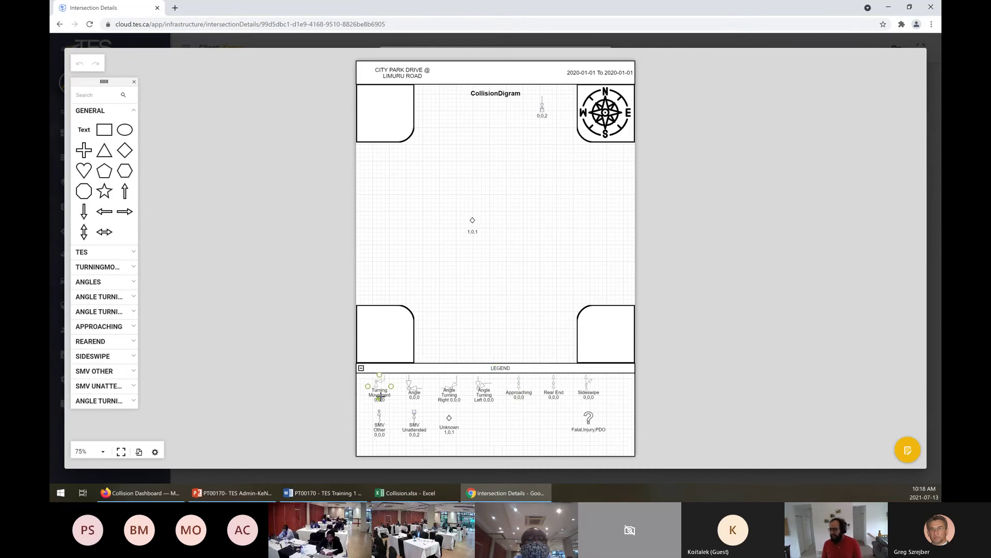
click(444, 409)
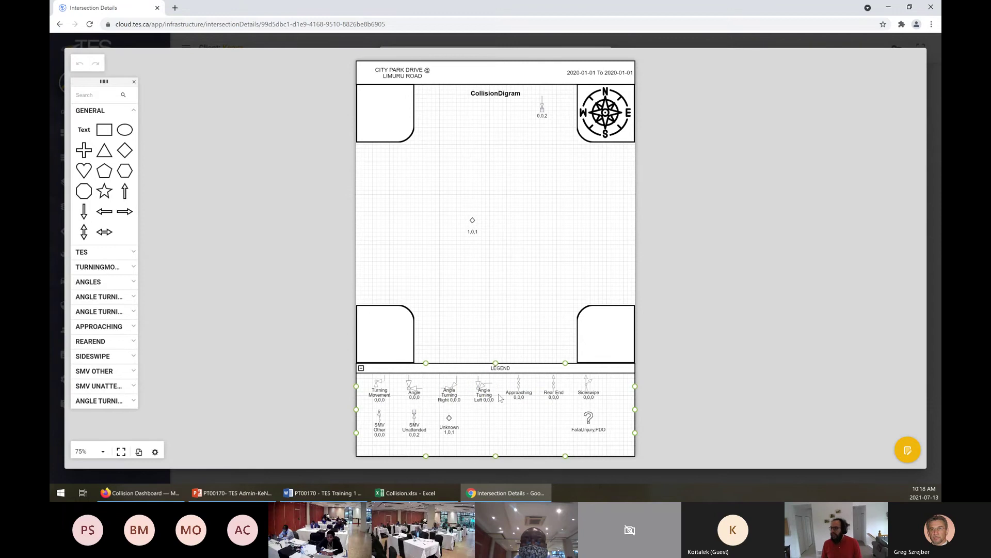